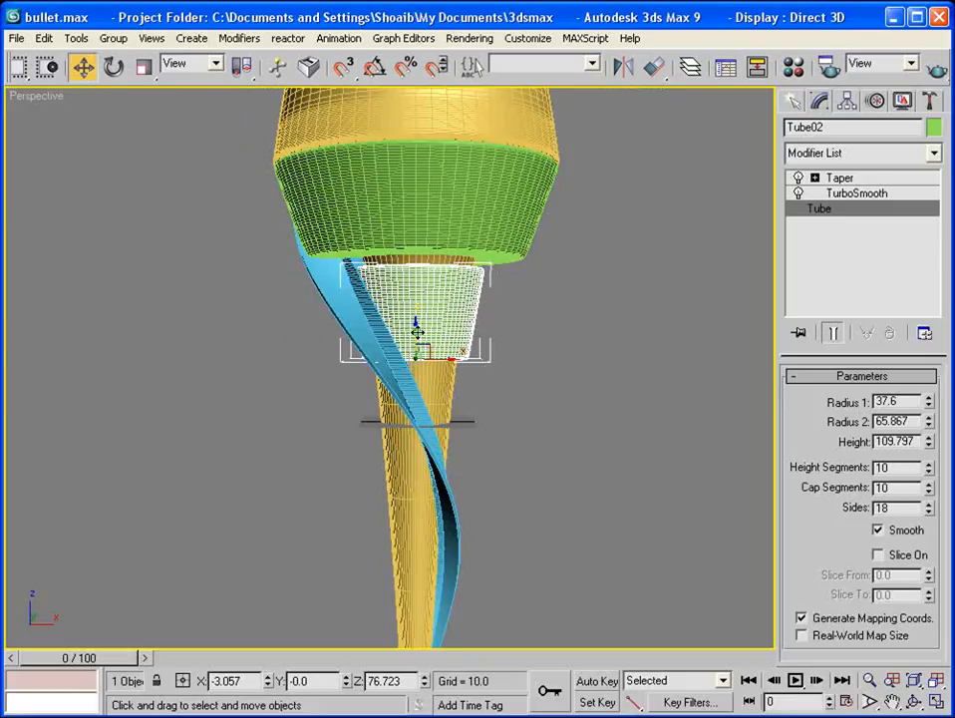
# Step: Make one independent copy of the selected tapered tube lower on the shaft, at about Z -129.5
pyautogui.keyDown('shift'); pyautogui.moveTo(417, 324); pyautogui.dragTo(419, 490); pyautogui.keyUp('shift')
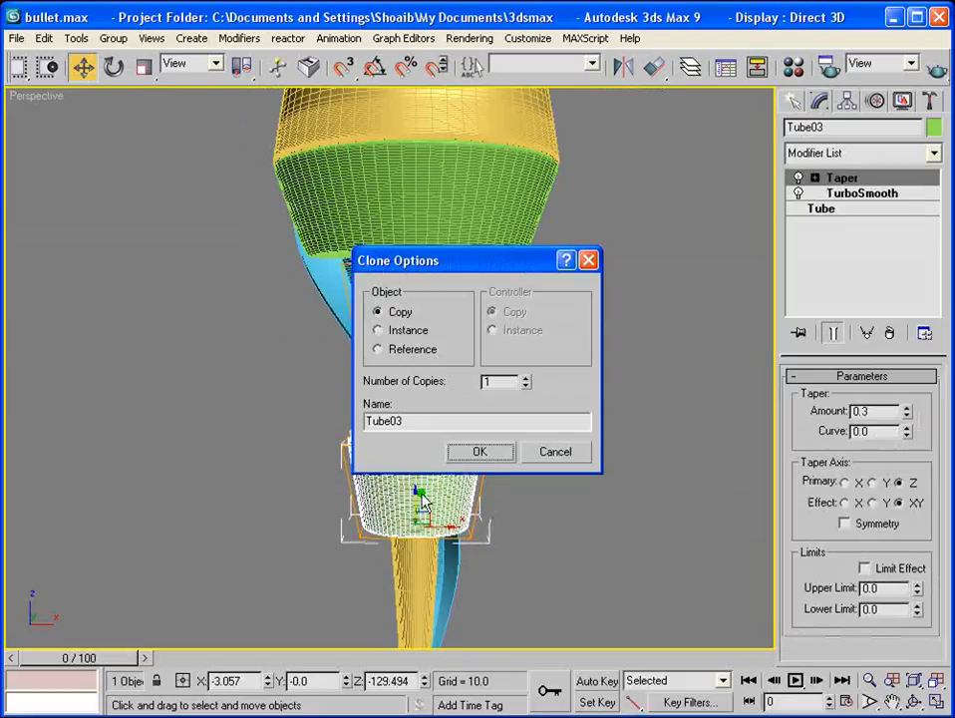
pyautogui.click(481, 450)
pyautogui.scroll(5, 482, 409)
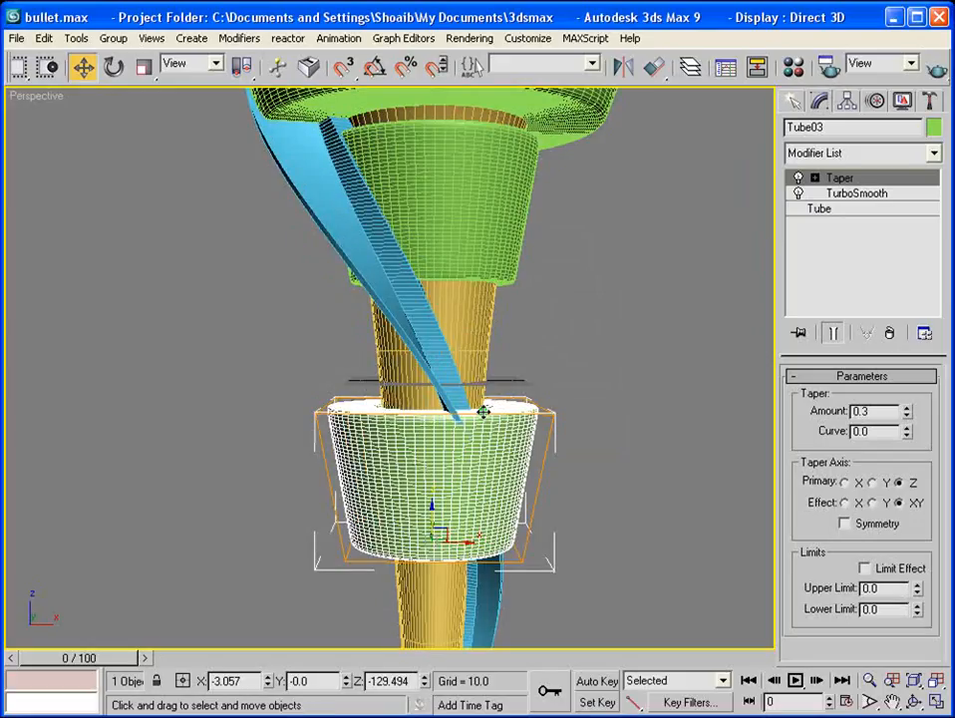
# Step: Narrow the copied tube to fit the shaft, with Radius 1 about 27.07 and Radius 2 about 43.47
pyautogui.moveTo(483, 411); pyautogui.dragTo(468, 344, button='middle')
pyautogui.click(818, 209)
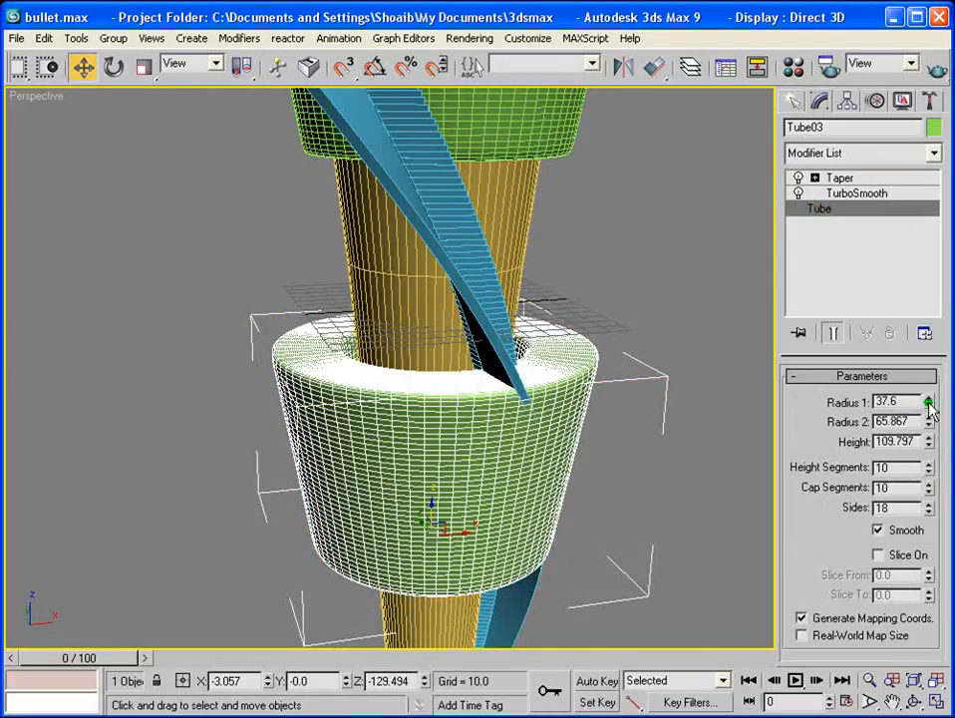
pyautogui.moveTo(928, 403); pyautogui.dragTo(941, 455)
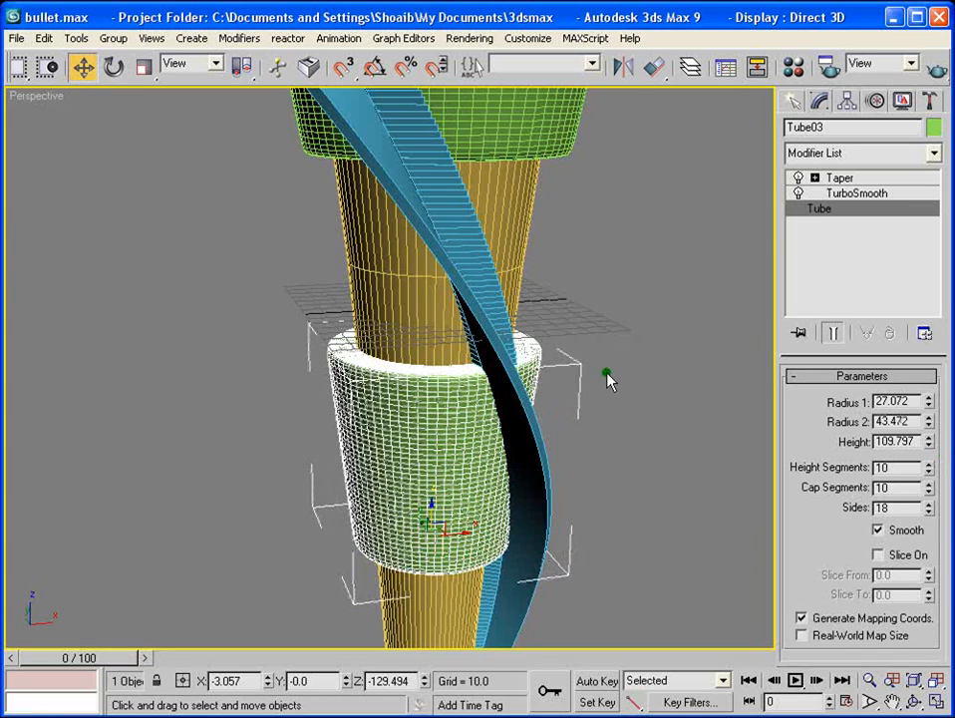
# Step: Make one copy of the narrowed tube near the lower tip of the shaft, at about Z -364.3
pyautogui.moveTo(607, 372)
pyautogui.keyDown('alt'); pyautogui.mouseDown(button='middle')
pyautogui.moveTo(593, 348)
pyautogui.moveTo(588, 216)
pyautogui.moveTo(607, 258)
pyautogui.moveTo(590, 369)
pyautogui.mouseUp(button='middle'); pyautogui.keyUp('alt')
pyautogui.scroll(-5, 455, 380)
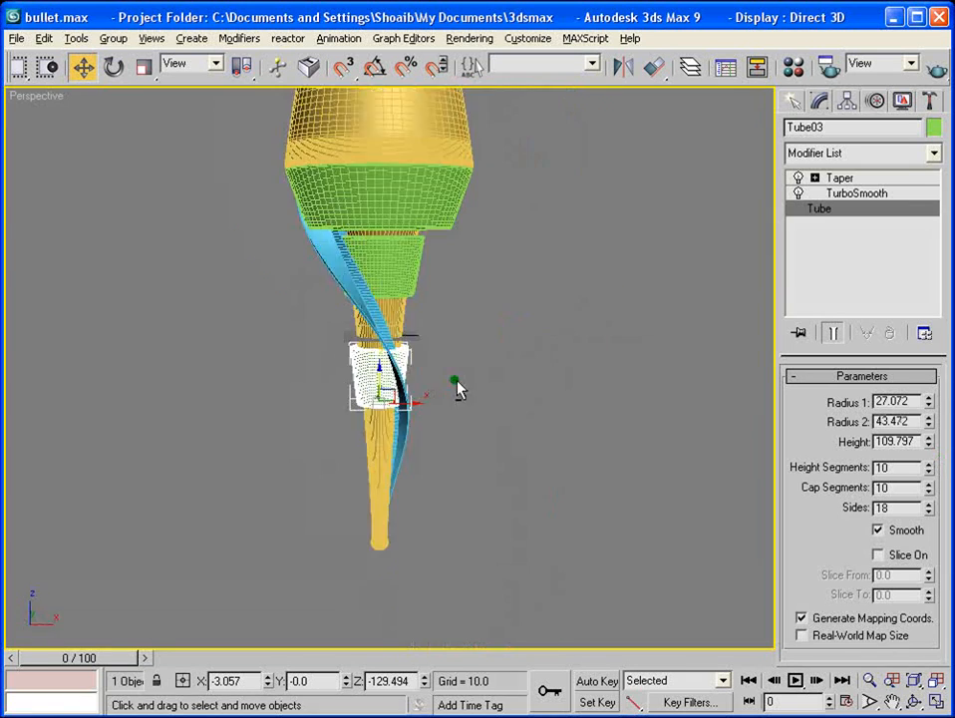
pyautogui.scroll(3, 499, 327)
pyautogui.moveTo(496, 328); pyautogui.dragTo(483, 302, button='middle')
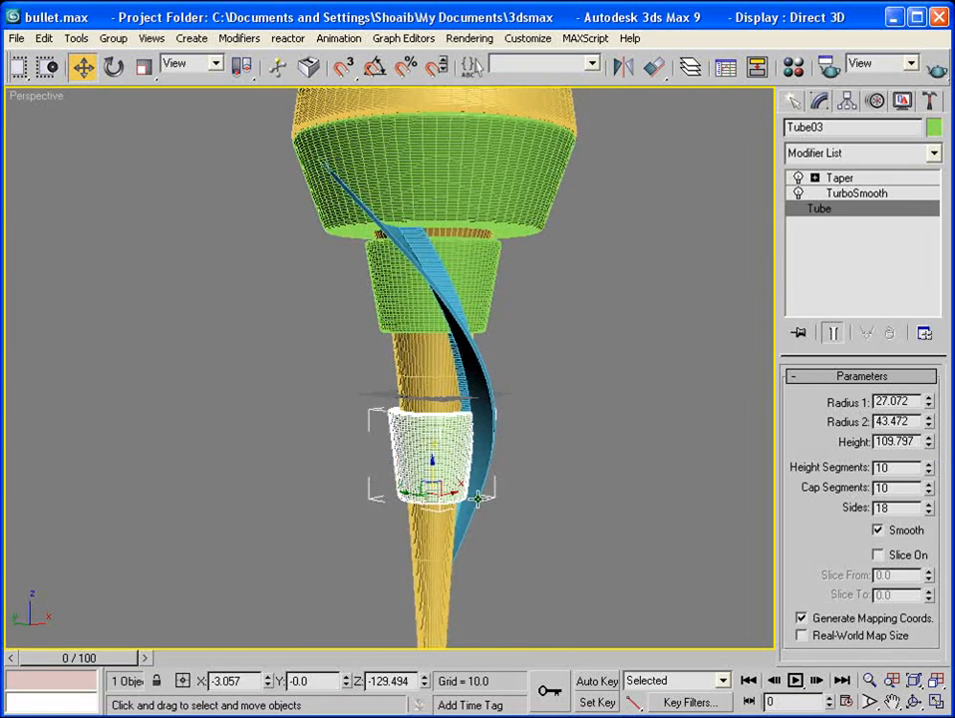
pyautogui.moveTo(446, 482); pyautogui.dragTo(437, 360, button='middle')
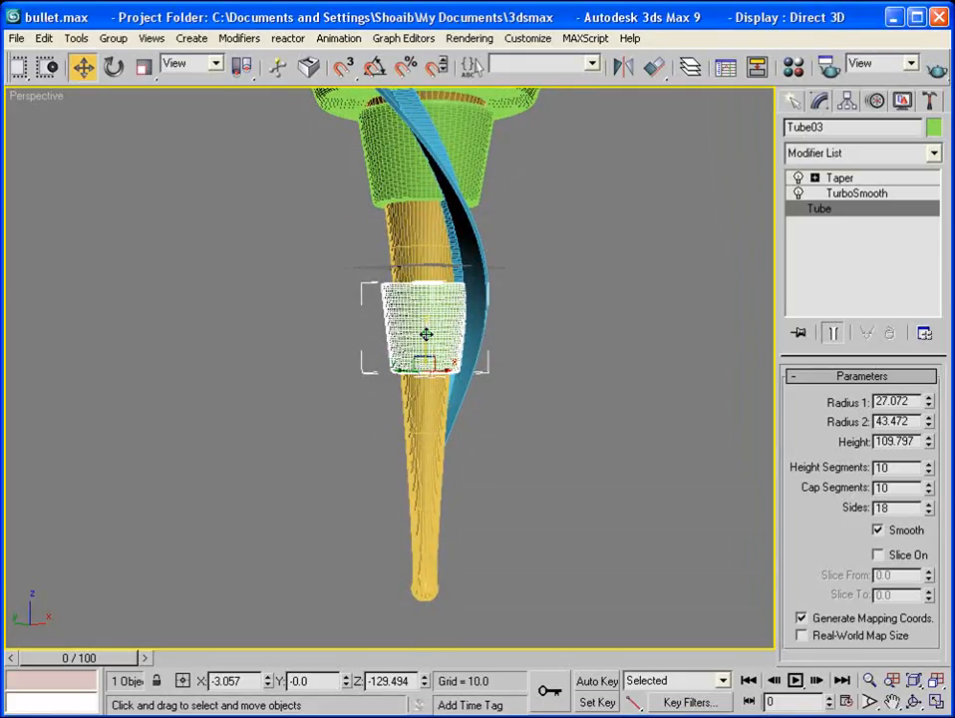
pyautogui.keyDown('shift'); pyautogui.moveTo(426, 335); pyautogui.dragTo(429, 538); pyautogui.keyUp('shift')
pyautogui.click(480, 452)
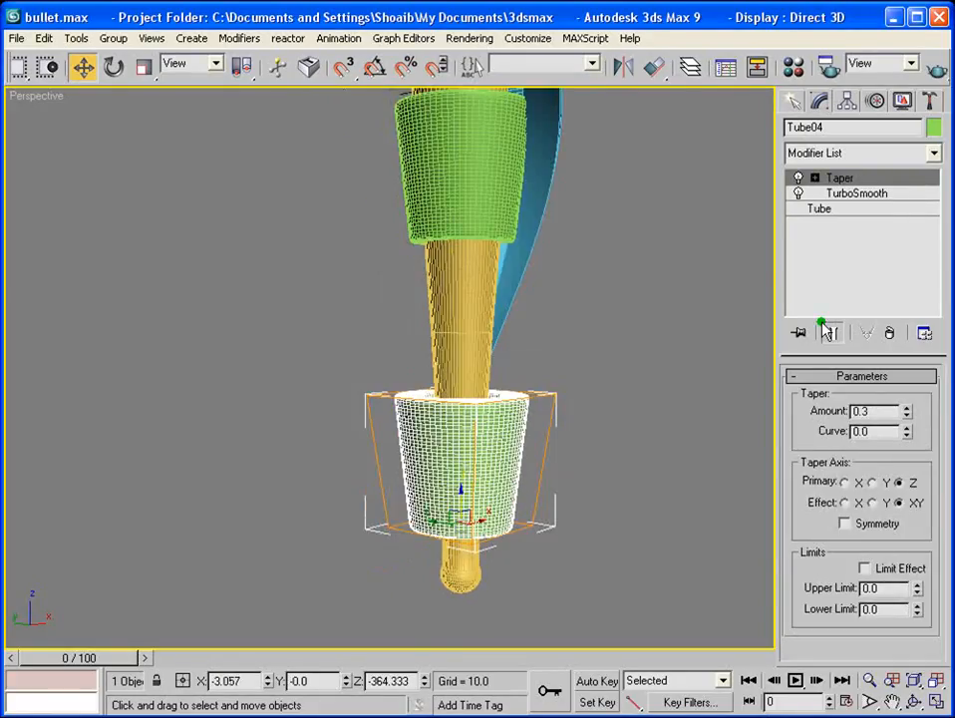
# Step: Shrink the lowest tube around the shaft, with Radius 1 about 15.23 and Radius 2 about 20.62
pyautogui.click(816, 210)
pyautogui.moveTo(929, 408); pyautogui.dragTo(929, 473)
pyautogui.keyDown('alt'); pyautogui.moveTo(575, 431); pyautogui.dragTo(575, 479, button='middle'); pyautogui.keyUp('alt')
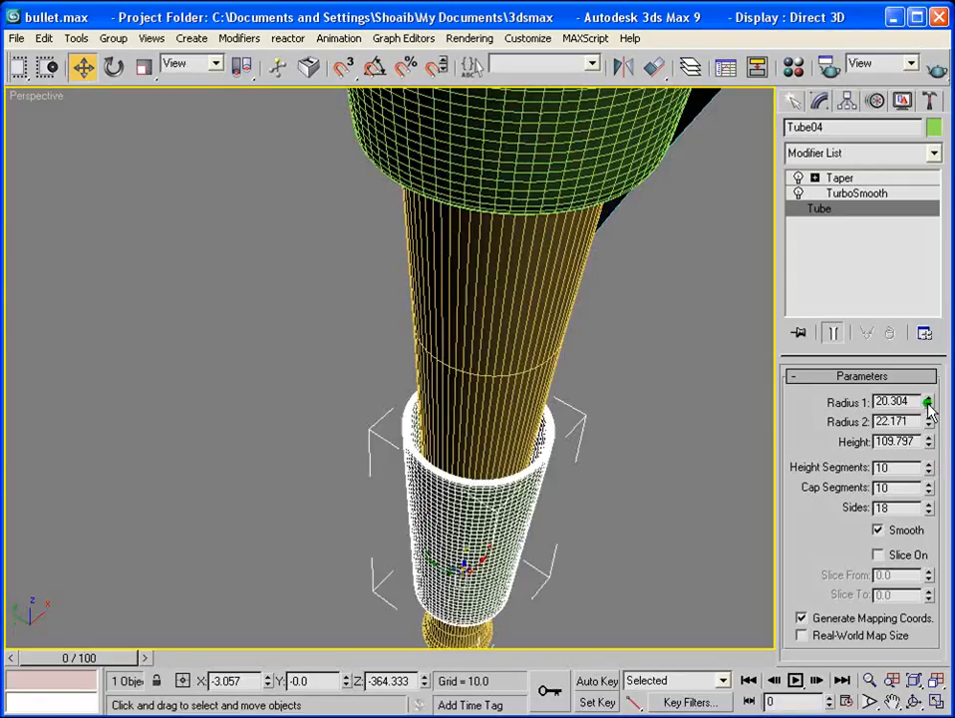
pyautogui.moveTo(928, 404); pyautogui.dragTo(930, 431)
pyautogui.keyDown('alt'); pyautogui.moveTo(524, 412); pyautogui.dragTo(523, 377, button='middle'); pyautogui.keyUp('alt')
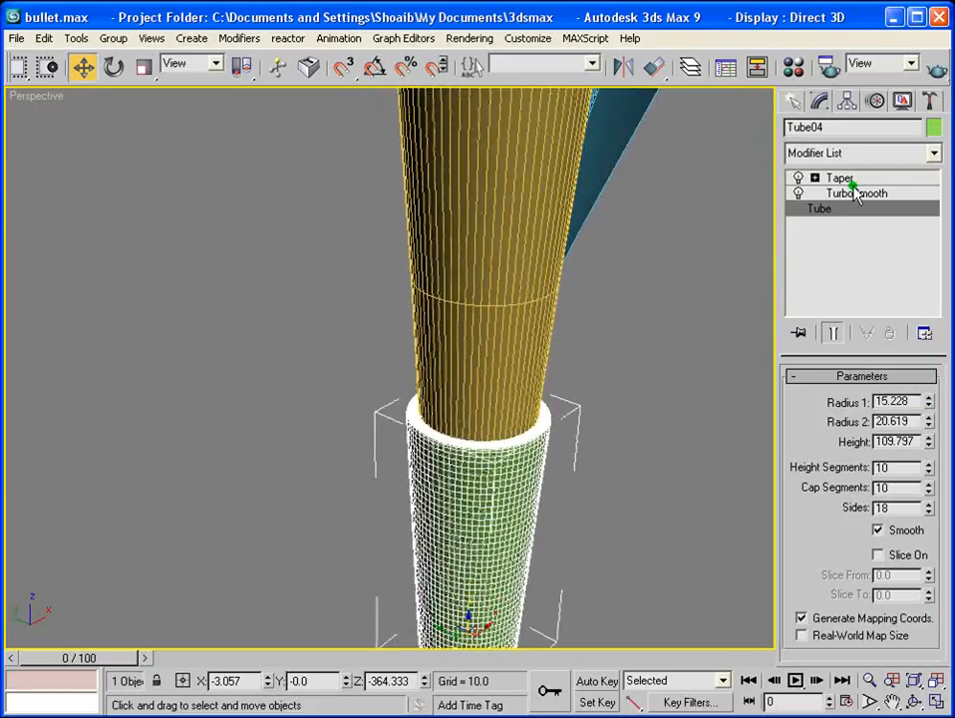
# Step: Set the lowest tube's height segments and cap segments to 5 each
pyautogui.moveTo(881, 464); pyautogui.dragTo(828, 466)
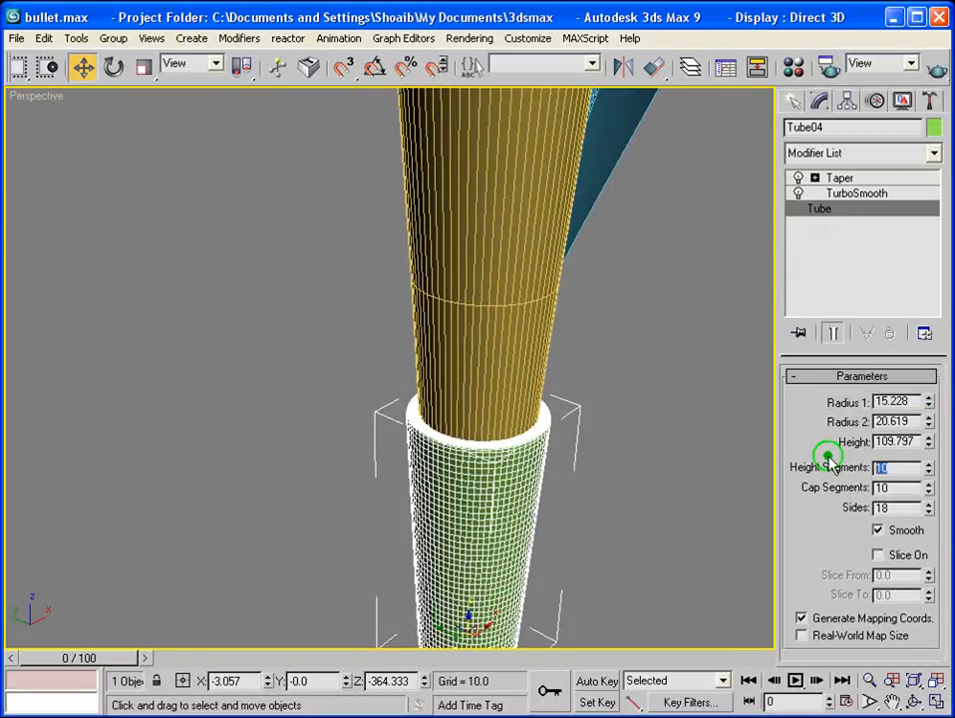
pyautogui.write('5')
pyautogui.moveTo(878, 488); pyautogui.dragTo(803, 489)
pyautogui.write('5')
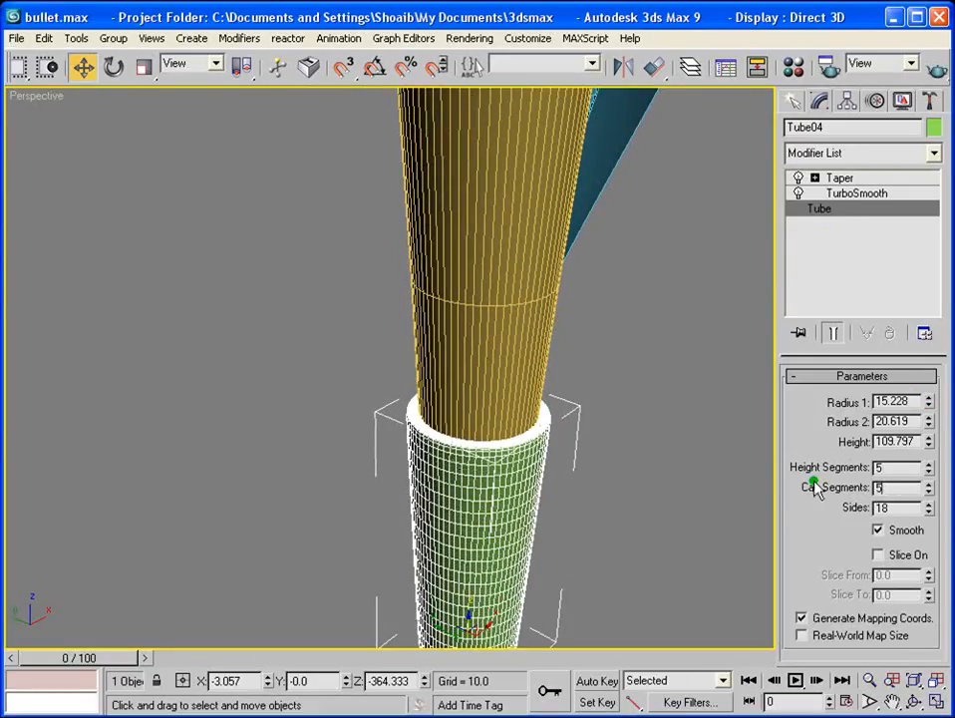
pyautogui.press('Return')
# Step: Reduce Tube03, the next tube up the shaft, to 5 cap segments and 5 height segments
pyautogui.moveTo(578, 213); pyautogui.dragTo(516, 392, button='middle')
pyautogui.click(501, 186)
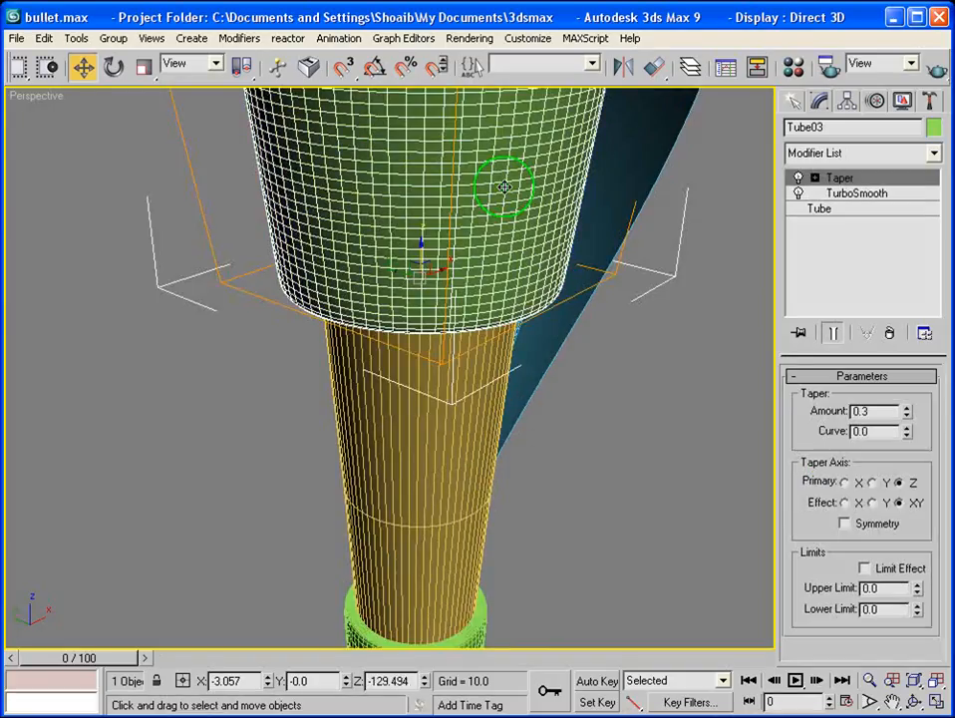
pyautogui.click(824, 209)
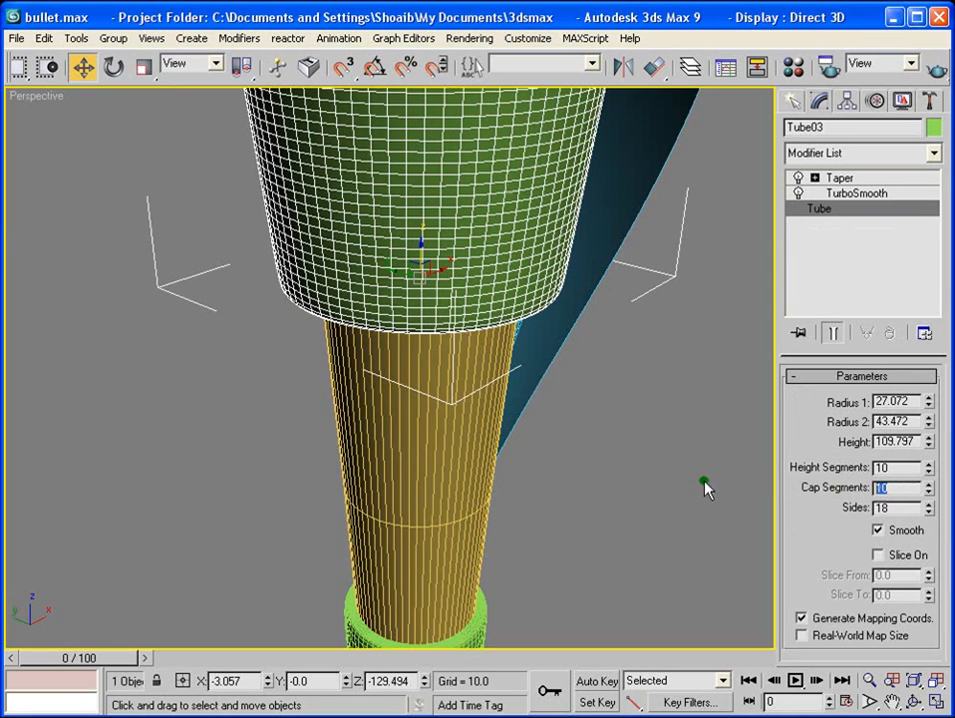
pyautogui.write('5')
pyautogui.doubleClick(893, 467)
pyautogui.write('5')
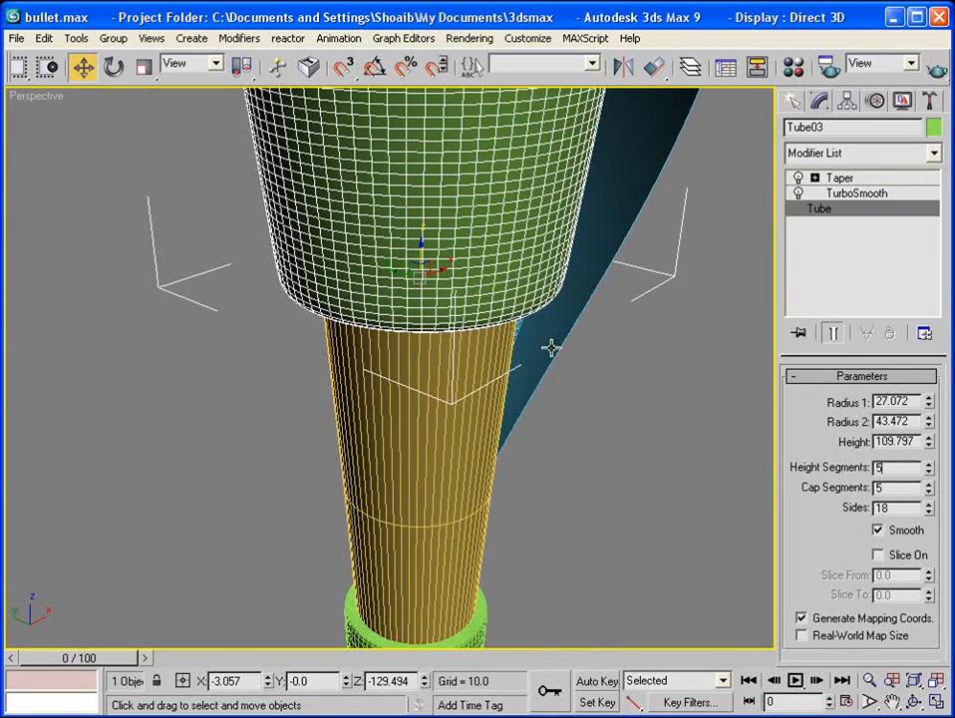
# Step: Set Tube02, the tube just below the large collar, to 5 height segments and 5 cap segments
pyautogui.moveTo(457, 270); pyautogui.dragTo(407, 454, button='middle')
pyautogui.scroll(-3, 407, 453)
pyautogui.moveTo(449, 135); pyautogui.dragTo(492, 453, button='middle')
pyautogui.scroll(-3, 492, 452)
pyautogui.moveTo(493, 308); pyautogui.dragTo(508, 329, button='middle')
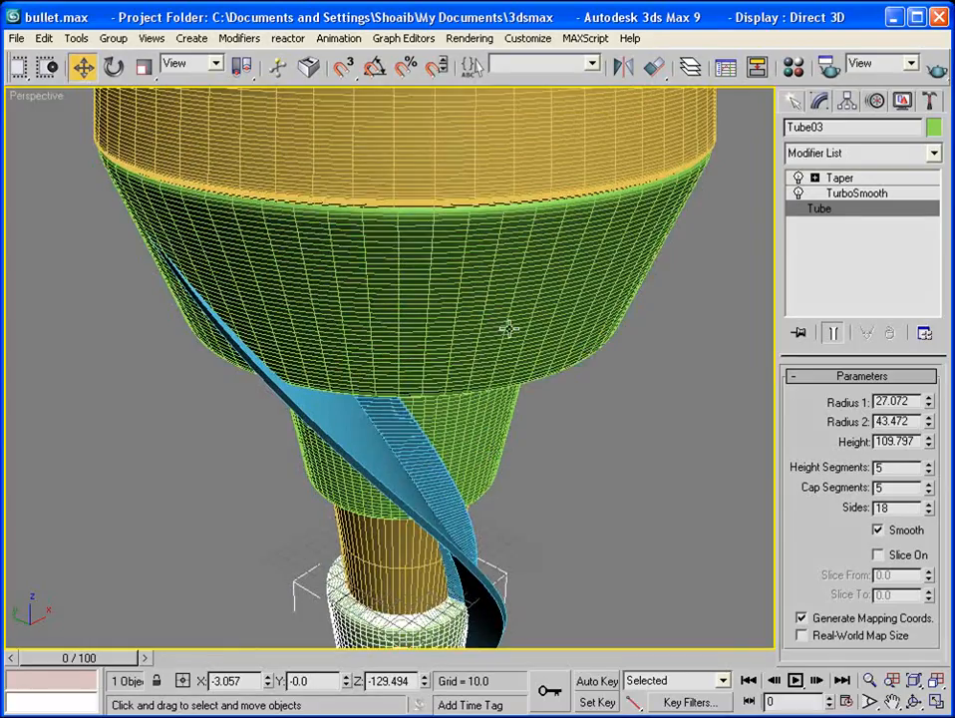
pyautogui.click(589, 289)
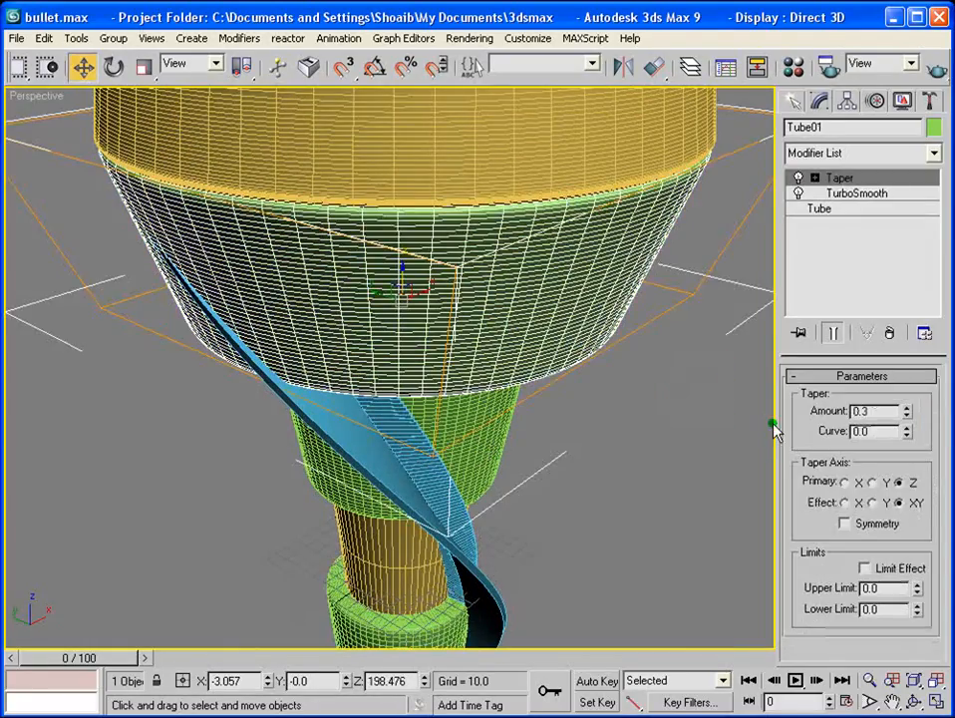
pyautogui.click(503, 422)
pyautogui.click(834, 210)
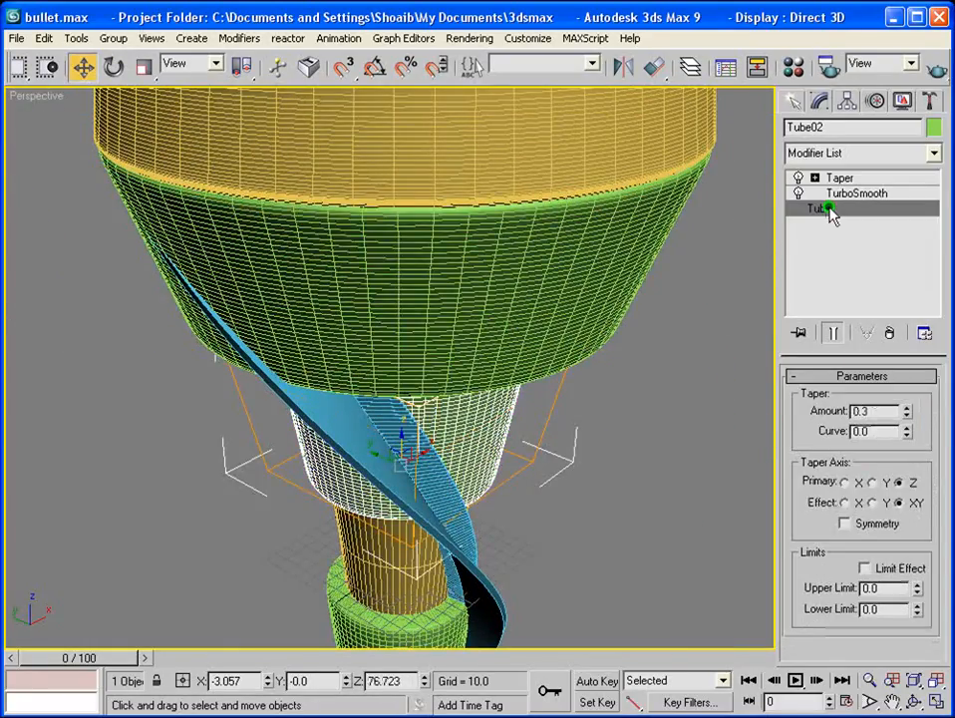
pyautogui.doubleClick(890, 467)
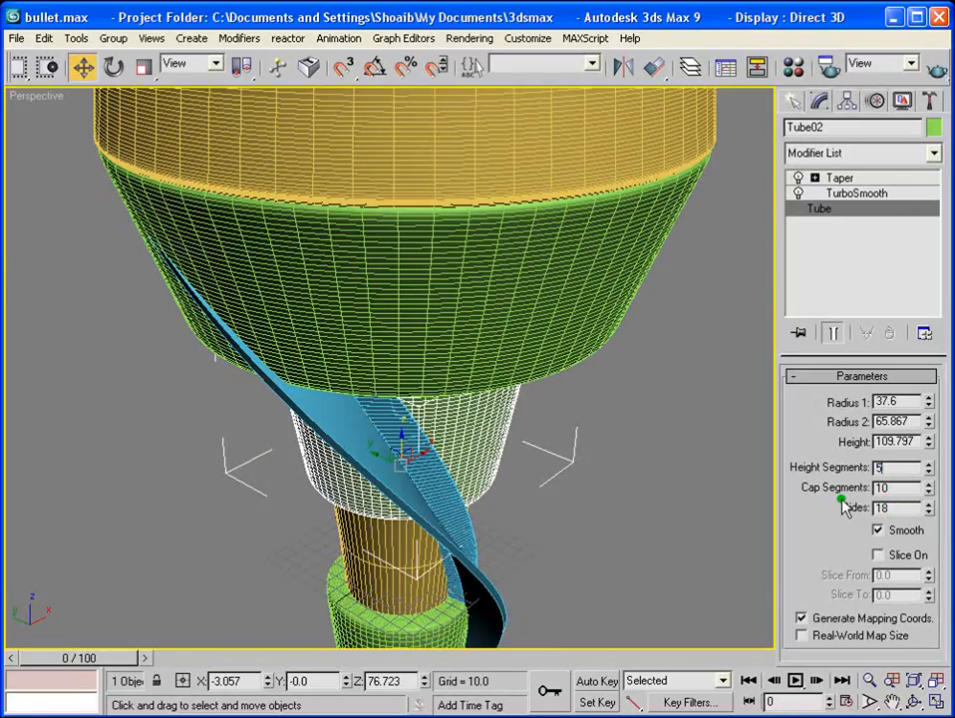
pyautogui.doubleClick(884, 487)
pyautogui.write('5')
pyautogui.press('Return')
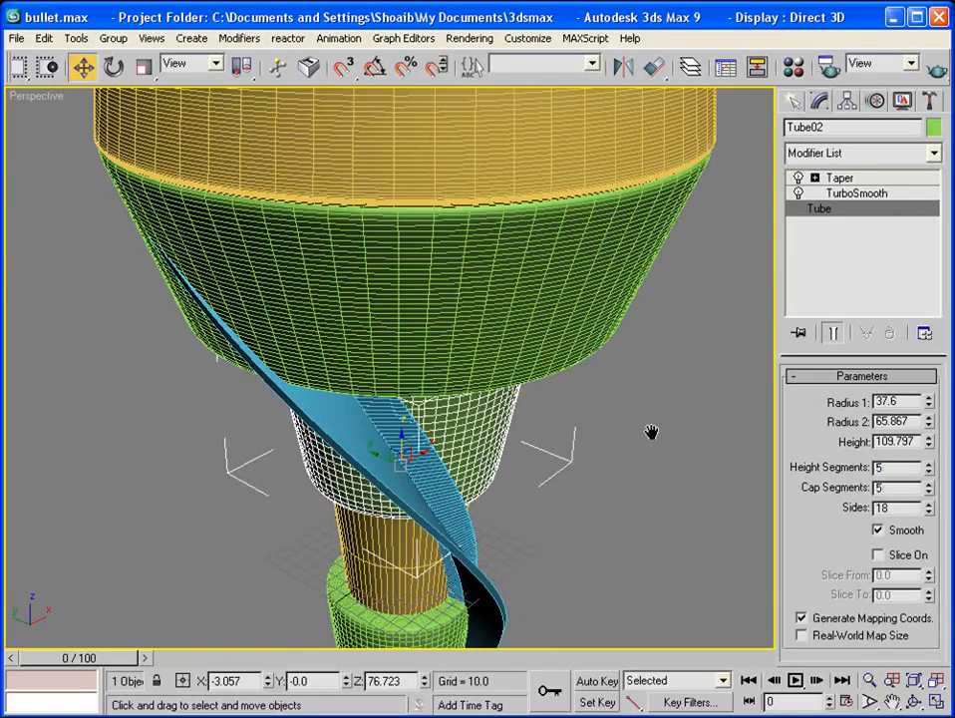
# Step: Select the four tubes, the spiral strip and the pointed body, and group them under the name "top"
pyautogui.scroll(-3, 643, 457)
pyautogui.keyDown('alt'); pyautogui.moveTo(576, 453); pyautogui.dragTo(491, 340, button='middle'); pyautogui.keyUp('alt')
pyautogui.scroll(-5, 548, 365)
pyautogui.scroll(3, 496, 393)
pyautogui.scroll(-3, 485, 374)
pyautogui.moveTo(536, 371); pyautogui.dragTo(521, 366, button='middle')
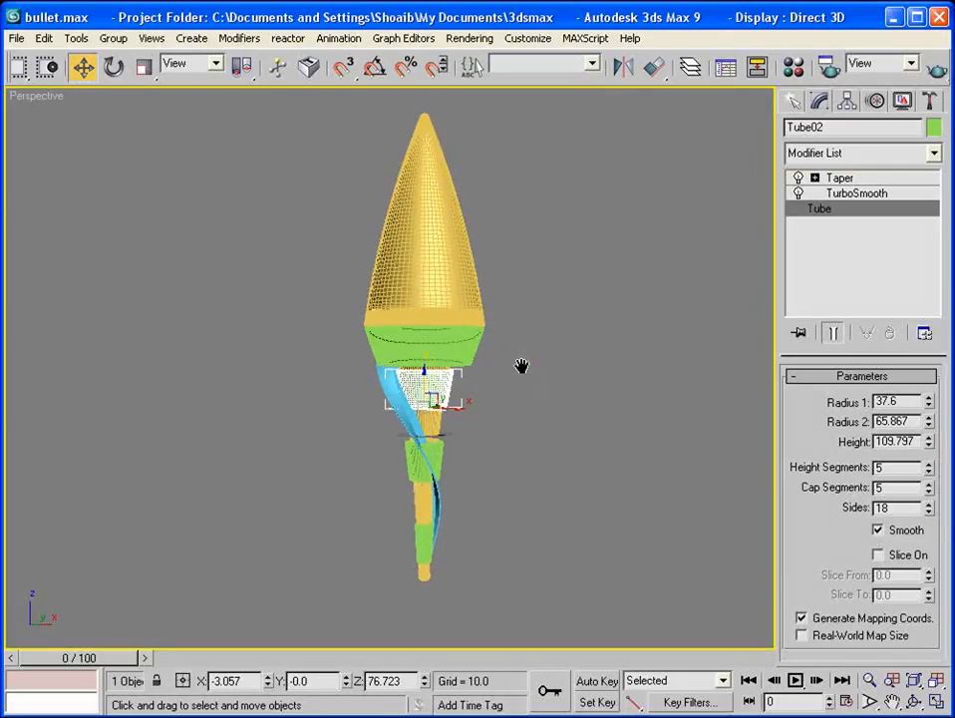
pyautogui.moveTo(267, 128); pyautogui.dragTo(680, 625)
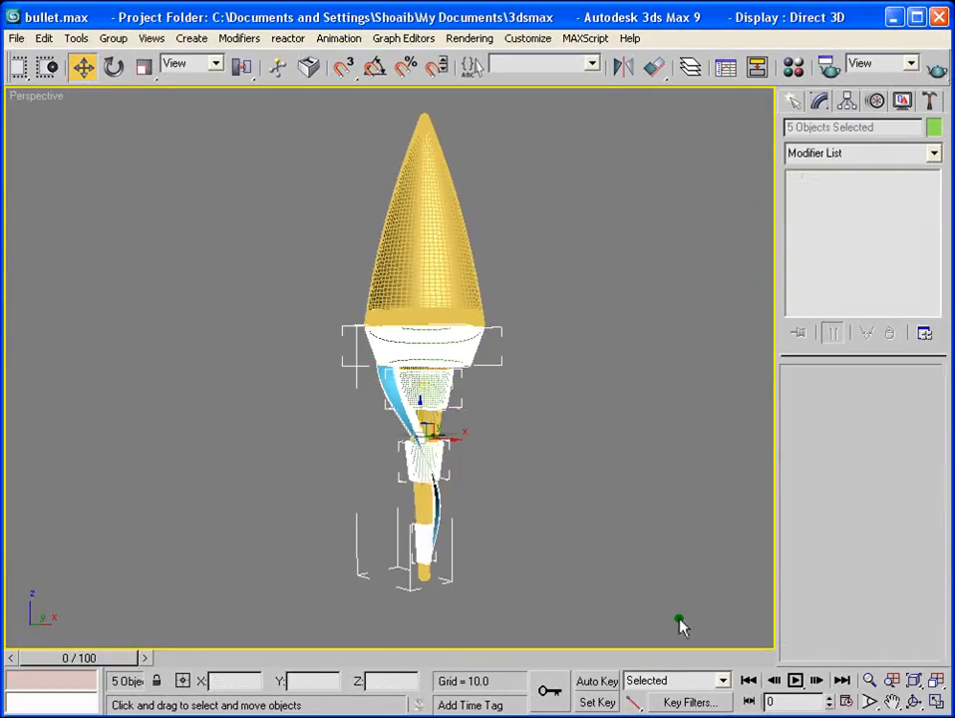
pyautogui.keyDown('ctrl'); pyautogui.click(371, 357); pyautogui.keyUp('ctrl')
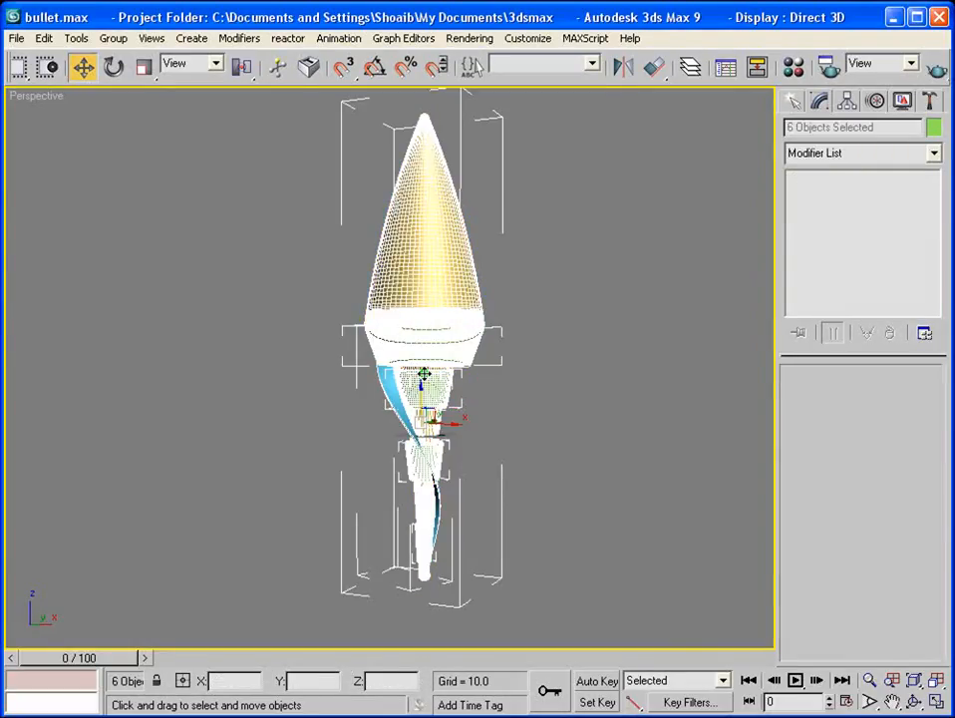
pyautogui.click(113, 38)
pyautogui.click(127, 60)
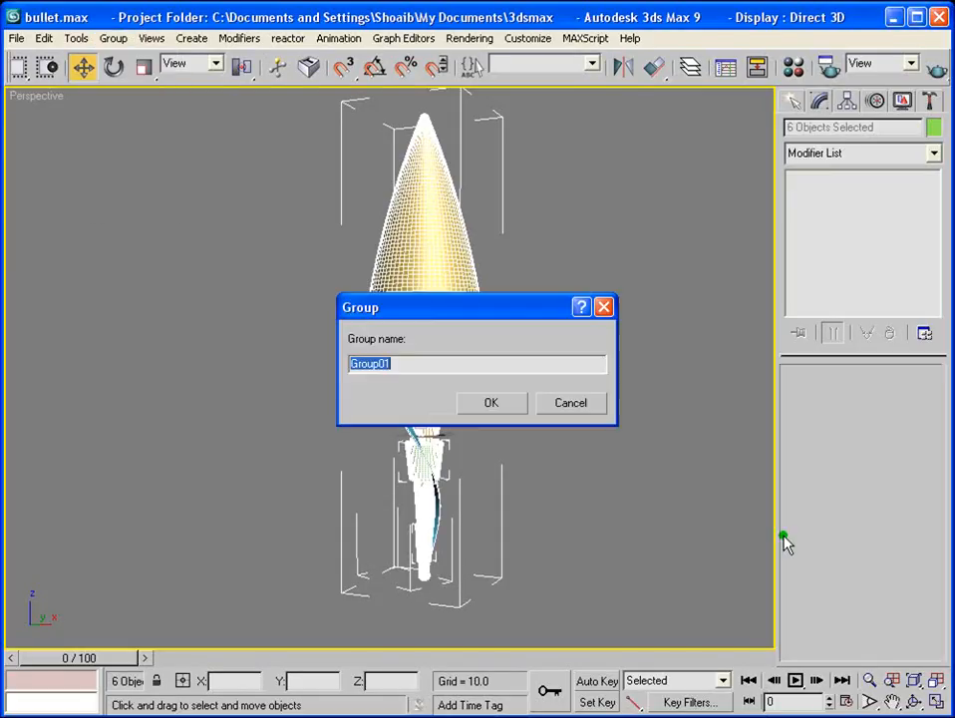
pyautogui.write('b')
pyautogui.press('Return')
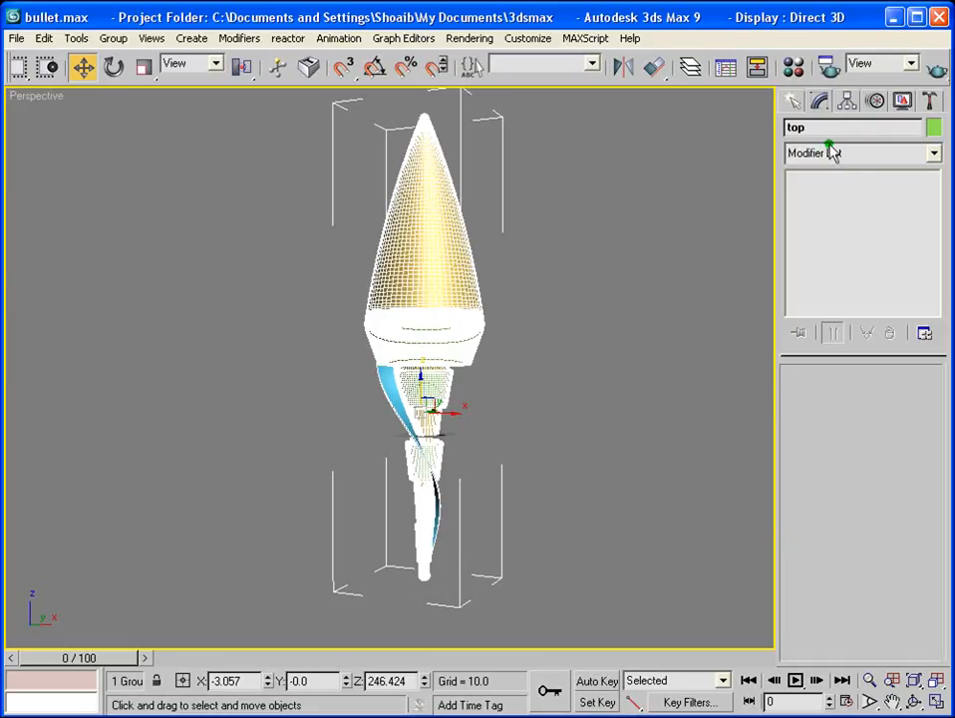
# Step: Assign the 01 - Default material to the "top" group and minimize the Material Editor
pyautogui.click(793, 65)
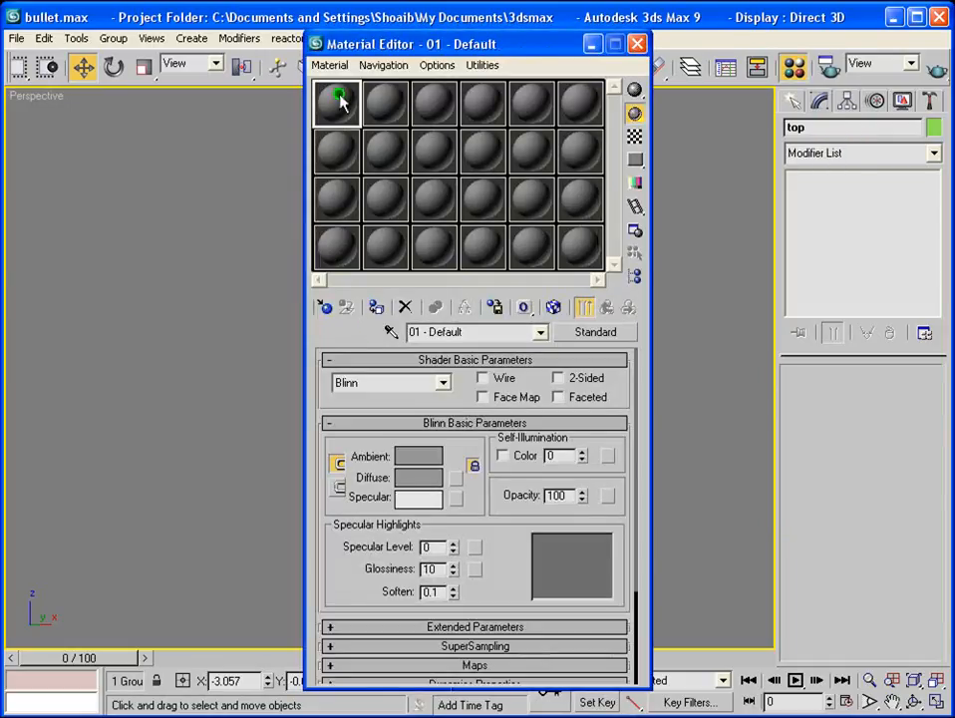
pyautogui.click(376, 307)
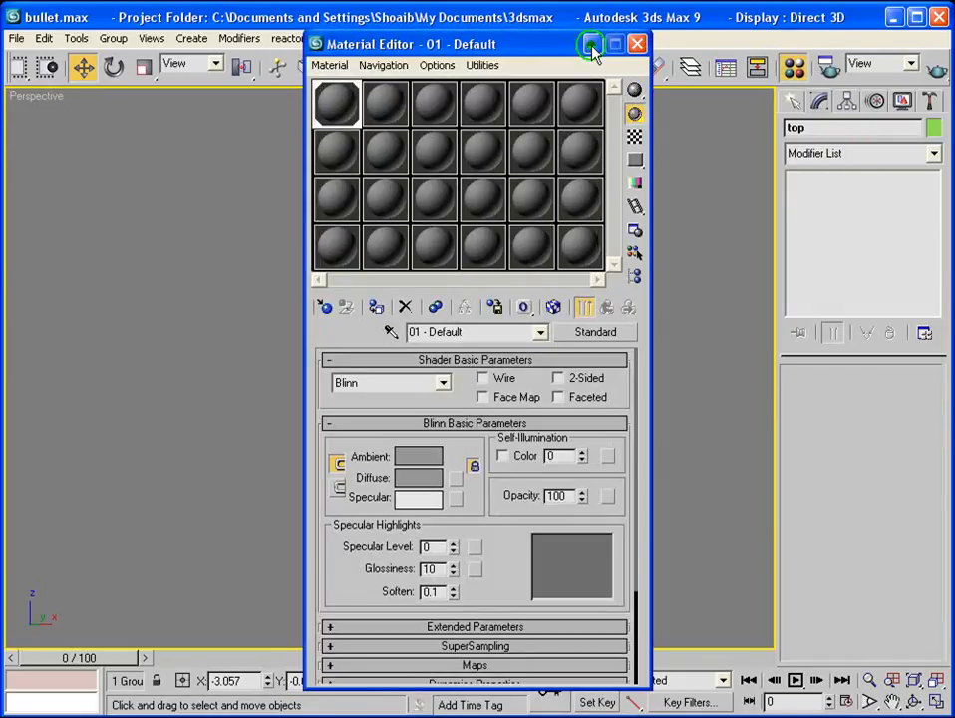
pyautogui.click(591, 45)
# Step: Render the perspective view to check the default material on the group, and close the rendered frame
pyautogui.click(936, 702)
pyautogui.click(935, 702)
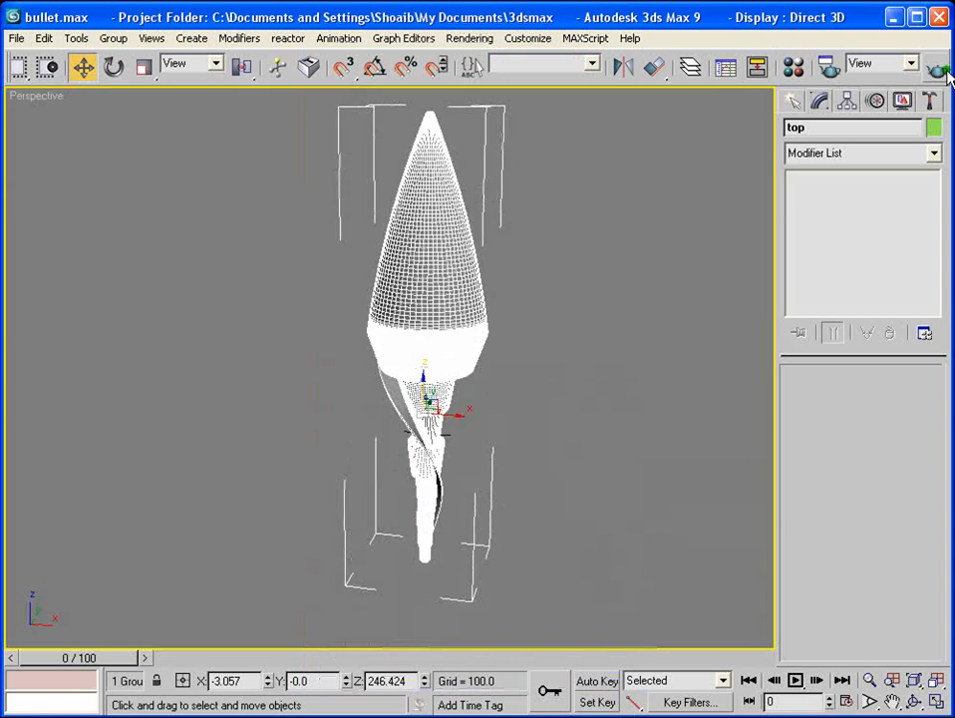
pyautogui.click(939, 69)
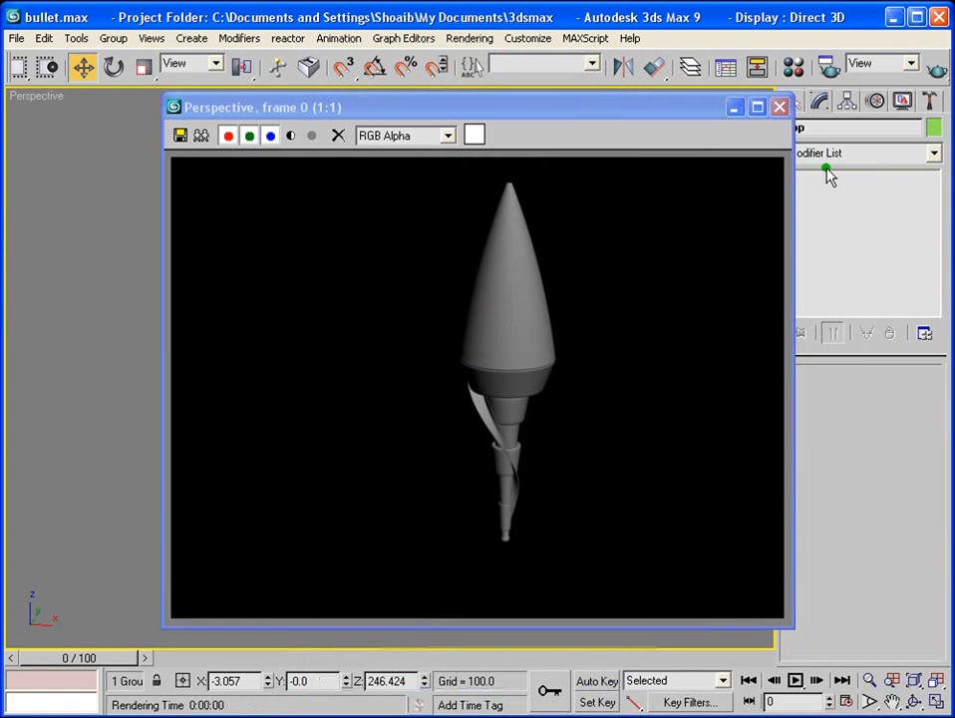
pyautogui.click(780, 107)
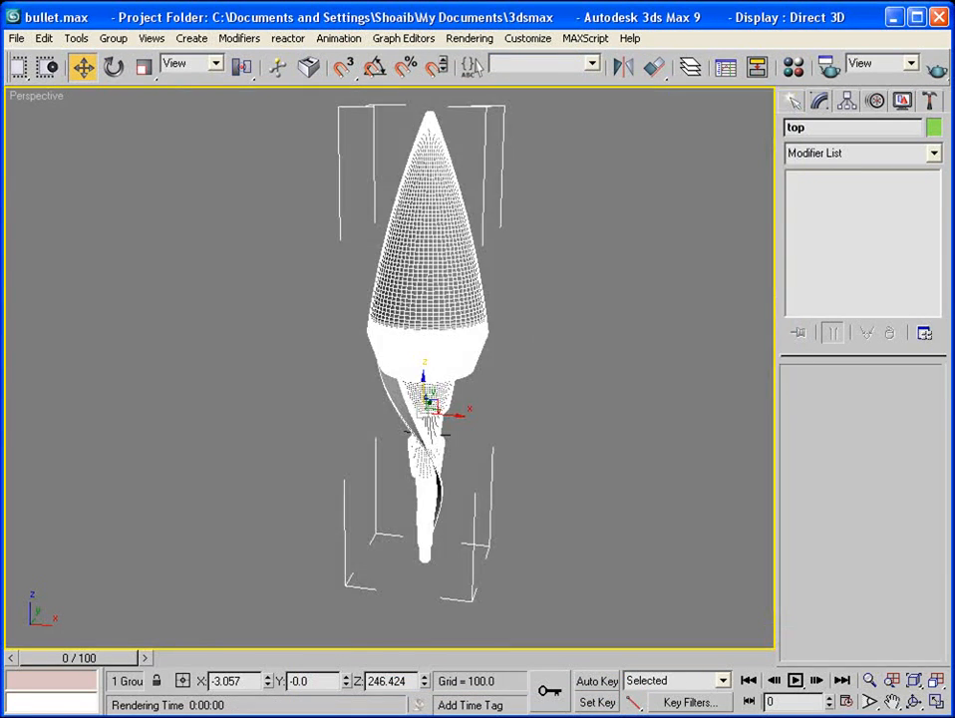
# Step: Change the 01 - Default material to the Metal shader with a specular level of 270
pyautogui.press('m')
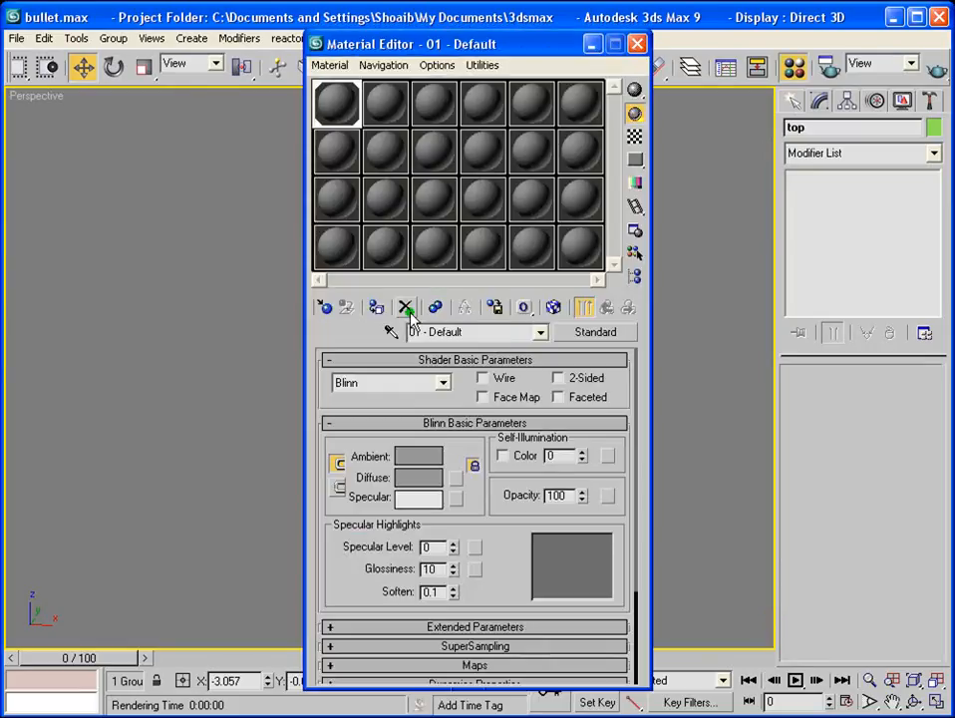
pyautogui.moveTo(451, 551); pyautogui.dragTo(459, 521)
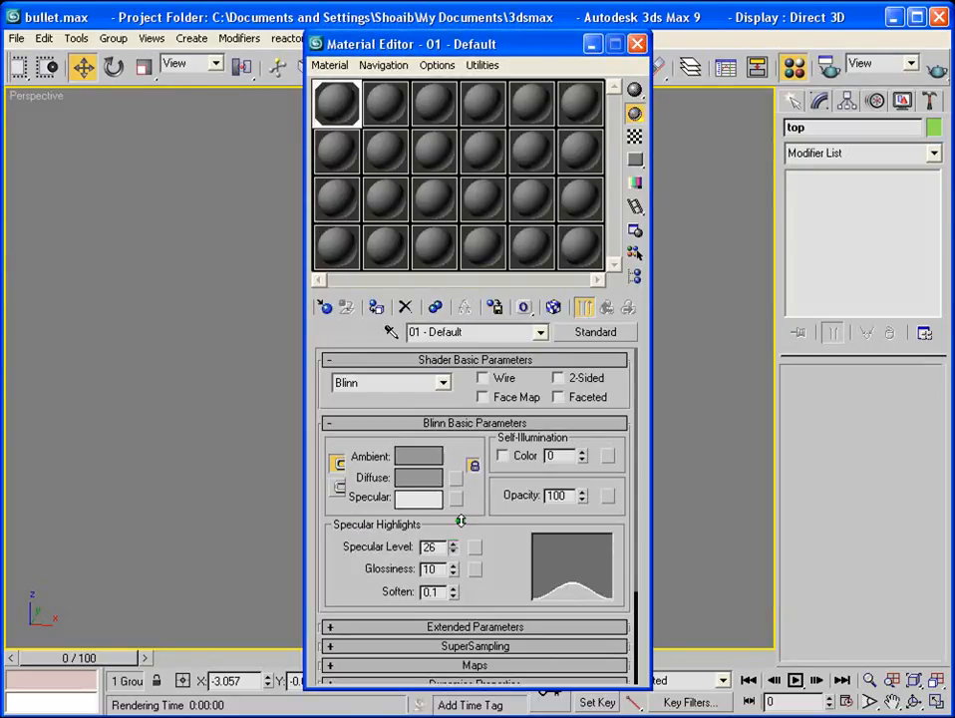
pyautogui.click(443, 383)
pyautogui.click(424, 425)
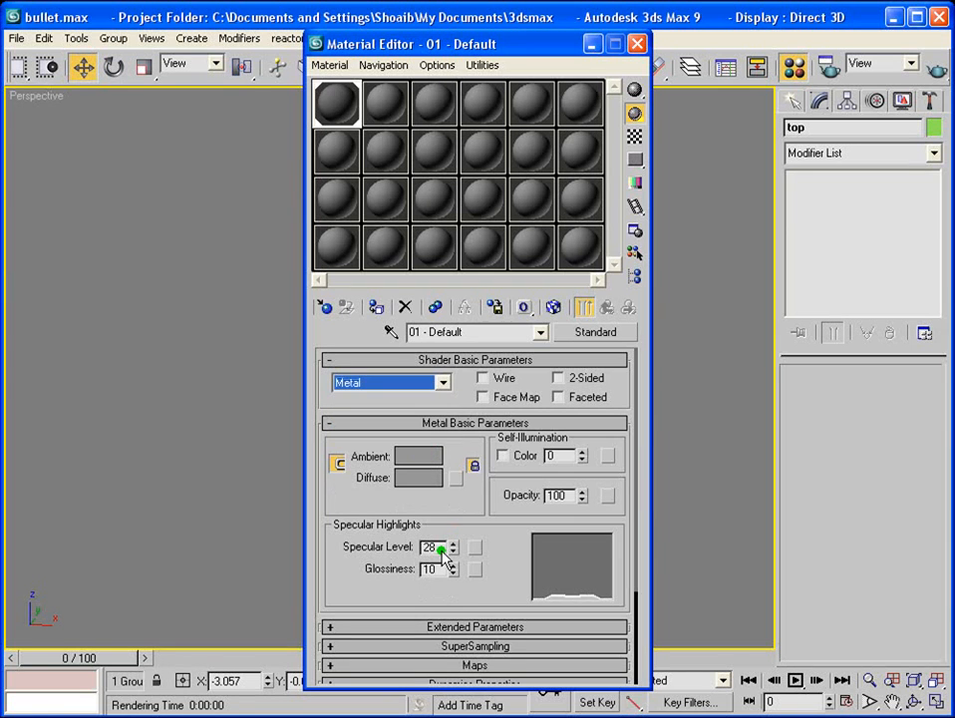
pyautogui.moveTo(454, 550); pyautogui.dragTo(515, 314)
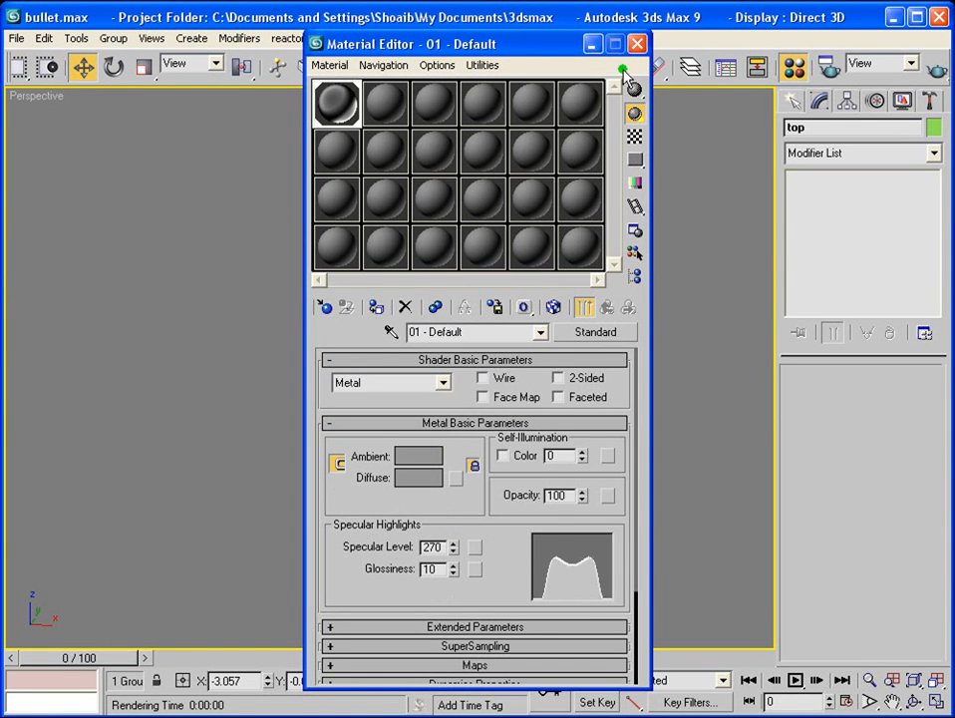
# Step: Close the Material Editor and render the perspective view with the metal material
pyautogui.click(637, 45)
pyautogui.click(937, 66)
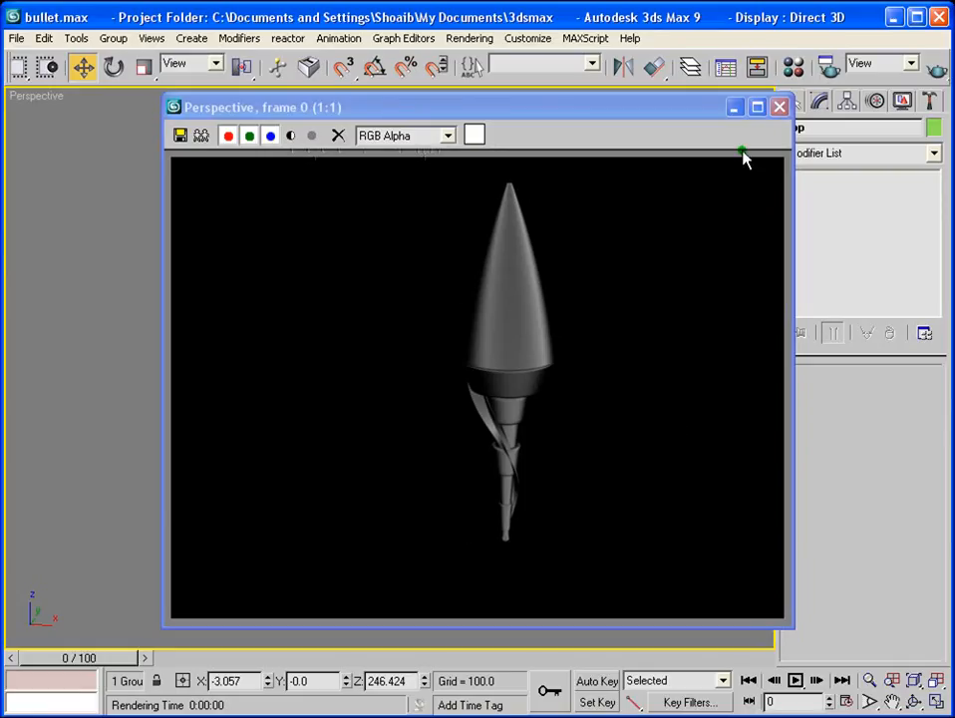
# Step: Render the perspective view from a low angle to check the metal material, and close the rendered frame
pyautogui.click(781, 107)
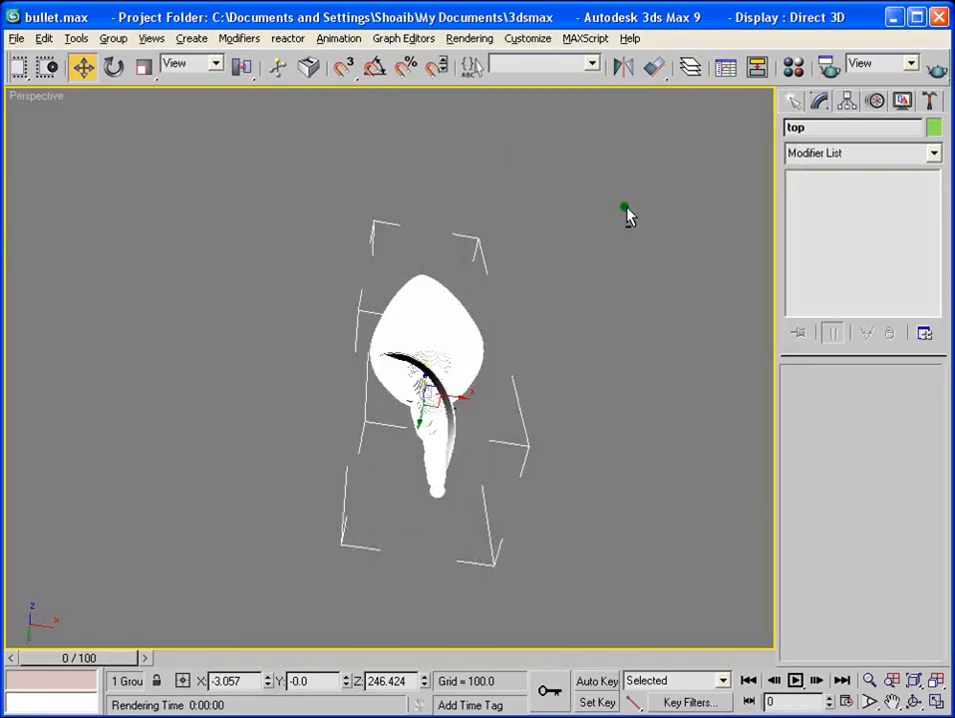
pyautogui.click(933, 67)
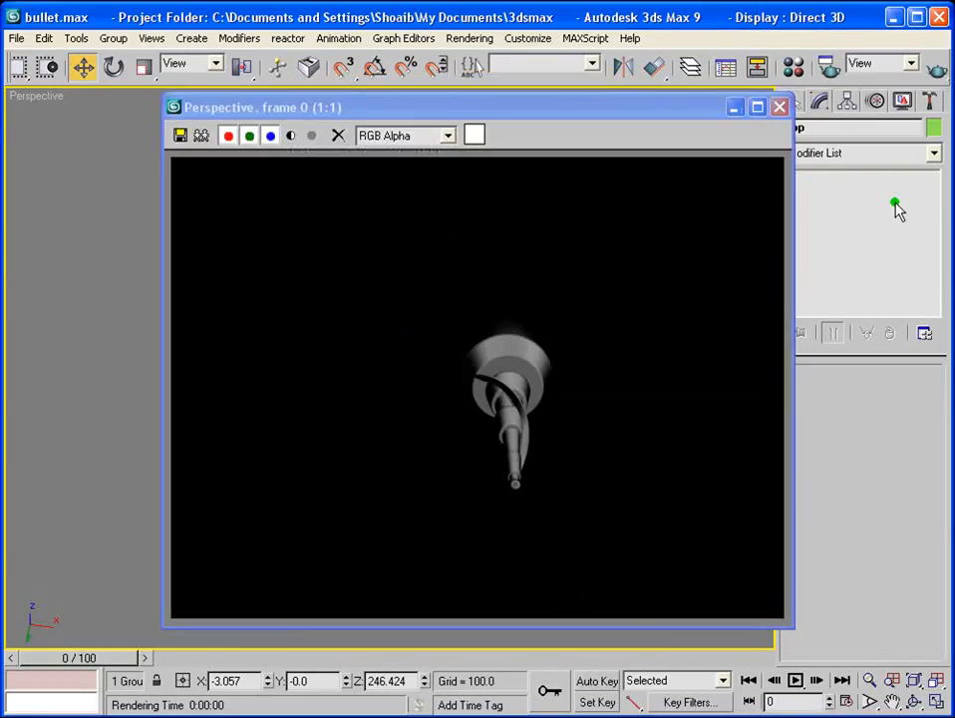
pyautogui.click(780, 106)
pyautogui.hotkey('shift', 'z')
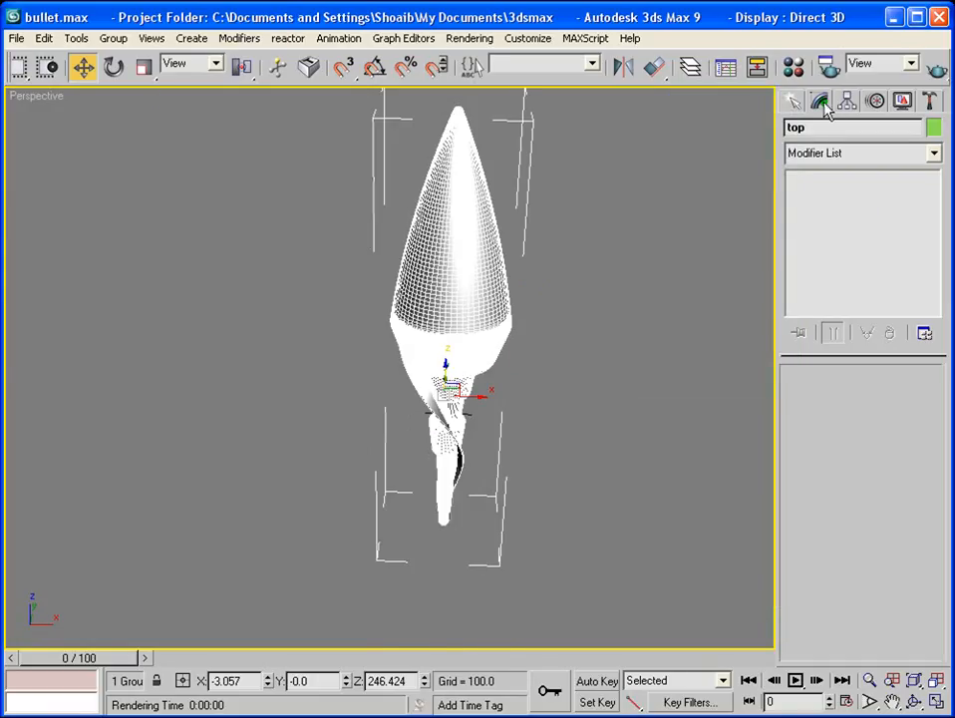
# Step: Open the "top" group and turn off the TurboSmooth modifier on Bullet_top
pyautogui.keyDown('alt'); pyautogui.moveTo(547, 242); pyautogui.dragTo(531, 363, button='middle'); pyautogui.keyUp('alt')
pyautogui.moveTo(407, 345); pyautogui.dragTo(427, 300, button='middle')
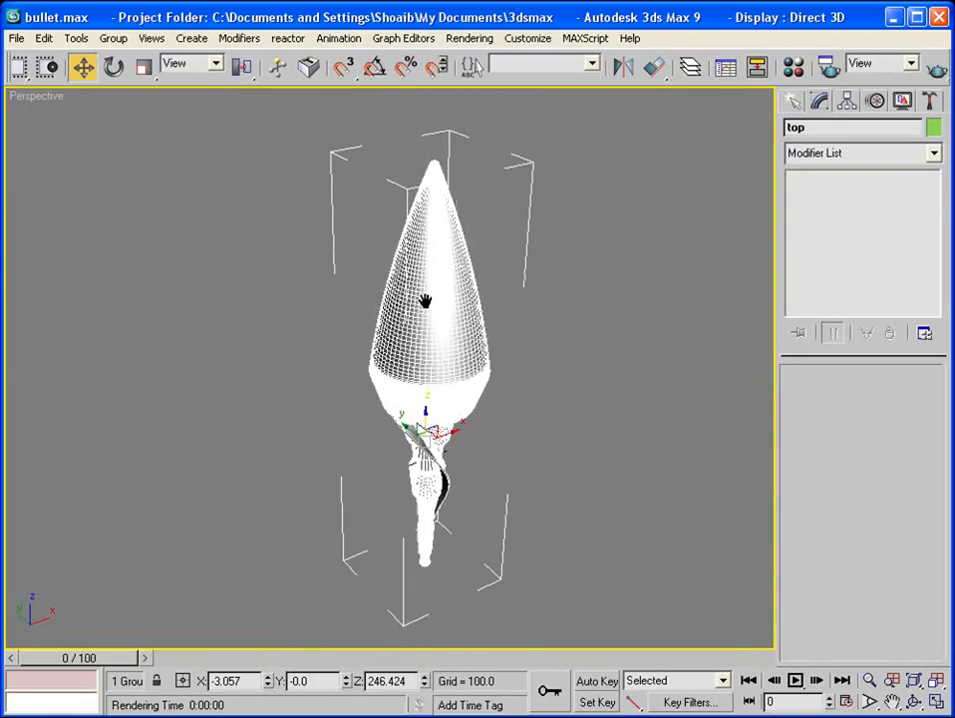
pyautogui.click(110, 40)
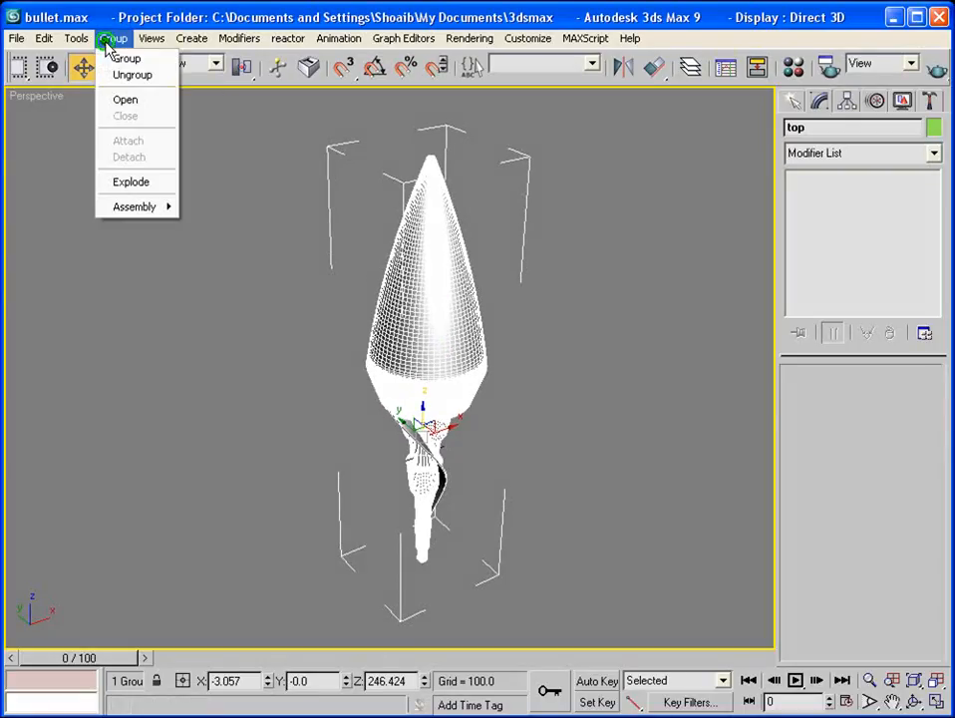
pyautogui.click(121, 98)
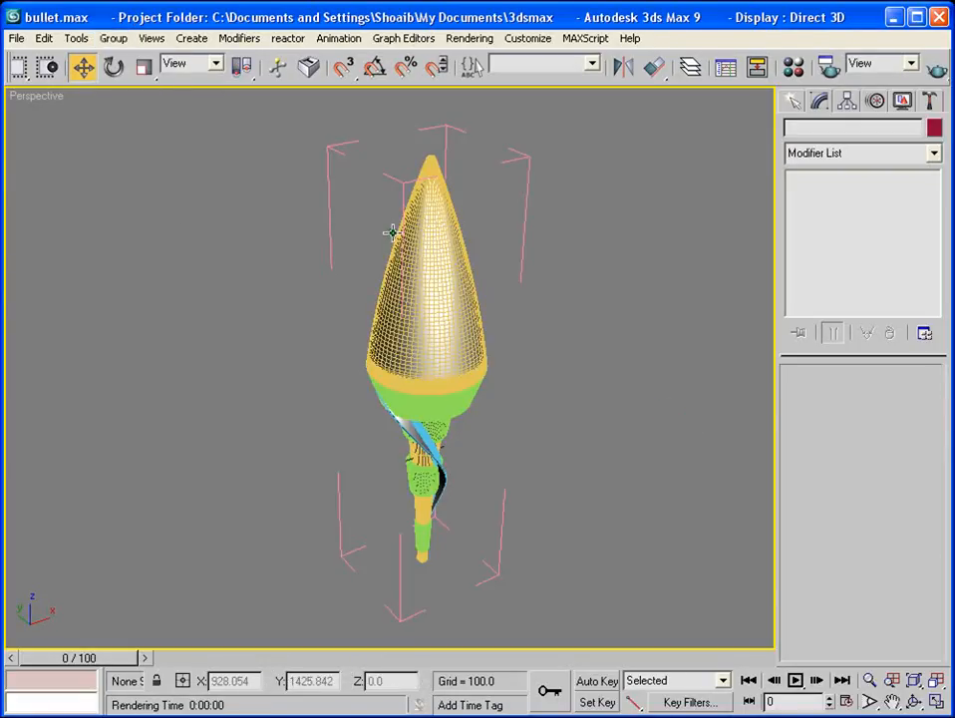
pyautogui.click(437, 260)
pyautogui.keyDown('alt'); pyautogui.moveTo(526, 394); pyautogui.dragTo(543, 319, button='middle'); pyautogui.keyUp('alt')
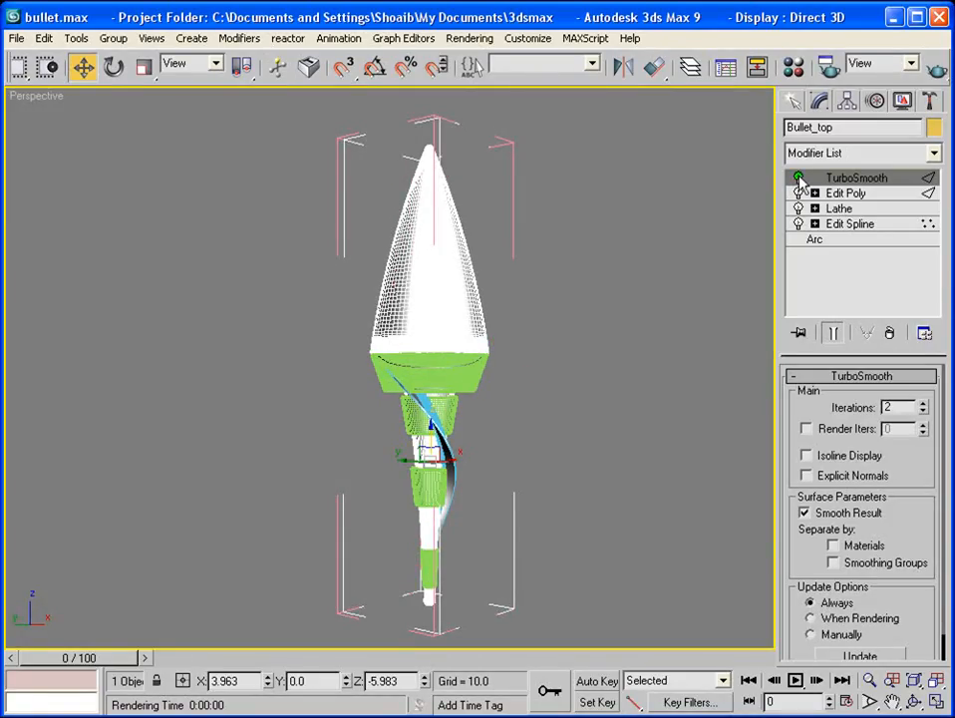
pyautogui.click(799, 178)
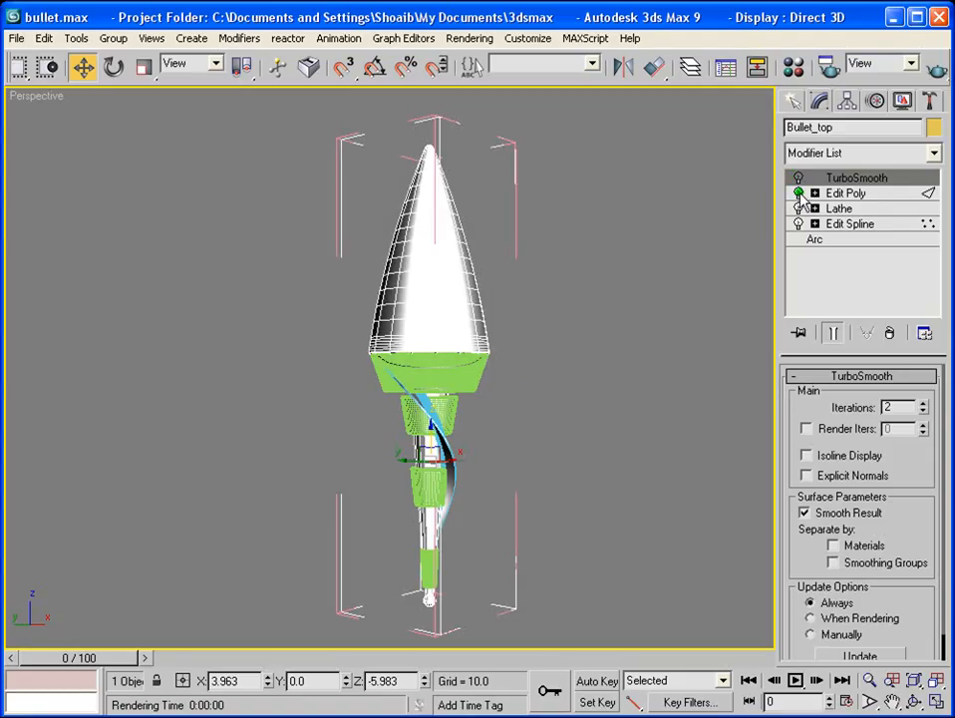
# Step: Turn off the TurboSmooth modifier on each of the four green tapered tubes along the shaft
pyautogui.click(476, 378)
pyautogui.click(798, 194)
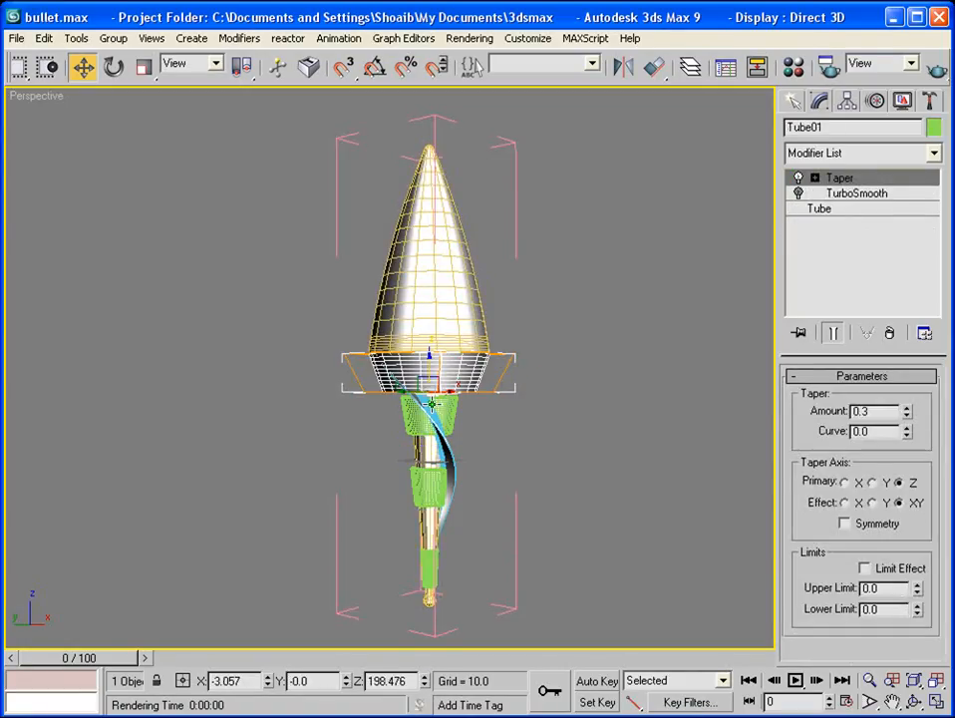
pyautogui.click(449, 408)
pyautogui.click(799, 192)
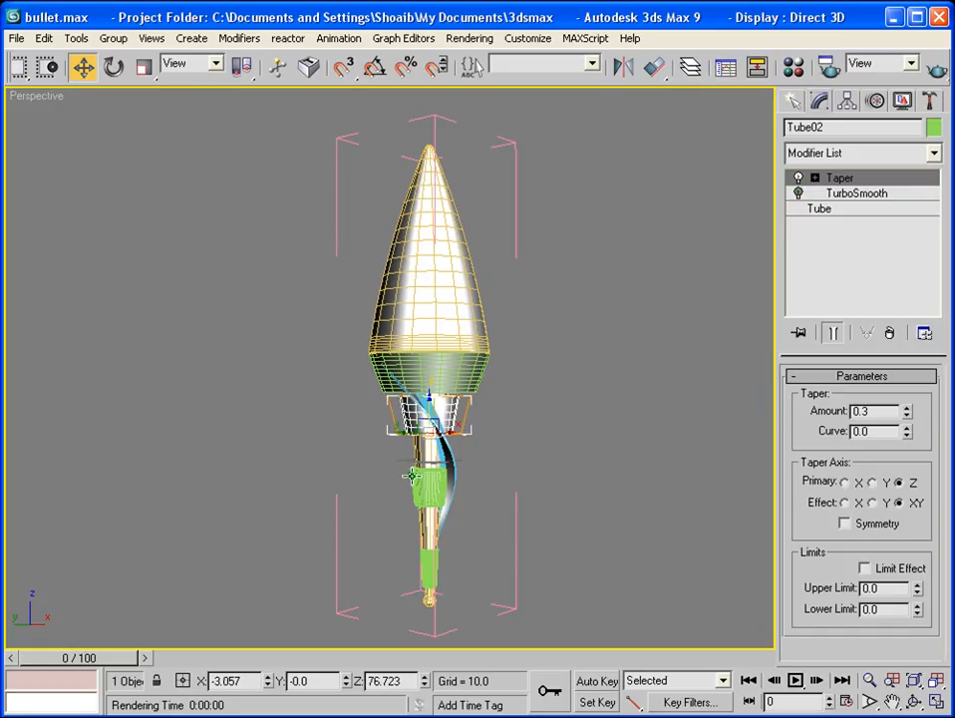
pyautogui.click(413, 477)
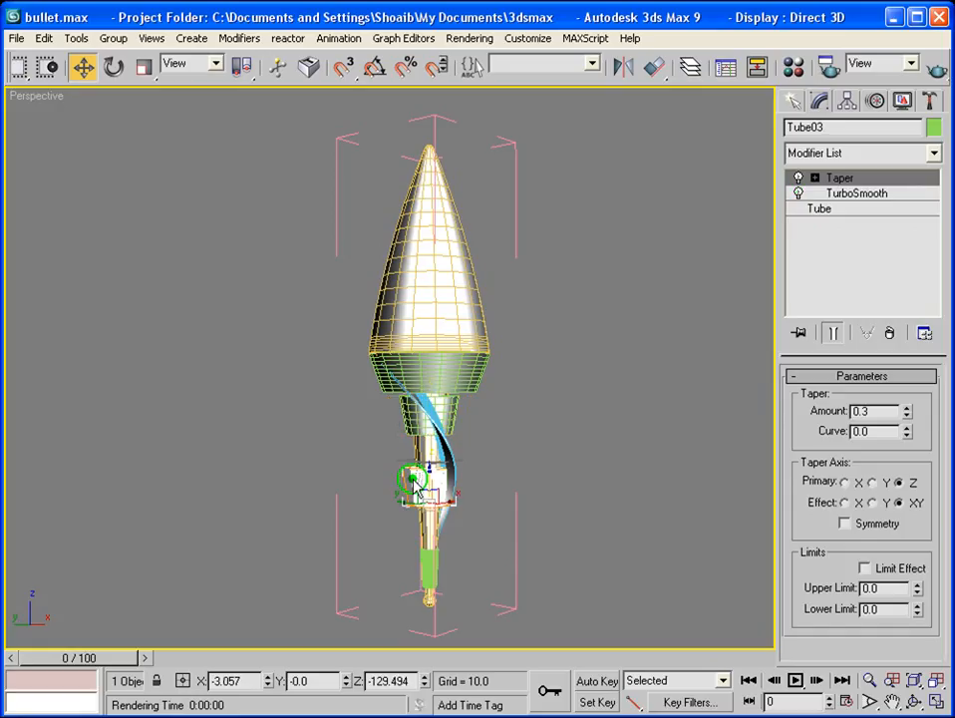
pyautogui.click(798, 192)
pyautogui.click(439, 560)
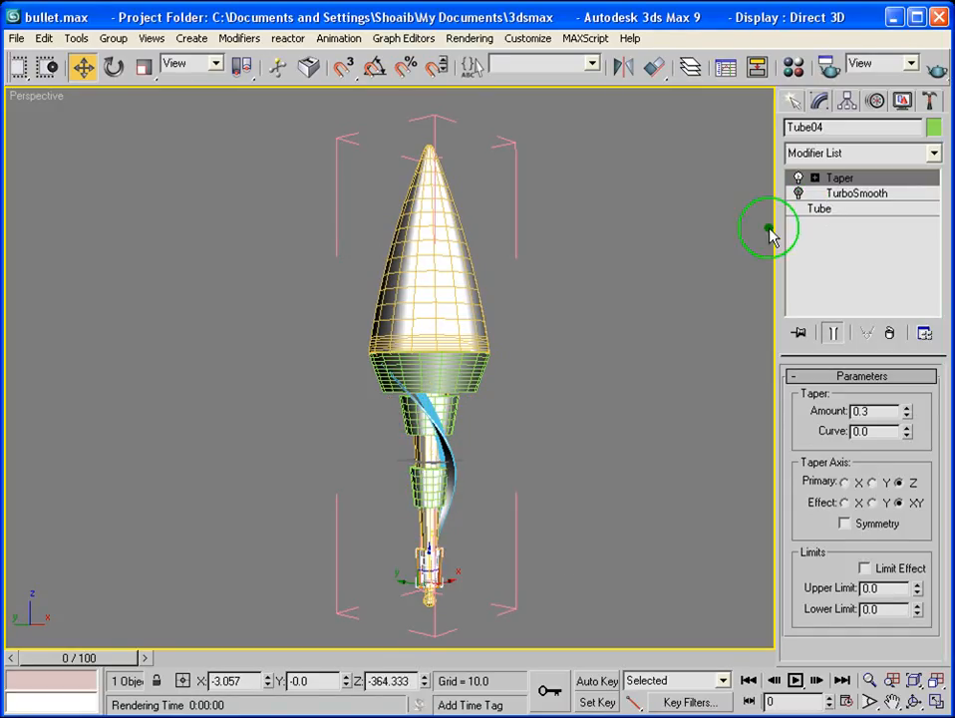
pyautogui.moveTo(661, 313); pyautogui.dragTo(639, 322, button='middle')
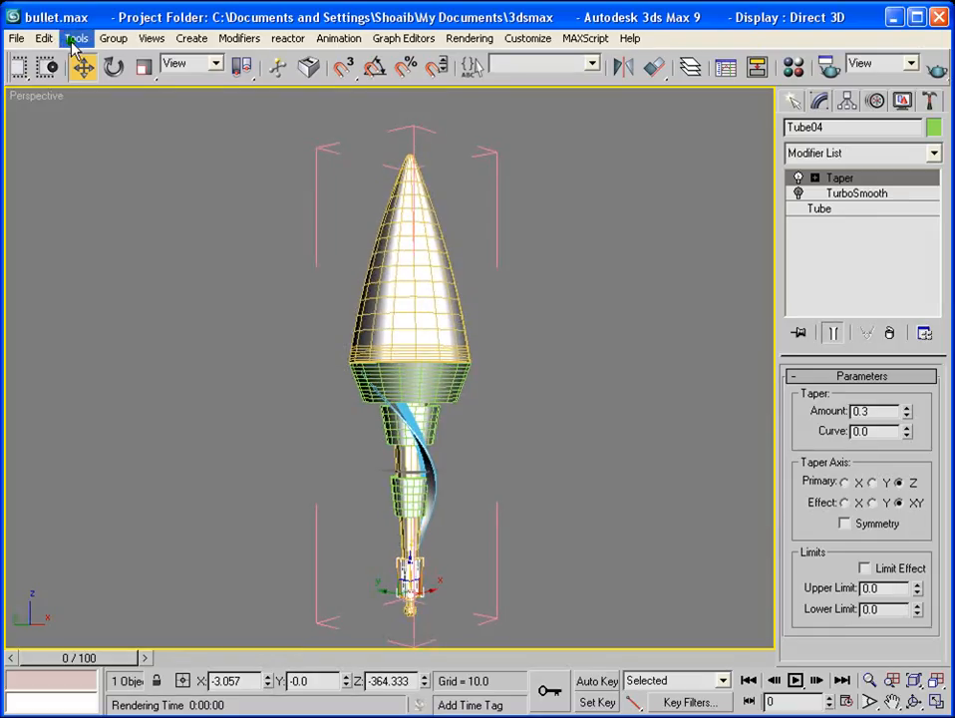
# Step: Close the opened group and clear the selection
pyautogui.click(113, 38)
pyautogui.click(124, 115)
pyautogui.click(703, 353)
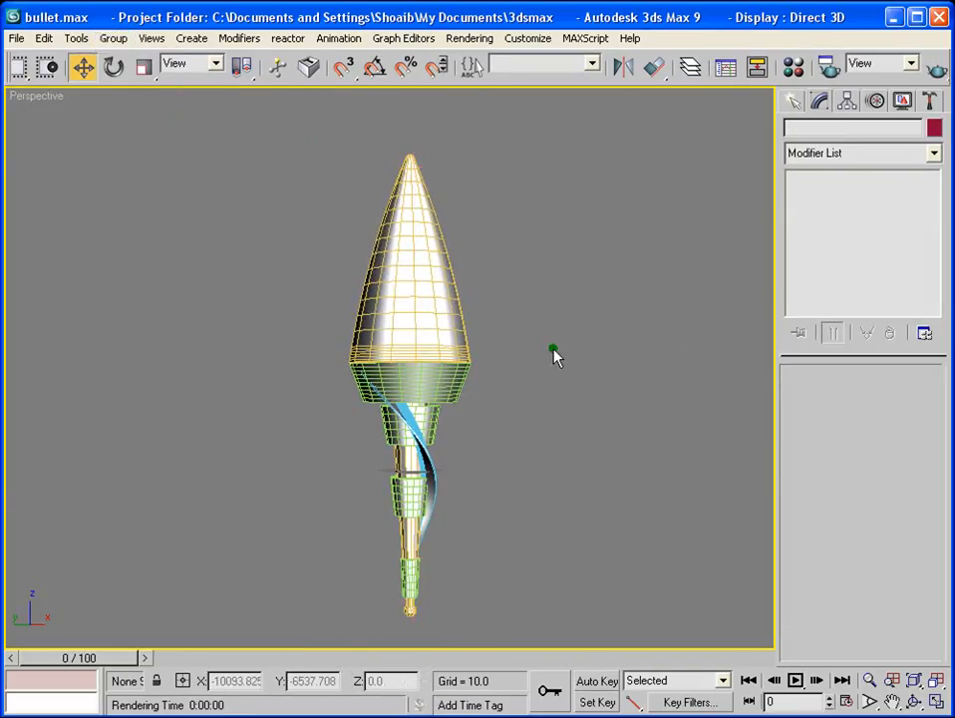
pyautogui.moveTo(555, 354); pyautogui.dragTo(486, 359, button='middle')
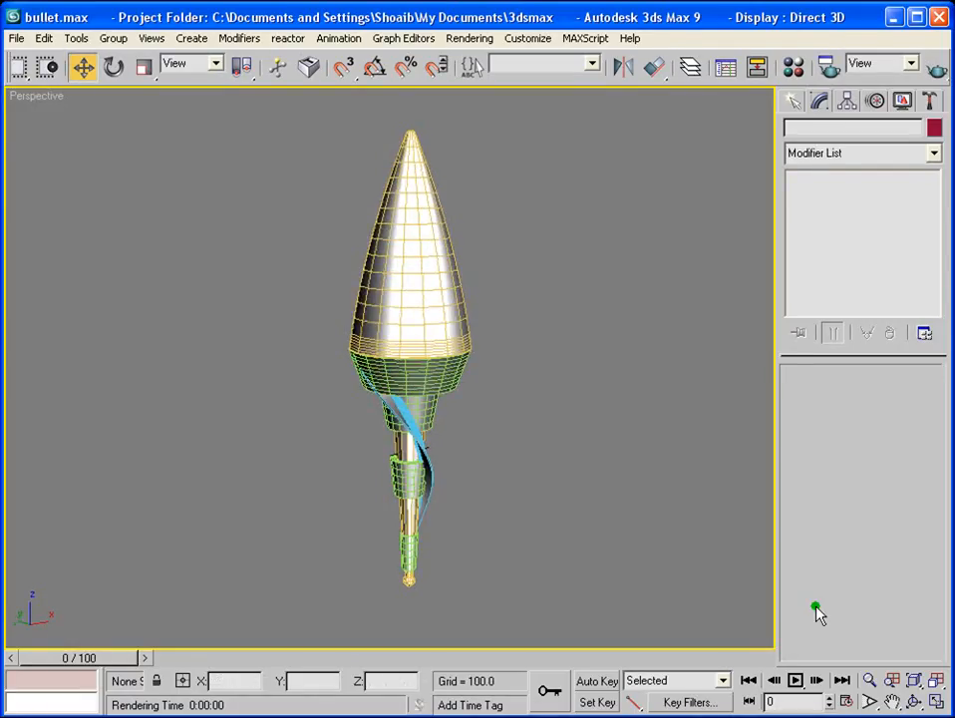
# Step: Return to the four-viewport layout and unhide the Bullet_middle object by name
pyautogui.click(936, 701)
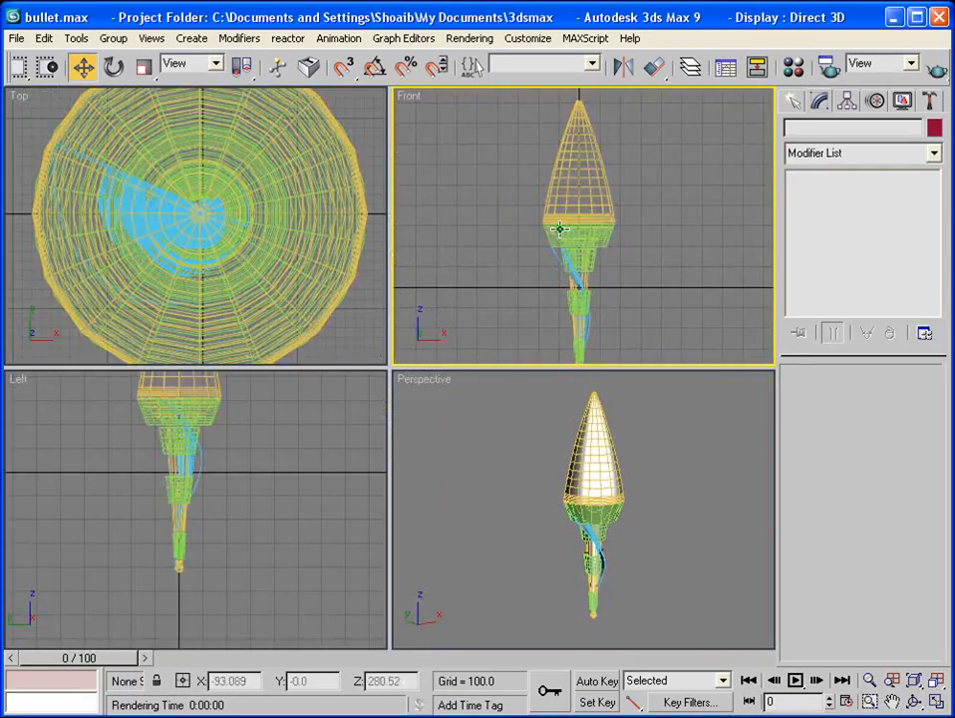
pyautogui.scroll(-2, 560, 229)
pyautogui.rightClick(658, 180)
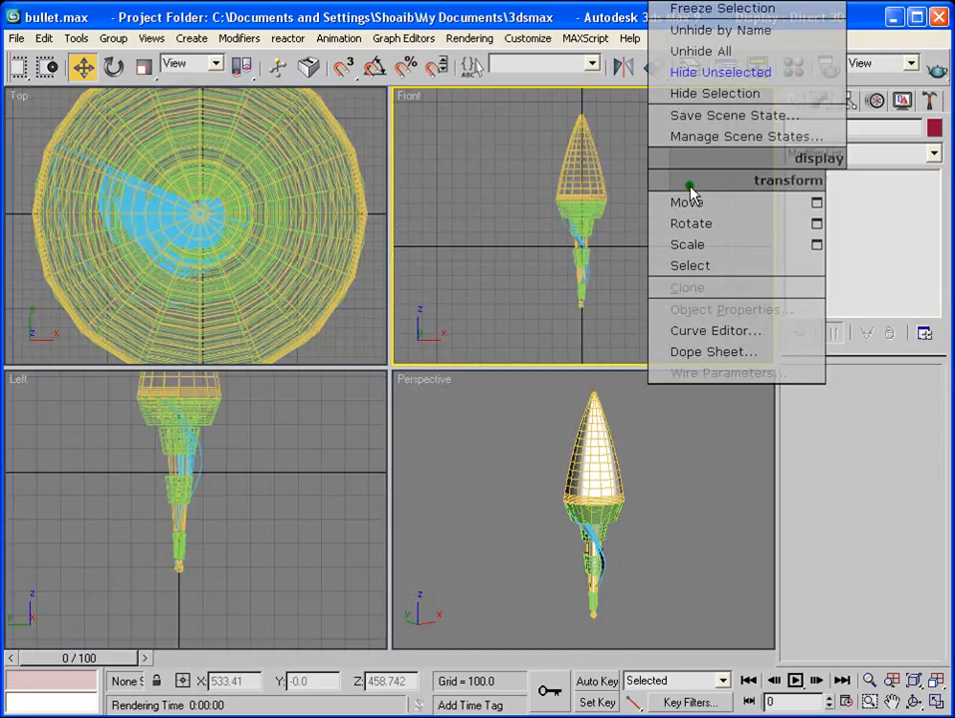
pyautogui.click(734, 32)
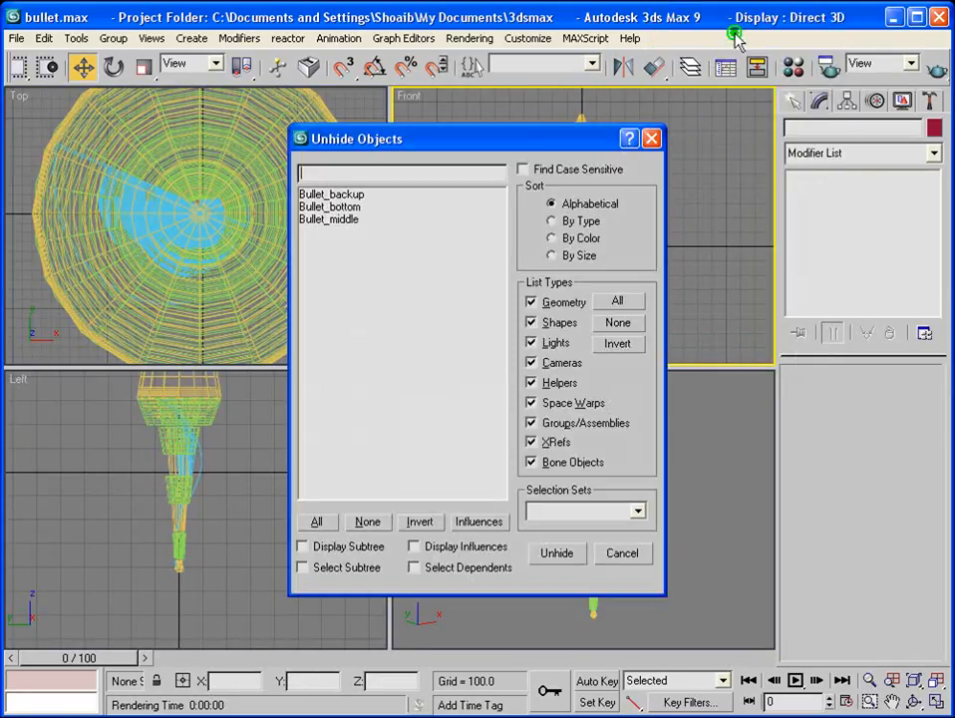
pyautogui.click(325, 219)
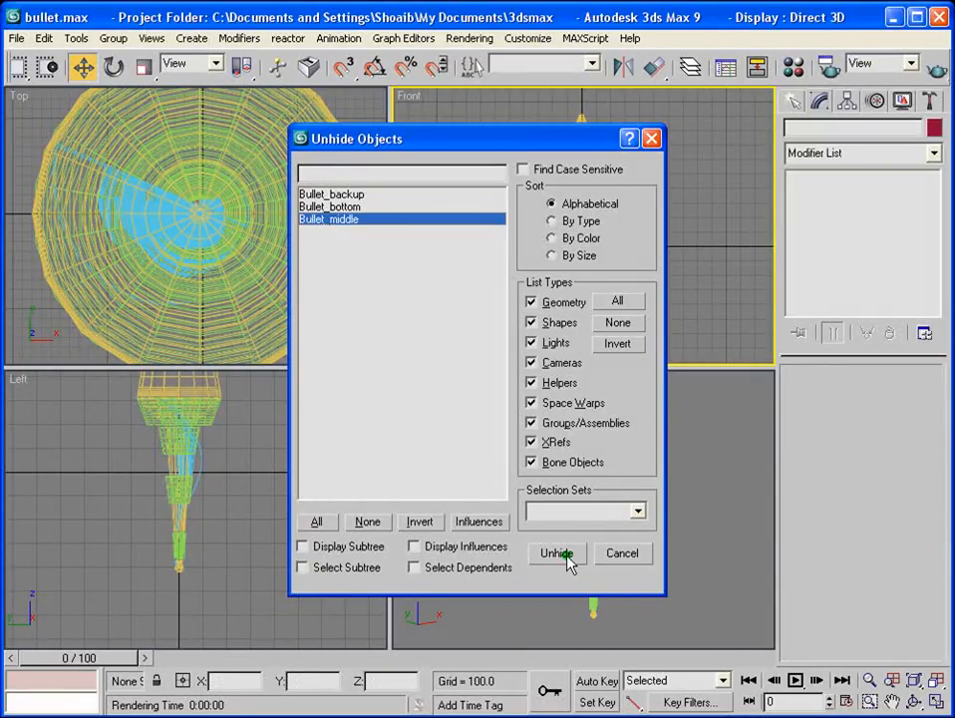
pyautogui.click(564, 556)
# Step: Maximize the Front view and show its background reference image behind the bullet
pyautogui.moveTo(601, 249)
pyautogui.mouseDown()
pyautogui.moveTo(607, 220)
pyautogui.moveTo(600, 241)
pyautogui.mouseUp()
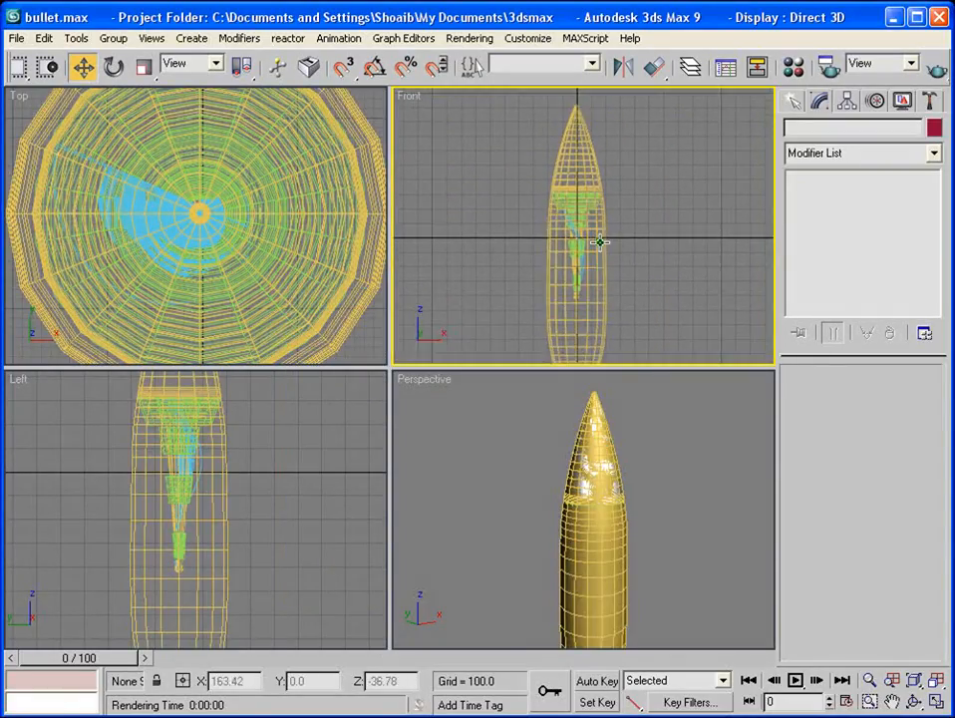
pyautogui.scroll(2, 600, 243)
pyautogui.moveTo(603, 553); pyautogui.dragTo(600, 496, button='middle')
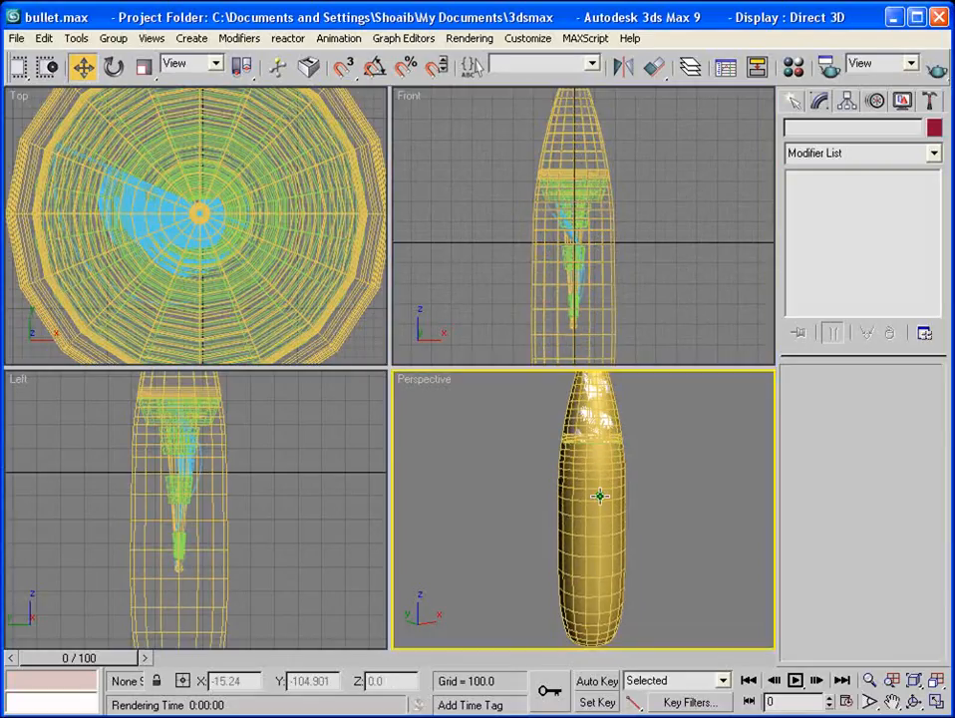
pyautogui.moveTo(677, 203); pyautogui.dragTo(679, 196, button='middle')
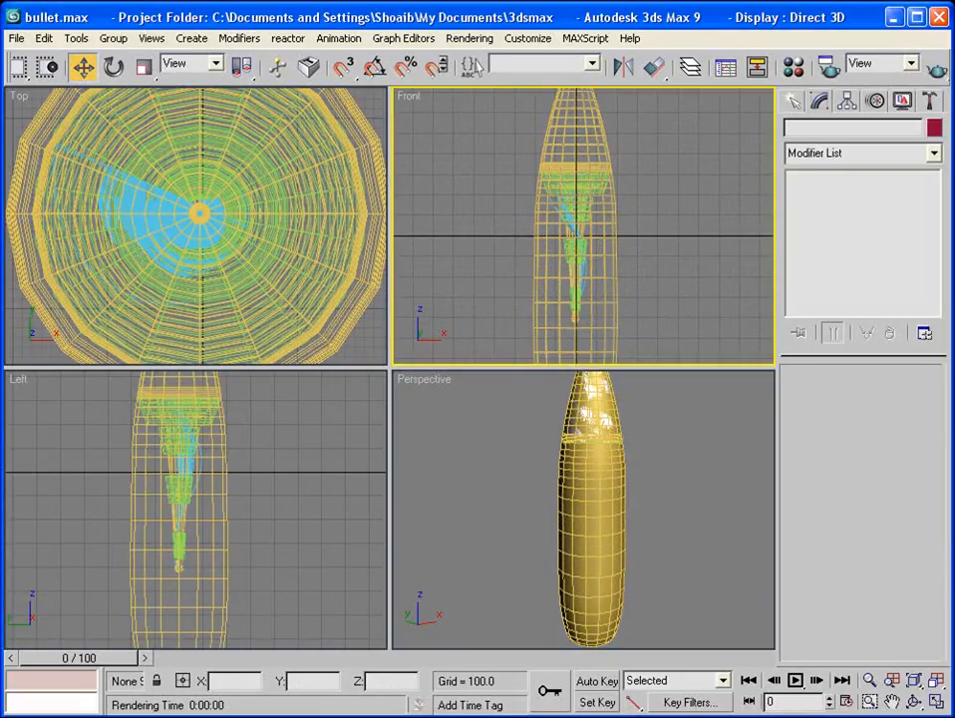
pyautogui.click(937, 702)
pyautogui.rightClick(21, 96)
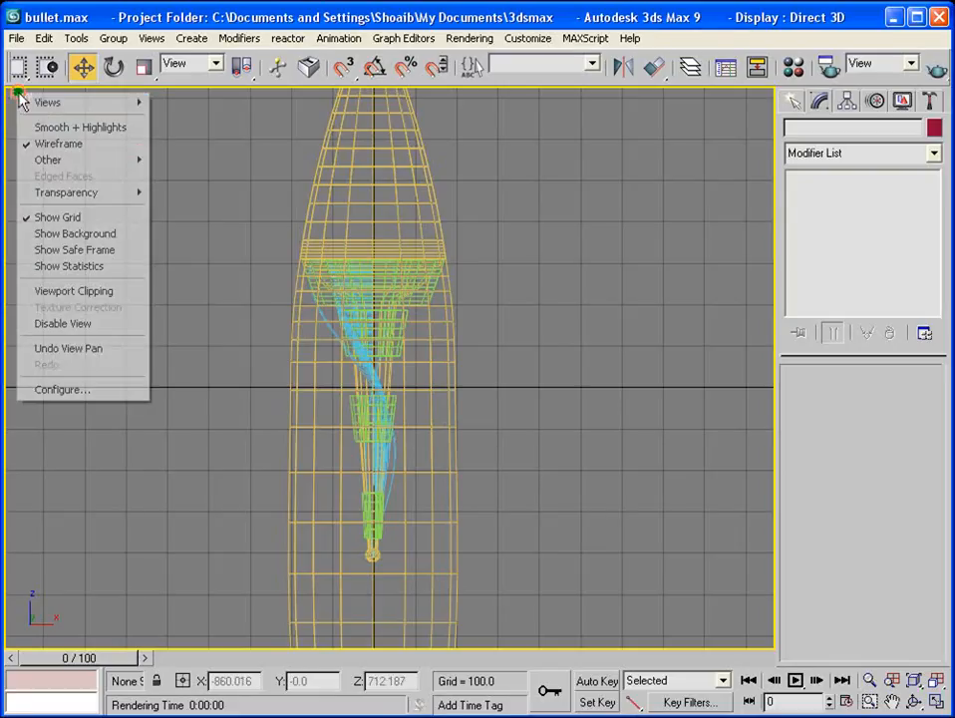
pyautogui.click(79, 235)
pyautogui.scroll(1, 387, 351)
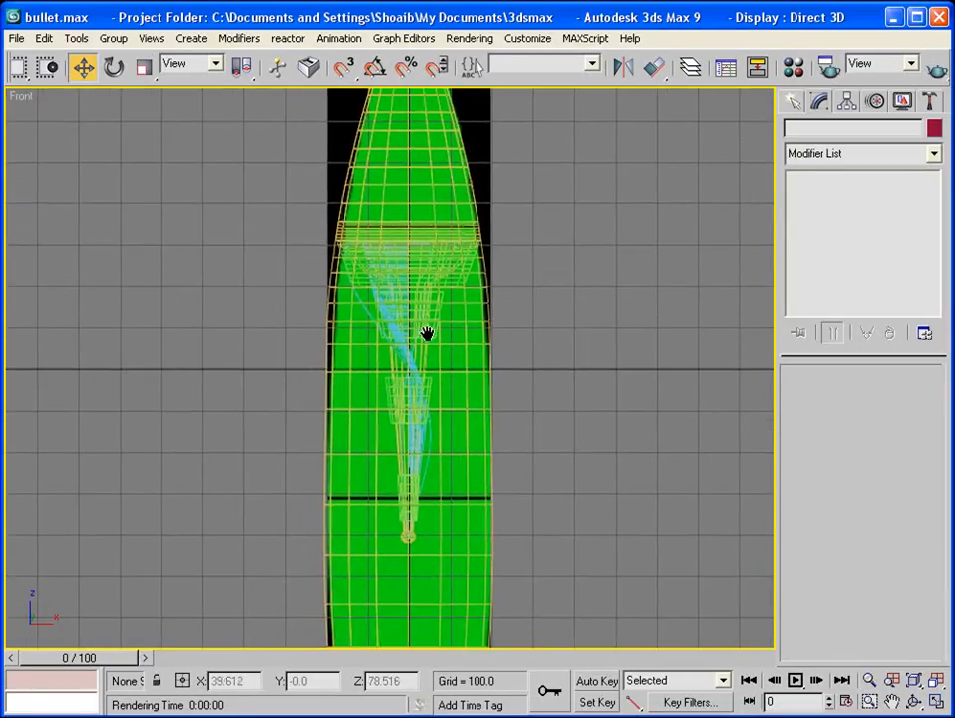
pyautogui.scroll(-3, 426, 335)
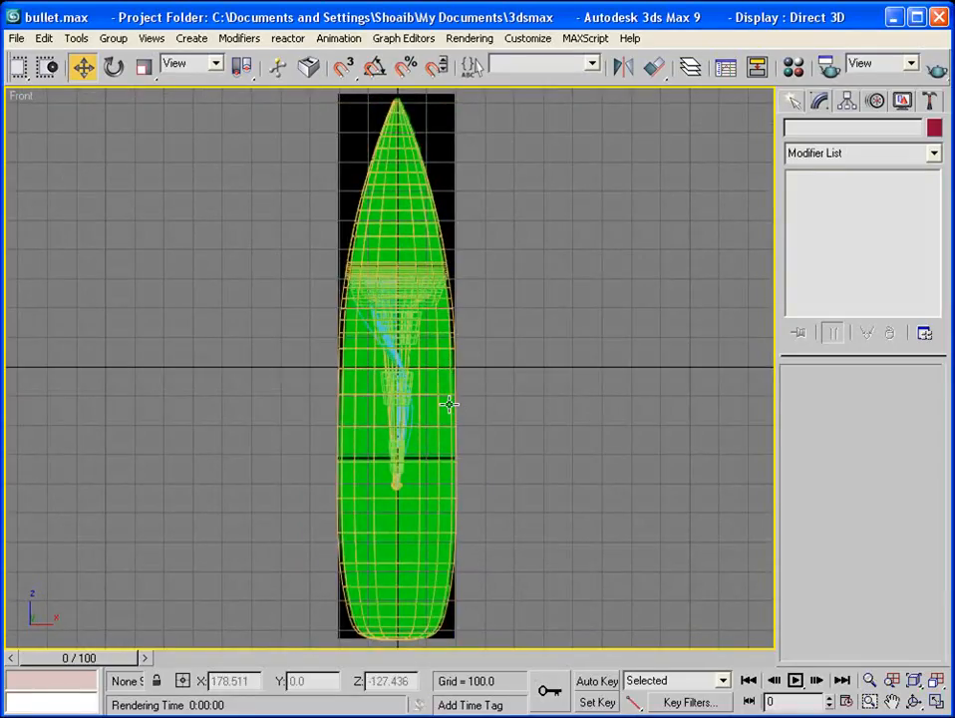
pyautogui.moveTo(463, 468); pyautogui.dragTo(459, 460, button='middle')
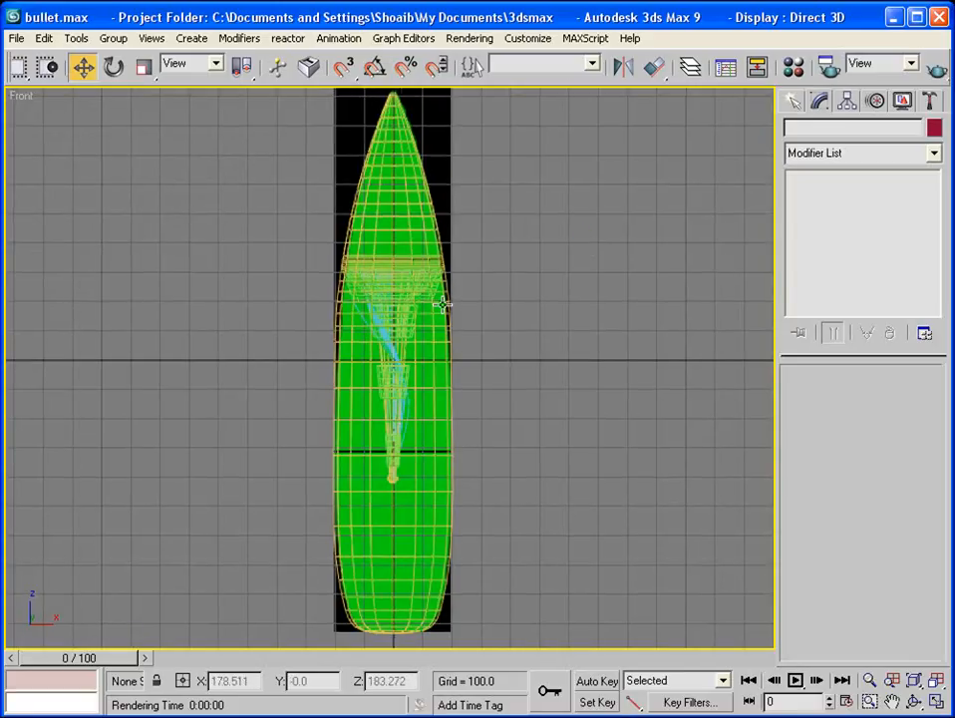
# Step: Add an Edit Poly modifier to Bullet_middle and enter its Polygon sub-object level
pyautogui.click(450, 386)
pyautogui.click(934, 152)
pyautogui.moveTo(942, 207); pyautogui.dragTo(945, 263)
pyautogui.click(833, 493)
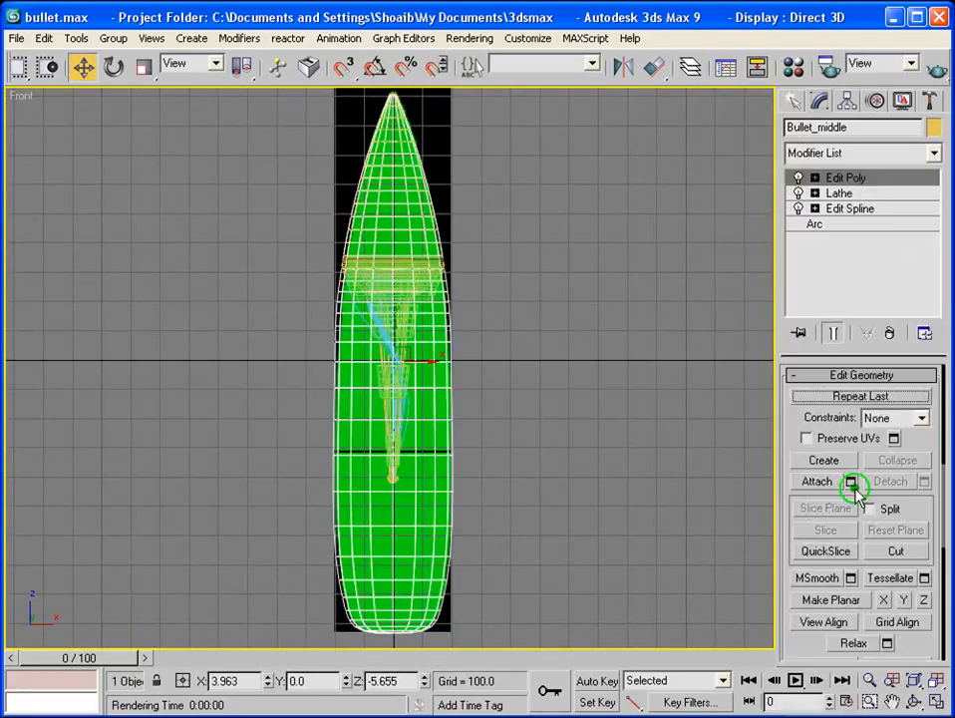
pyautogui.click(815, 177)
pyautogui.click(847, 239)
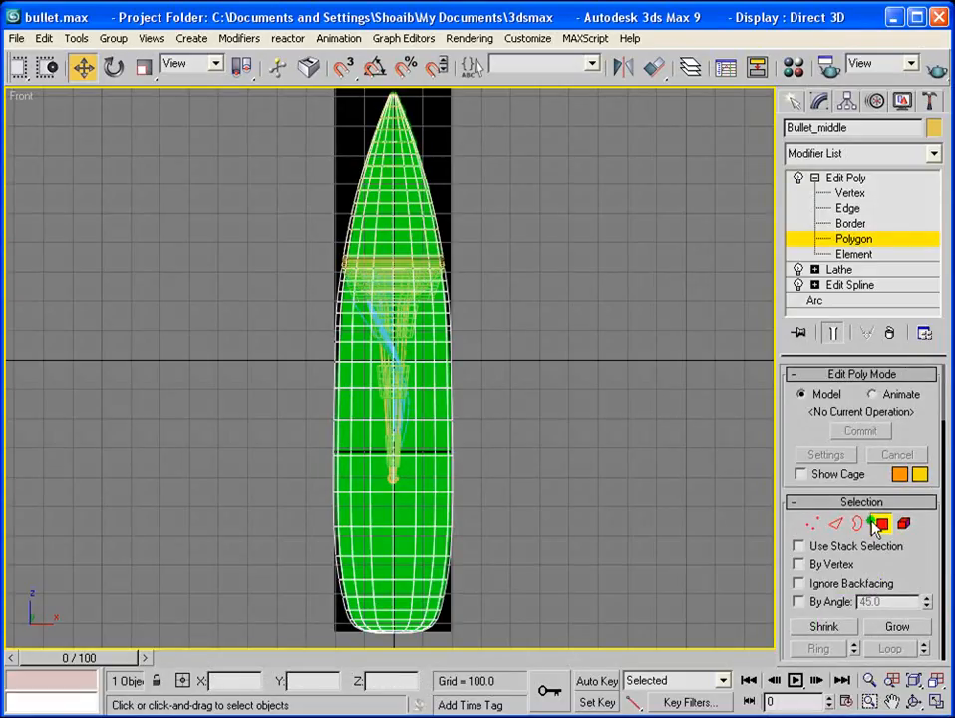
# Step: Delete the lower polygons of Bullet_middle up to the black dividing line in the reference image
pyautogui.moveTo(276, 163); pyautogui.dragTo(262, 212, button='middle')
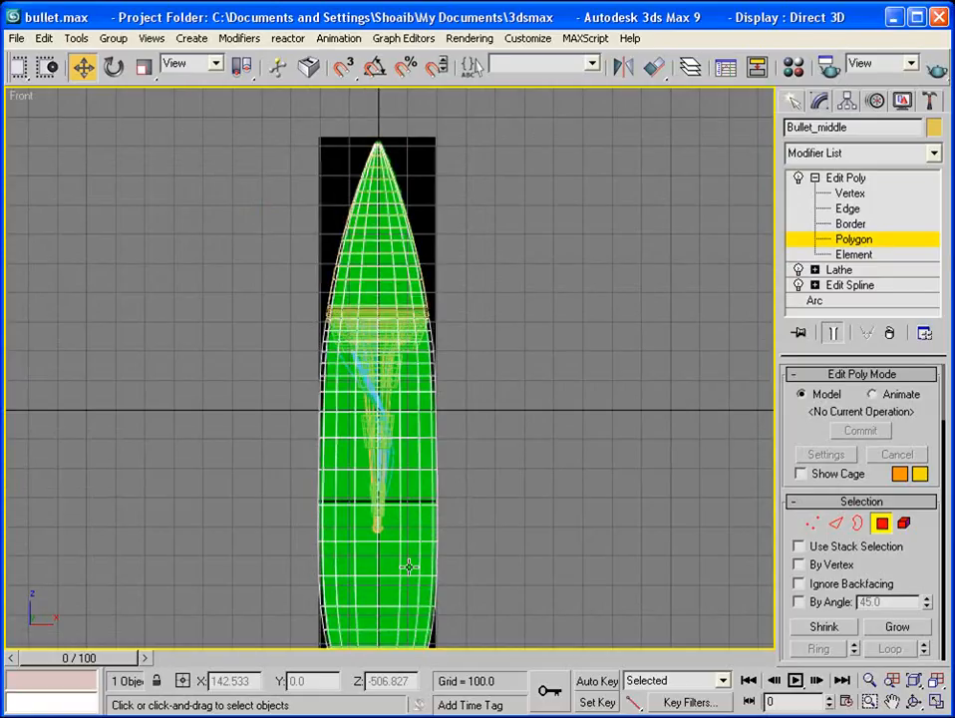
pyautogui.moveTo(419, 555); pyautogui.dragTo(435, 462, button='middle')
pyautogui.moveTo(510, 613); pyautogui.dragTo(292, 433)
pyautogui.moveTo(466, 363); pyautogui.dragTo(463, 428, button='middle')
pyautogui.scroll(2, 464, 429)
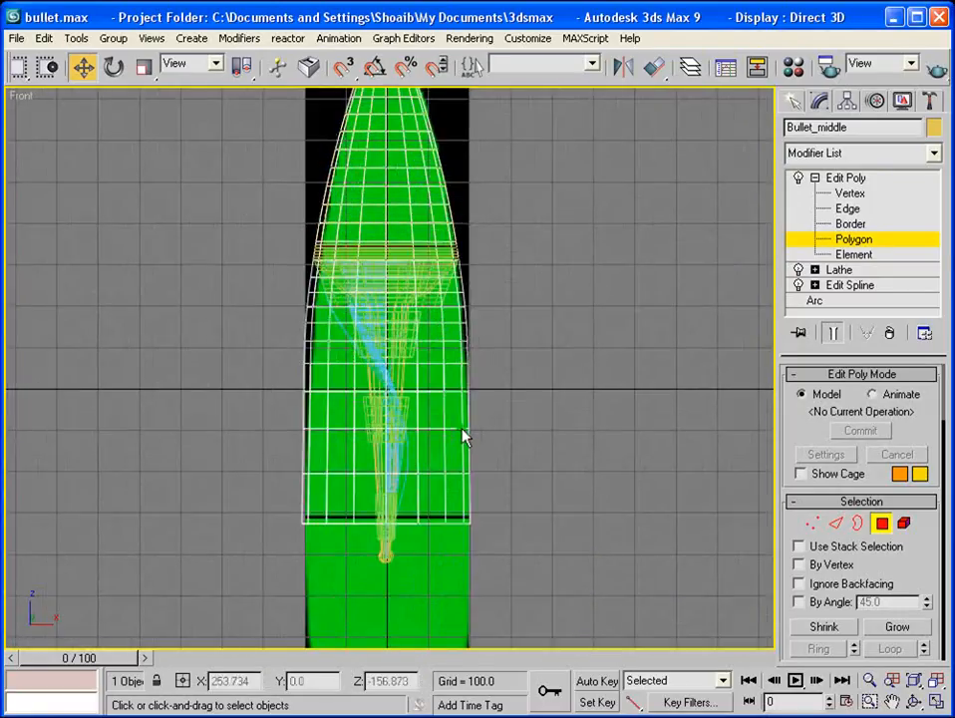
# Step: Delete the nose polygons of Bullet_middle and the remaining band overlapping the lower rim of Bullet_top
pyautogui.moveTo(433, 322); pyautogui.dragTo(386, 425, button='middle')
pyautogui.moveTo(175, 94); pyautogui.dragTo(549, 359)
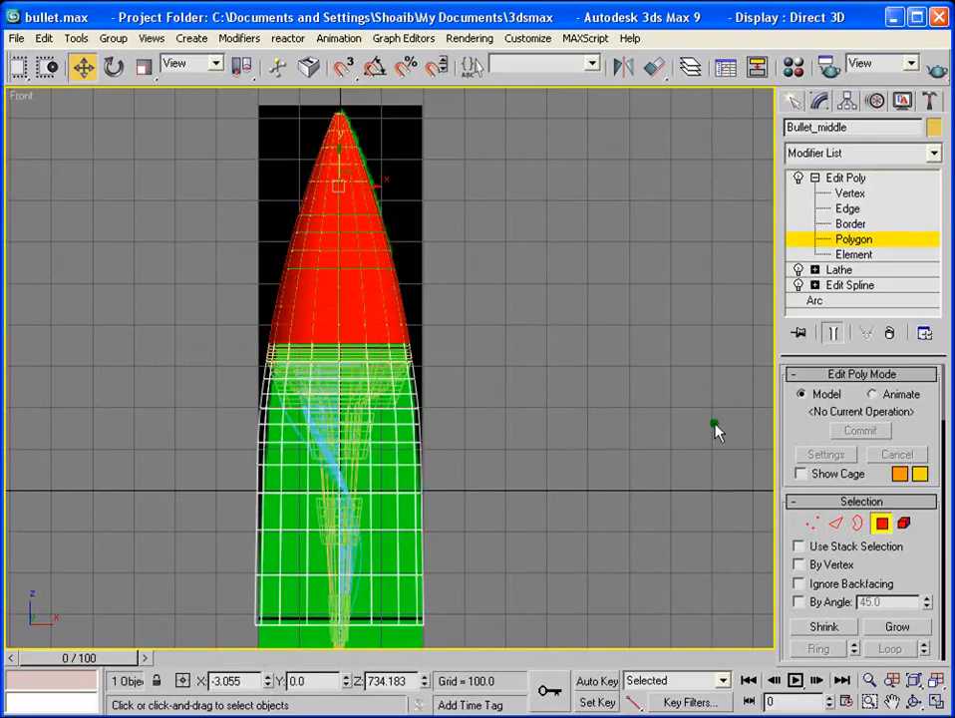
pyautogui.moveTo(585, 381); pyautogui.dragTo(602, 369, button='middle')
pyautogui.click(602, 369)
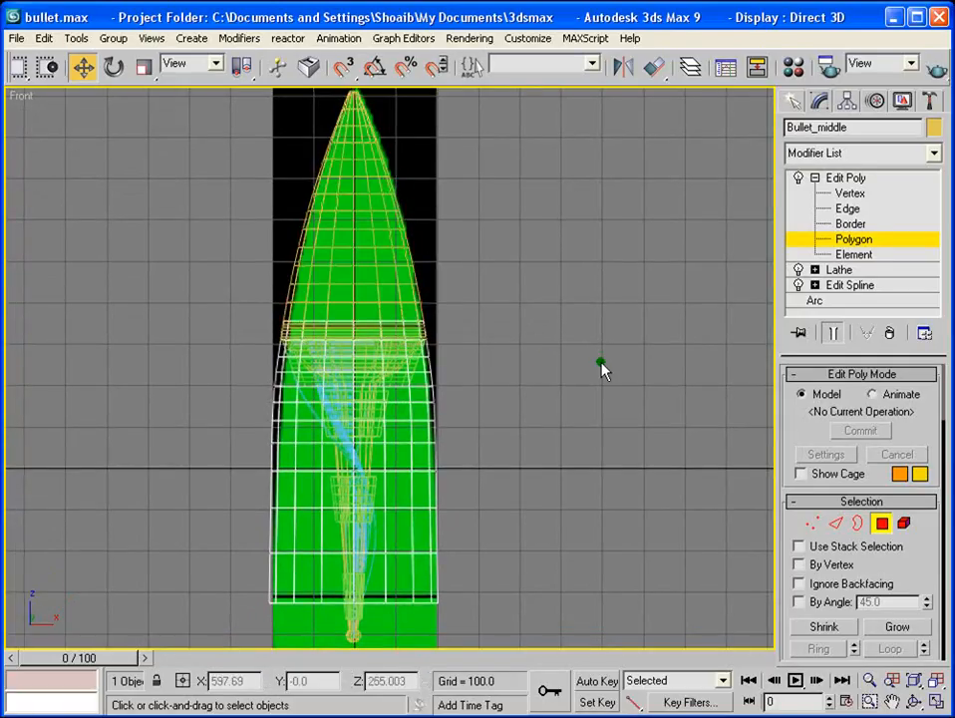
pyautogui.moveTo(527, 241); pyautogui.dragTo(230, 331)
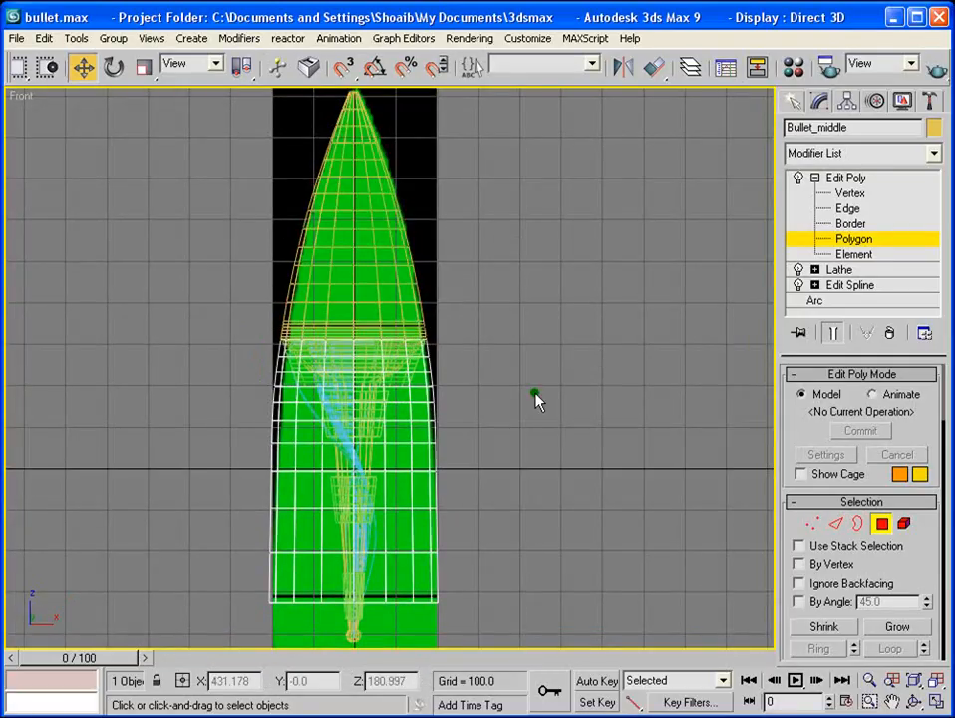
# Step: Examine the joint between Bullet_middle and Bullet_top in the Front view and in the four-viewport layout
pyautogui.scroll(5, 486, 388)
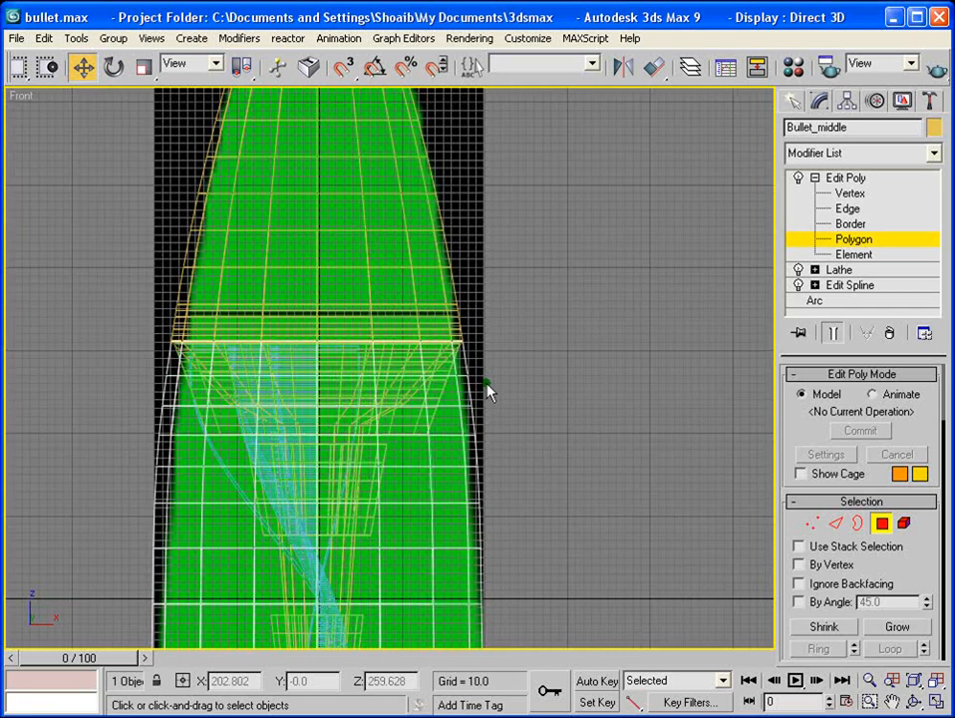
pyautogui.hotkey('alt', 'w')
pyautogui.scroll(5, 598, 514)
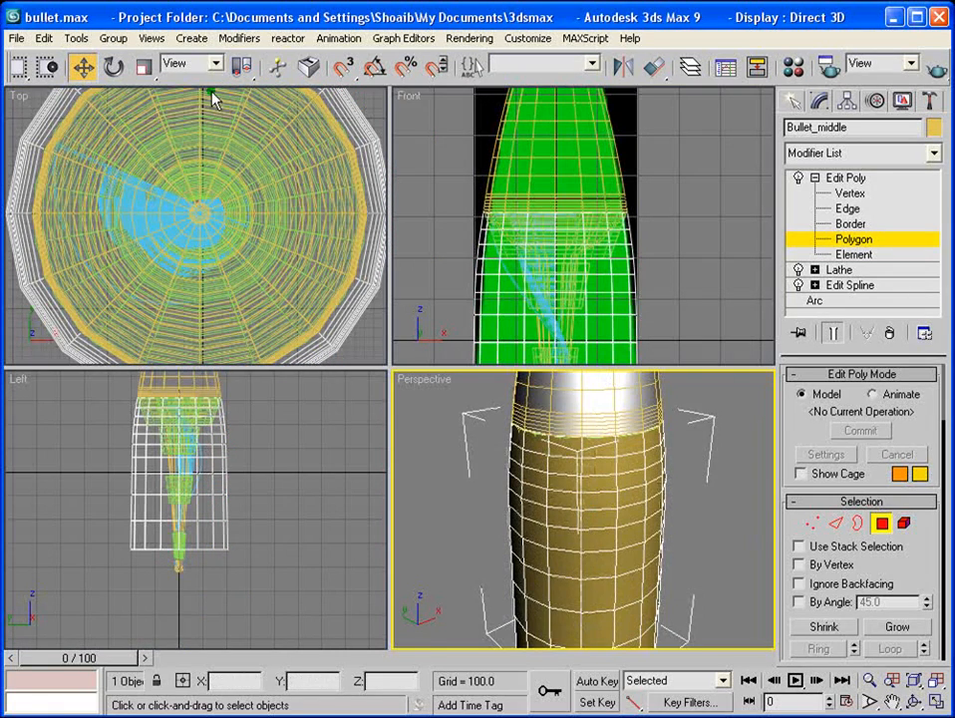
# Step: Leave the Polygon sub-object level of Bullet_middle, activate the Move tool and undo the trial move
pyautogui.click(118, 69)
pyautogui.moveTo(738, 300); pyautogui.dragTo(732, 170, button='middle')
pyautogui.scroll(-4, 732, 172)
pyautogui.scroll(-3, 698, 205)
pyautogui.scroll(7, 692, 213)
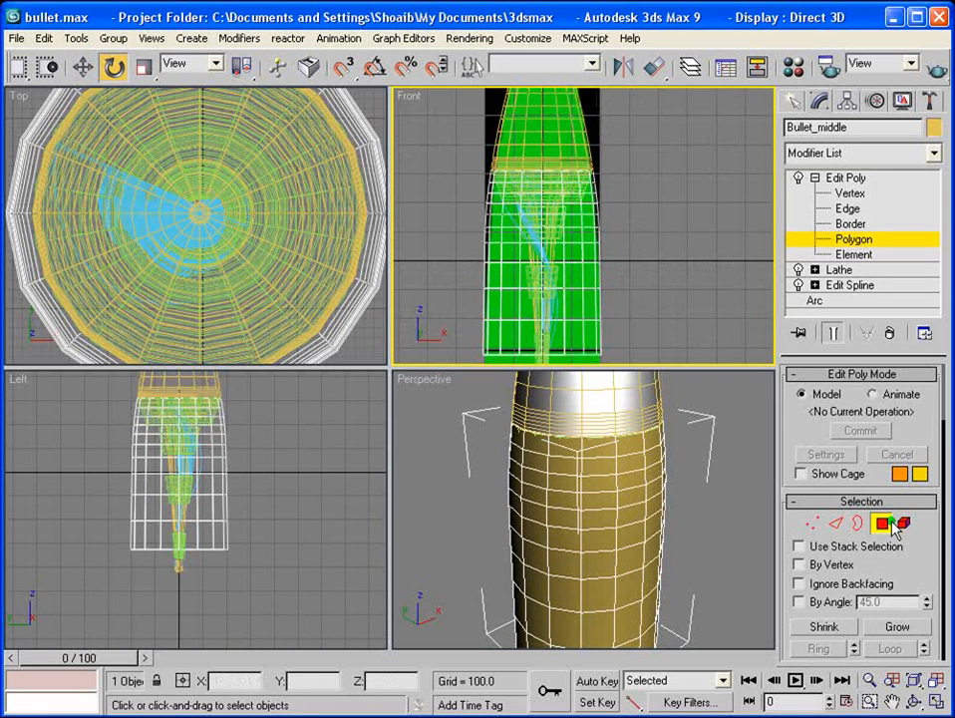
pyautogui.click(885, 523)
pyautogui.moveTo(626, 286); pyautogui.dragTo(630, 270, button='middle')
pyautogui.press('w')
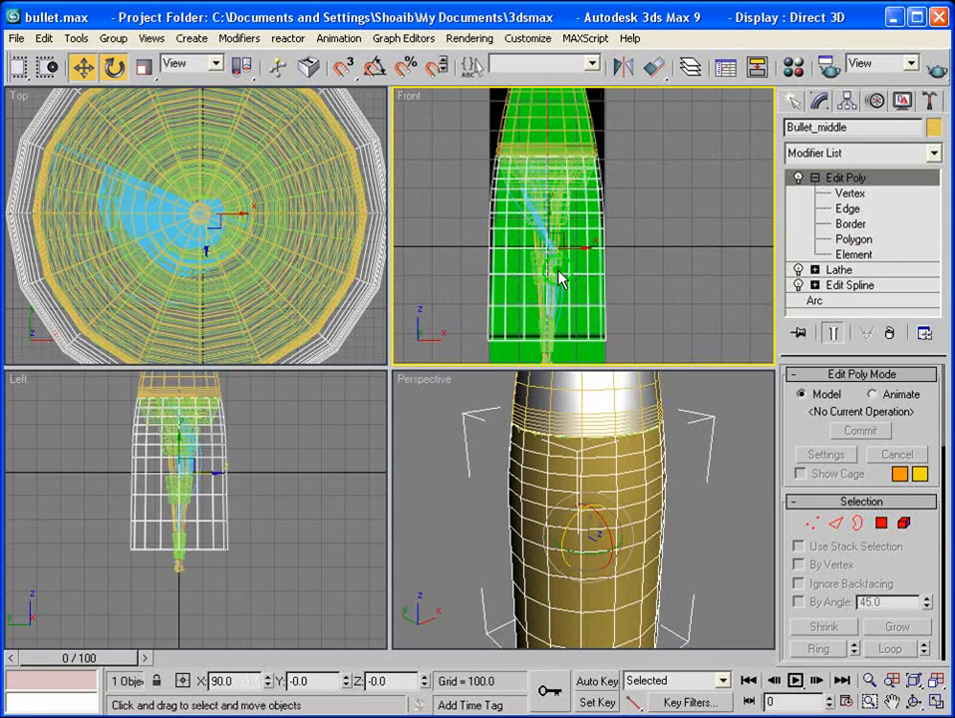
pyautogui.moveTo(550, 221); pyautogui.dragTo(574, 221)
pyautogui.hotkey('ctrl', 'z')
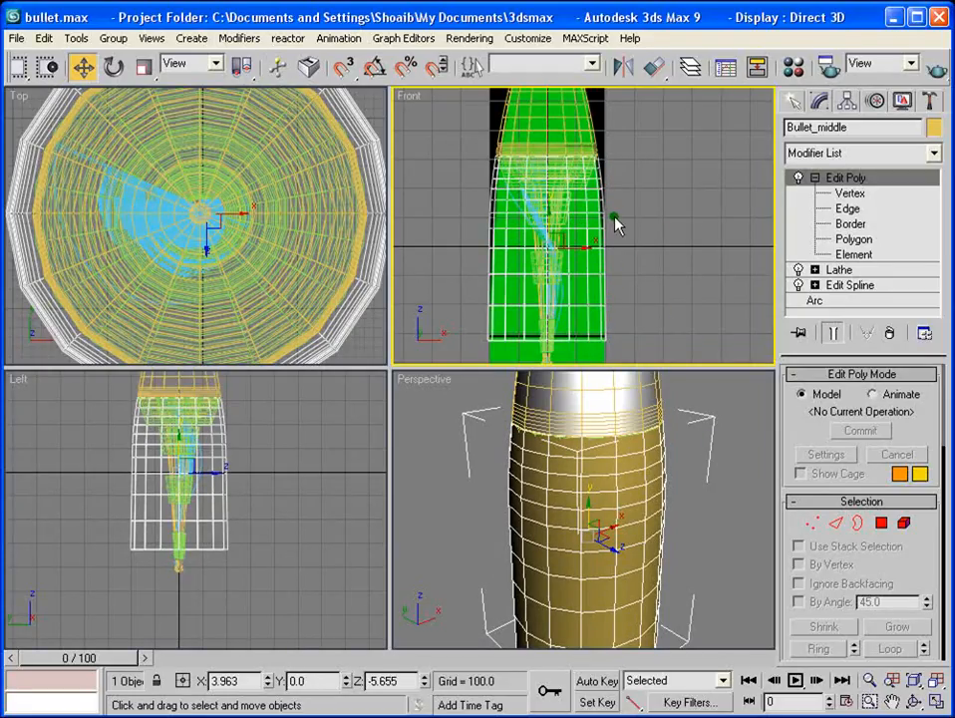
# Step: Turn off the reference background in the Front view and hide the top group
pyautogui.rightClick(406, 99)
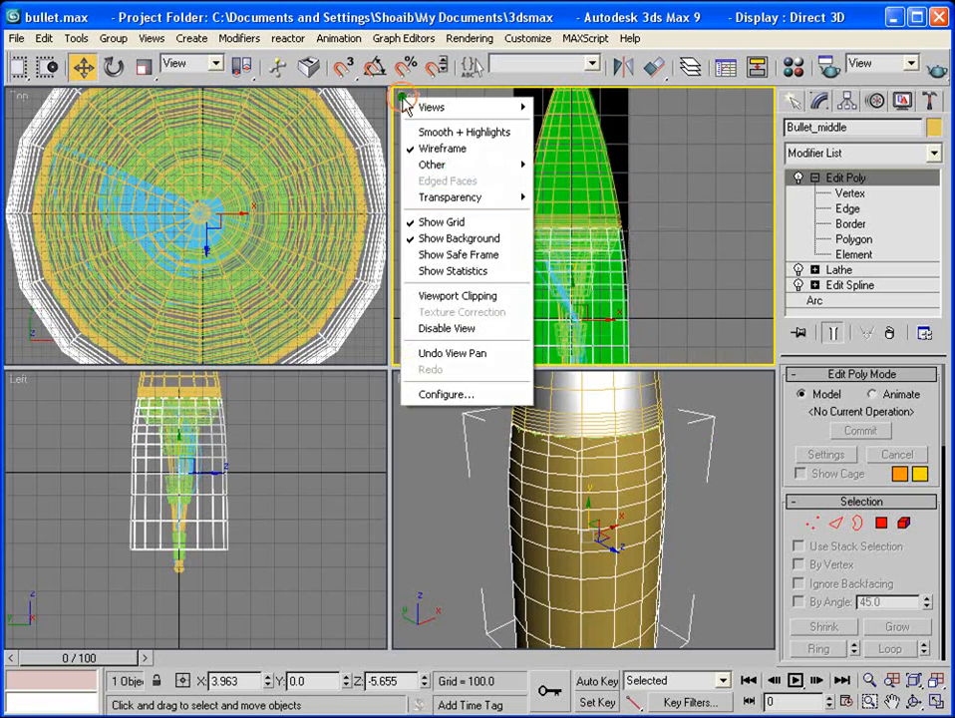
pyautogui.click(462, 239)
pyautogui.click(571, 160)
pyautogui.rightClick(572, 160)
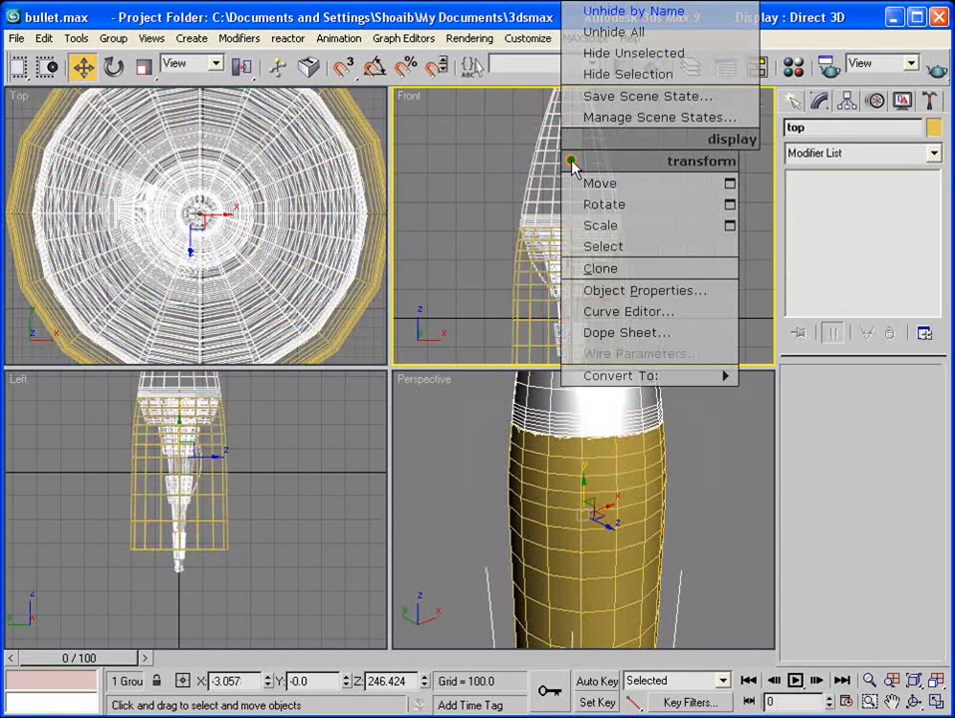
pyautogui.click(631, 74)
# Step: Maximize the Perspective view and select Bullet_middle with its open lower end in sight
pyautogui.rightClick(616, 468)
pyautogui.scroll(-3, 654, 499)
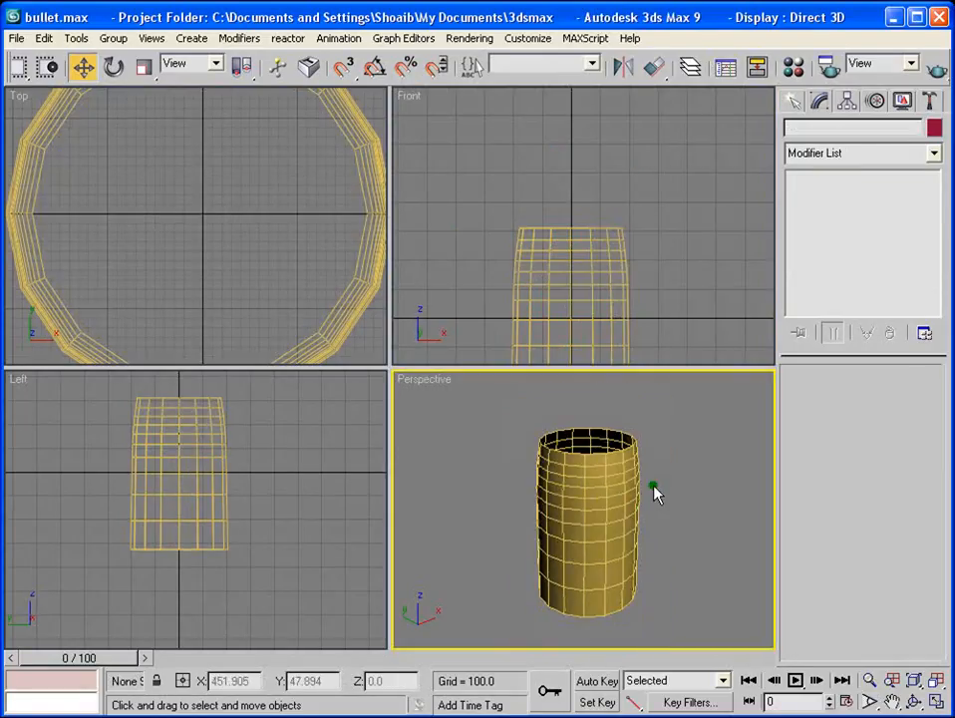
pyautogui.keyDown('alt'); pyautogui.moveTo(633, 509); pyautogui.dragTo(634, 479, button='middle'); pyautogui.keyUp('alt')
pyautogui.click(936, 702)
pyautogui.keyDown('alt'); pyautogui.moveTo(638, 419); pyautogui.dragTo(682, 403, button='middle'); pyautogui.keyUp('alt')
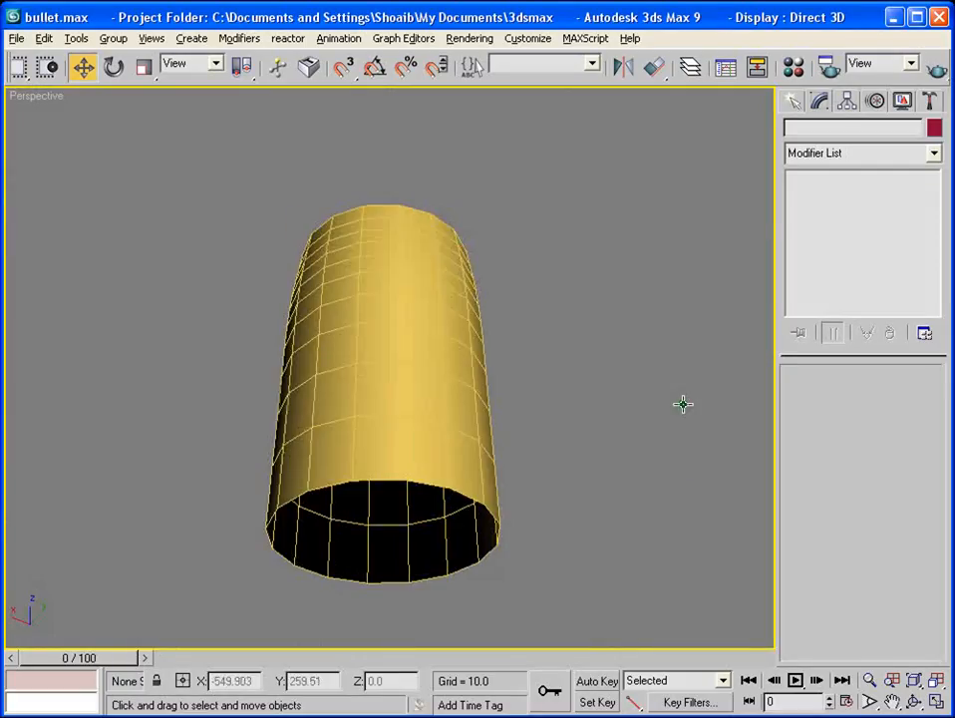
pyautogui.click(390, 311)
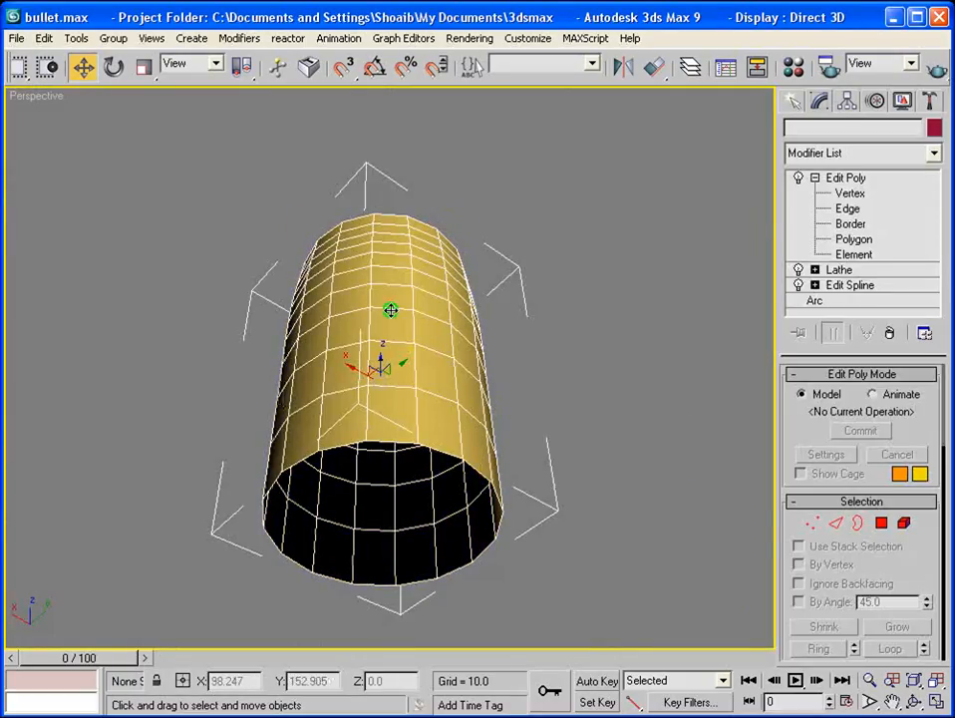
# Step: Select both open borders of Bullet_middle, at its lower and upper ends, at the Border sub-object level
pyautogui.click(849, 224)
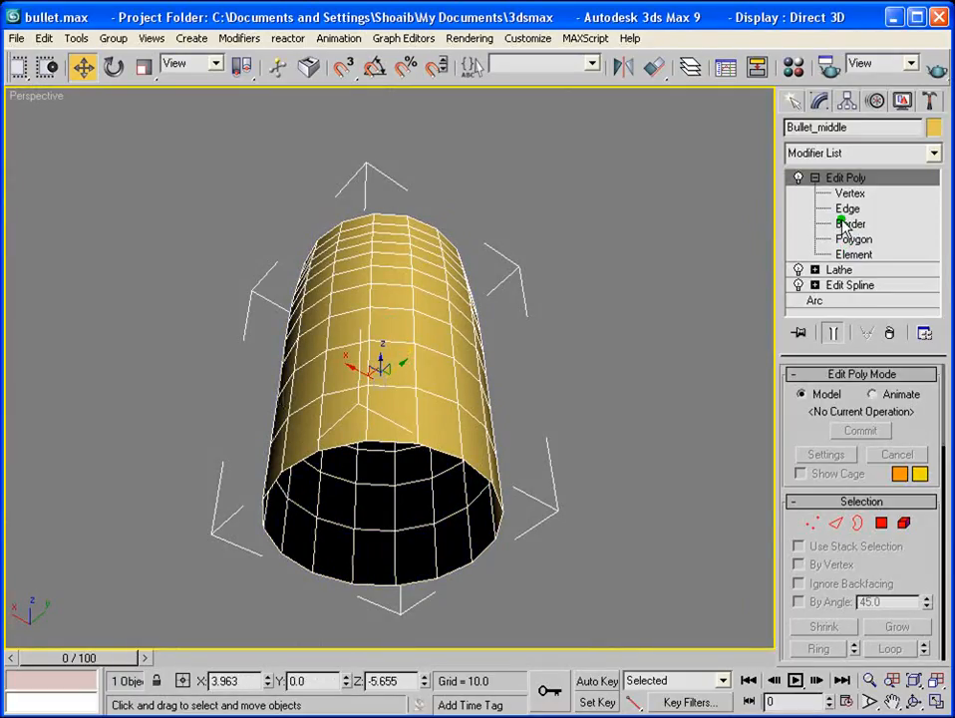
pyautogui.click(434, 446)
pyautogui.keyDown('alt'); pyautogui.moveTo(435, 446); pyautogui.dragTo(488, 600, button='middle'); pyautogui.keyUp('alt')
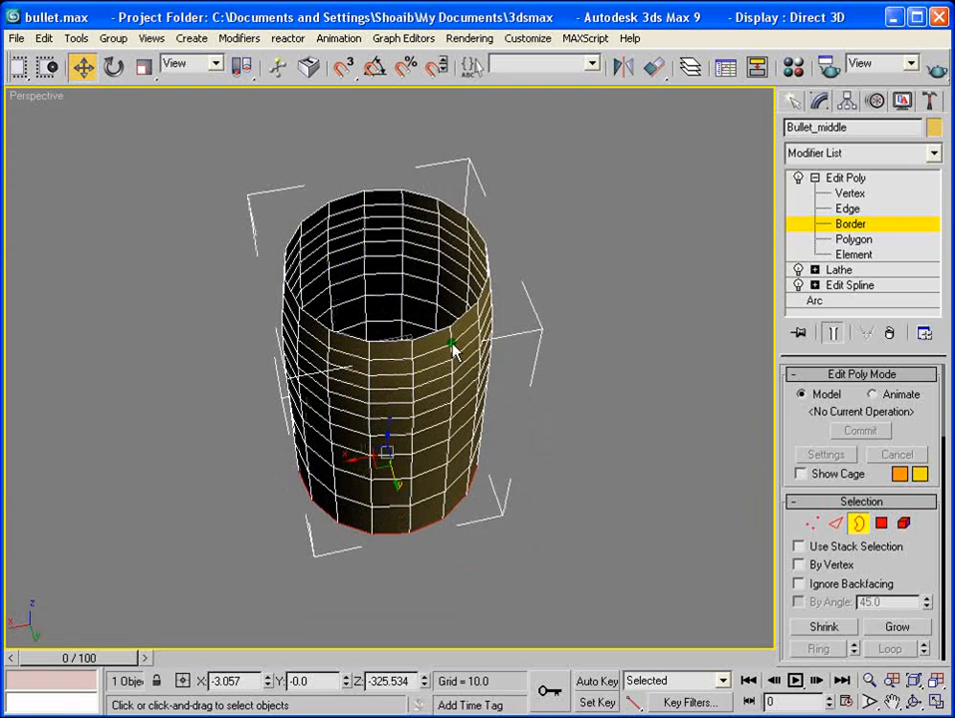
pyautogui.keyDown('ctrl'); pyautogui.click(431, 333); pyautogui.keyUp('ctrl')
pyautogui.keyDown('alt'); pyautogui.moveTo(512, 461); pyautogui.dragTo(632, 270, button='middle'); pyautogui.keyUp('alt')
# Step: Extrude the two selected borders inward with an extrusion height of -37.83 and a base width of 0
pyautogui.moveTo(907, 577); pyautogui.dragTo(927, 458)
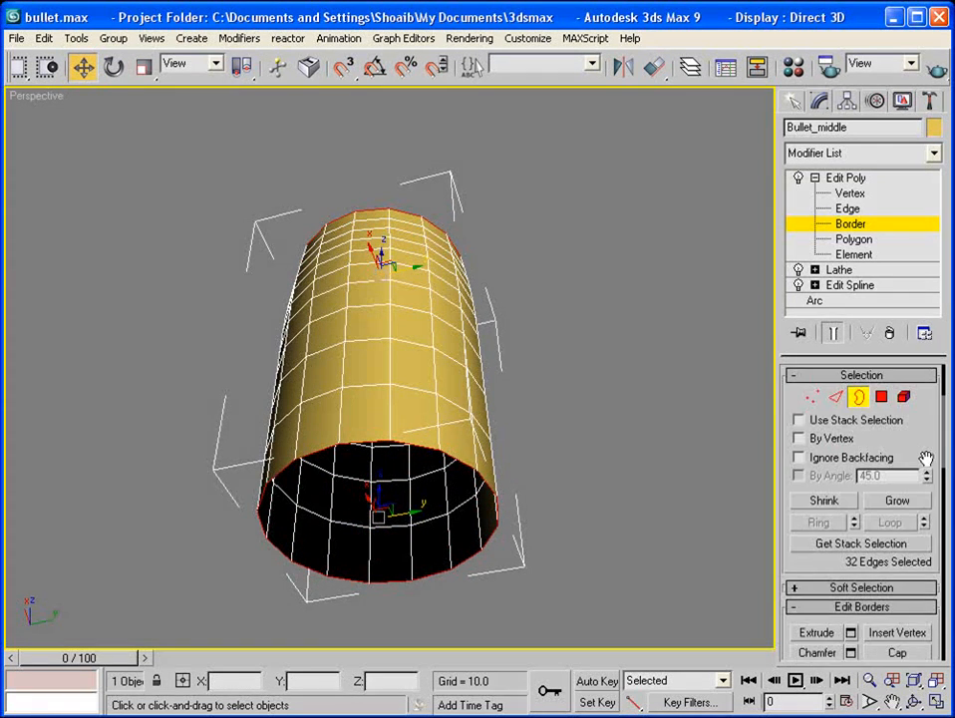
pyautogui.moveTo(820, 564); pyautogui.dragTo(822, 520)
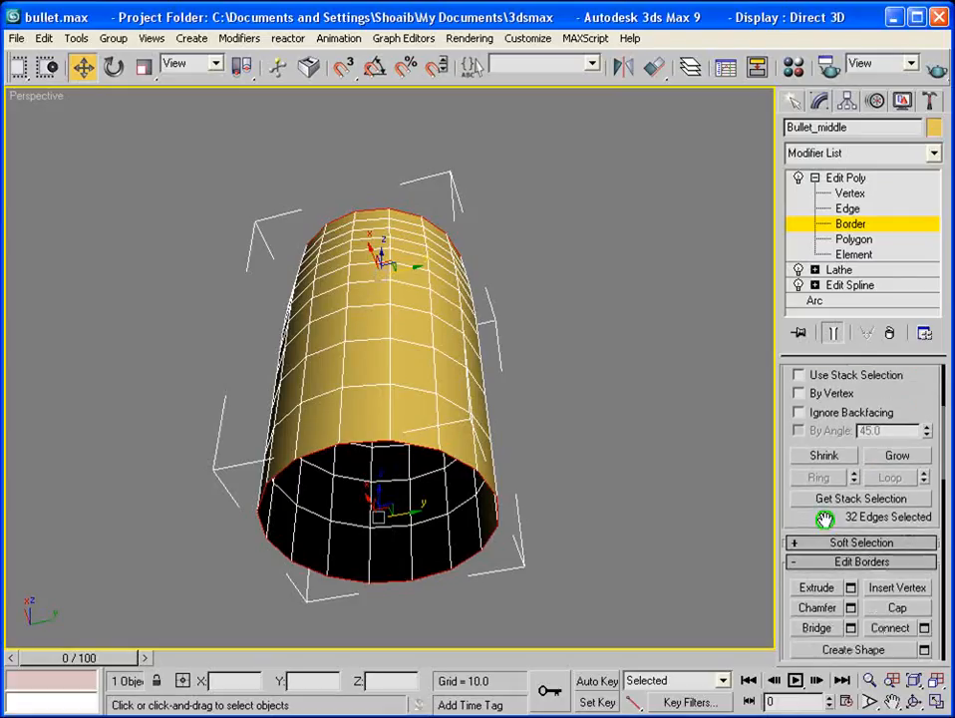
pyautogui.click(850, 590)
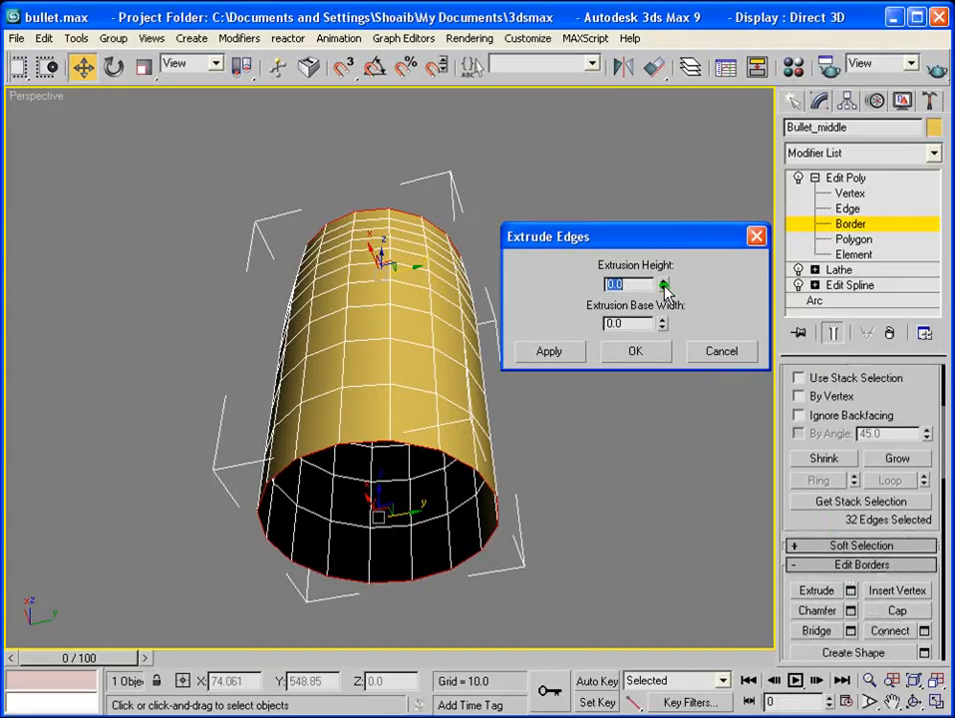
pyautogui.moveTo(665, 287); pyautogui.dragTo(674, 478)
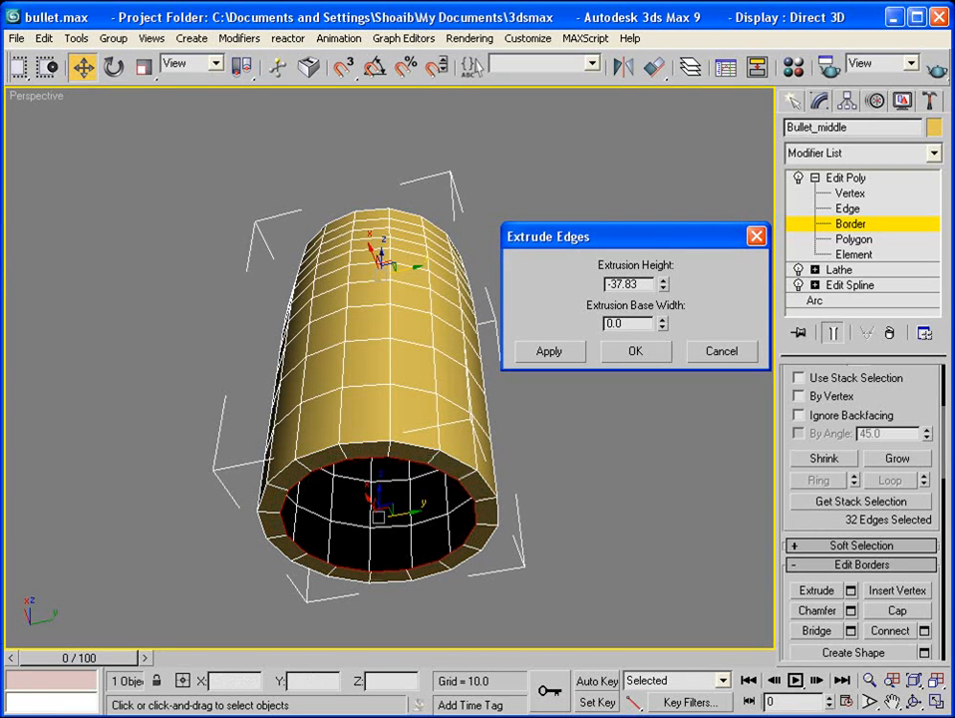
pyautogui.click(636, 354)
# Step: Bridge the two inner borders of Bullet_middle with 7 segments to form its inner wall
pyautogui.keyDown('alt'); pyautogui.moveTo(508, 326); pyautogui.dragTo(698, 588, button='middle'); pyautogui.keyUp('alt')
pyautogui.scroll(5, 439, 384)
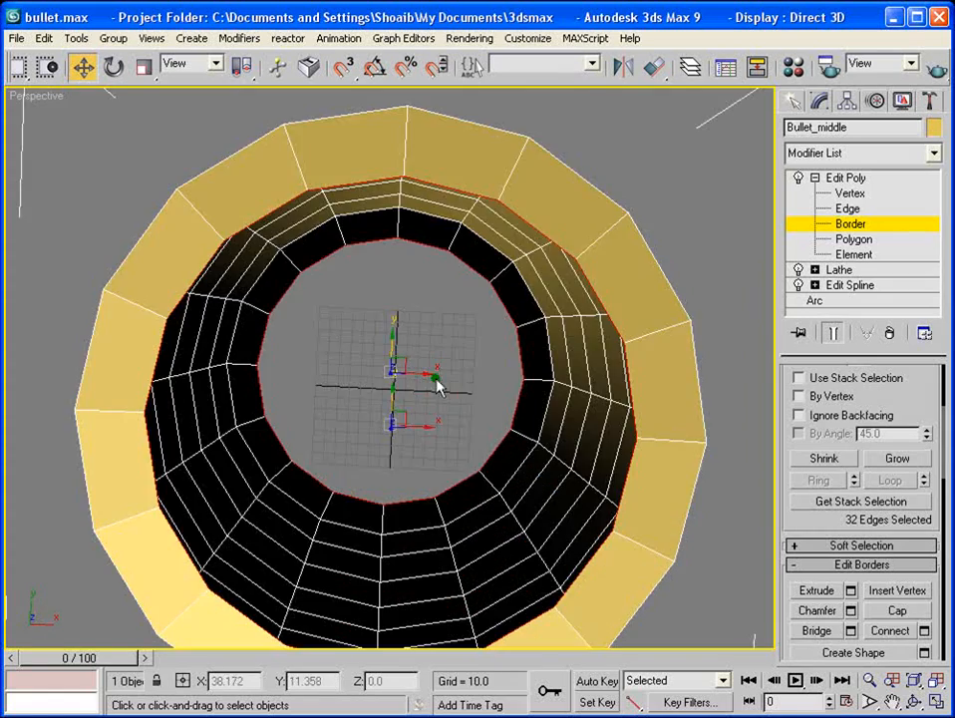
pyautogui.keyDown('alt'); pyautogui.moveTo(528, 430); pyautogui.dragTo(598, 299, button='middle'); pyautogui.keyUp('alt')
pyautogui.moveTo(907, 408); pyautogui.dragTo(907, 318)
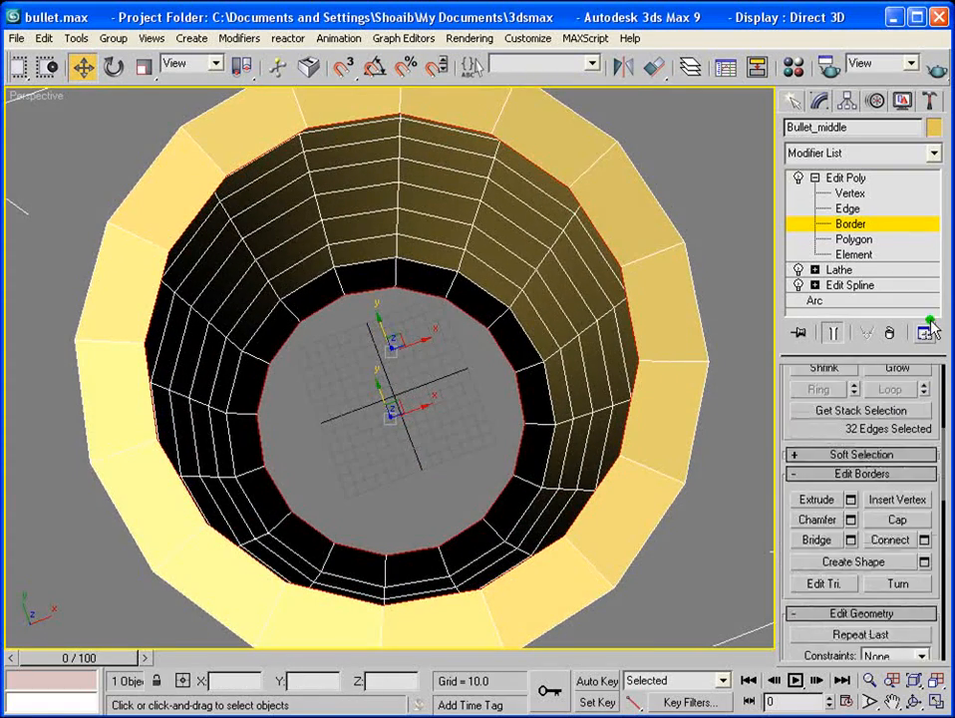
pyautogui.click(818, 539)
pyautogui.keyDown('alt'); pyautogui.moveTo(619, 409); pyautogui.dragTo(688, 339, button='middle'); pyautogui.keyUp('alt')
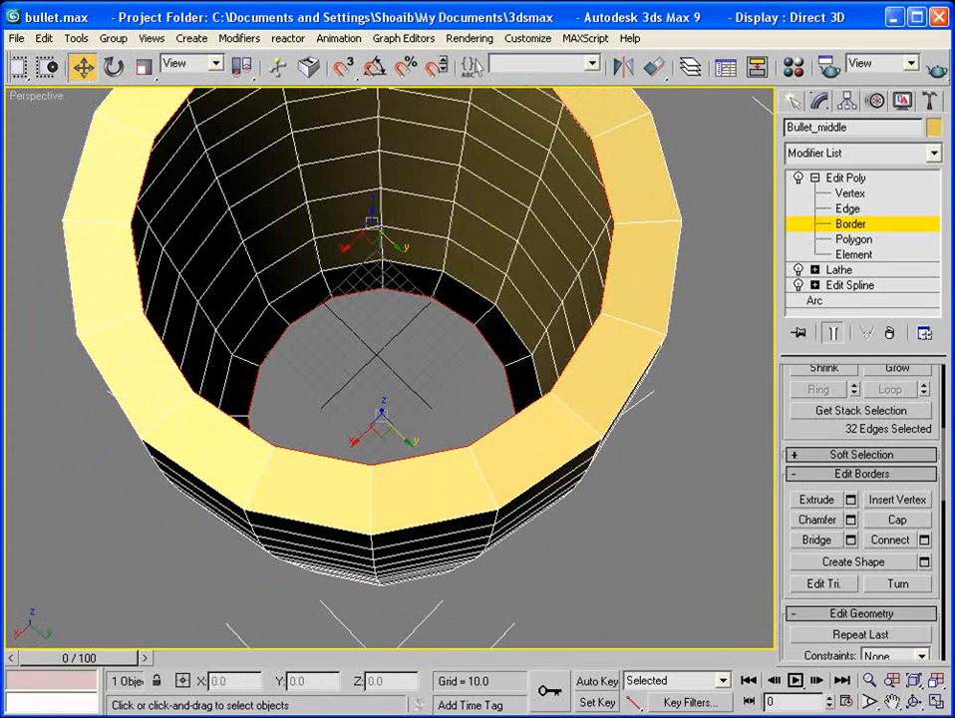
pyautogui.click(852, 539)
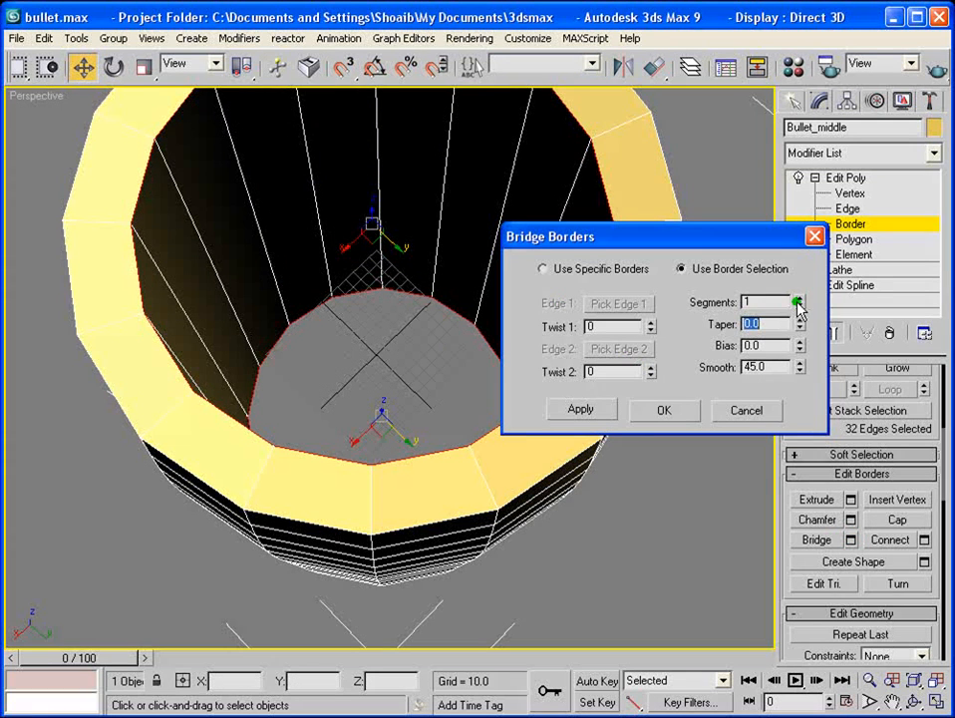
pyautogui.moveTo(799, 304); pyautogui.dragTo(826, 284)
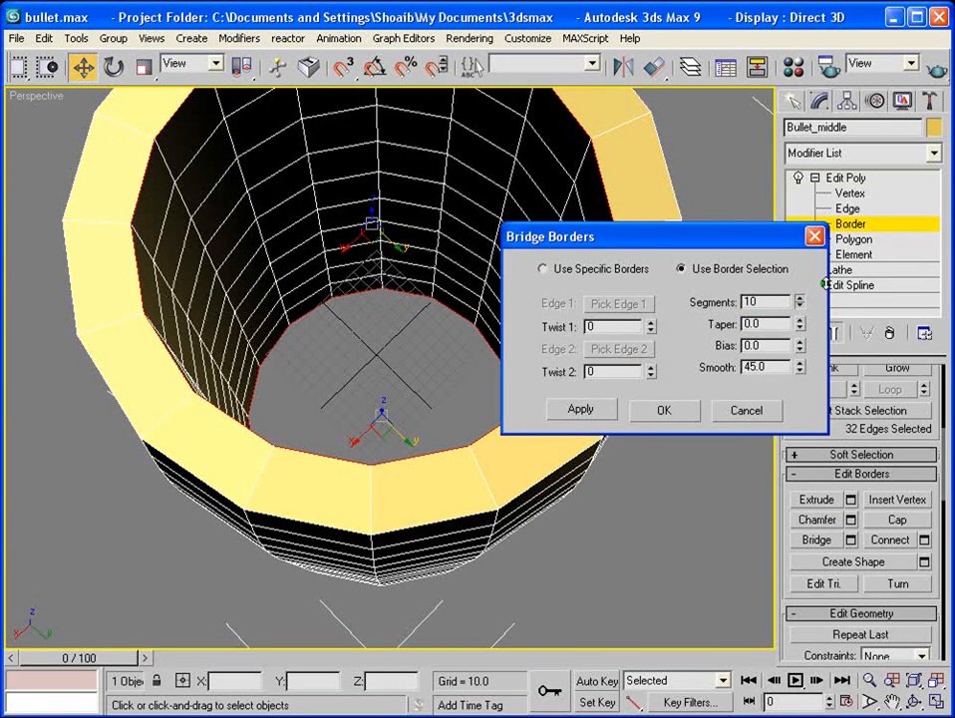
pyautogui.rightClick(806, 311)
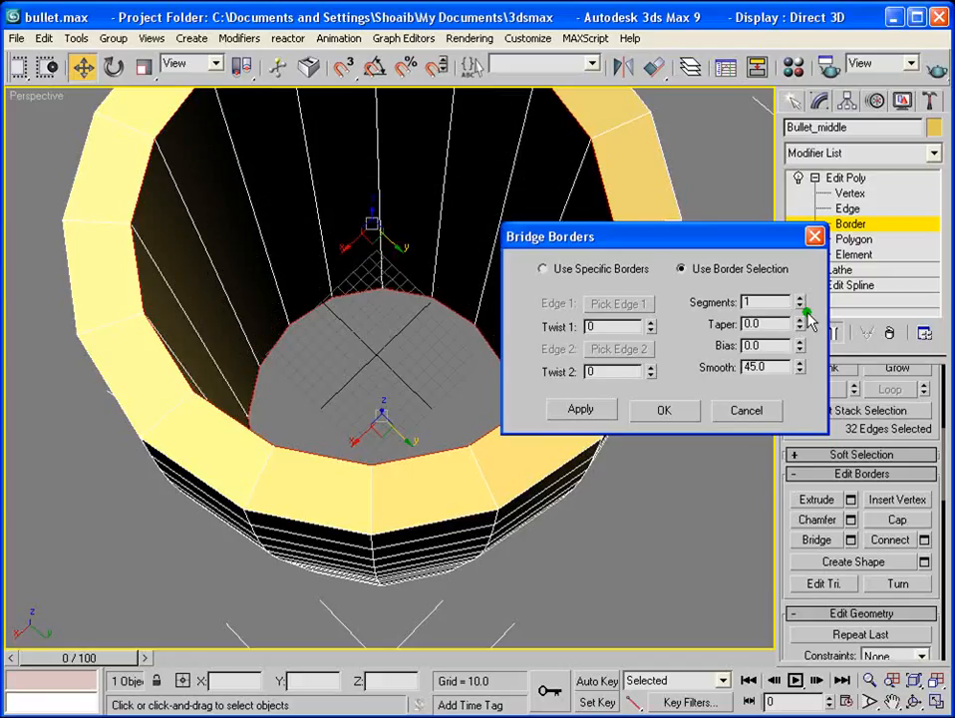
pyautogui.moveTo(797, 301); pyautogui.dragTo(799, 302)
pyautogui.click(655, 410)
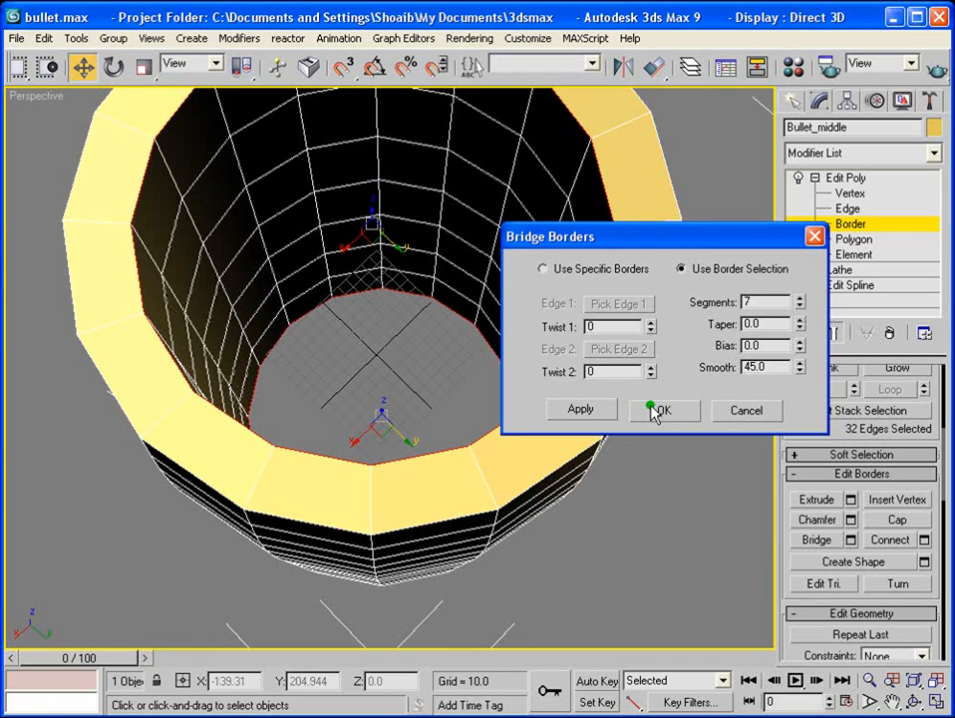
# Step: Leave the Border level and add a TurboSmooth modifier with 2 iterations to Bullet_middle
pyautogui.keyDown('alt'); pyautogui.moveTo(550, 459); pyautogui.dragTo(641, 413, button='middle'); pyautogui.keyUp('alt')
pyautogui.click(819, 183)
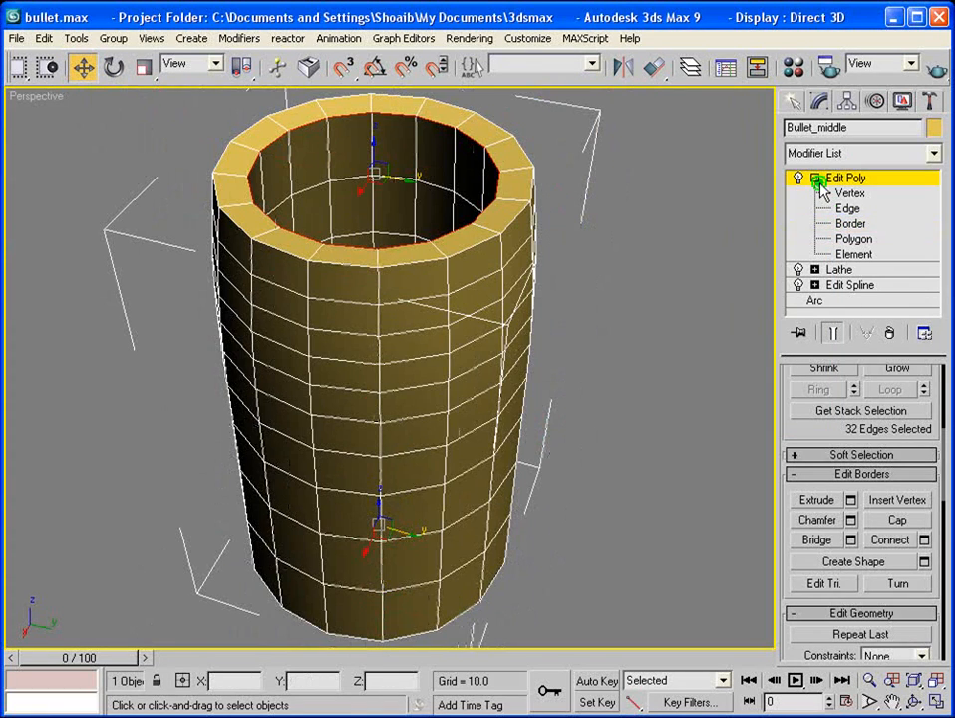
pyautogui.doubleClick(830, 179)
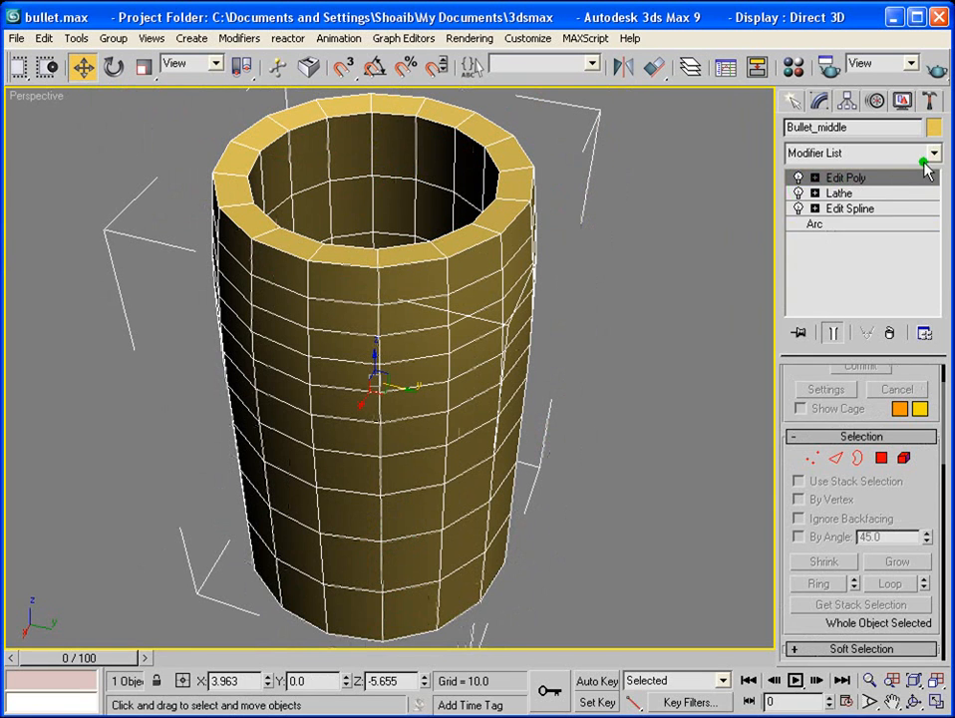
pyautogui.click(929, 156)
pyautogui.scroll(-10, 931, 315)
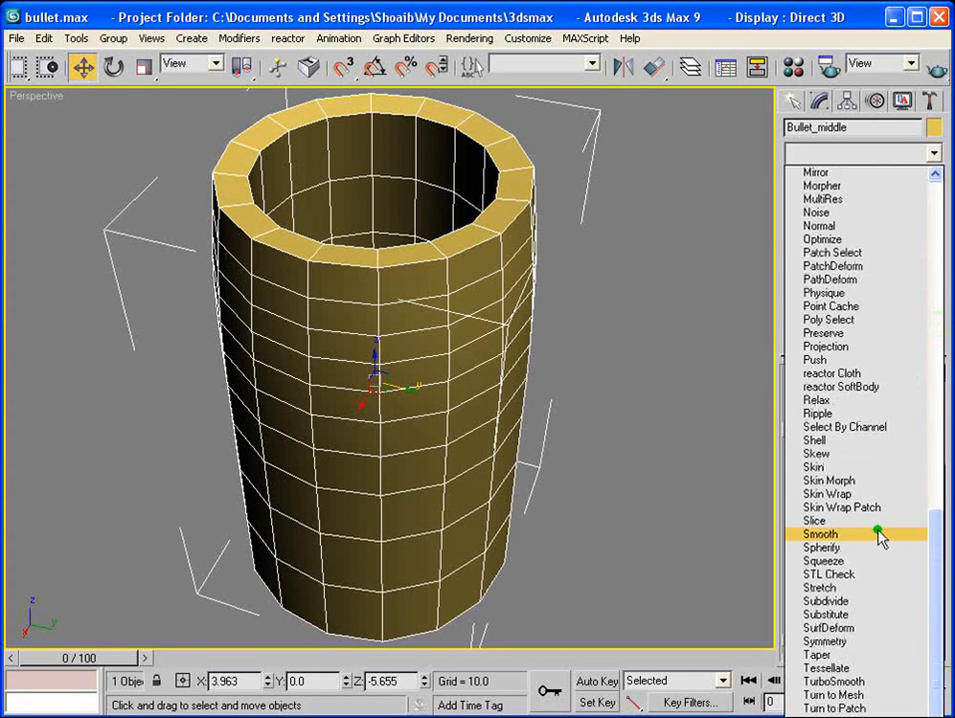
pyautogui.click(890, 681)
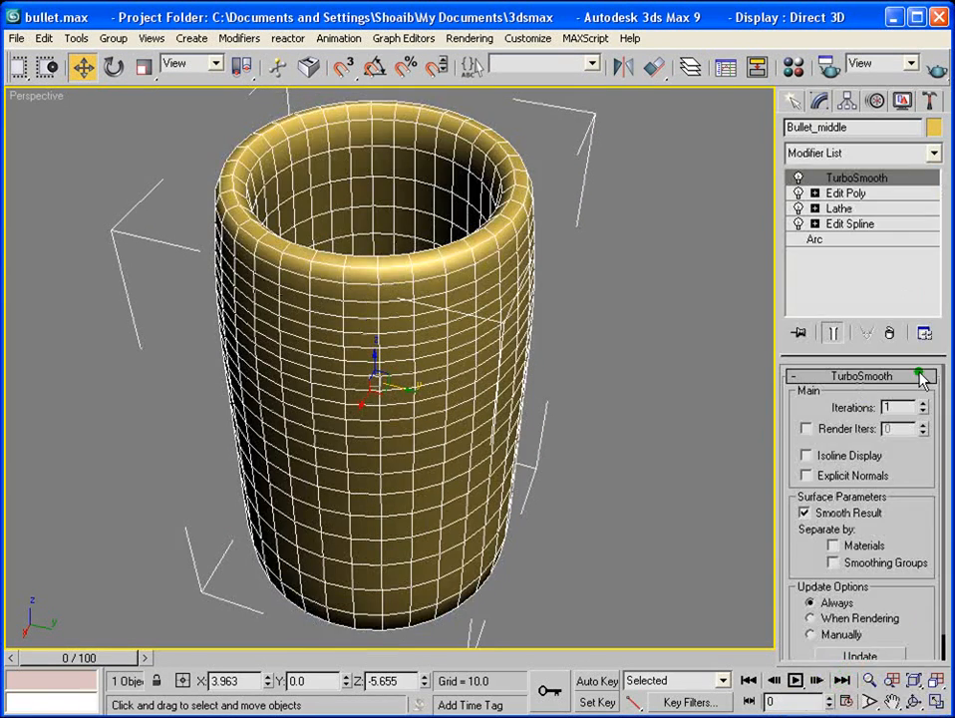
pyautogui.write('2')
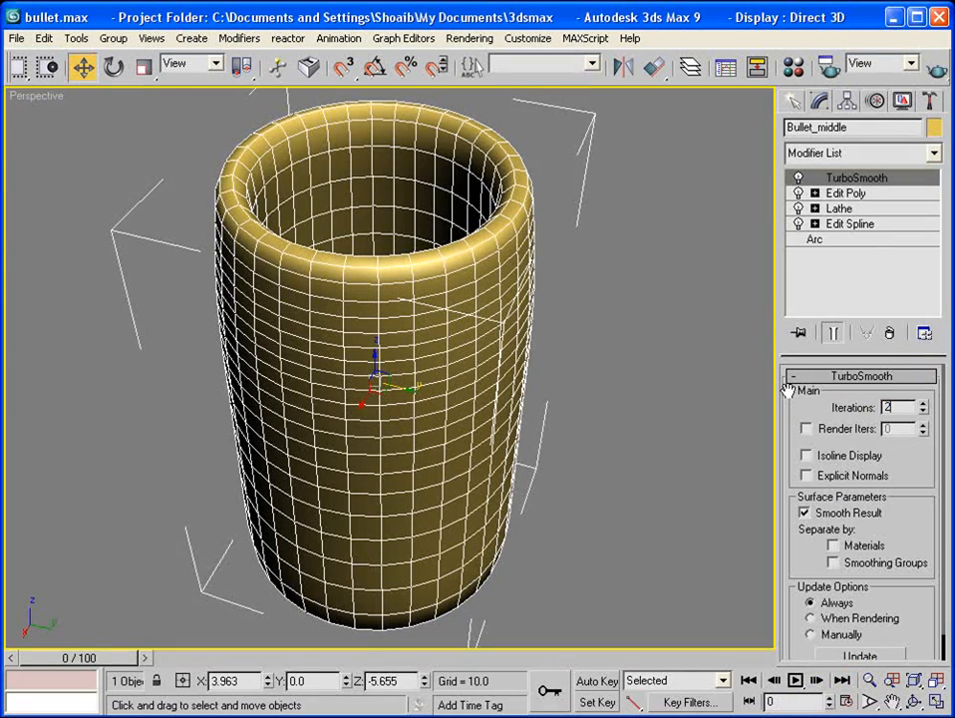
pyautogui.press('Return')
# Step: Turn off TurboSmooth on Bullet_middle and enter the Edge sub-object level of its Edit Poly modifier
pyautogui.keyDown('alt'); pyautogui.moveTo(658, 347); pyautogui.dragTo(515, 328, button='middle'); pyautogui.keyUp('alt')
pyautogui.scroll(3, 518, 324)
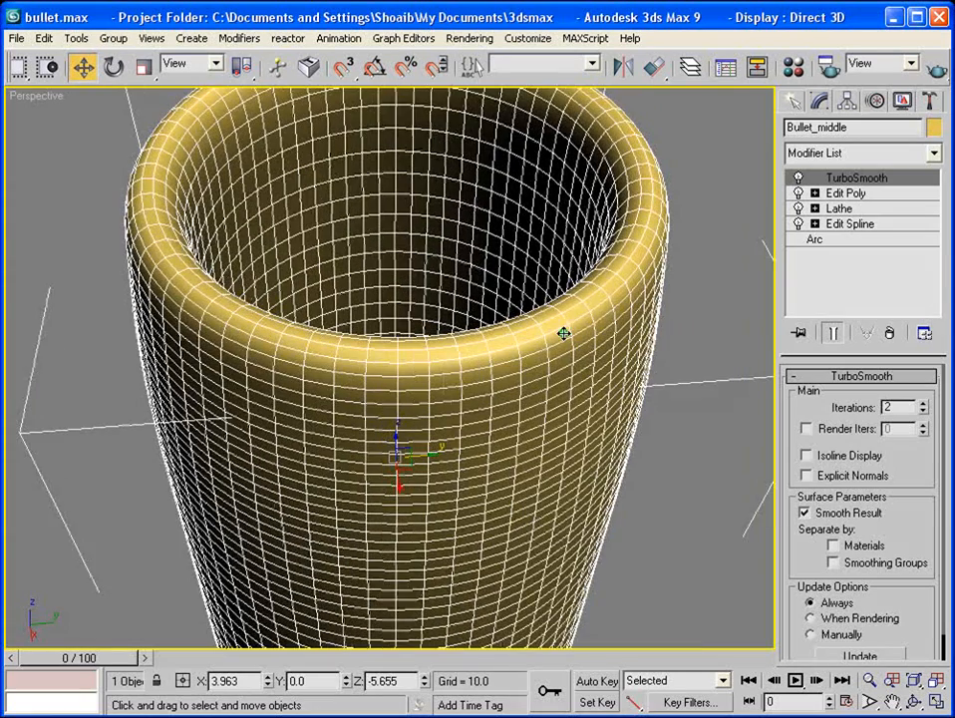
pyautogui.click(798, 177)
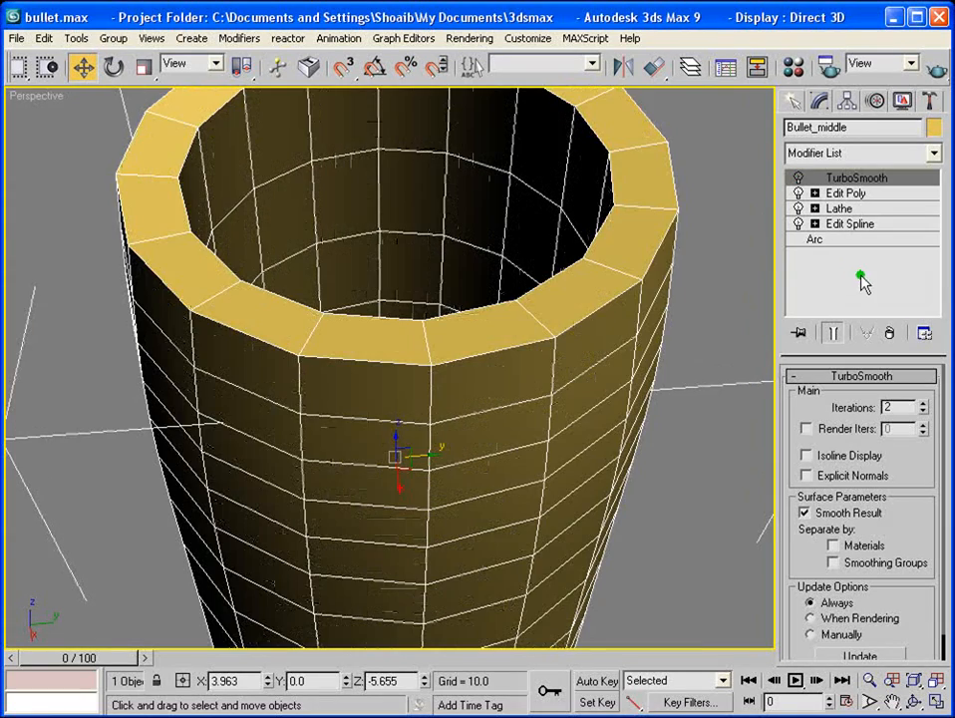
pyautogui.keyDown('alt'); pyautogui.moveTo(612, 334); pyautogui.dragTo(582, 284, button='middle'); pyautogui.keyUp('alt')
pyautogui.click(814, 193)
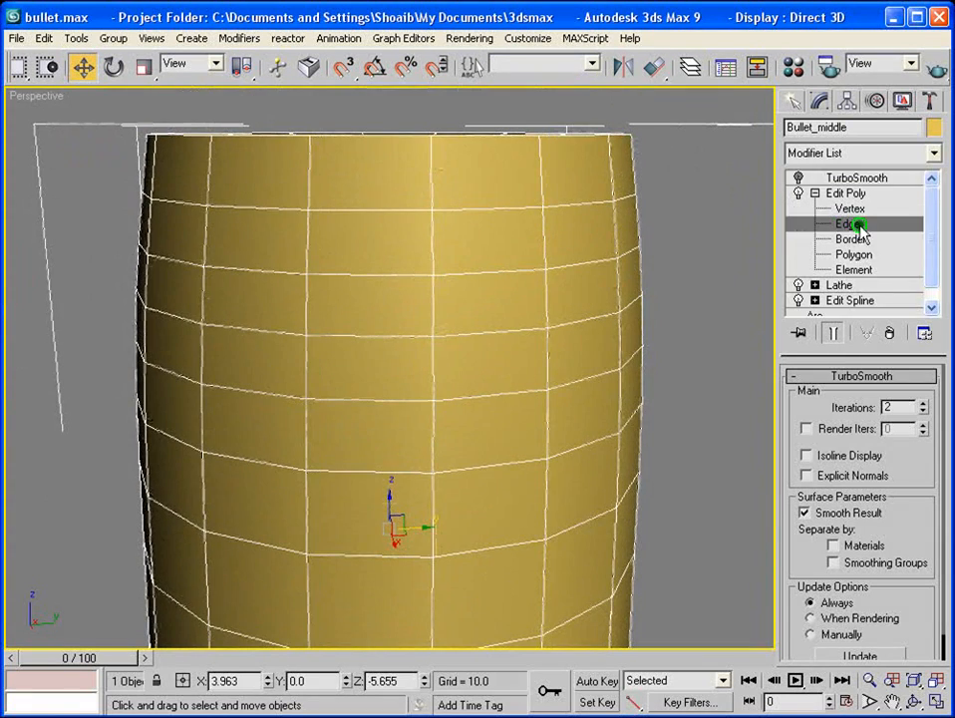
pyautogui.click(848, 224)
# Step: Try to select the vertical edges around the uppermost and lowermost bands of Bullet_middle
pyautogui.keyDown('alt'); pyautogui.moveTo(688, 299); pyautogui.dragTo(674, 227, button='middle'); pyautogui.keyUp('alt')
pyautogui.moveTo(658, 221); pyautogui.dragTo(79, 230)
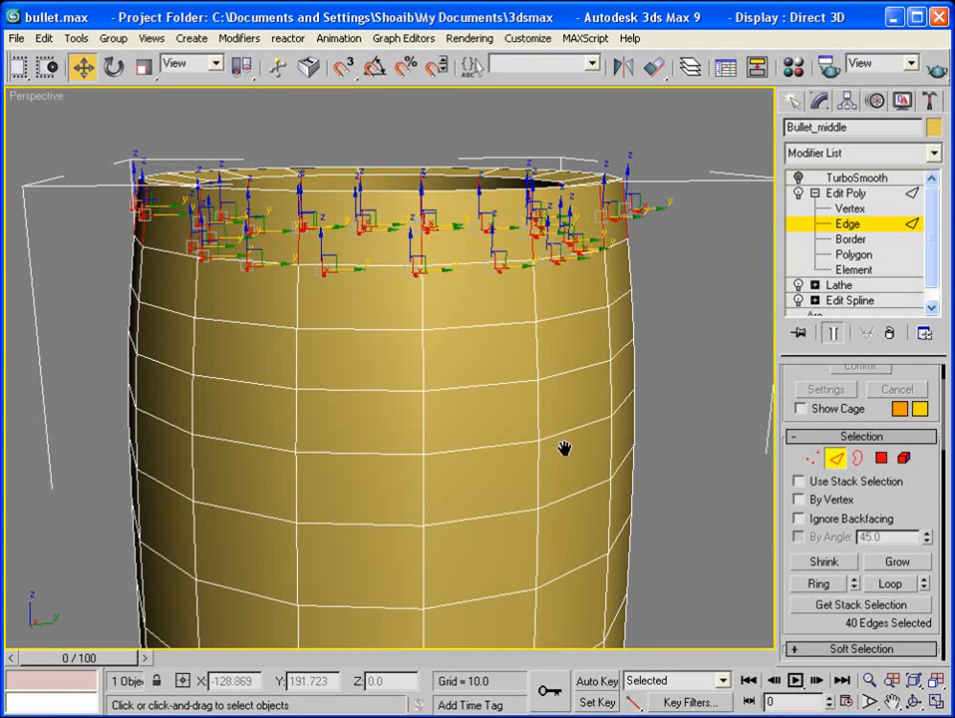
pyautogui.keyDown('alt'); pyautogui.moveTo(565, 448); pyautogui.dragTo(482, 365, button='middle'); pyautogui.keyUp('alt')
pyautogui.keyDown('alt'); pyautogui.moveTo(690, 400); pyautogui.dragTo(729, 404, button='middle'); pyautogui.keyUp('alt')
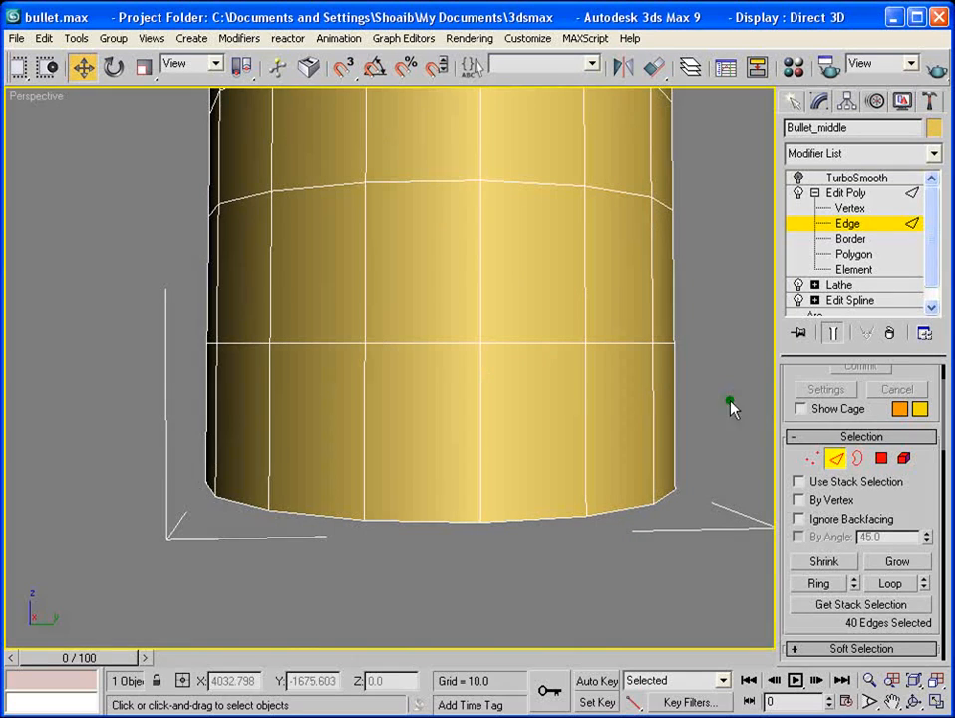
pyautogui.keyDown('ctrl'); pyautogui.moveTo(146, 419); pyautogui.dragTo(148, 420); pyautogui.keyUp('ctrl')
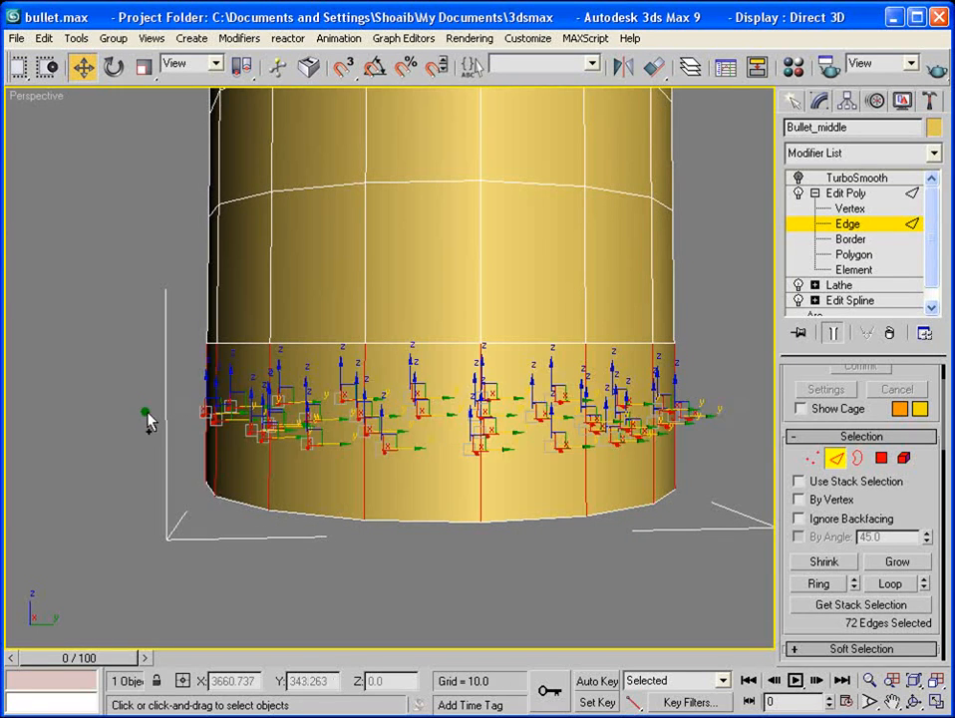
# Step: Check the selected edges around the upper rim of Bullet_middle and clear the whole edge selection
pyautogui.keyDown('alt'); pyautogui.moveTo(578, 436); pyautogui.dragTo(393, 268, button='middle'); pyautogui.keyUp('alt')
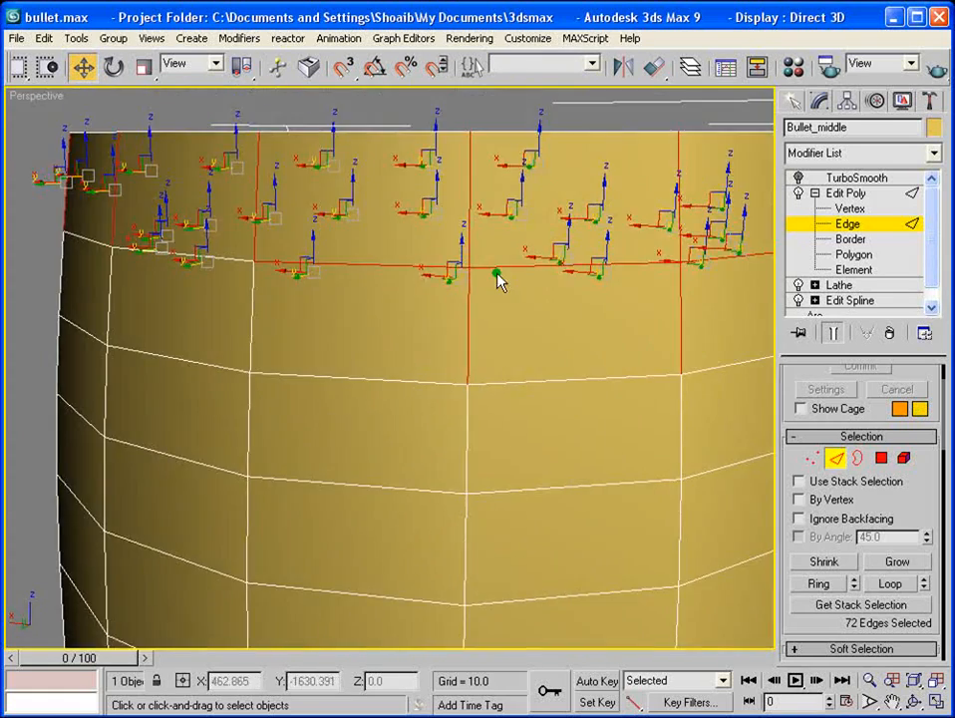
pyautogui.moveTo(506, 276); pyautogui.dragTo(406, 311, button='middle')
pyautogui.scroll(-2, 487, 347)
pyautogui.keyDown('alt'); pyautogui.moveTo(488, 354); pyautogui.dragTo(350, 307, button='middle'); pyautogui.keyUp('alt')
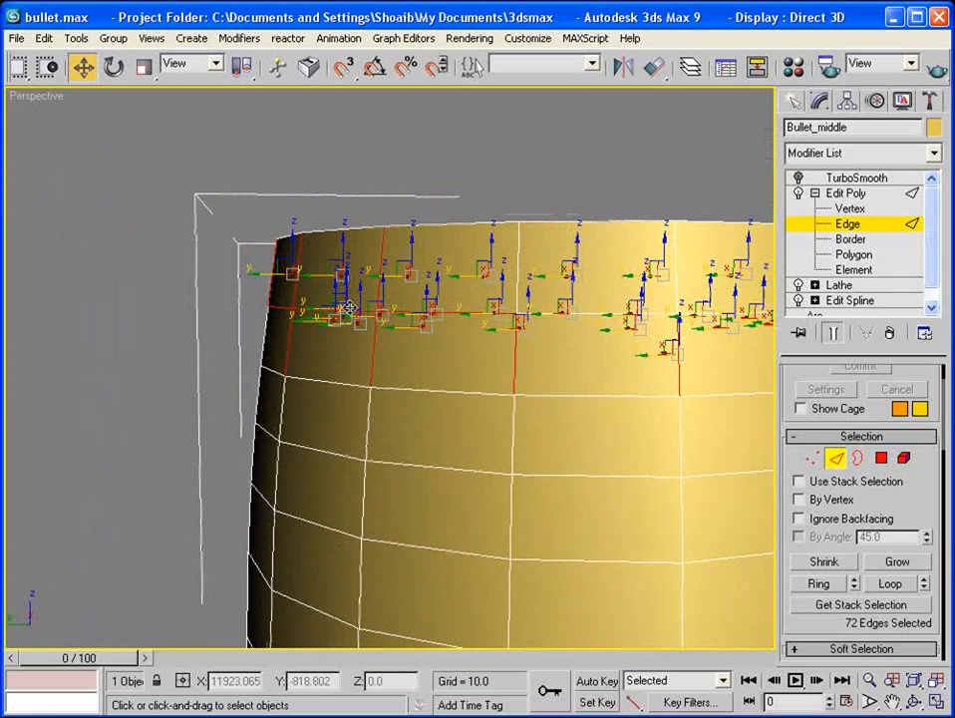
pyautogui.click(547, 196)
pyautogui.moveTo(492, 301); pyautogui.dragTo(384, 341, button='middle')
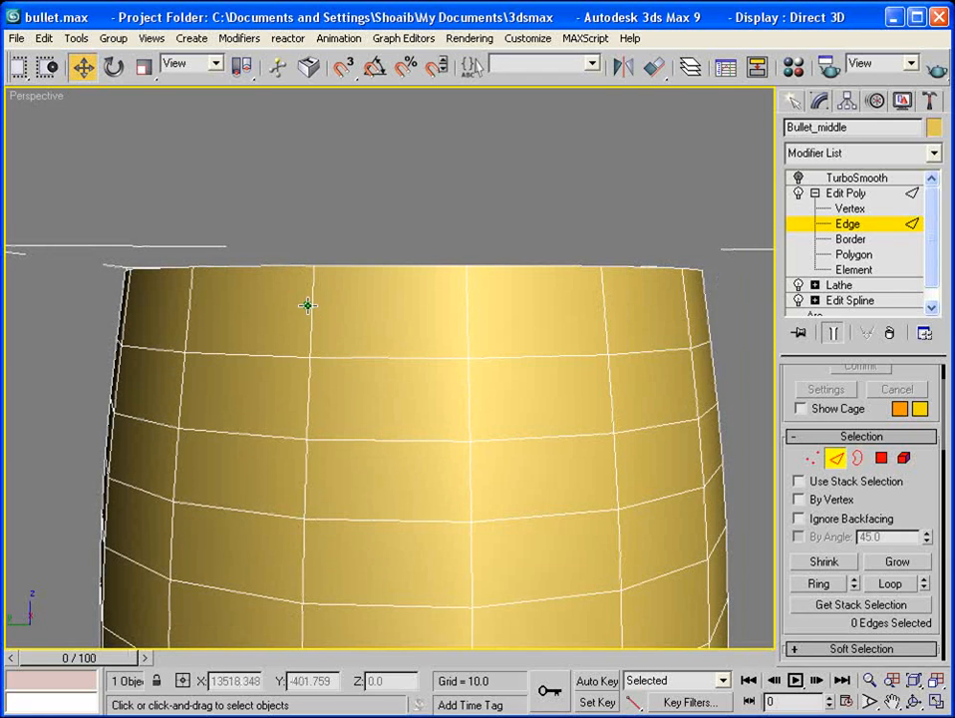
pyautogui.click(312, 309)
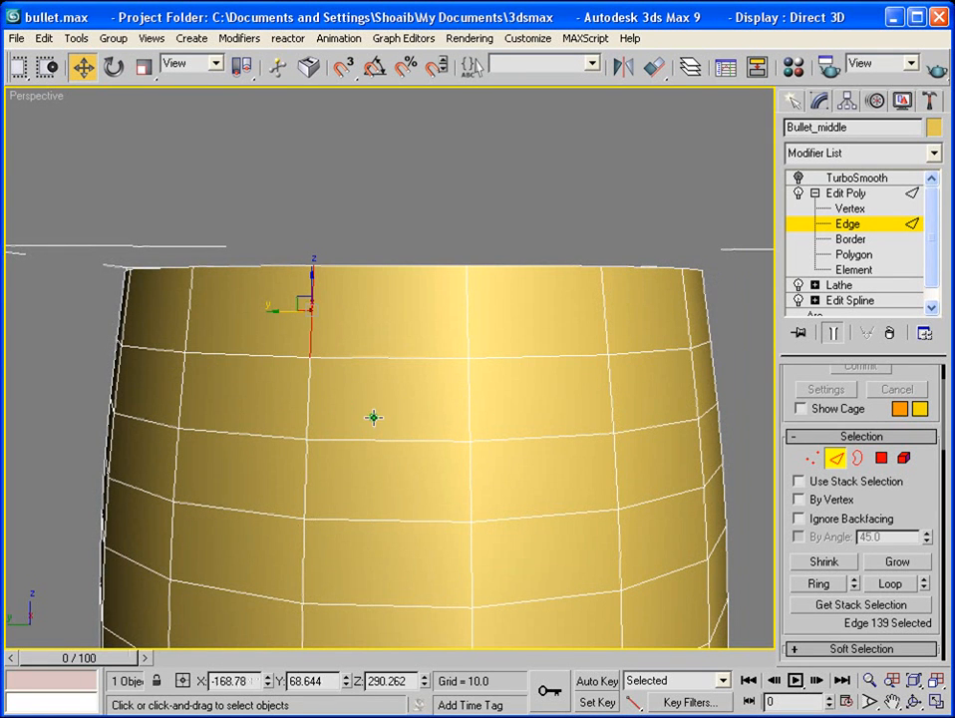
pyautogui.click(837, 583)
pyautogui.keyDown('alt'); pyautogui.moveTo(468, 399); pyautogui.dragTo(642, 397, button='middle'); pyautogui.keyUp('alt')
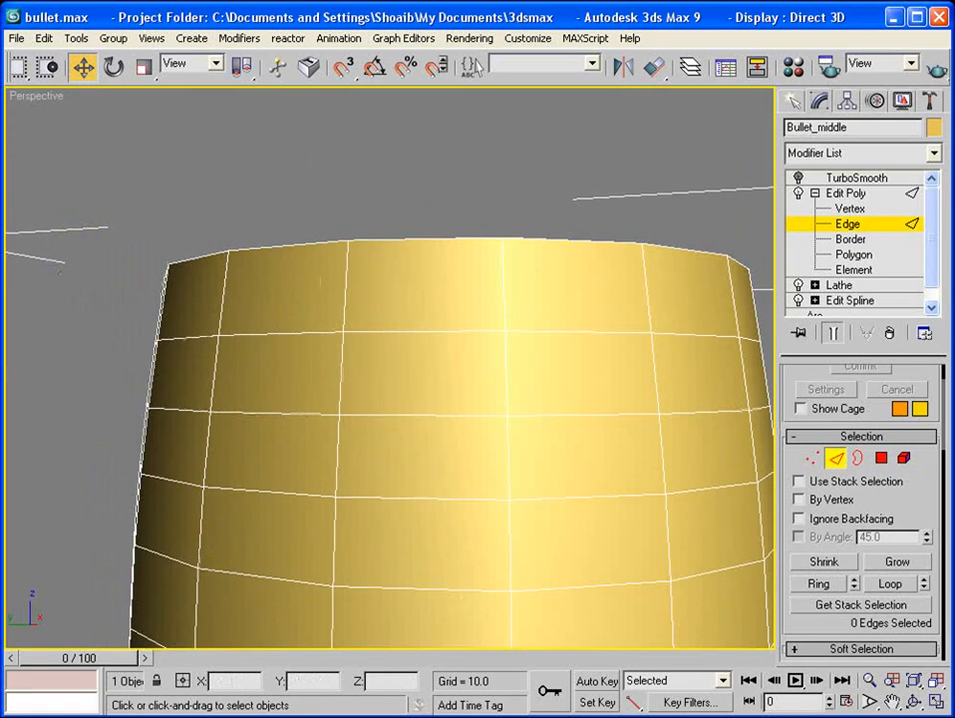
# Step: Select all vertical edges of the uppermost band of Bullet_middle, on both outer and inner walls, using the Front view
pyautogui.hotkey('alt', 'w')
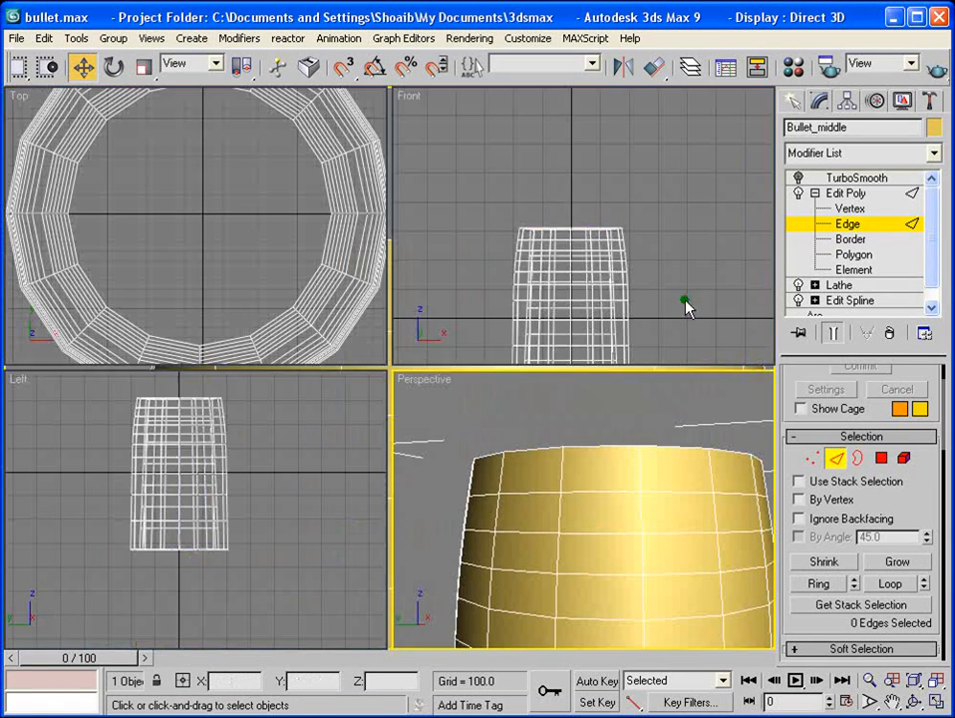
pyautogui.moveTo(592, 226); pyautogui.dragTo(609, 191, button='middle')
pyautogui.scroll(3, 584, 241)
pyautogui.scroll(2, 678, 192)
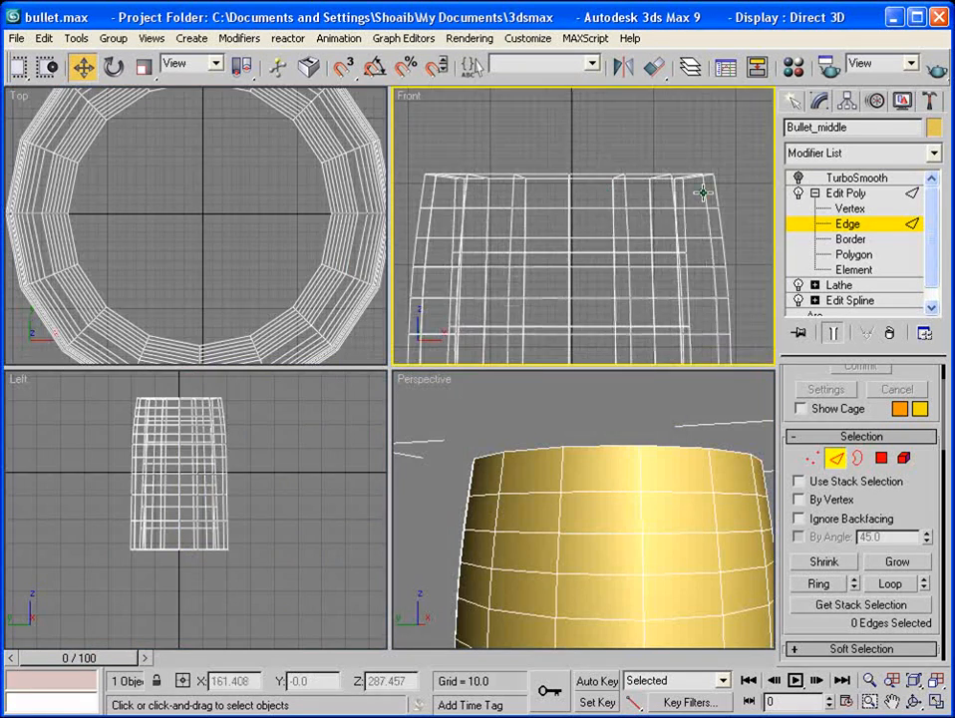
pyautogui.moveTo(409, 212); pyautogui.dragTo(405, 206)
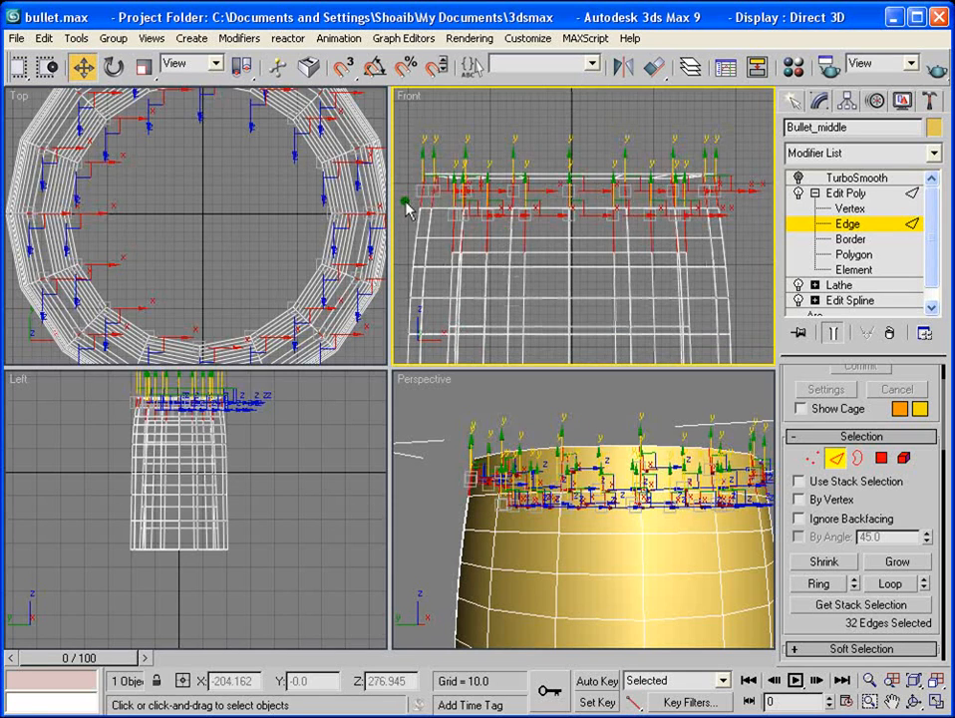
pyautogui.keyDown('alt'); pyautogui.moveTo(588, 505); pyautogui.dragTo(599, 493, button='middle'); pyautogui.keyUp('alt')
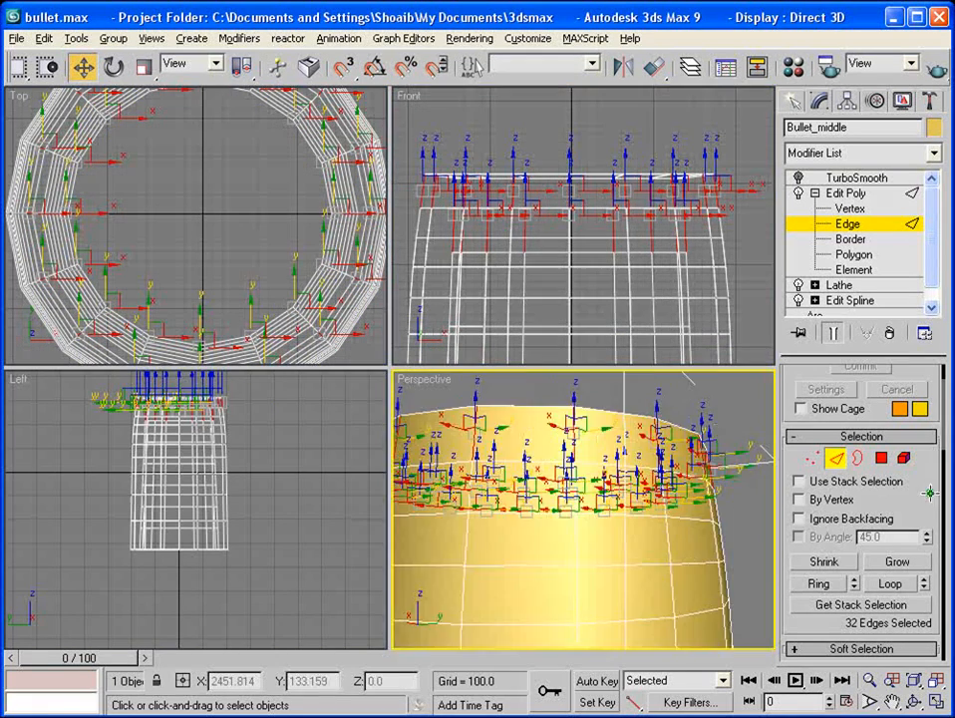
pyautogui.moveTo(638, 252); pyautogui.dragTo(665, 229, button='middle')
pyautogui.keyDown('alt'); pyautogui.moveTo(623, 496); pyautogui.dragTo(768, 500, button='middle'); pyautogui.keyUp('alt')
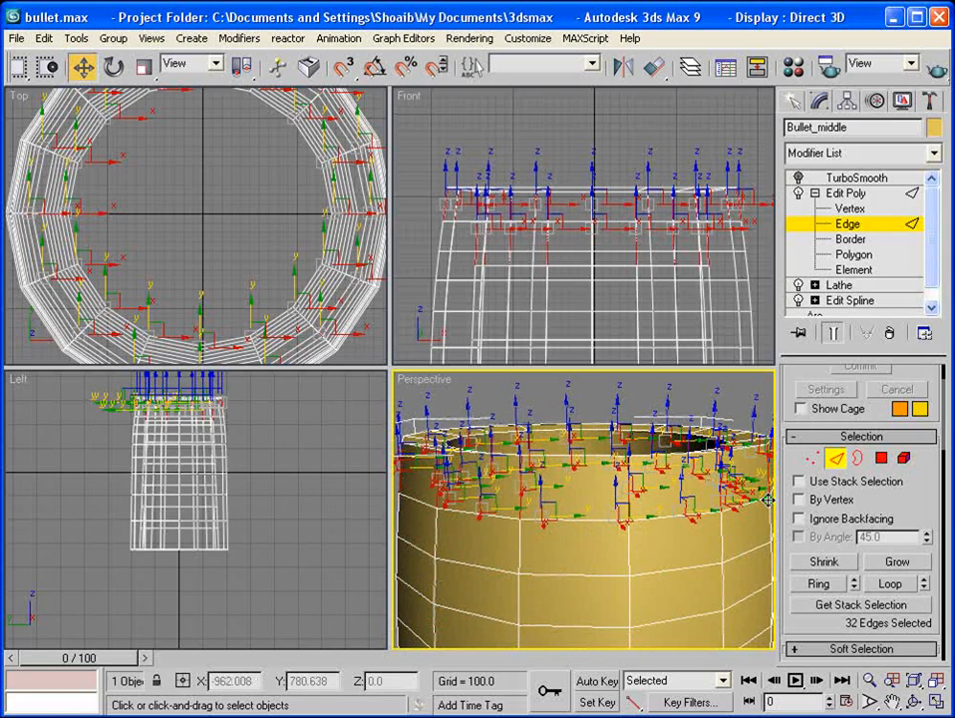
# Step: Connect the selected vertical edges of the uppermost band with 5 segments
pyautogui.moveTo(919, 626); pyautogui.dragTo(942, 342)
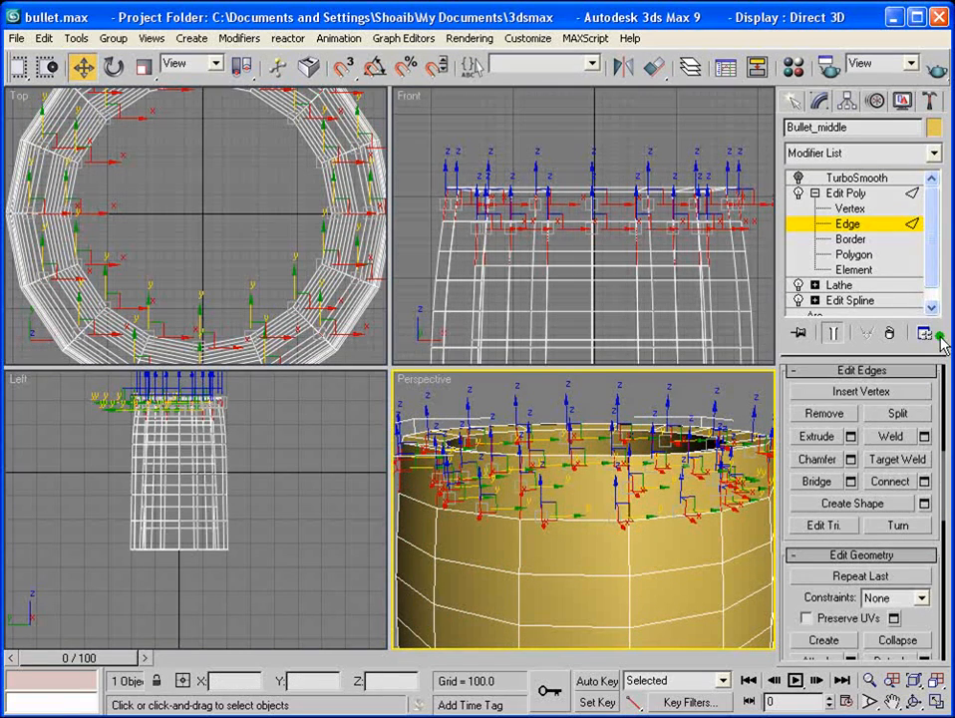
pyautogui.click(925, 482)
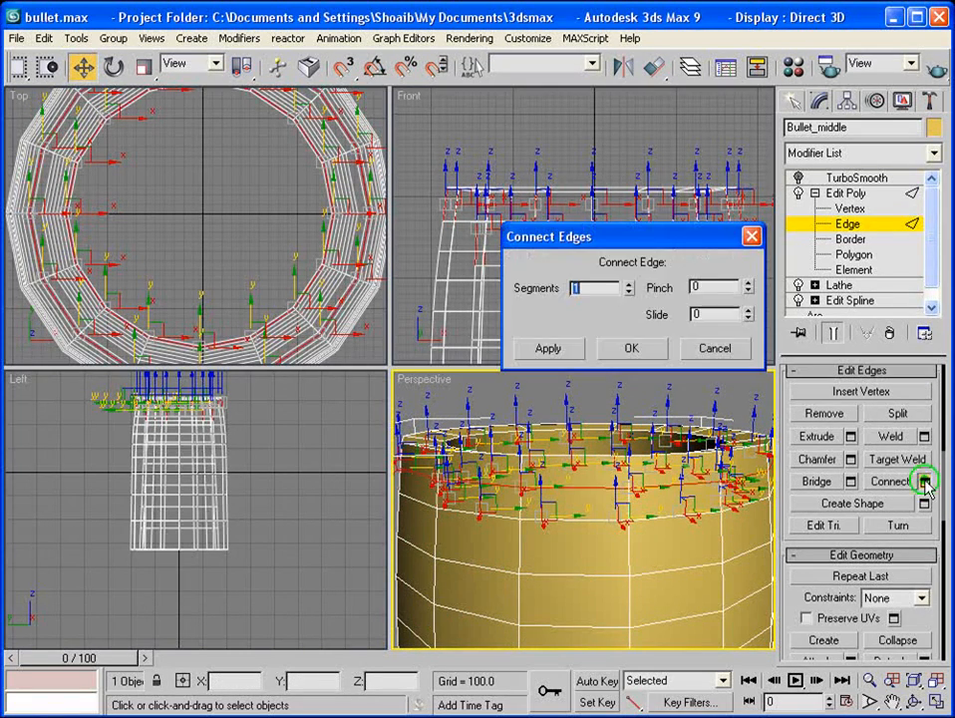
pyautogui.click(626, 284)
pyautogui.click(626, 284)
pyautogui.click(626, 284)
pyautogui.click(626, 284)
pyautogui.click(622, 351)
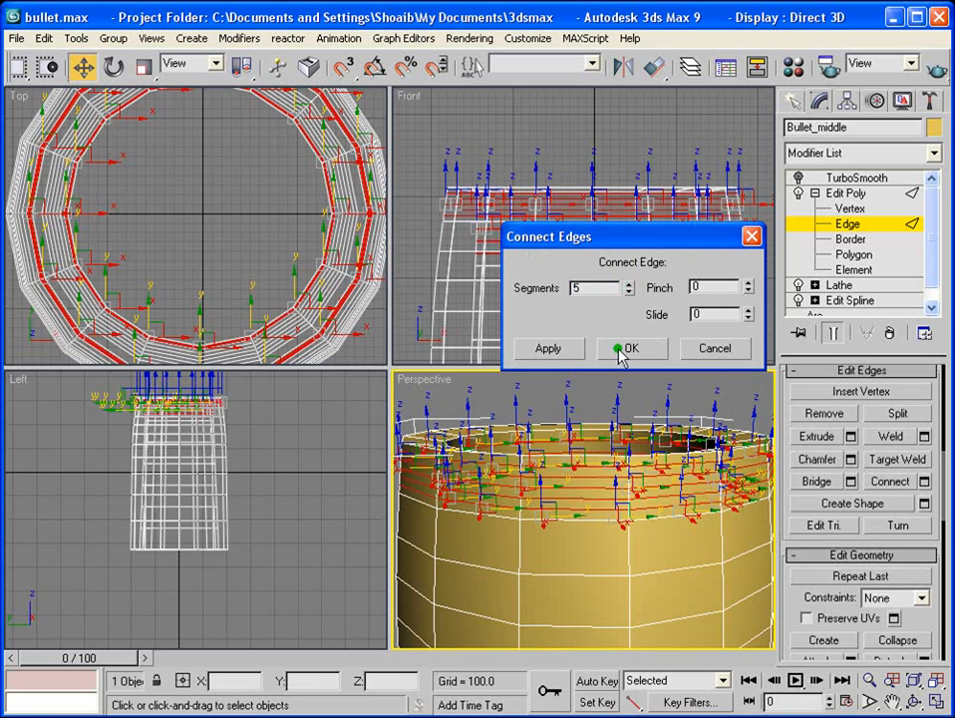
# Step: Ring-select the short edges across the flat upper rim of Bullet_middle and connect them with 5 segments
pyautogui.click(938, 703)
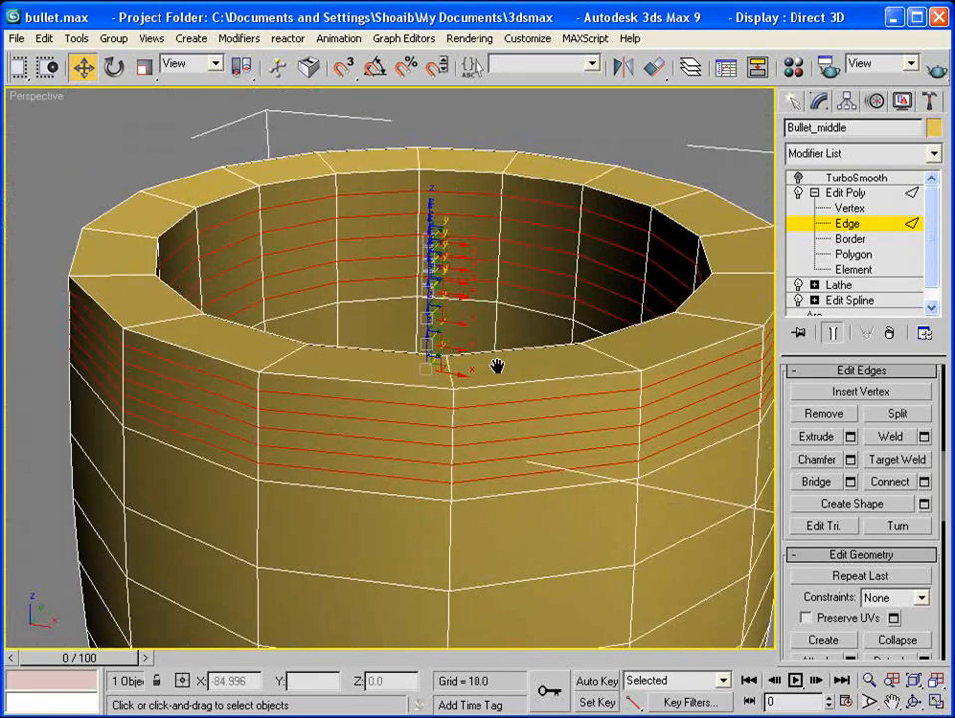
pyautogui.keyDown('alt'); pyautogui.moveTo(497, 366); pyautogui.dragTo(619, 372, button='middle'); pyautogui.keyUp('alt')
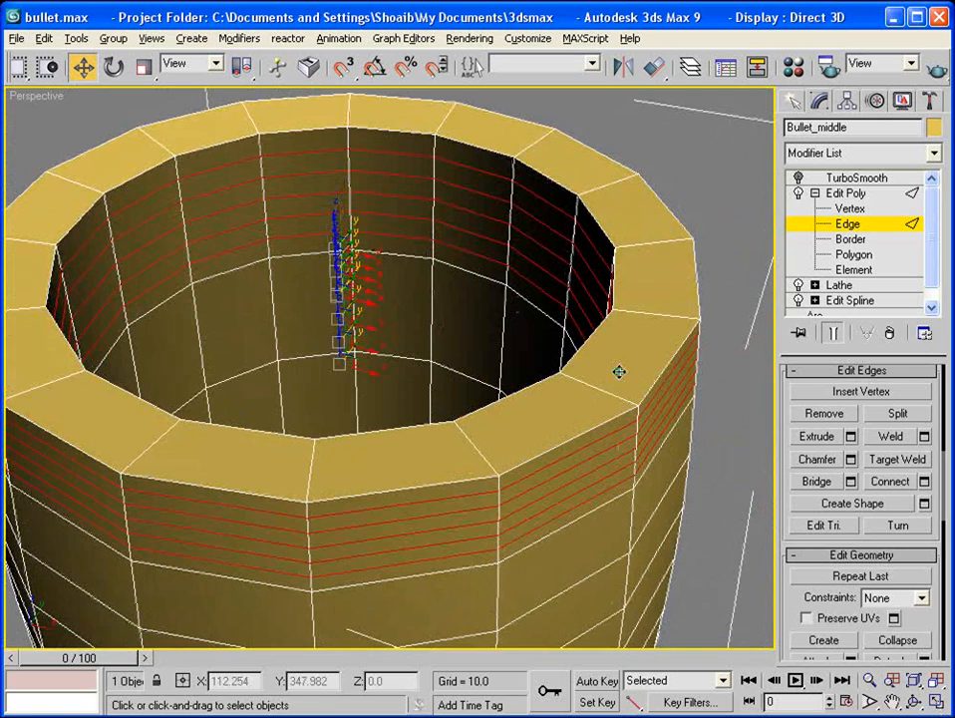
pyautogui.click(607, 393)
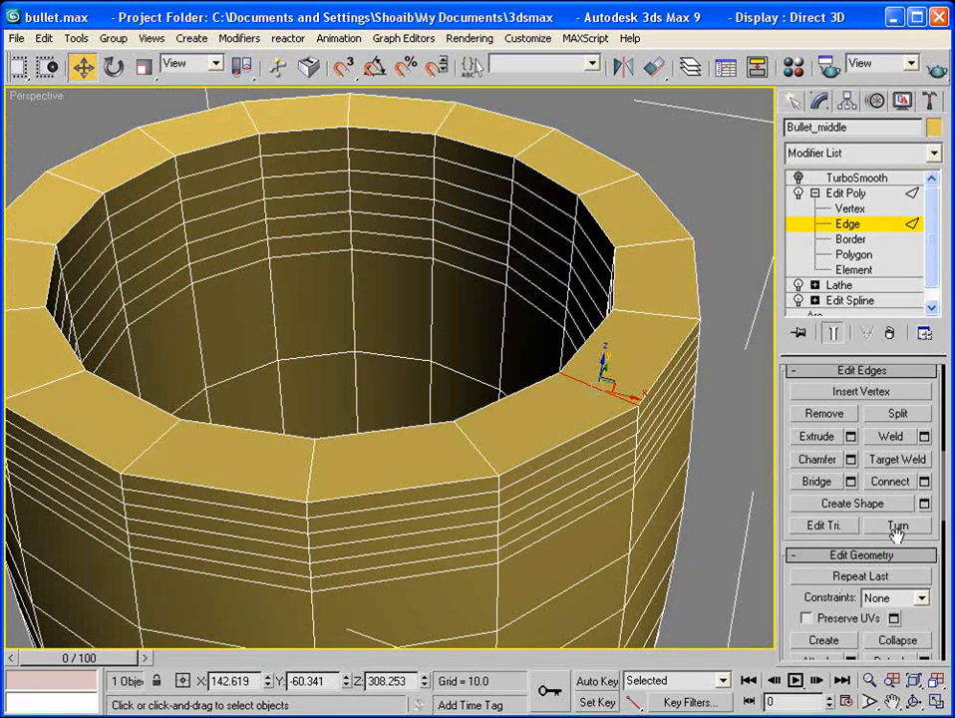
pyautogui.scroll(3, 785, 381)
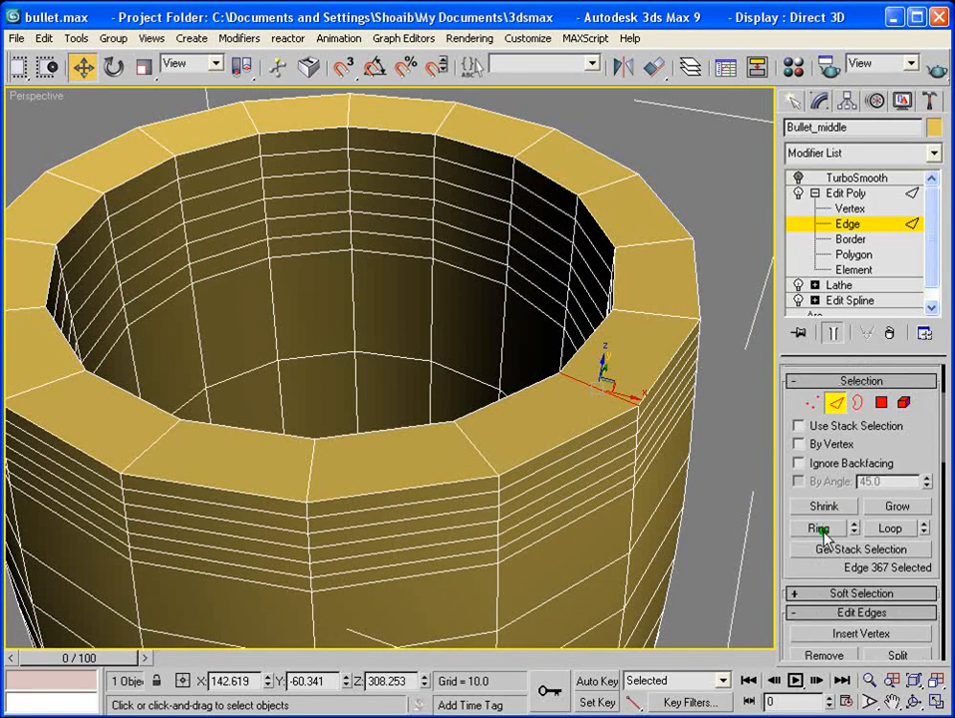
pyautogui.click(818, 527)
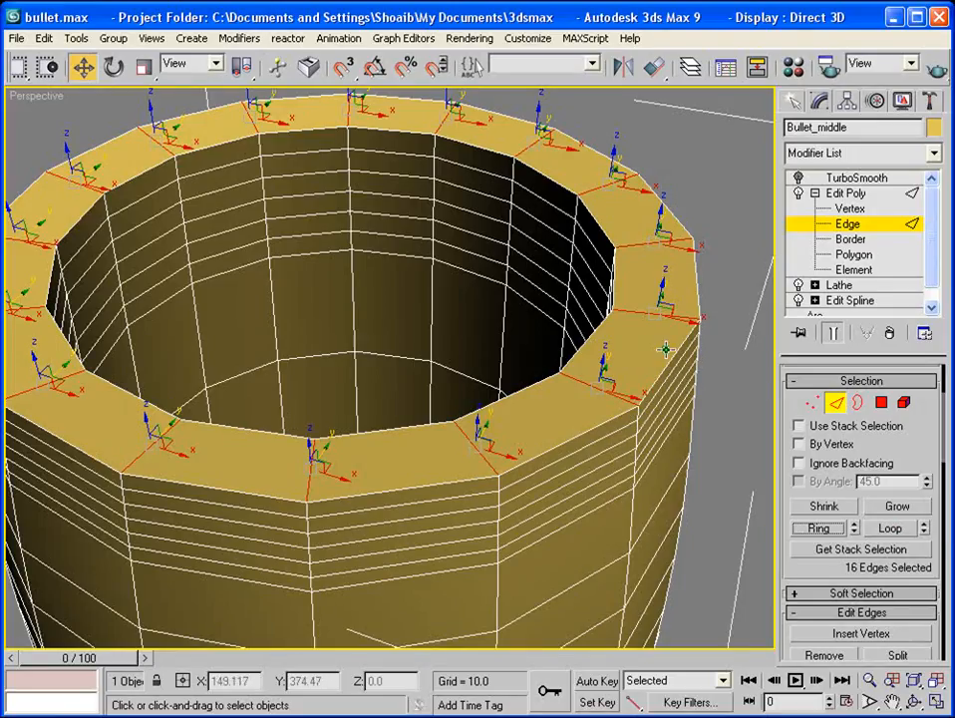
pyautogui.scroll(-3, 792, 374)
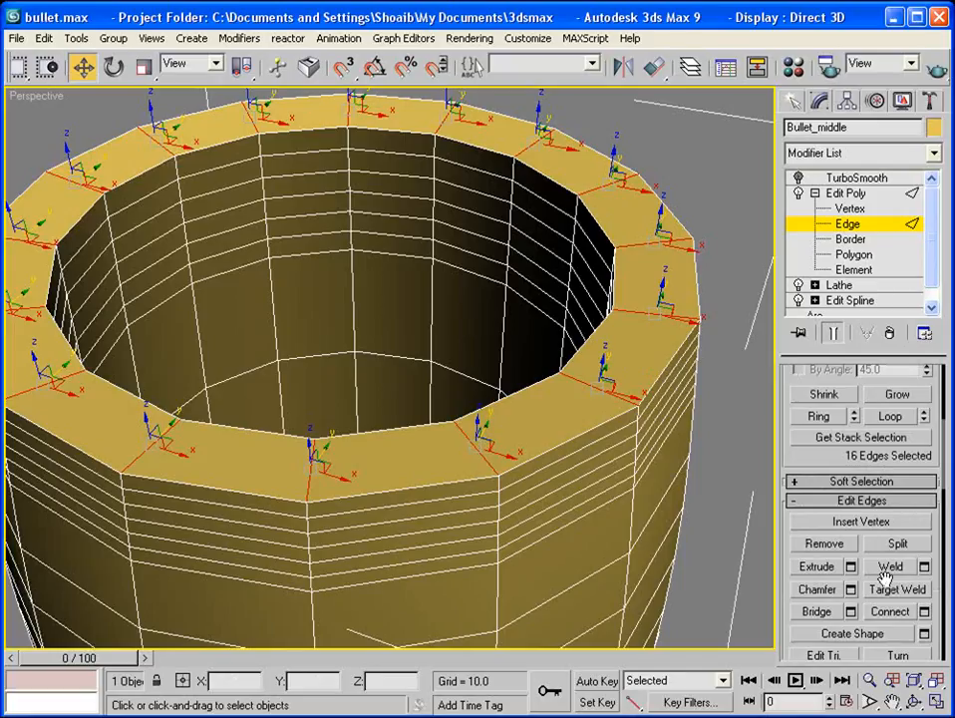
pyautogui.click(924, 611)
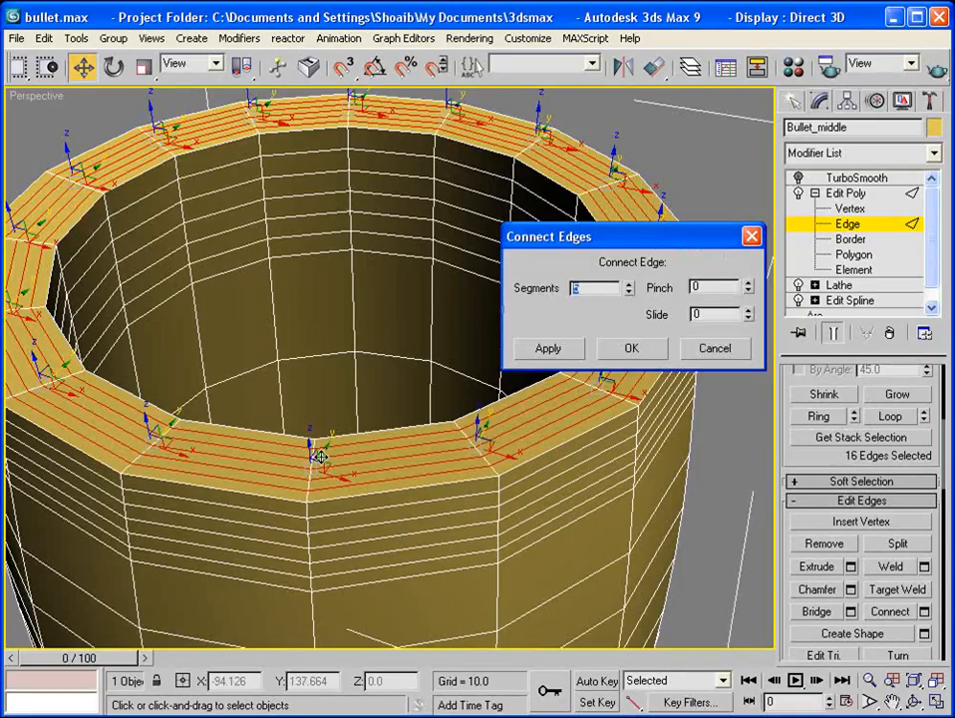
pyautogui.click(627, 348)
# Step: Select the complete outer edge loop of the upper rim of Bullet_middle
pyautogui.scroll(5, 567, 470)
pyautogui.moveTo(569, 463); pyautogui.dragTo(420, 390, button='middle')
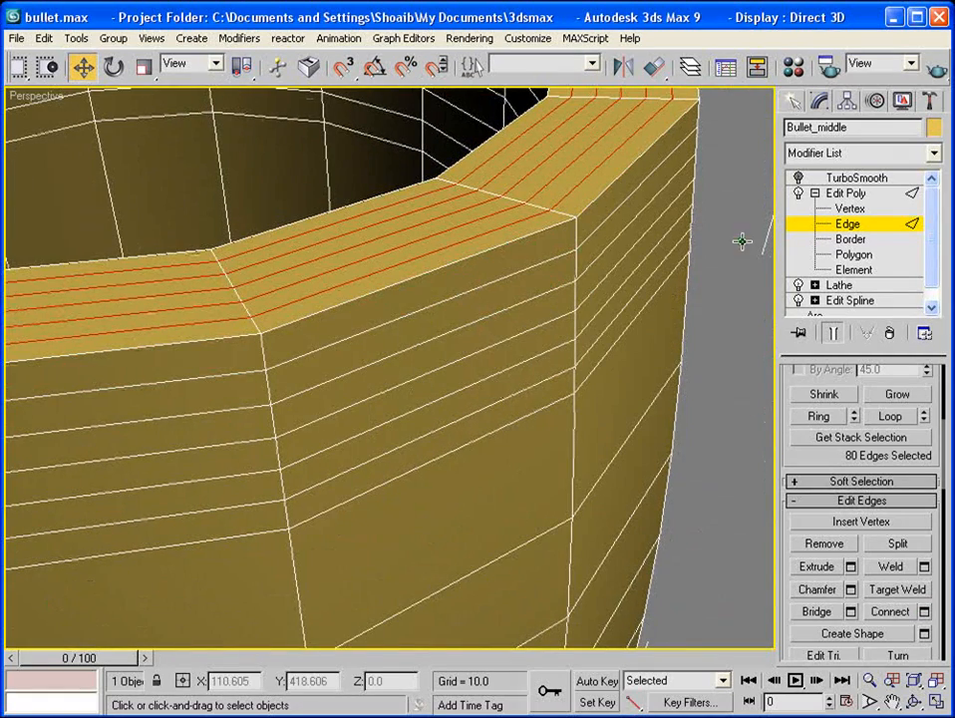
pyautogui.click(494, 246)
pyautogui.scroll(3, 858, 558)
pyautogui.click(834, 645)
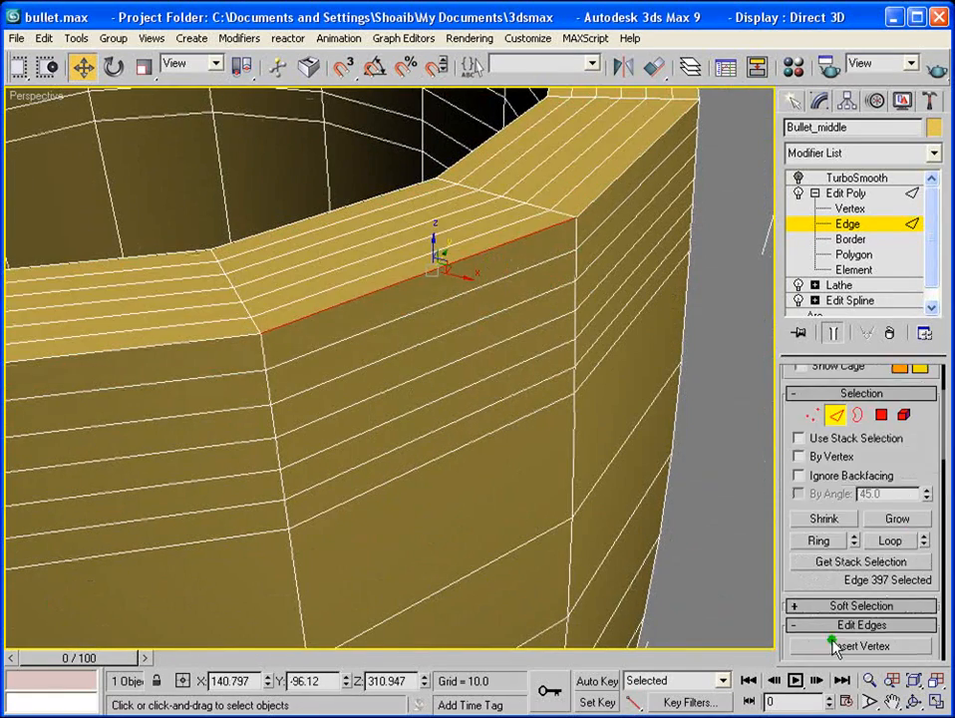
pyautogui.click(897, 541)
pyautogui.scroll(-10, 666, 336)
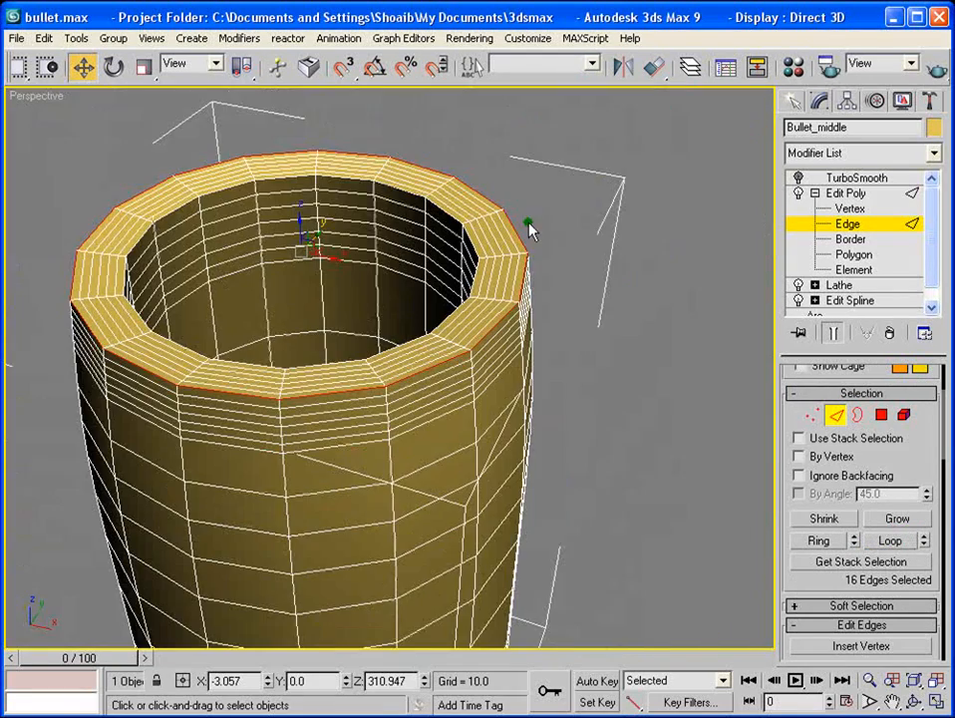
# Step: Chamfer the selected outer rim edge loop with an amount of 1.0 and apply it
pyautogui.scroll(12, 605, 369)
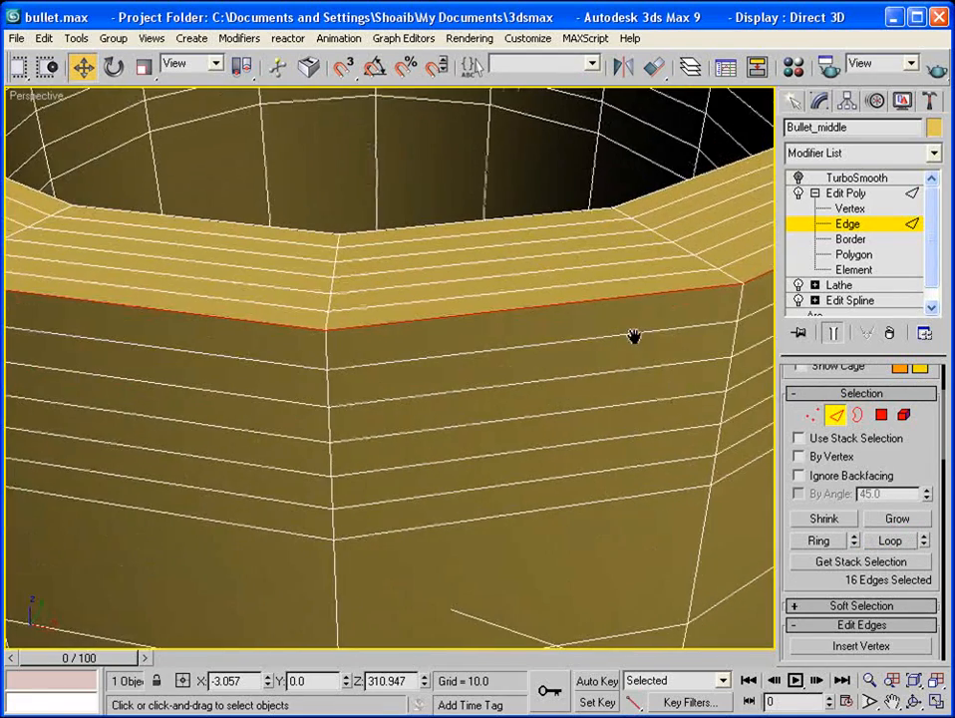
pyautogui.moveTo(903, 461); pyautogui.dragTo(935, 227)
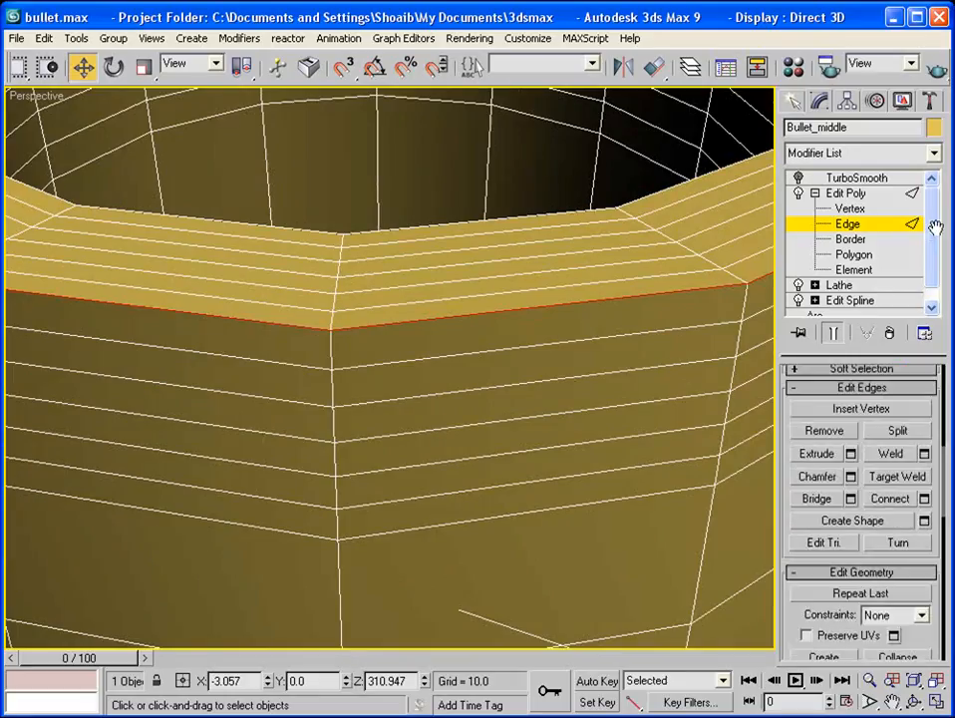
pyautogui.click(850, 477)
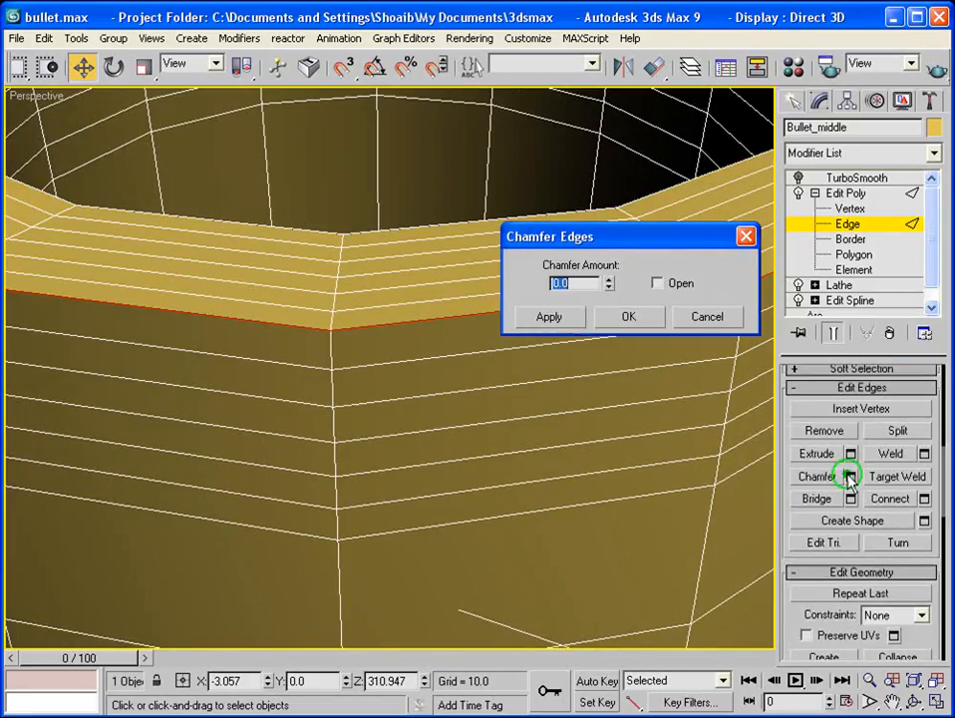
pyautogui.click(550, 317)
pyautogui.press('Return')
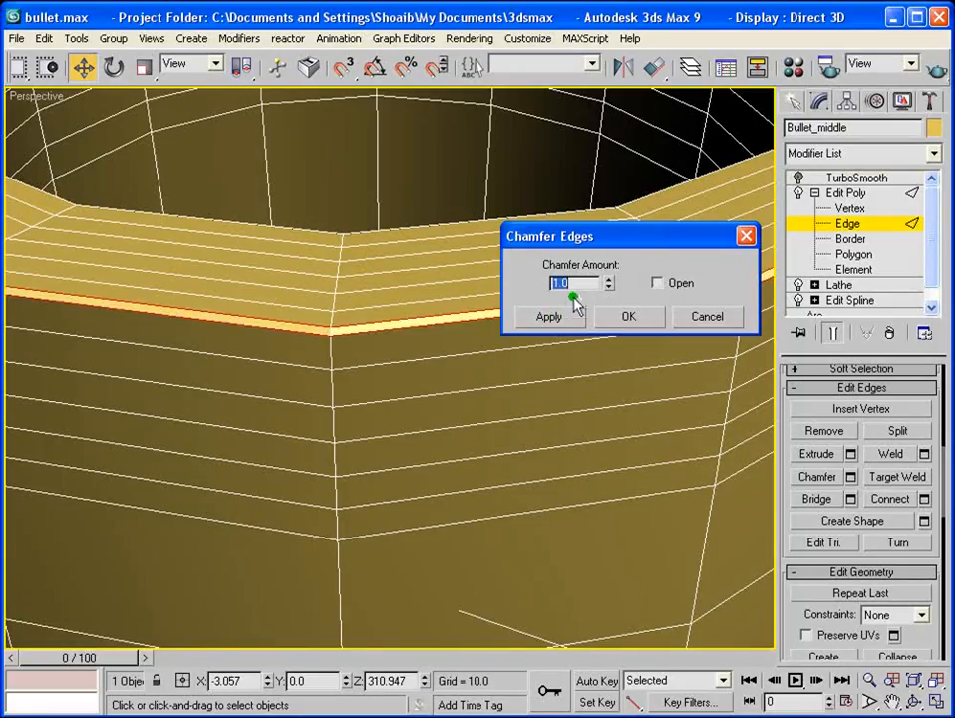
pyautogui.click(547, 317)
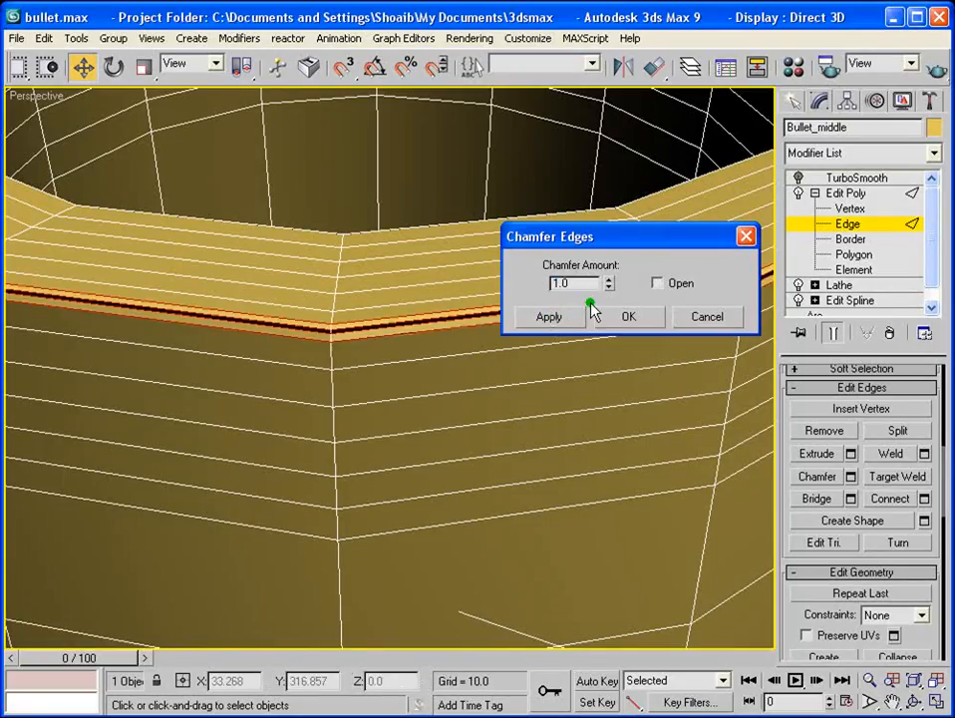
# Step: Chamfer the resulting outer rim edges a second time with an amount of 0.5
pyautogui.moveTo(585, 283); pyautogui.dragTo(529, 279)
pyautogui.write('0.5')
pyautogui.press('Return')
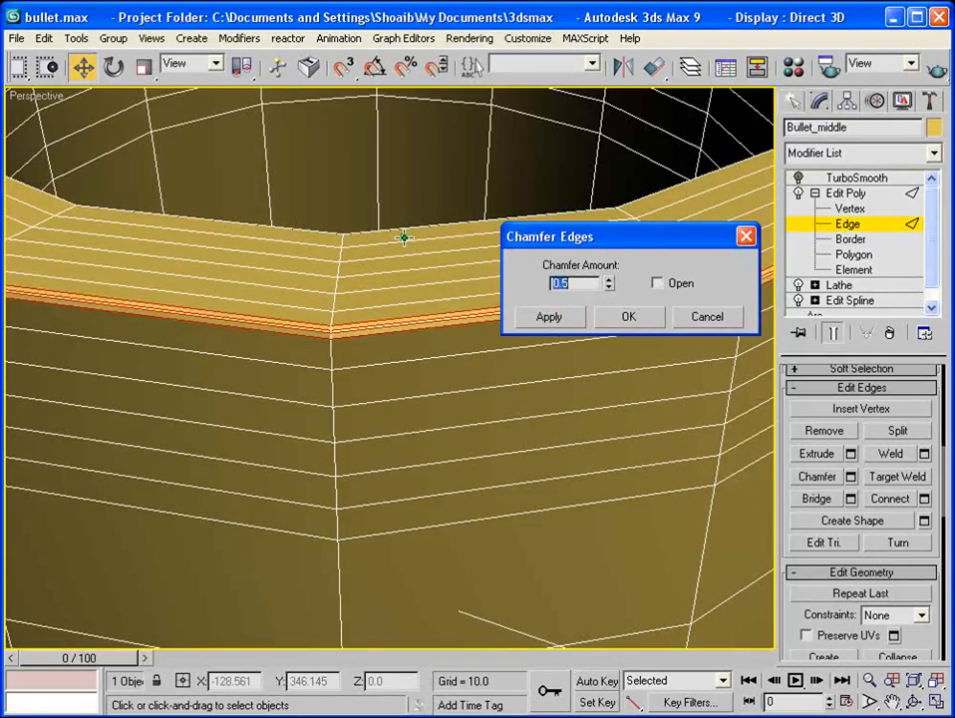
pyautogui.click(609, 317)
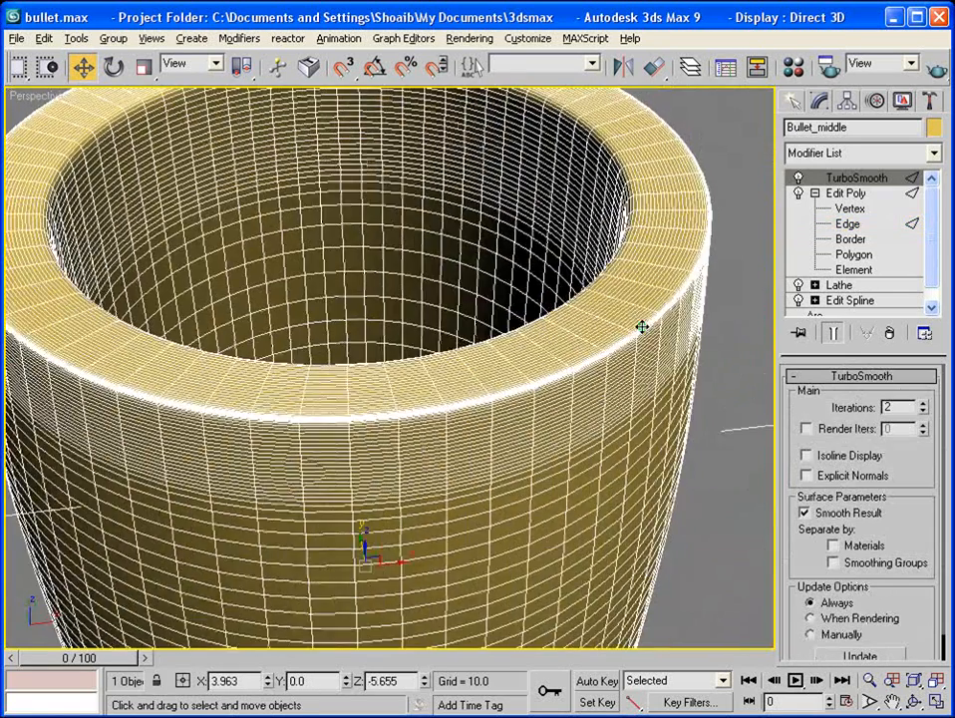
# Step: Render the Perspective view with TurboSmooth turned on to check the smoothed upper rim of Bullet_middle
pyautogui.scroll(2, 642, 326)
pyautogui.click(938, 66)
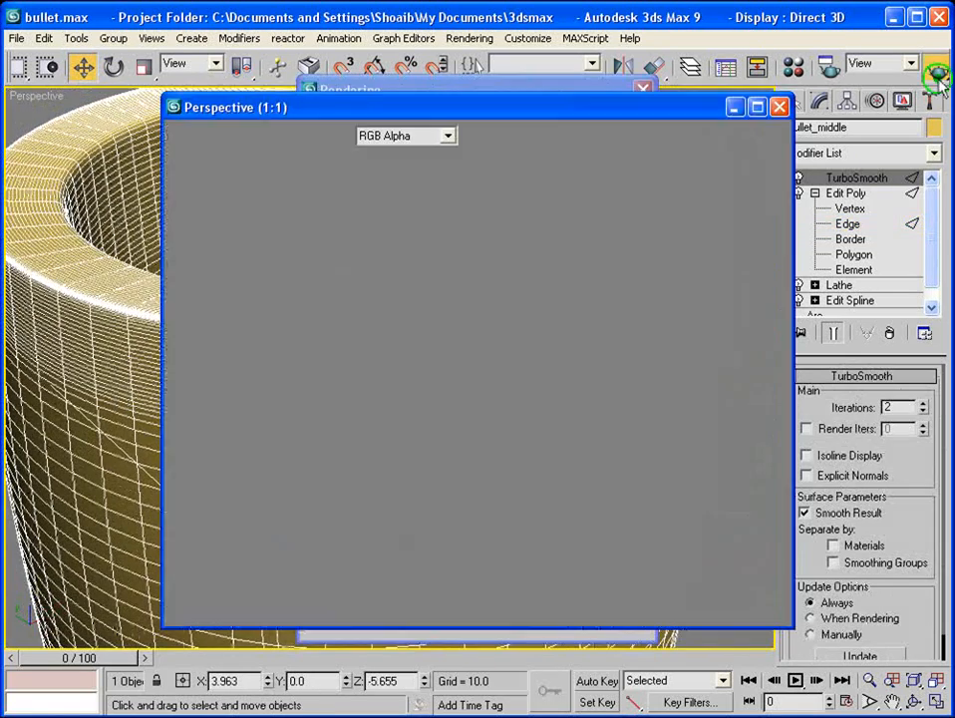
pyautogui.click(781, 107)
pyautogui.moveTo(631, 343); pyautogui.dragTo(610, 340, button='middle')
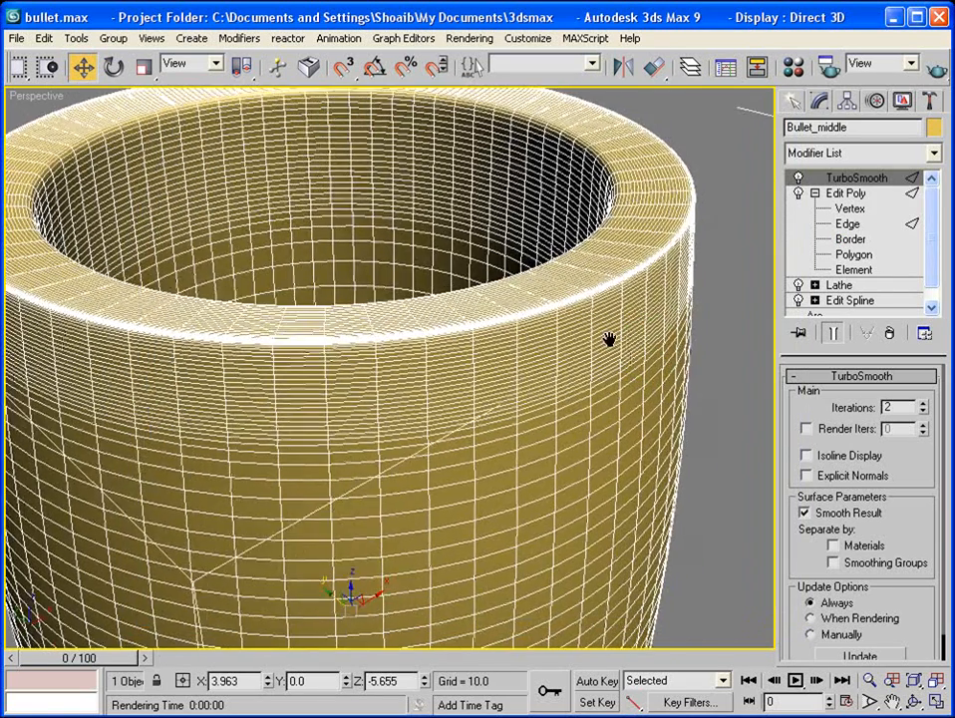
# Step: Turn off TurboSmooth on Bullet_middle and return to the Edge level of Edit Poly, facing the lower open end
pyautogui.scroll(-5, 611, 369)
pyautogui.moveTo(612, 384)
pyautogui.keyDown('alt'); pyautogui.mouseDown(button='middle')
pyautogui.moveTo(654, 224)
pyautogui.moveTo(572, 330)
pyautogui.moveTo(596, 377)
pyautogui.mouseUp(button='middle'); pyautogui.keyUp('alt')
pyautogui.click(815, 193)
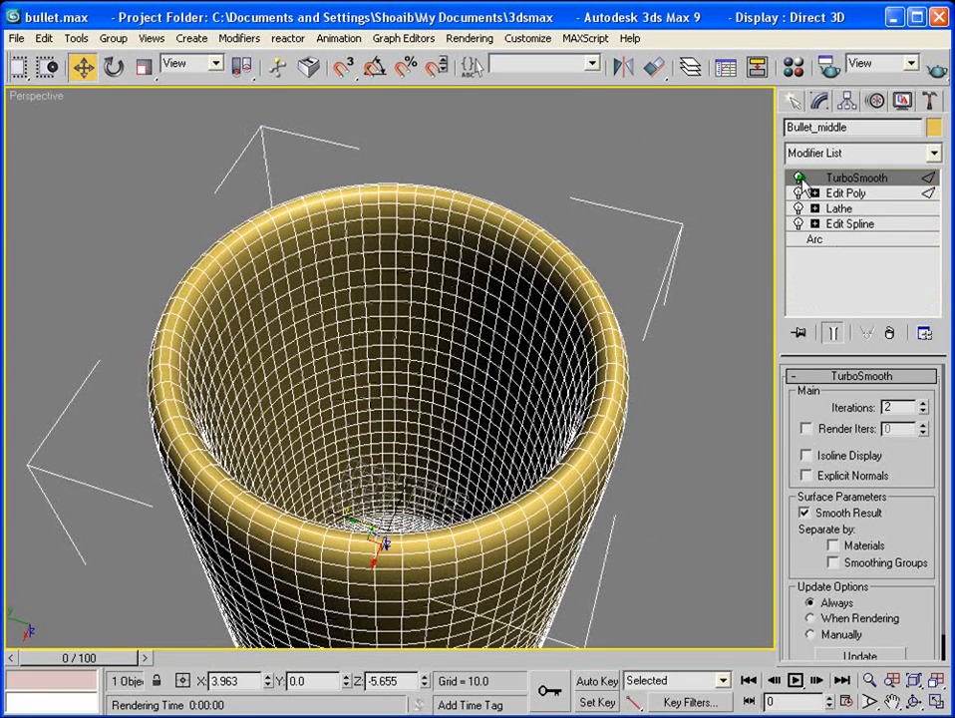
pyautogui.click(815, 194)
pyautogui.click(798, 177)
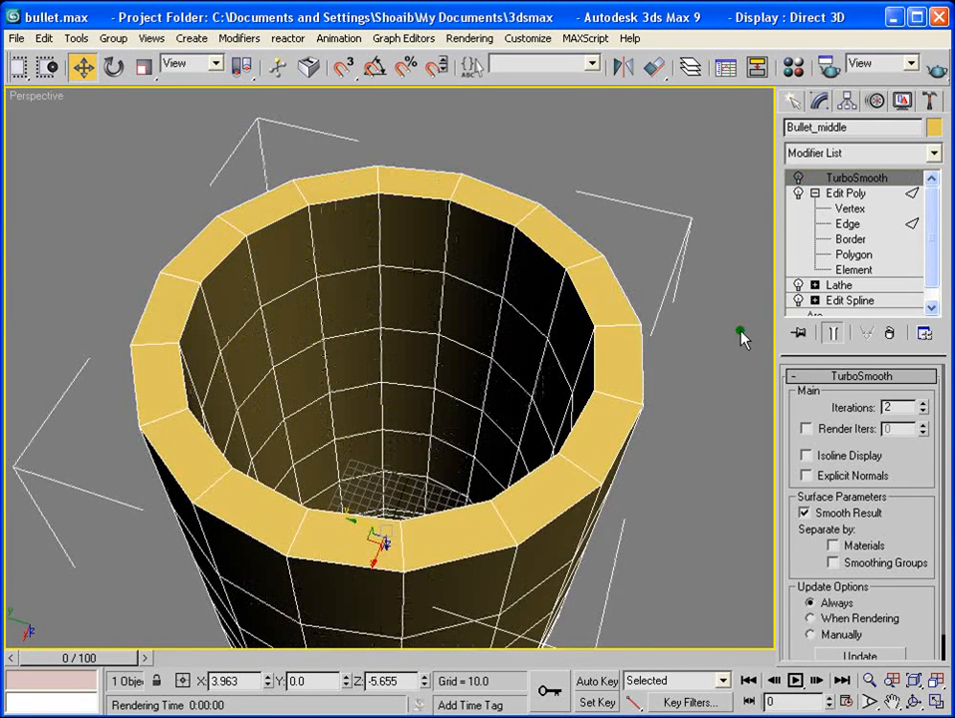
pyautogui.keyDown('alt'); pyautogui.moveTo(743, 335); pyautogui.dragTo(593, 377, button='middle'); pyautogui.keyUp('alt')
pyautogui.press('2')
# Step: Ring-select the short edges across the flat lower rim of Bullet_middle and connect them with 5 segments
pyautogui.click(586, 298)
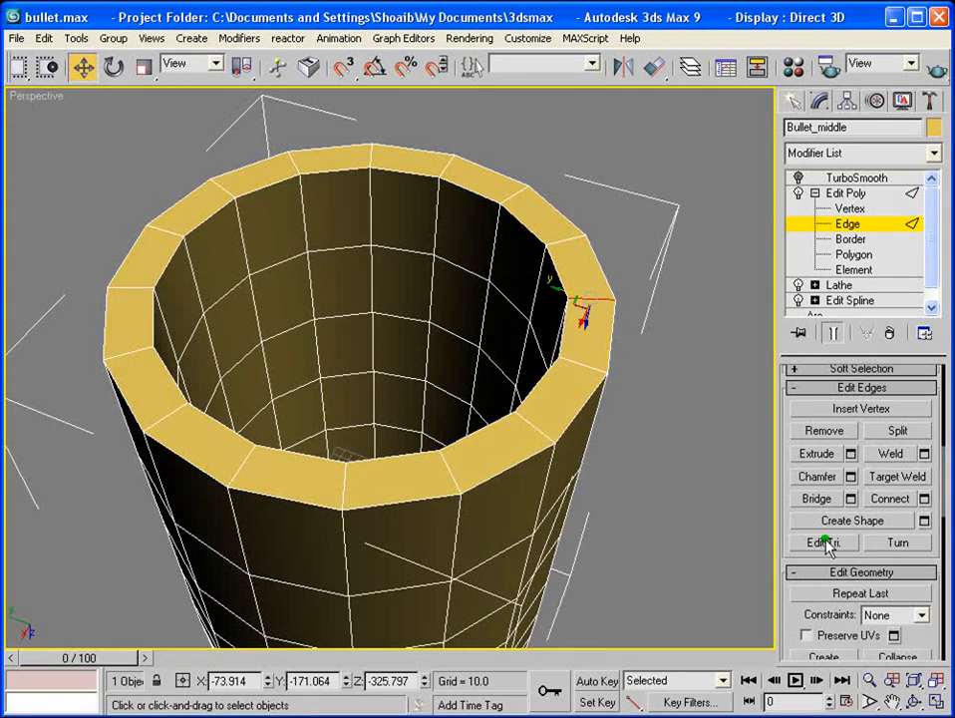
pyautogui.scroll(5, 891, 395)
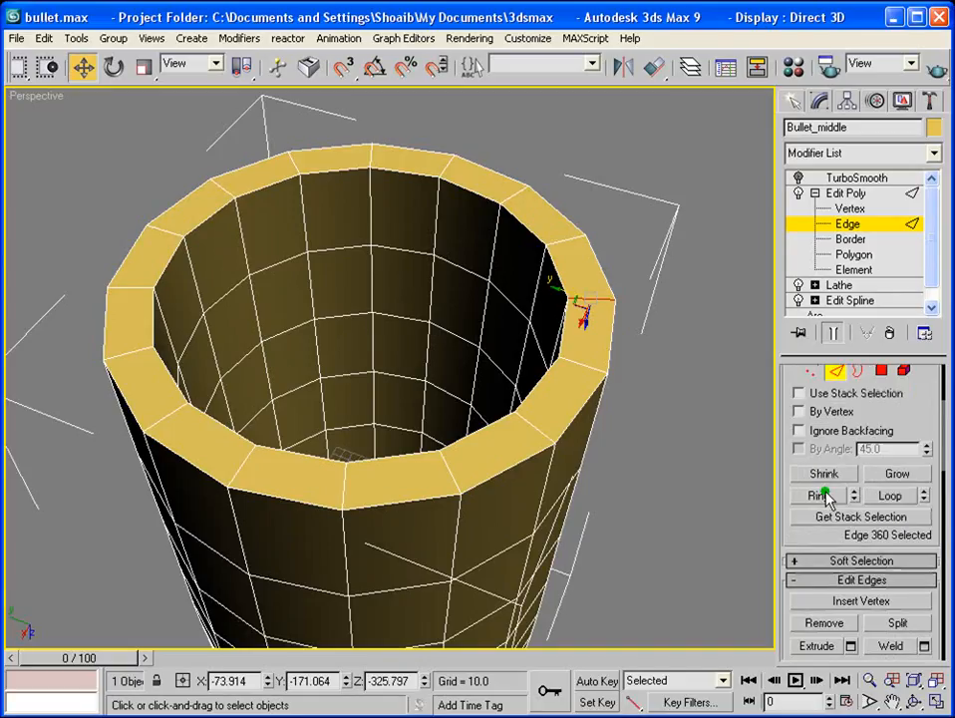
pyautogui.click(817, 495)
pyautogui.moveTo(799, 535); pyautogui.dragTo(814, 290)
pyautogui.click(925, 413)
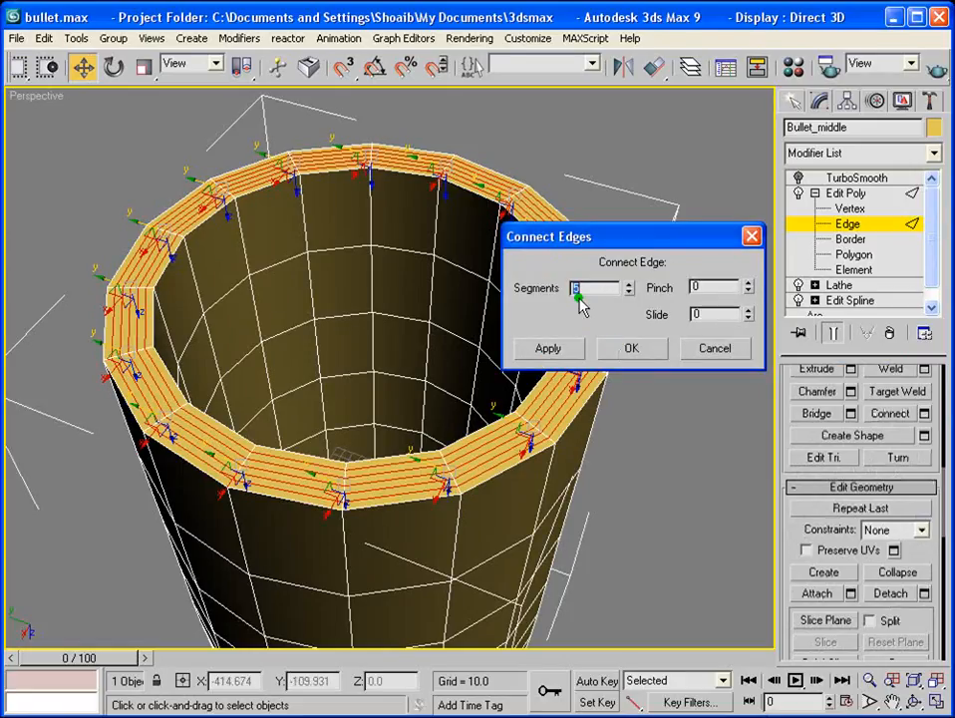
pyautogui.click(630, 351)
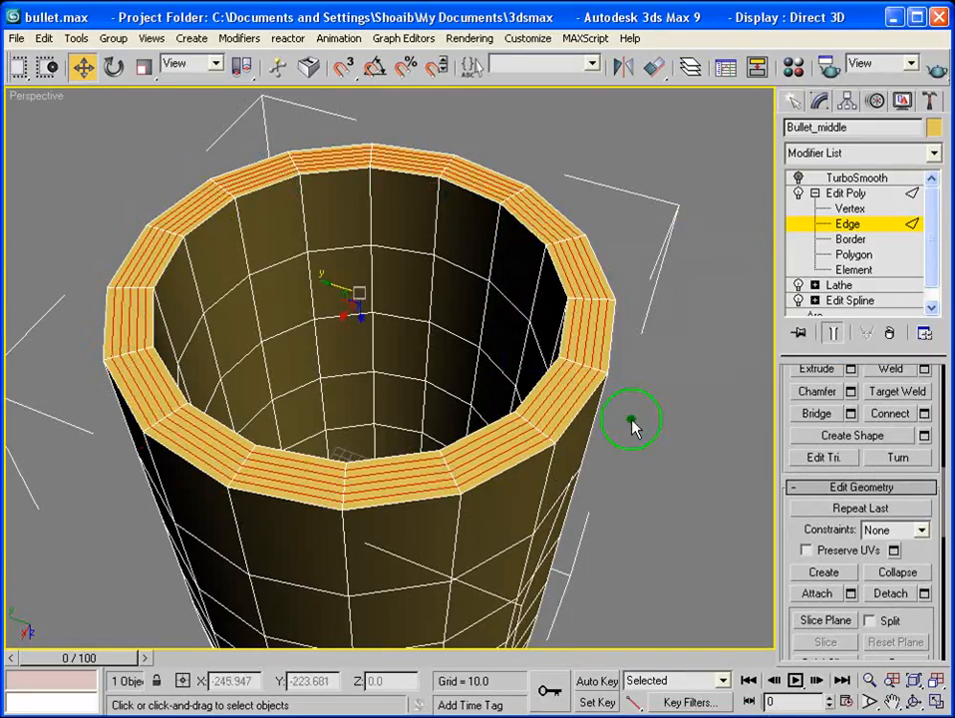
# Step: Select the lengthwise edges of Bullet_middle nearest the lower rim and connect them with 9 segments
pyautogui.keyDown('alt'); pyautogui.moveTo(631, 422); pyautogui.dragTo(533, 399, button='middle'); pyautogui.keyUp('alt')
pyautogui.keyDown('alt'); pyautogui.moveTo(327, 305); pyautogui.dragTo(549, 279, button='middle'); pyautogui.keyUp('alt')
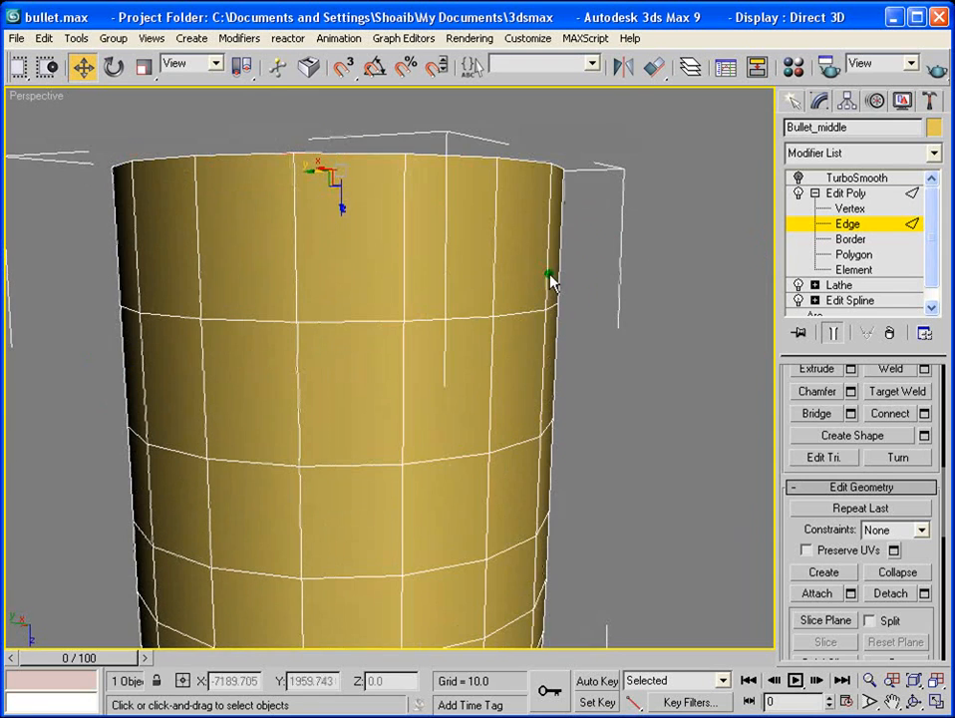
pyautogui.moveTo(615, 245); pyautogui.dragTo(66, 266)
pyautogui.keyDown('alt'); pyautogui.moveTo(299, 289); pyautogui.dragTo(424, 291, button='middle'); pyautogui.keyUp('alt')
pyautogui.click(925, 414)
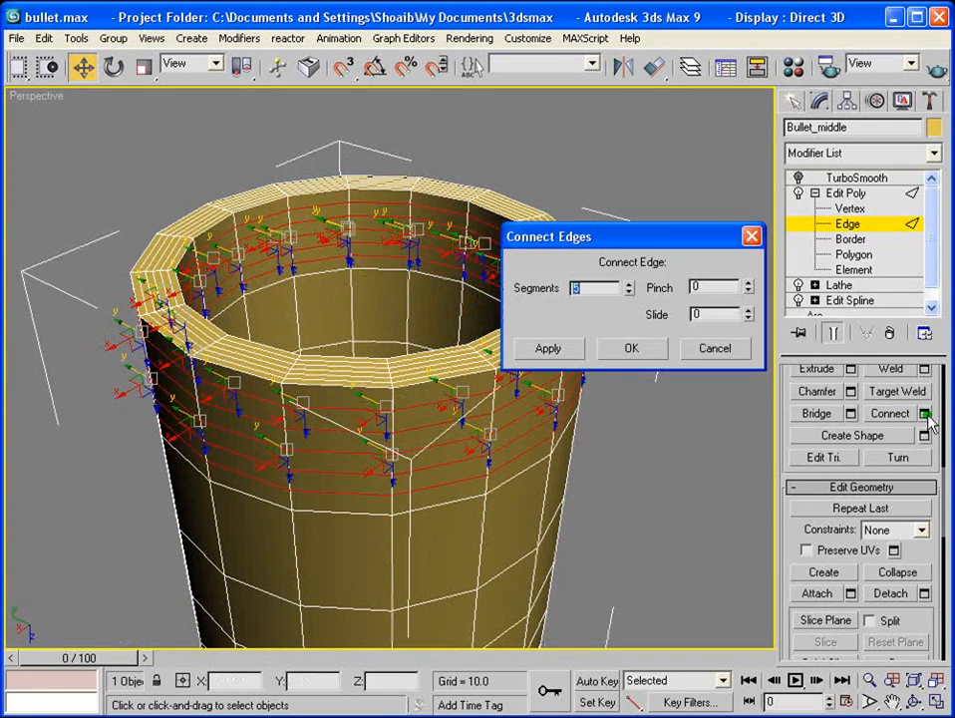
pyautogui.click(630, 284)
pyautogui.click(630, 284)
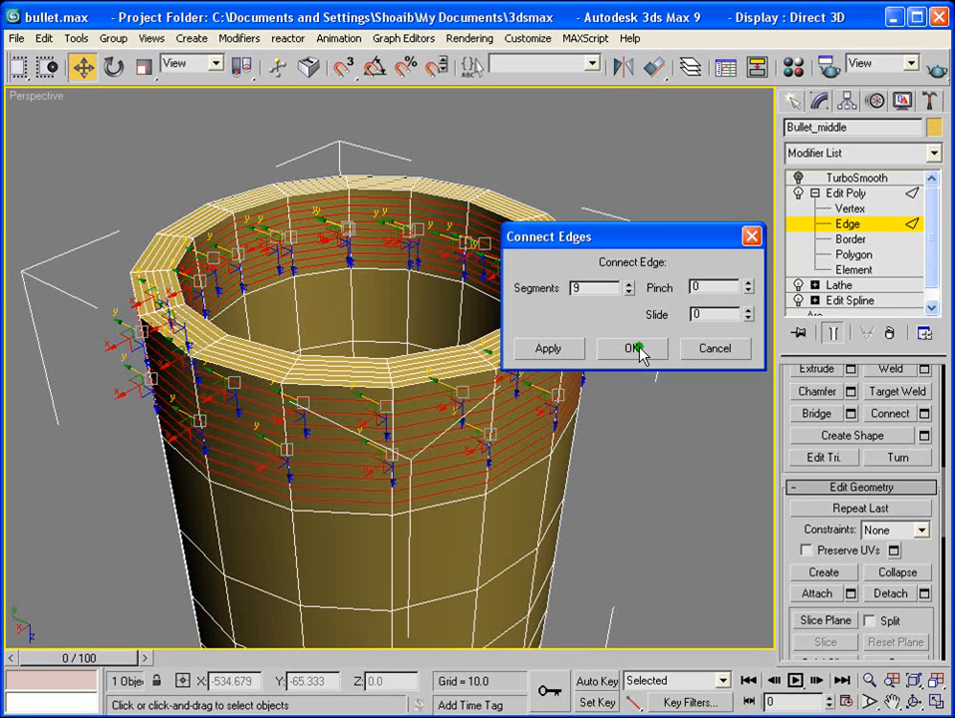
pyautogui.click(635, 348)
# Step: Loop-select the outer edge of Bullet_middle's lower rim and chamfer it with an amount of 1.0
pyautogui.scroll(6, 492, 390)
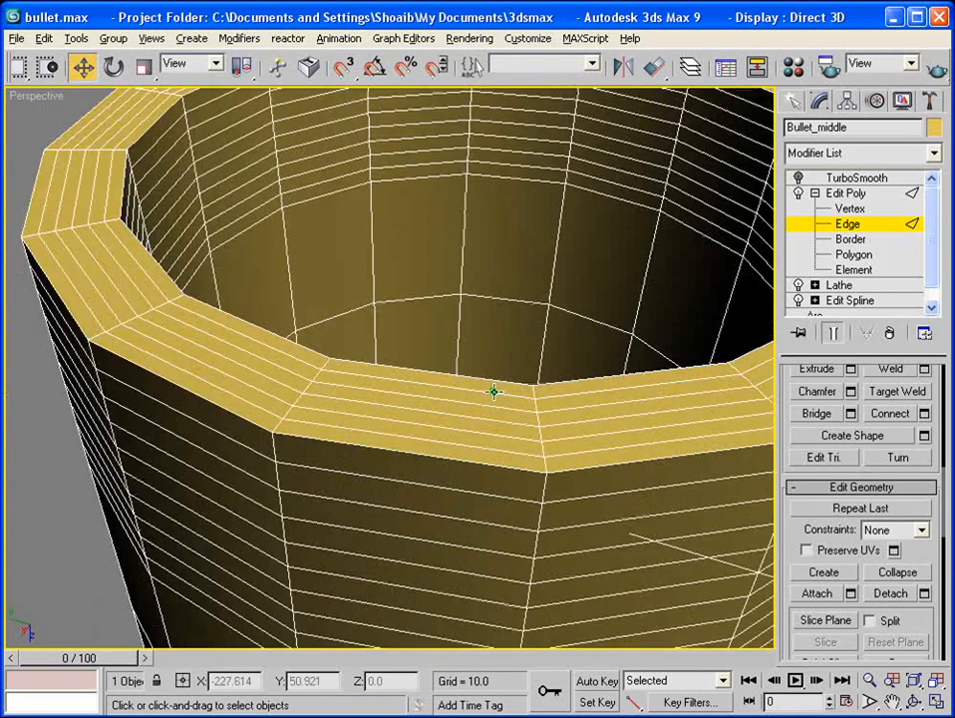
pyautogui.keyDown('alt'); pyautogui.moveTo(486, 387); pyautogui.dragTo(592, 407, button='middle'); pyautogui.keyUp('alt')
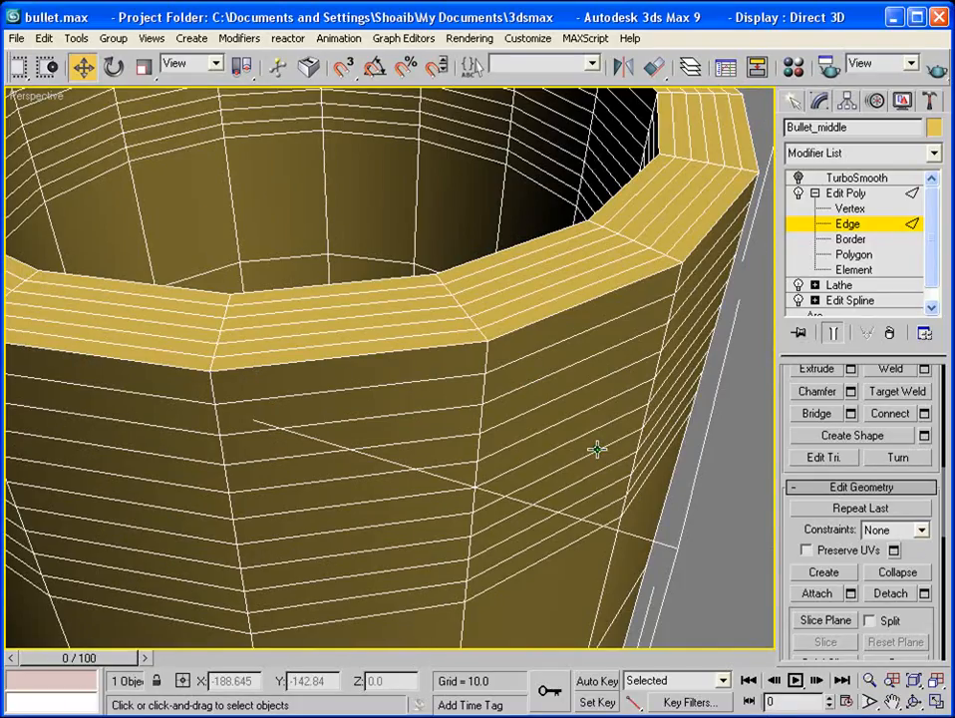
pyautogui.keyDown('alt'); pyautogui.moveTo(442, 356); pyautogui.dragTo(746, 409, button='middle'); pyautogui.keyUp('alt')
pyautogui.click(616, 308)
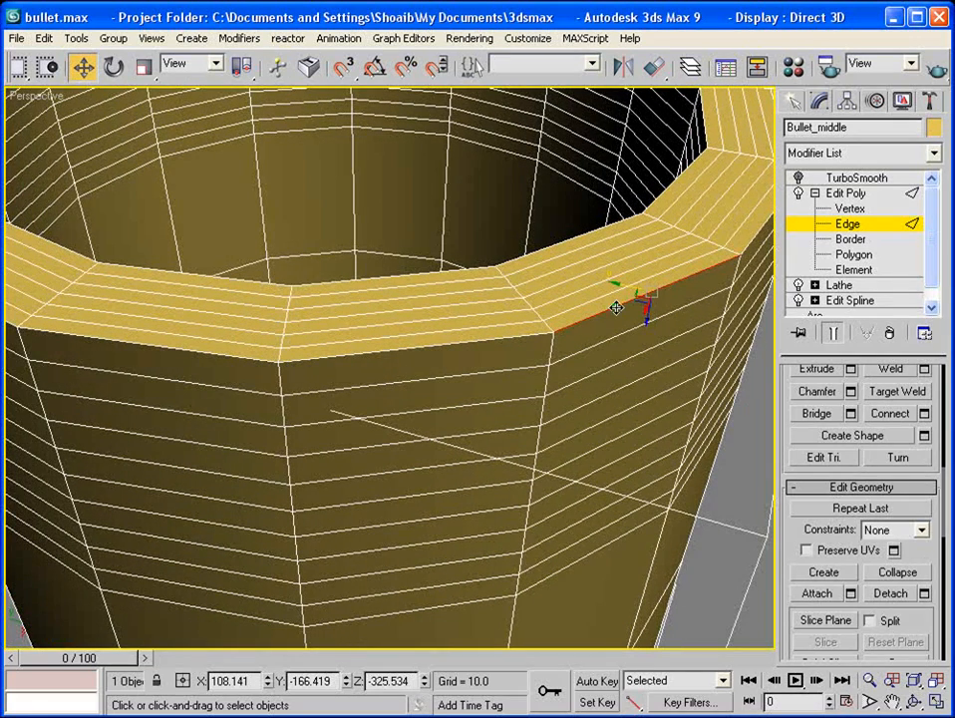
pyautogui.scroll(8, 900, 578)
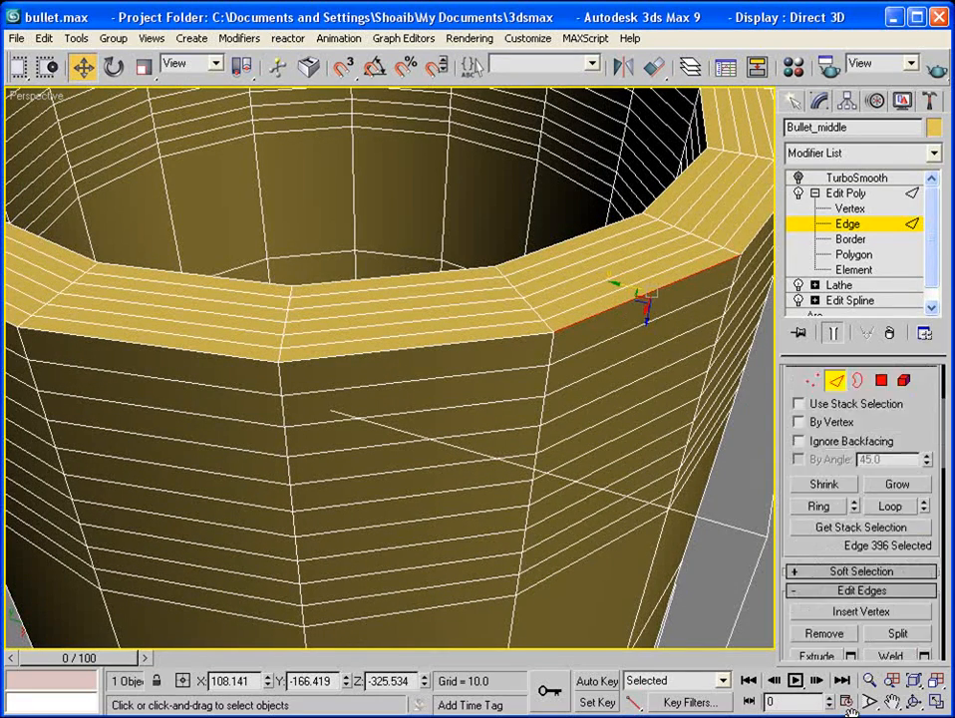
pyautogui.click(891, 571)
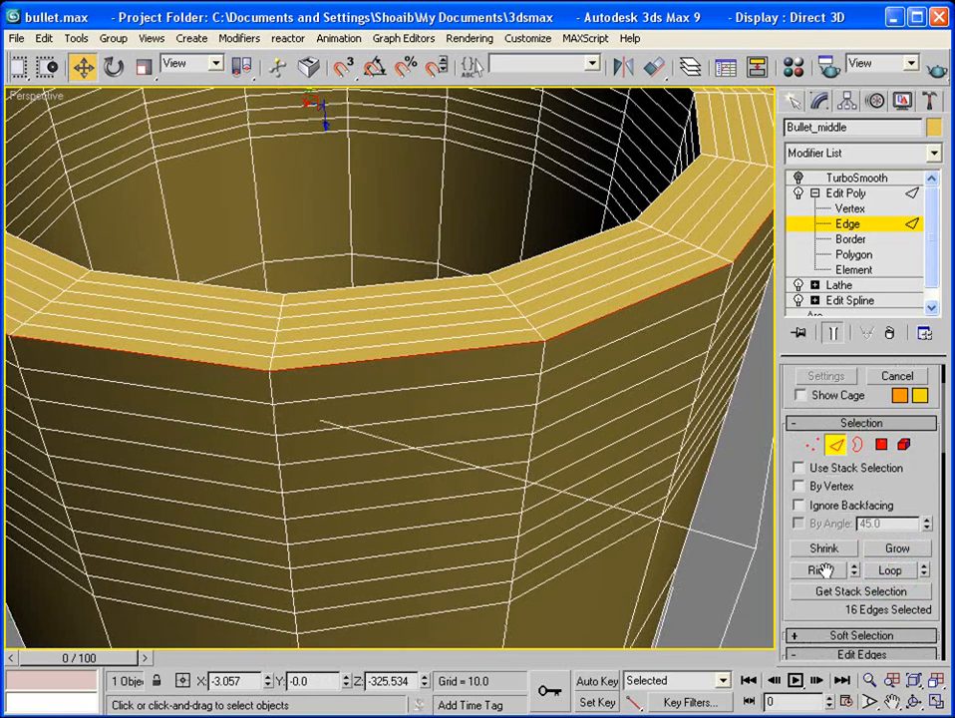
pyautogui.scroll(-5, 884, 505)
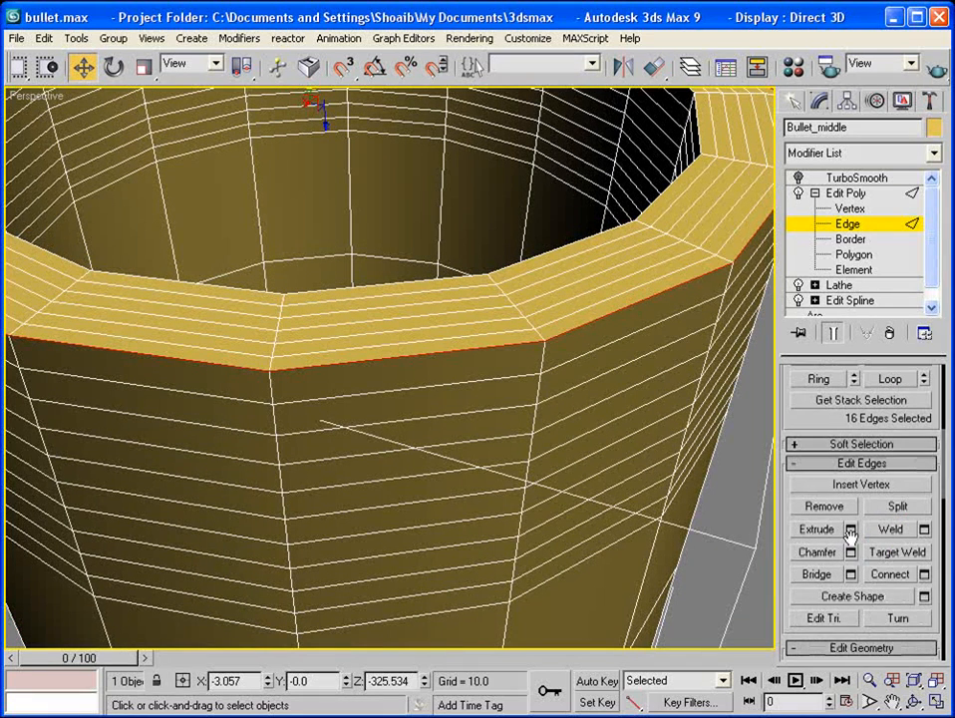
pyautogui.click(850, 553)
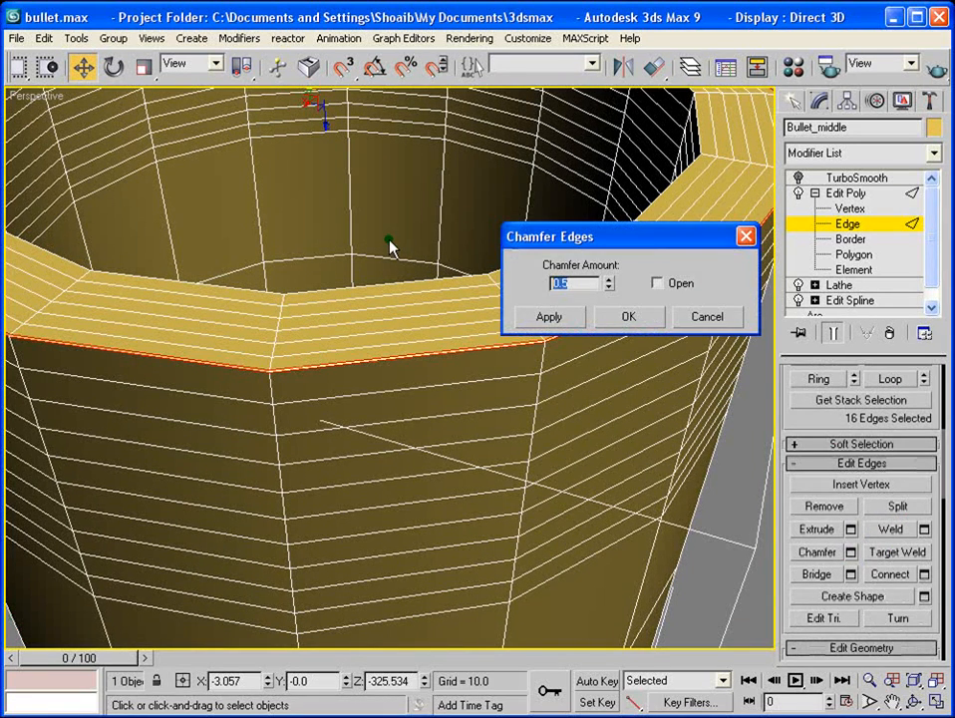
pyautogui.press('Return')
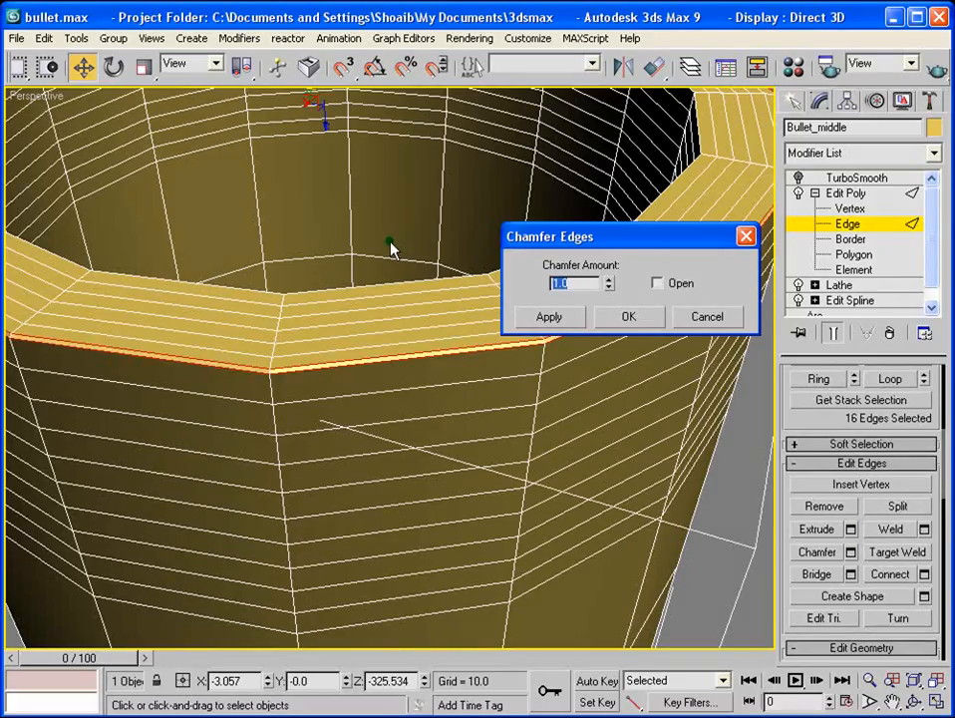
pyautogui.click(546, 317)
# Step: Chamfer the resulting lower rim edges a second time with an amount of 0.5
pyautogui.doubleClick(584, 283)
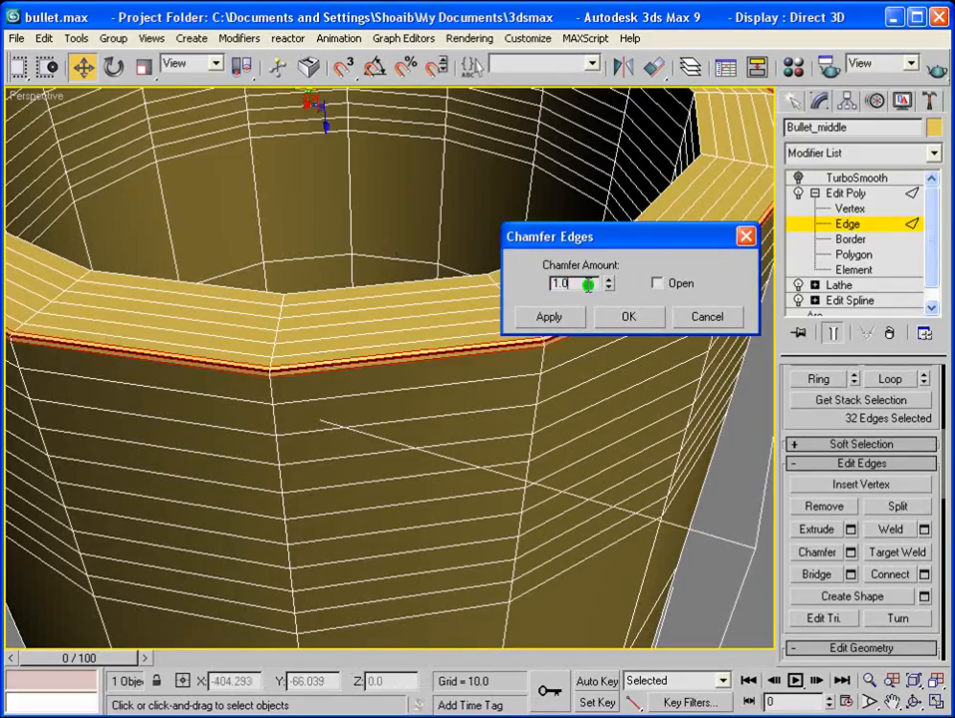
pyautogui.write('.5')
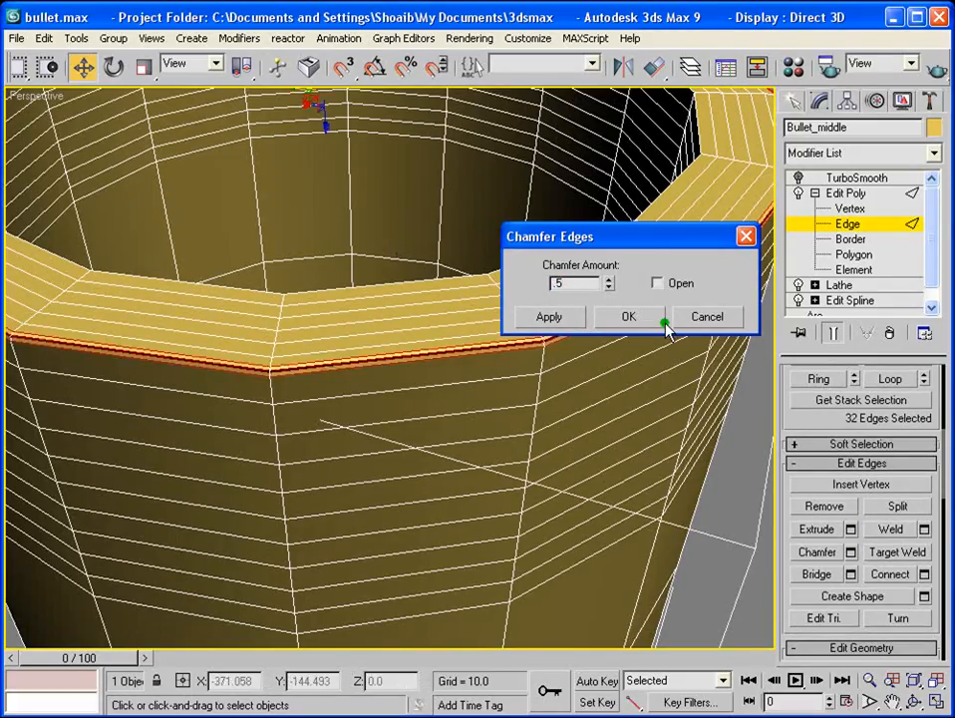
pyautogui.press('Return')
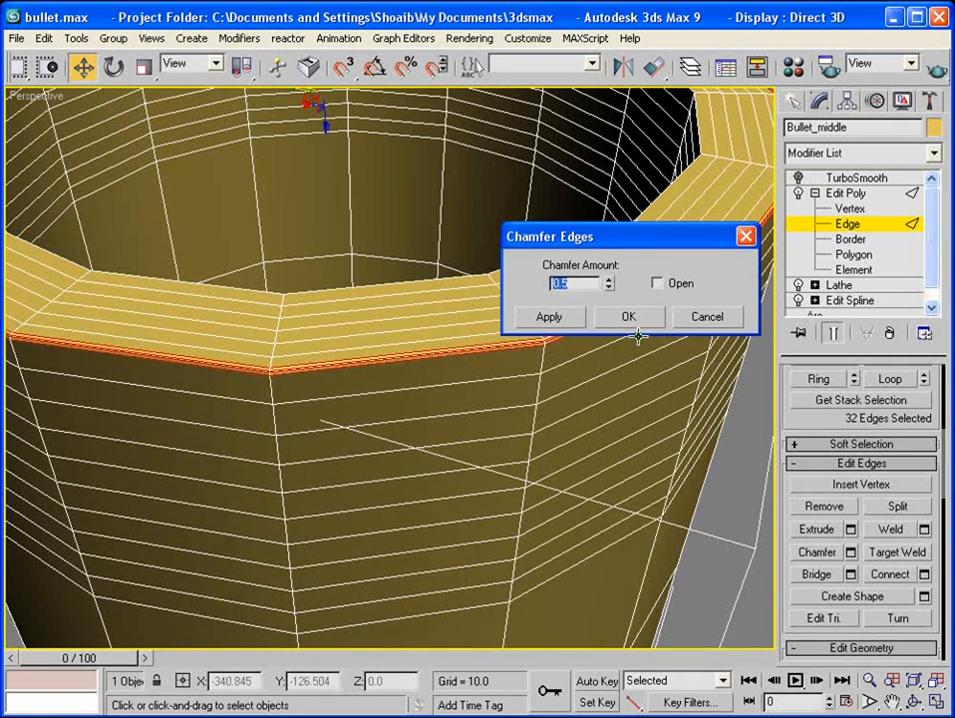
pyautogui.click(625, 316)
# Step: Check the lower rim of Bullet_middle with TurboSmooth on, view the whole deselected part, and return to the four-viewport layout
pyautogui.click(856, 178)
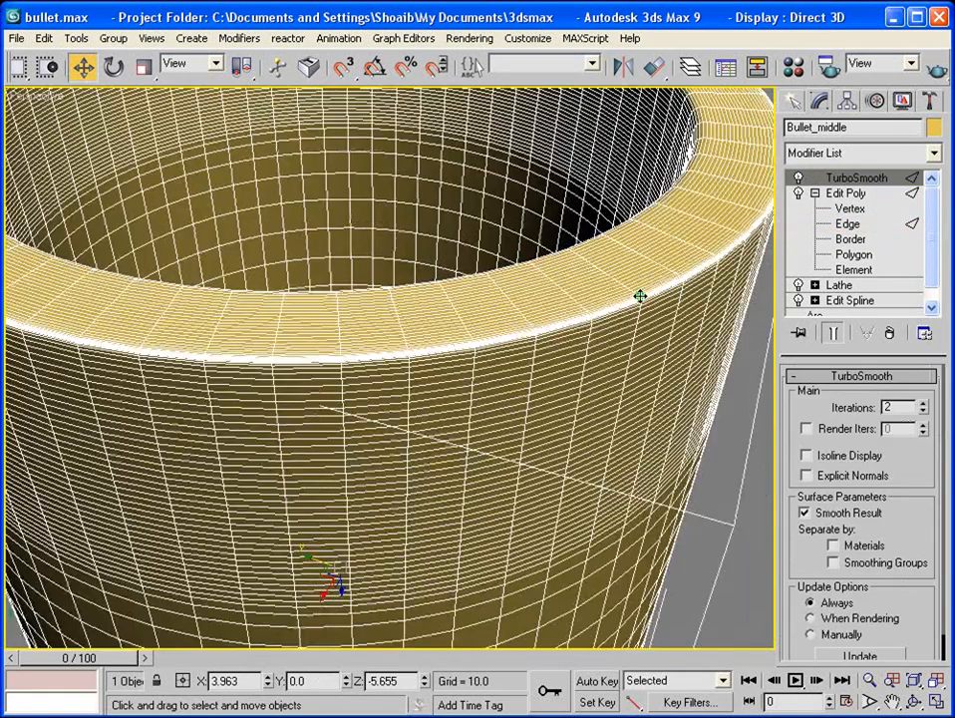
pyautogui.moveTo(639, 294); pyautogui.dragTo(678, 145, button='middle')
pyautogui.scroll(-4, 631, 307)
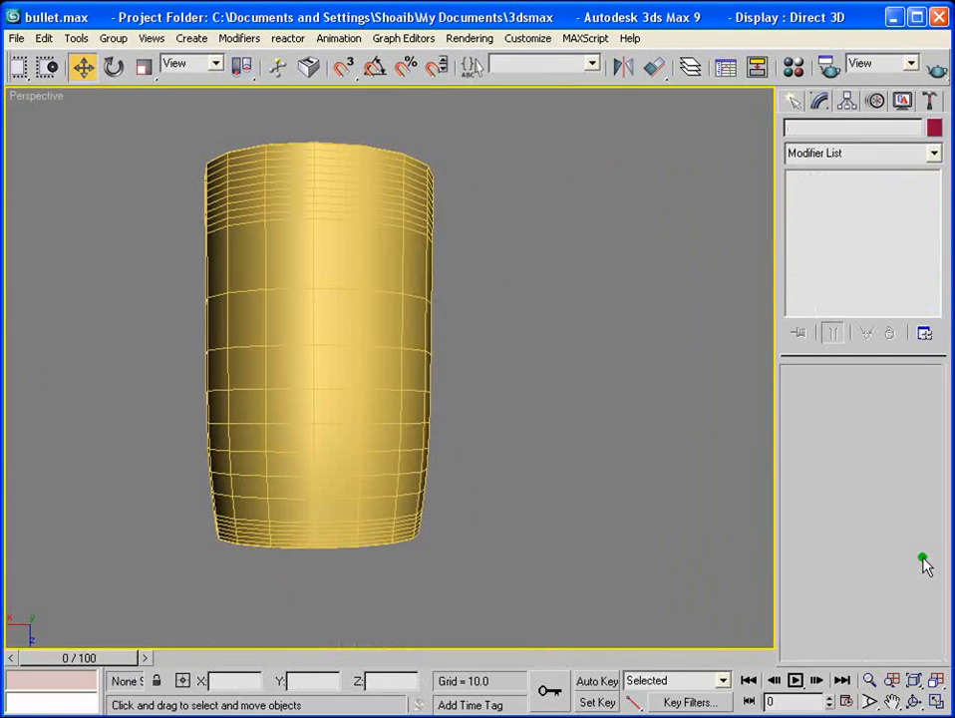
pyautogui.scroll(-3, 451, 376)
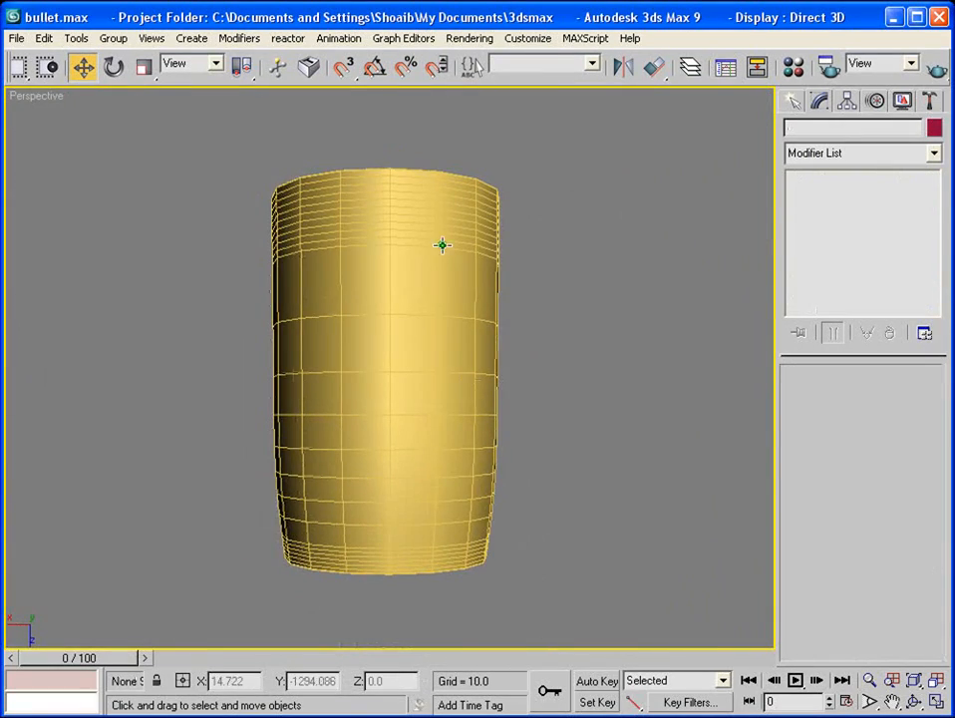
pyautogui.moveTo(431, 246); pyautogui.dragTo(476, 219, button='middle')
pyautogui.click(934, 704)
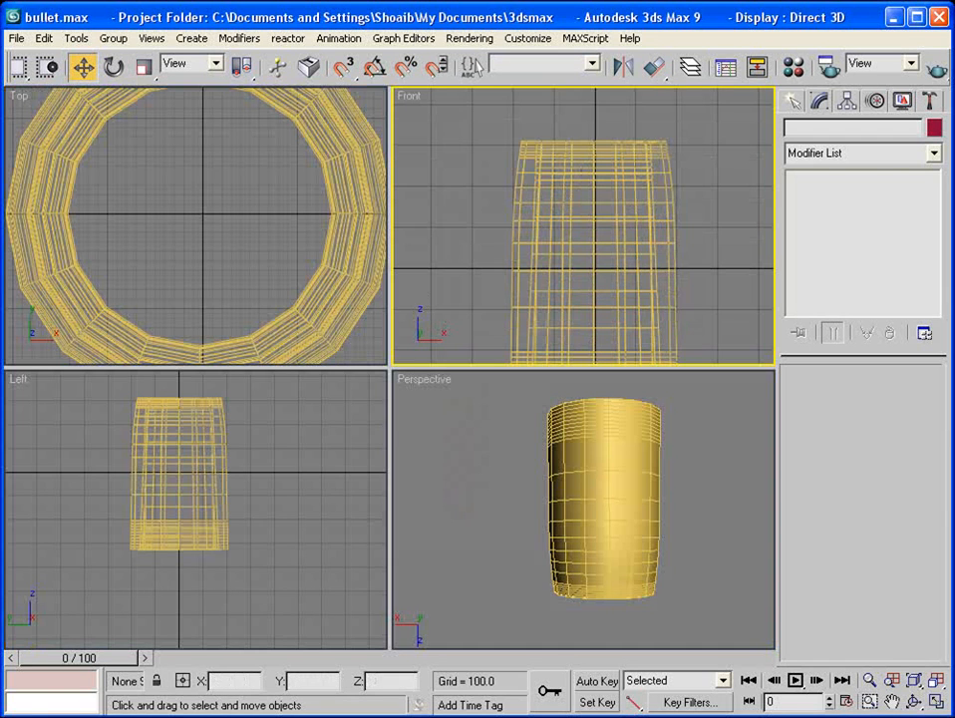
# Step: Examine the bullet reference image in Photoshop and the connector pieces of the finished model in bullet3.max
pyautogui.click(638, 387)
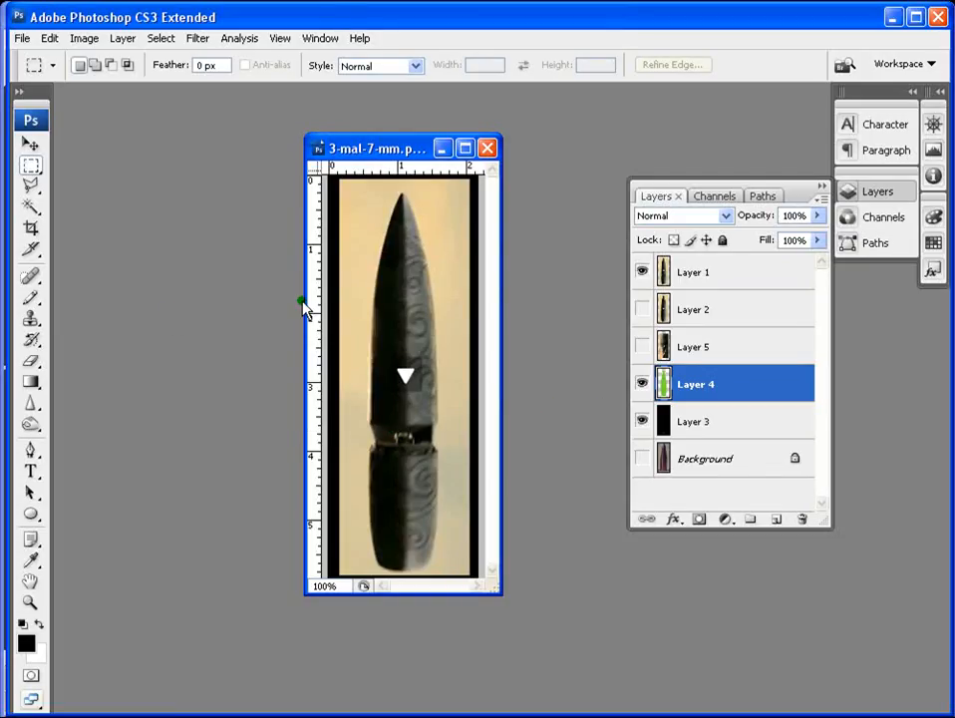
pyautogui.click(895, 16)
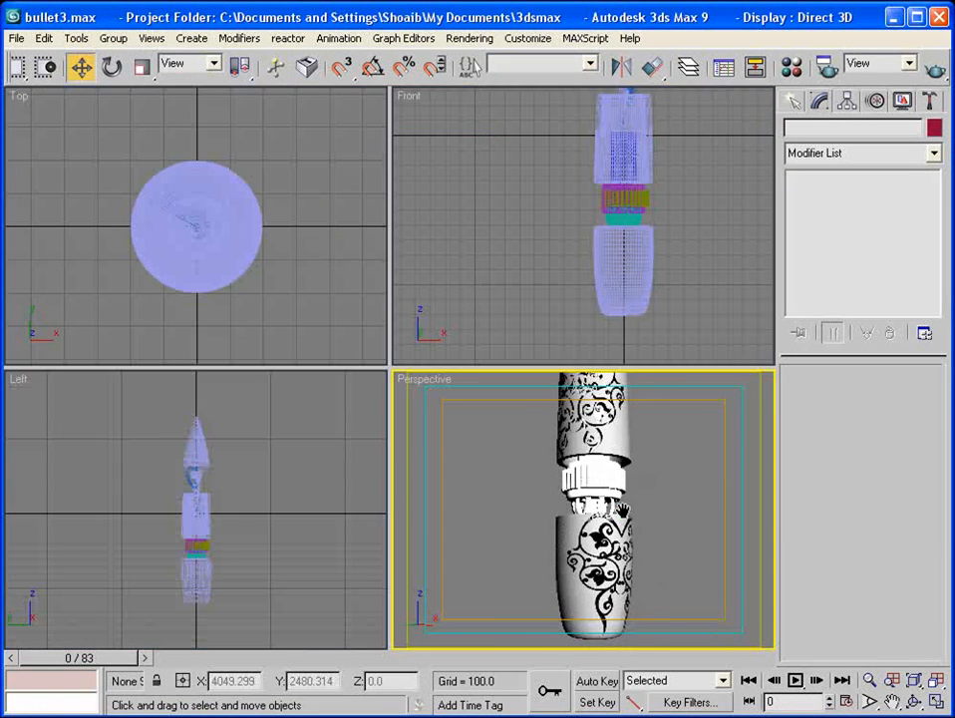
pyautogui.scroll(5, 621, 510)
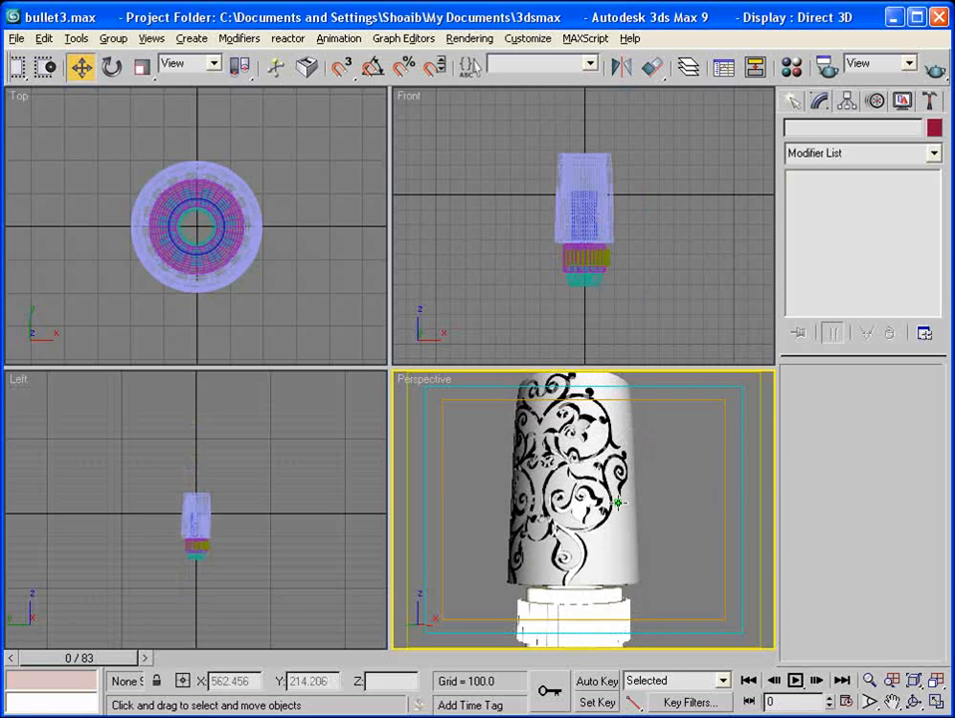
pyautogui.keyDown('alt'); pyautogui.moveTo(618, 503); pyautogui.dragTo(658, 499, button='middle'); pyautogui.keyUp('alt')
pyautogui.hotkey('alt', 'w')
pyautogui.keyDown('alt'); pyautogui.moveTo(480, 421); pyautogui.dragTo(461, 401, button='middle'); pyautogui.keyUp('alt')
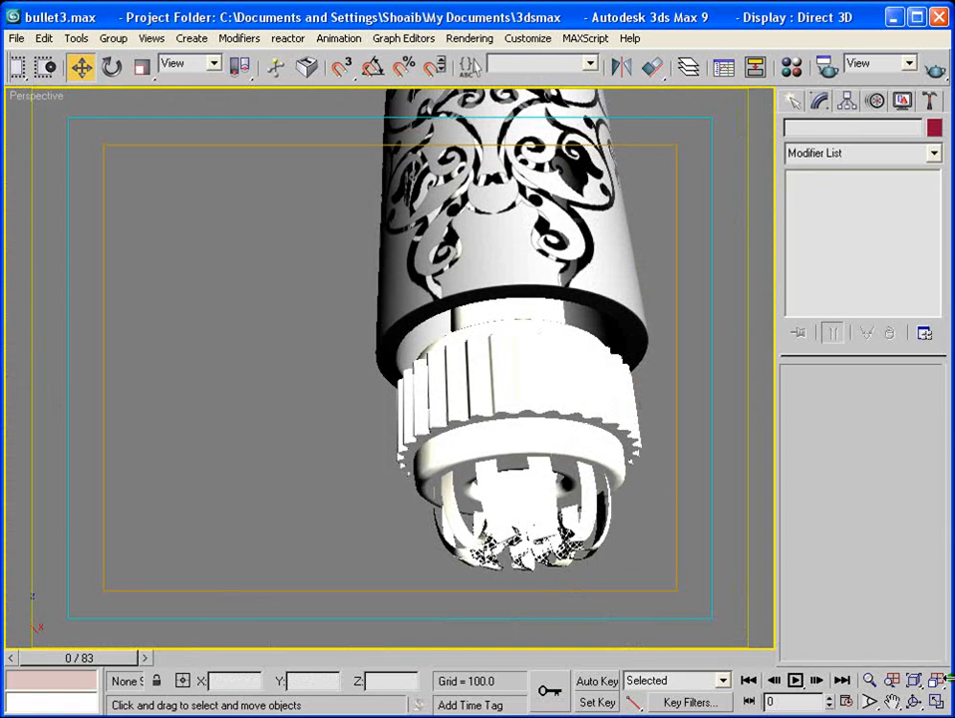
pyautogui.click(936, 680)
pyautogui.keyDown('alt'); pyautogui.moveTo(410, 439); pyautogui.dragTo(481, 294, button='middle'); pyautogui.keyUp('alt')
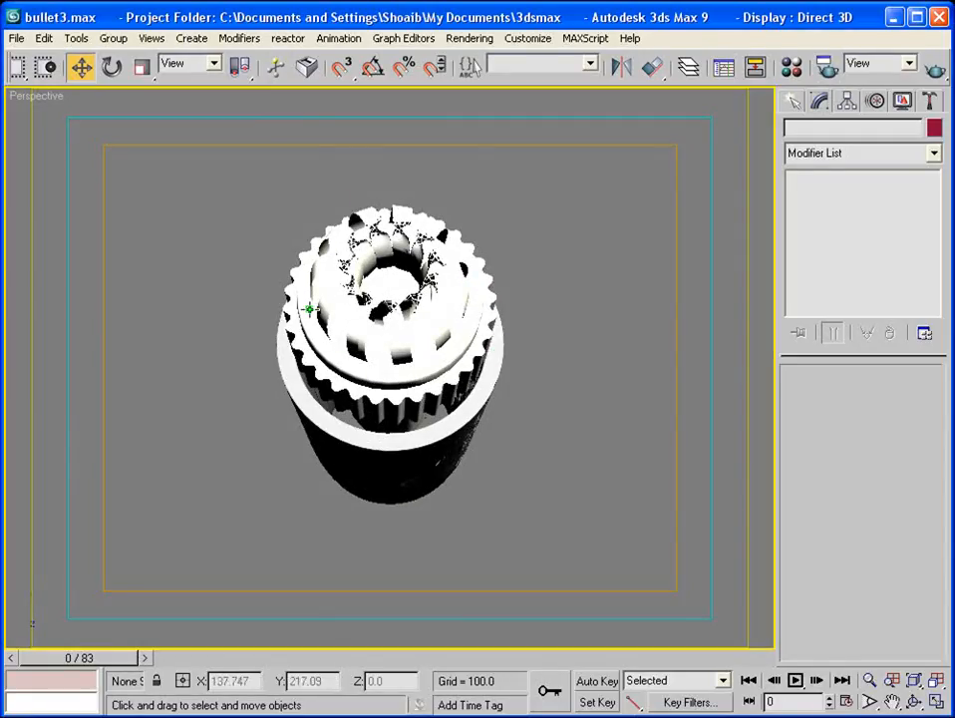
pyautogui.keyDown('alt'); pyautogui.moveTo(436, 240); pyautogui.dragTo(437, 433, button='middle'); pyautogui.keyUp('alt')
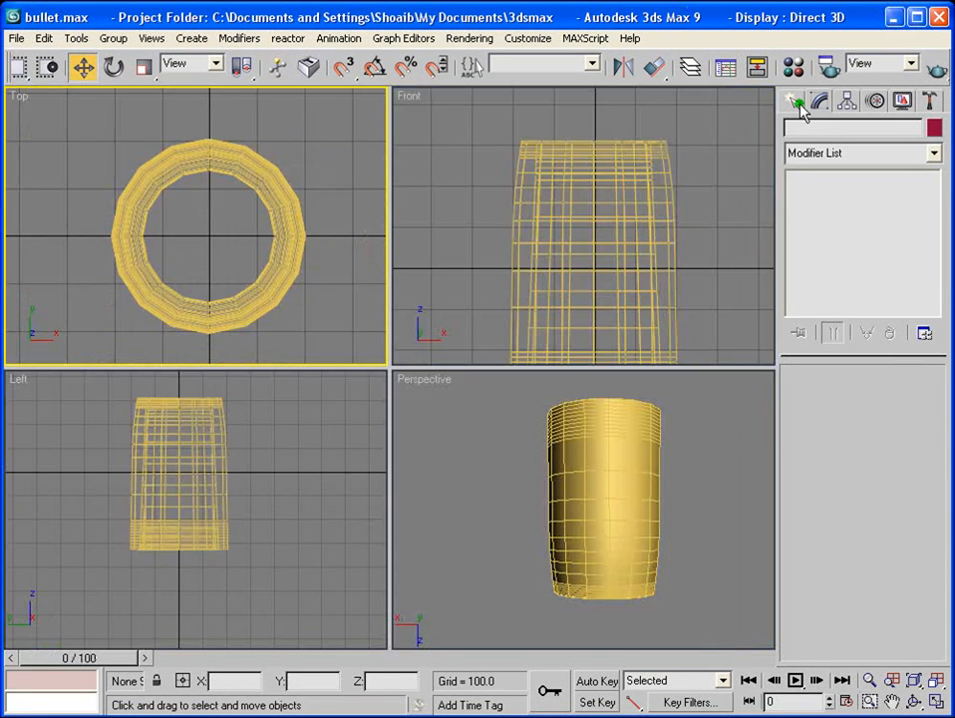
# Step: Create a tube in the Top view about 200.6 by 135.5 in radius and 94.5 high, centred on the bullet
pyautogui.click(797, 99)
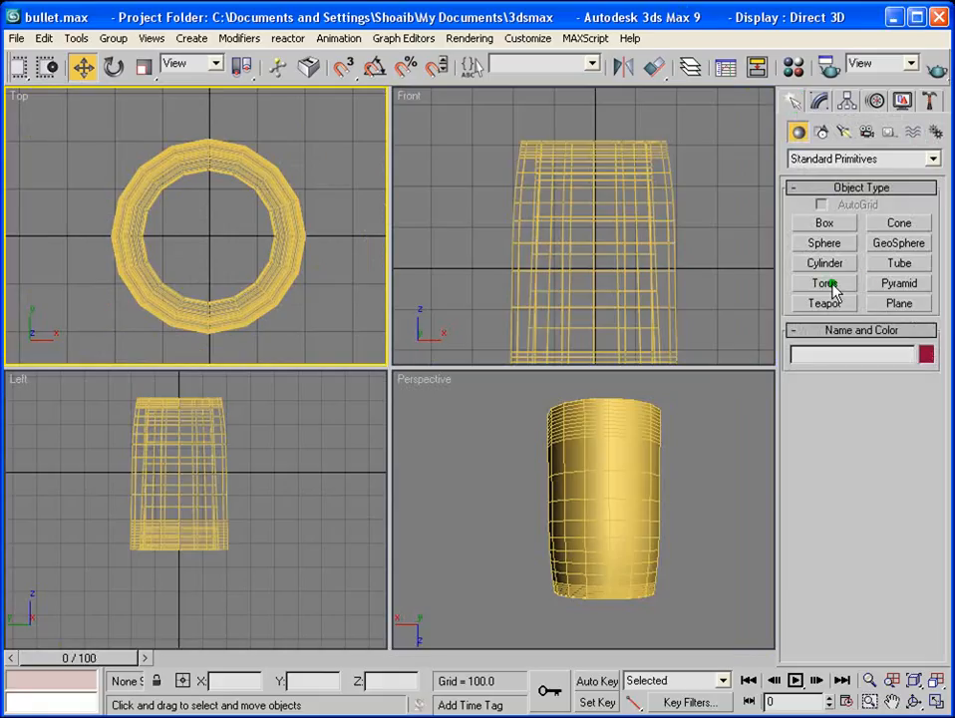
pyautogui.click(899, 263)
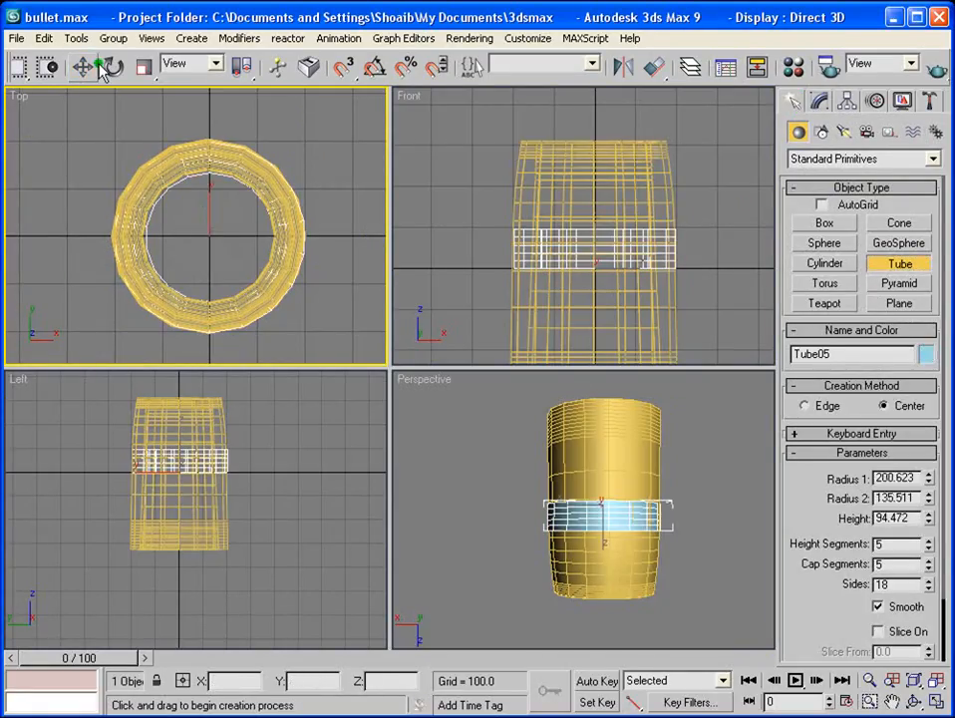
pyautogui.click(86, 67)
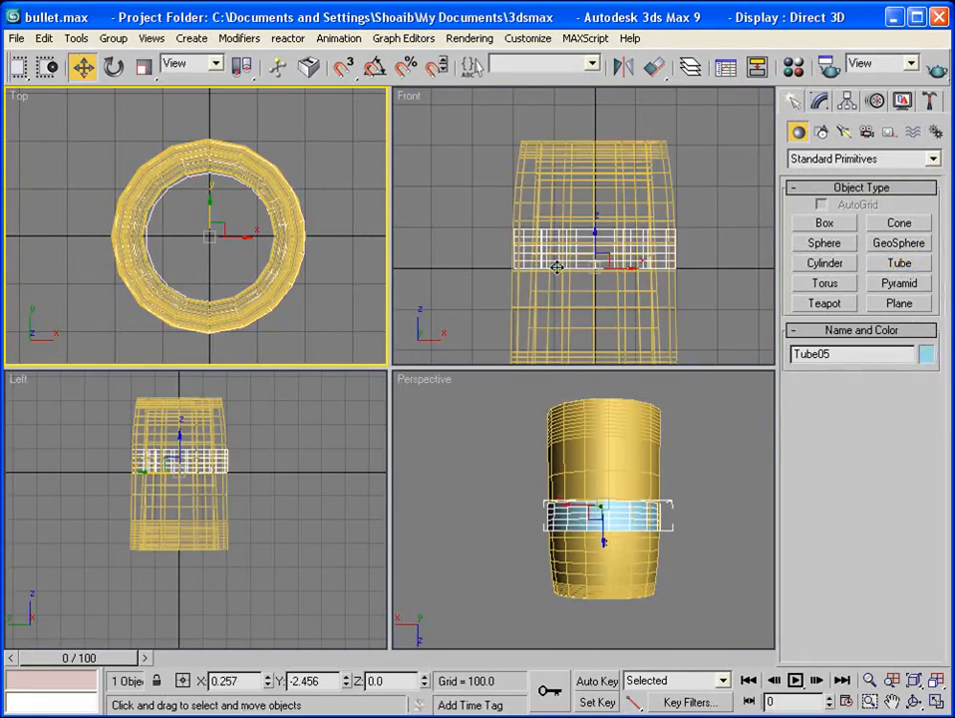
# Step: Align the tube to Bullet_middle, centre to centre, on the X, Y and Z positions
pyautogui.click(663, 67)
pyautogui.click(660, 162)
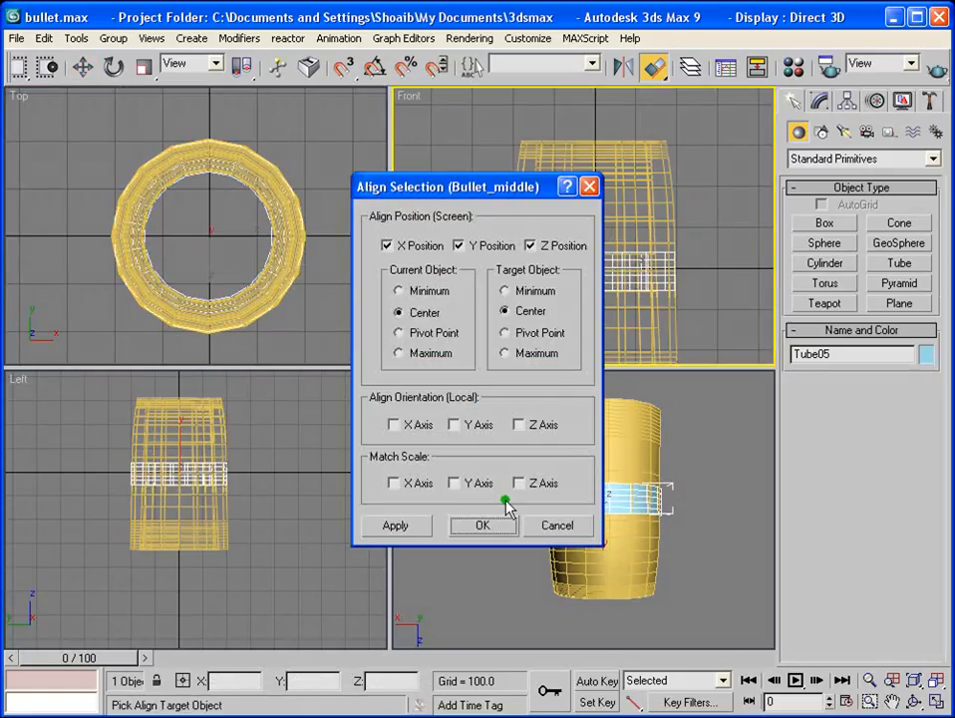
pyautogui.click(479, 525)
# Step: Move the tube along Z to just below the wide end of Bullet_middle, at about Z -460
pyautogui.moveTo(627, 516); pyautogui.dragTo(629, 499, button='middle')
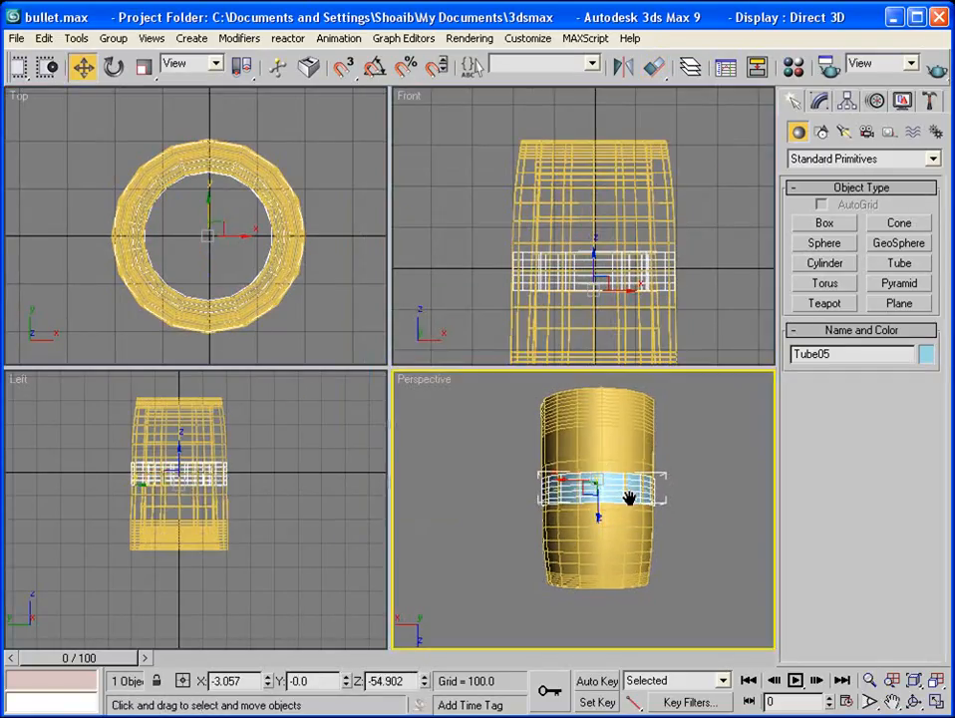
pyautogui.moveTo(599, 508); pyautogui.dragTo(610, 581)
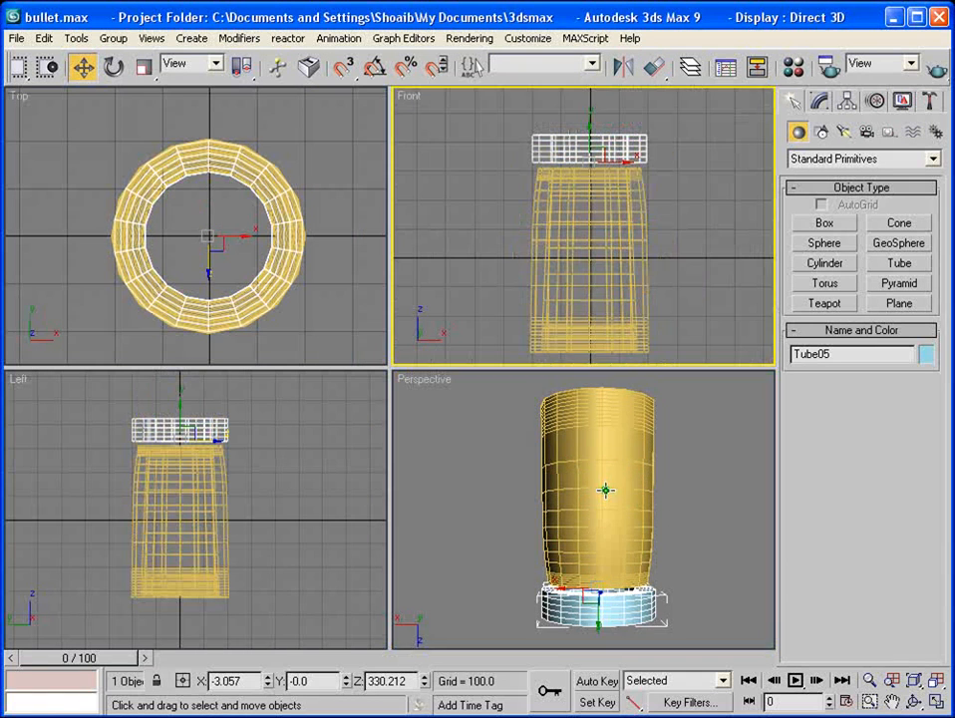
pyautogui.keyDown('alt'); pyautogui.moveTo(592, 534); pyautogui.dragTo(638, 233, button='middle'); pyautogui.keyUp('alt')
pyautogui.rightClick(640, 170)
pyautogui.moveTo(589, 128); pyautogui.dragTo(591, 317)
pyautogui.scroll(3, 591, 557)
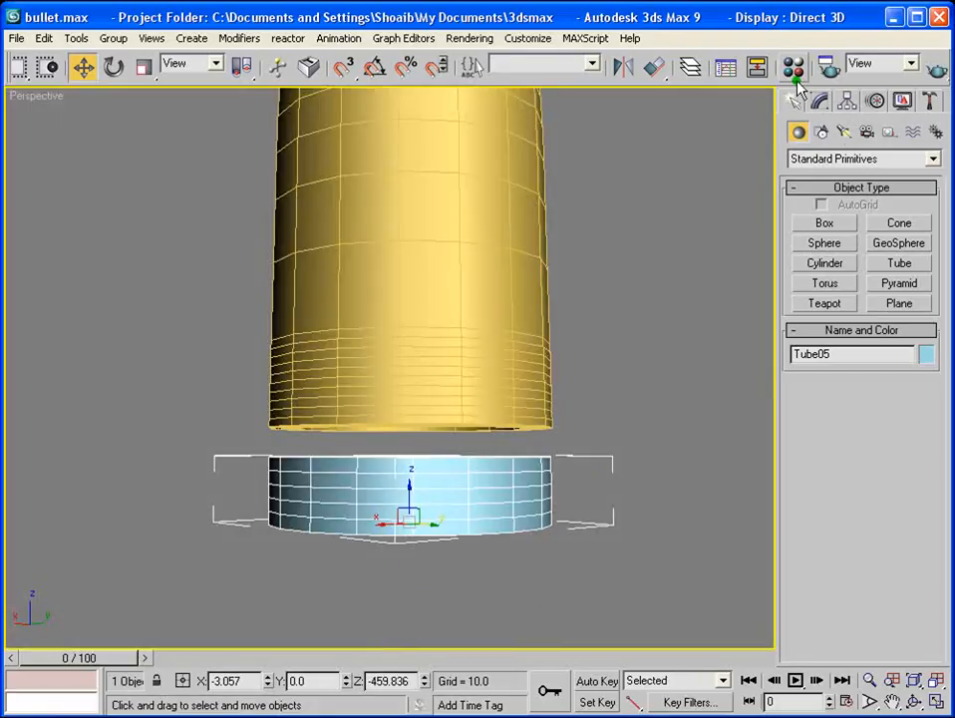
# Step: Reduce the tube's radii so it fits within Bullet_middle's opening, and lower it to about Z -478
pyautogui.click(816, 97)
pyautogui.moveTo(931, 440); pyautogui.dragTo(930, 381)
pyautogui.moveTo(375, 414); pyautogui.dragTo(388, 427, button='middle')
pyautogui.moveTo(421, 502); pyautogui.dragTo(422, 518)
pyautogui.keyDown('alt'); pyautogui.moveTo(460, 485); pyautogui.dragTo(512, 373, button='middle'); pyautogui.keyUp('alt')
pyautogui.moveTo(931, 404); pyautogui.dragTo(930, 473)
pyautogui.keyDown('alt'); pyautogui.moveTo(615, 404); pyautogui.dragTo(379, 499, button='middle'); pyautogui.keyUp('alt')
# Step: Apply a TurboSmooth modifier to the tube, inspect its rounded end, and return to the four-viewport layout
pyautogui.click(934, 152)
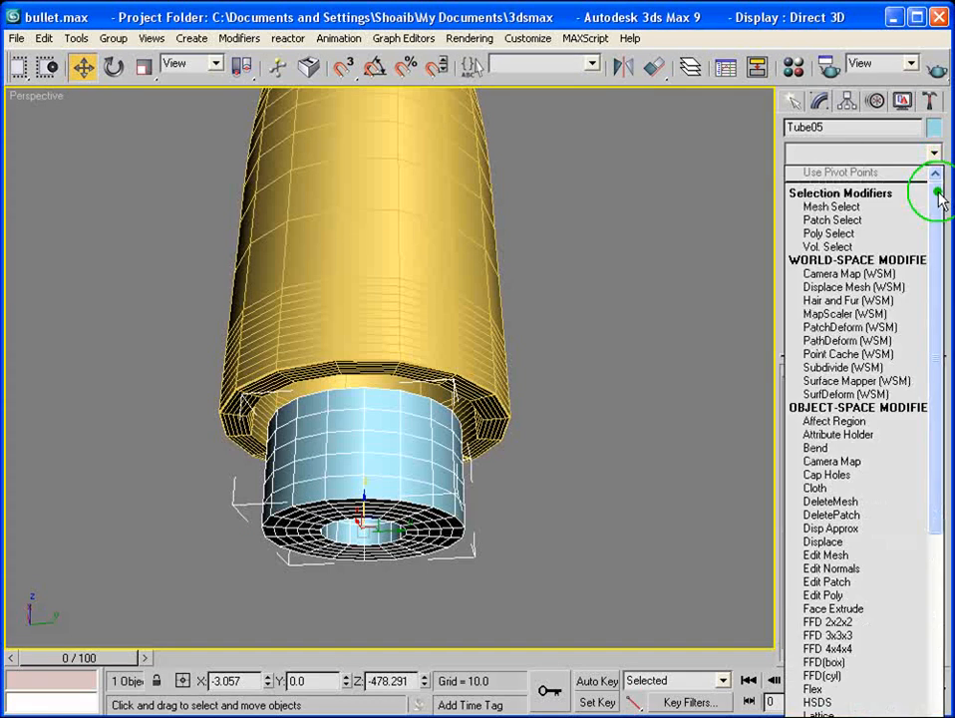
pyautogui.moveTo(933, 187); pyautogui.dragTo(945, 518)
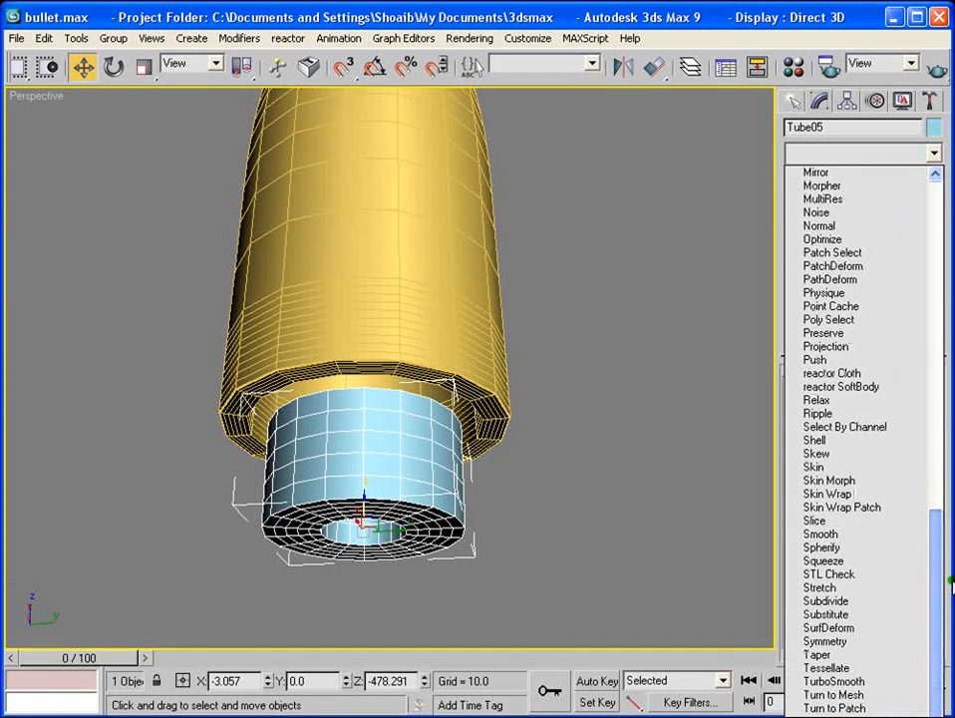
pyautogui.click(834, 681)
pyautogui.keyDown('alt'); pyautogui.moveTo(339, 369); pyautogui.dragTo(376, 279, button='middle'); pyautogui.keyUp('alt')
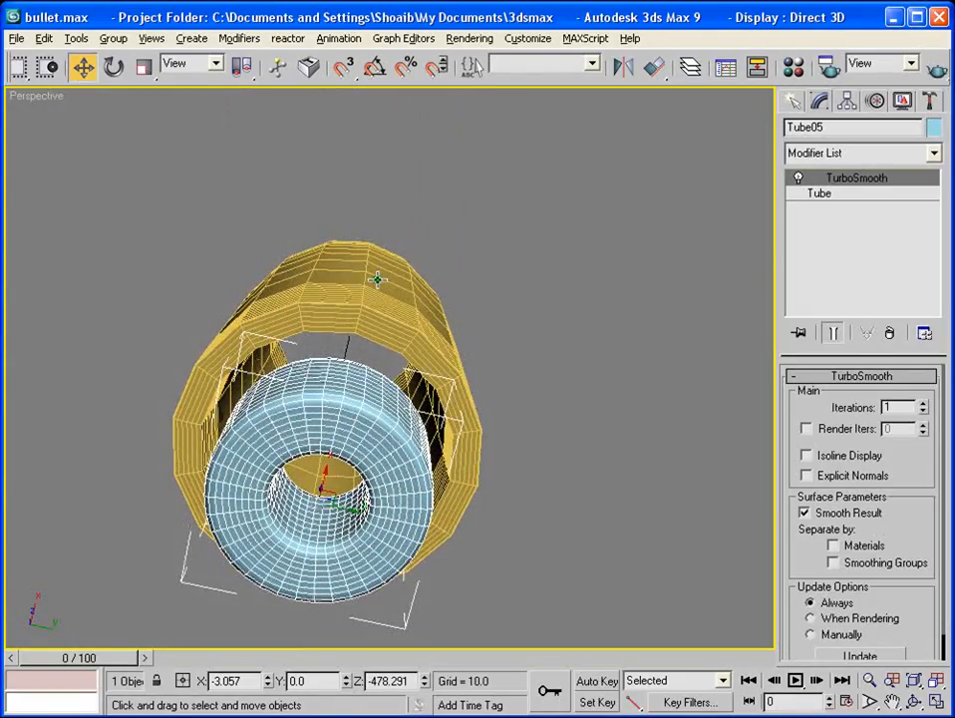
pyautogui.click(936, 702)
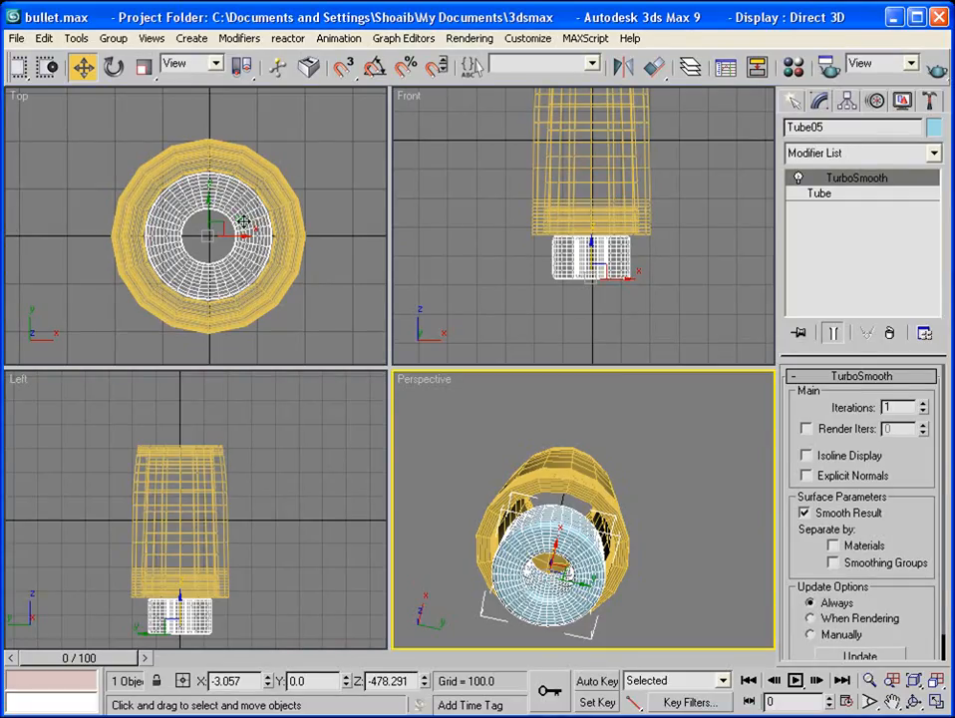
# Step: Copy the tube in place and reshape the copy into a slim core with Radius 2 about 9.5 and Height about 546
pyautogui.keyDown('shift'); pyautogui.moveTo(243, 221); pyautogui.dragTo(244, 230); pyautogui.keyUp('shift')
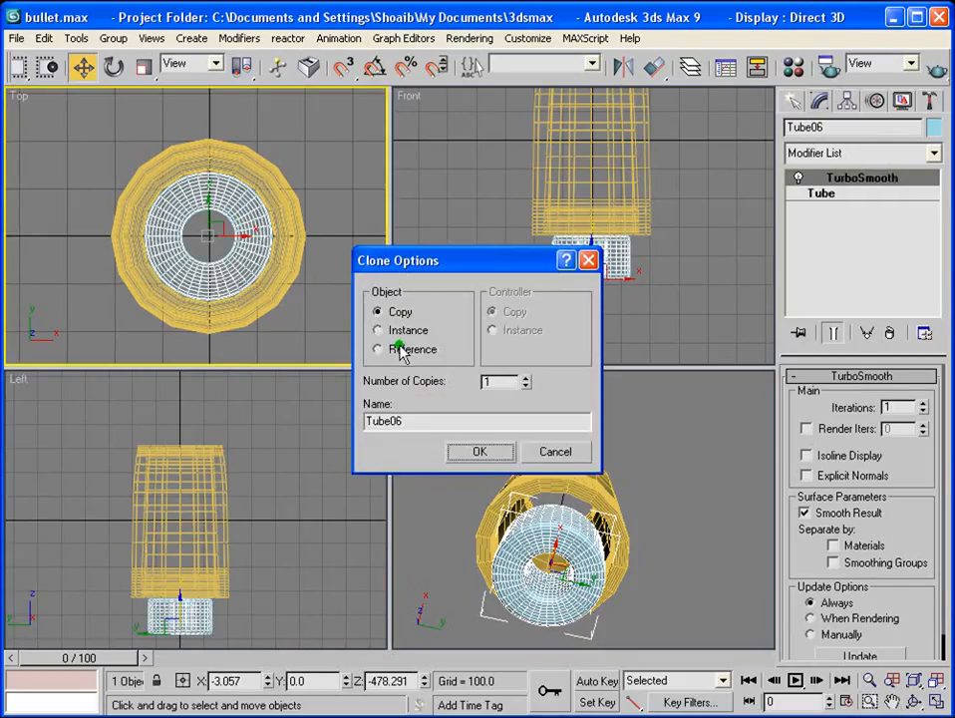
pyautogui.click(467, 454)
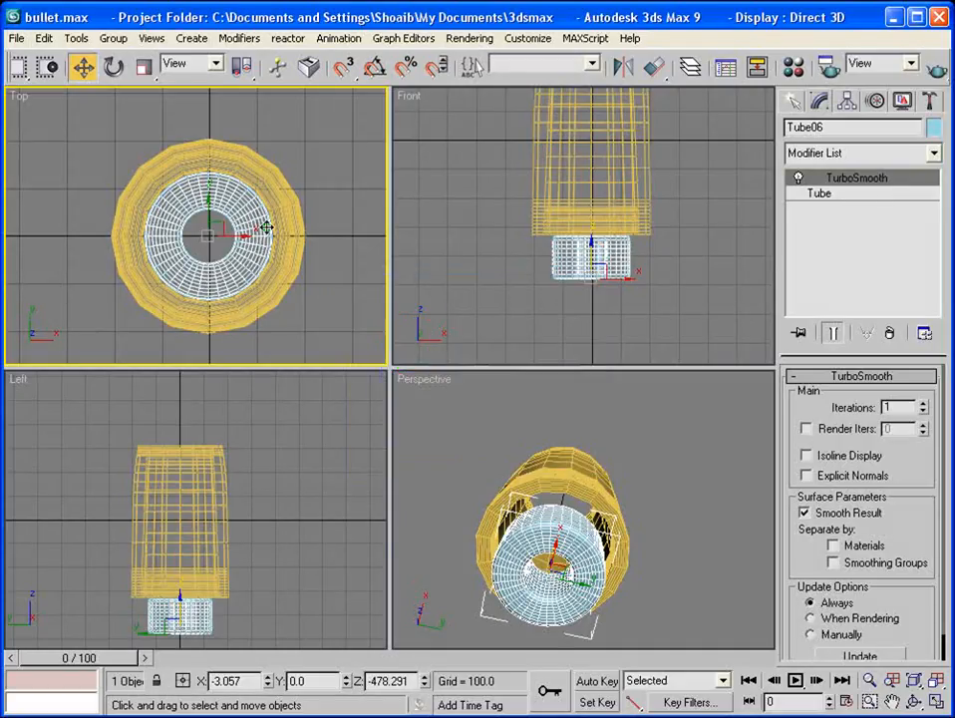
pyautogui.click(819, 195)
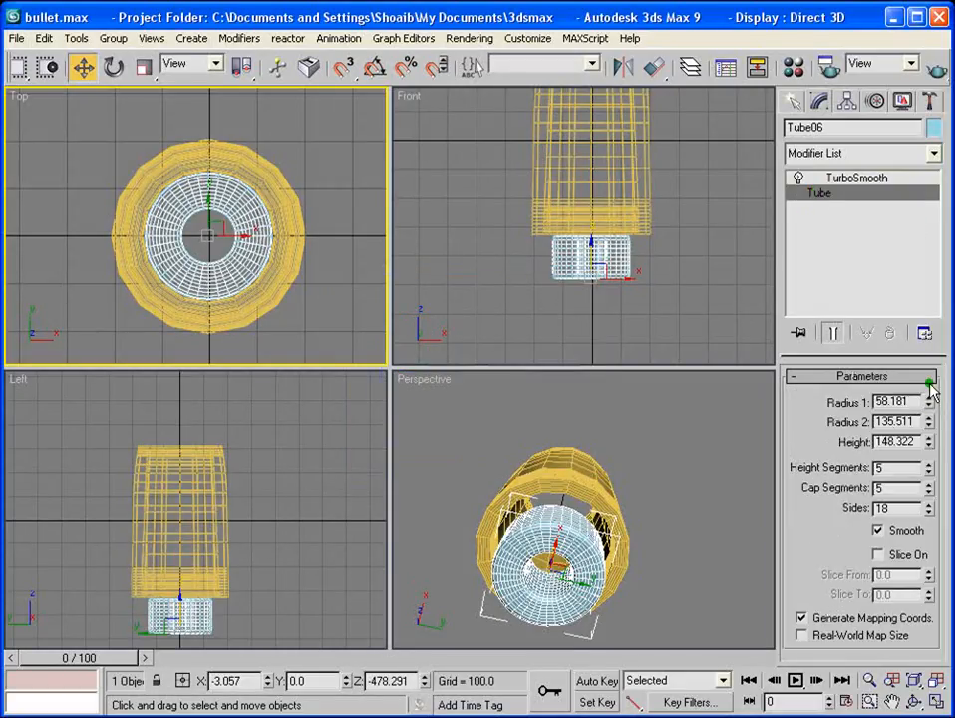
pyautogui.moveTo(931, 429); pyautogui.dragTo(927, 269)
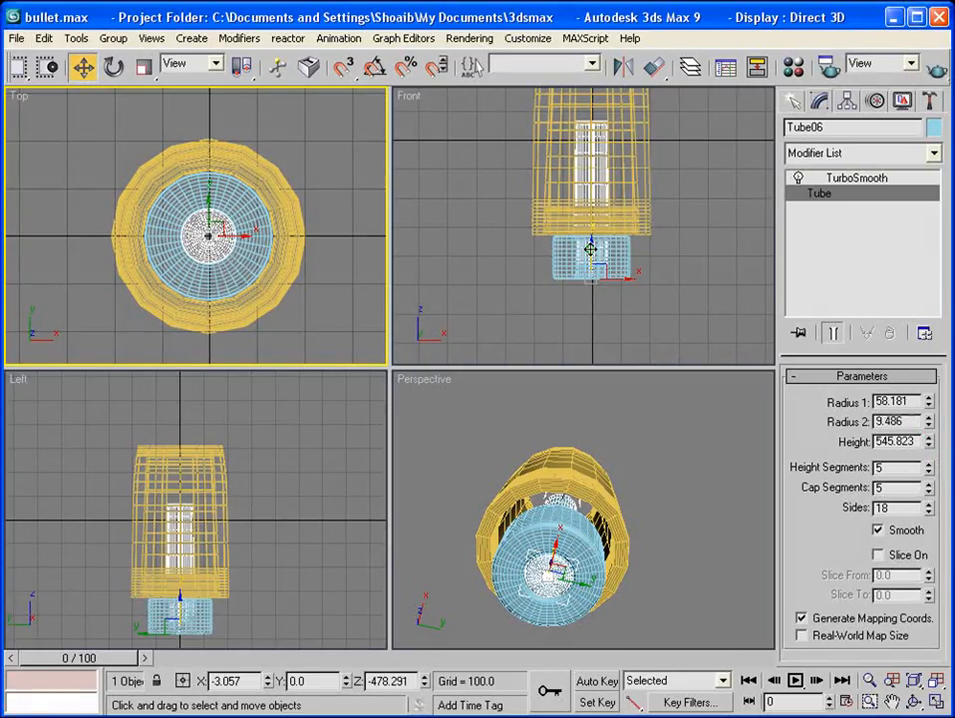
# Step: Lower the slim core tube to about Z -514 so it protrudes below the wide tube, and inspect its end
pyautogui.moveTo(592, 243); pyautogui.dragTo(592, 256)
pyautogui.scroll(5, 594, 584)
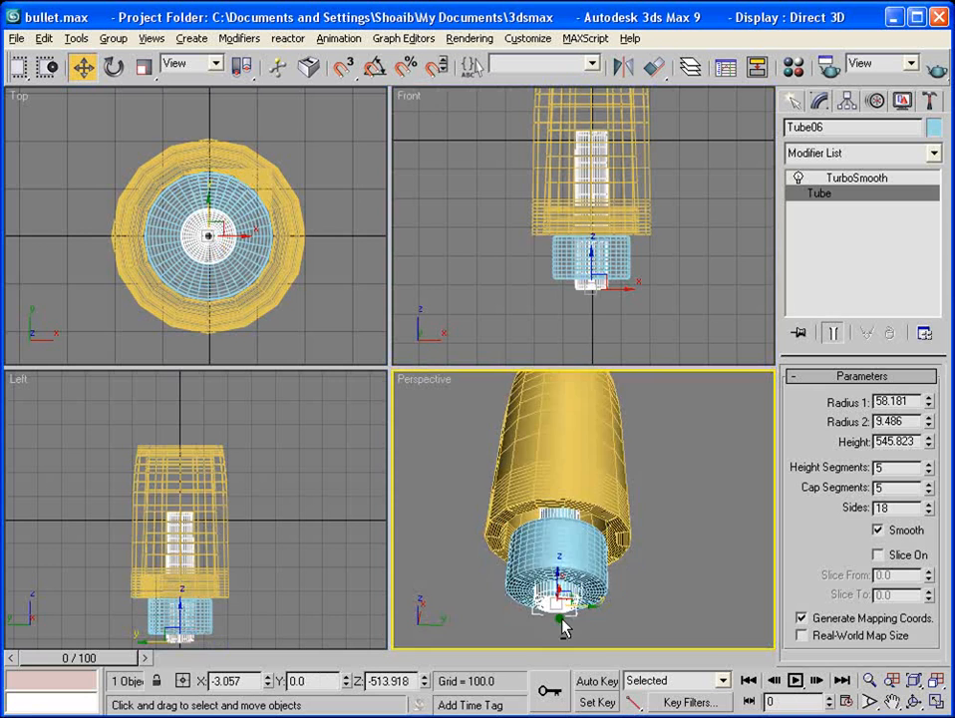
pyautogui.moveTo(595, 584); pyautogui.dragTo(582, 371, button='middle')
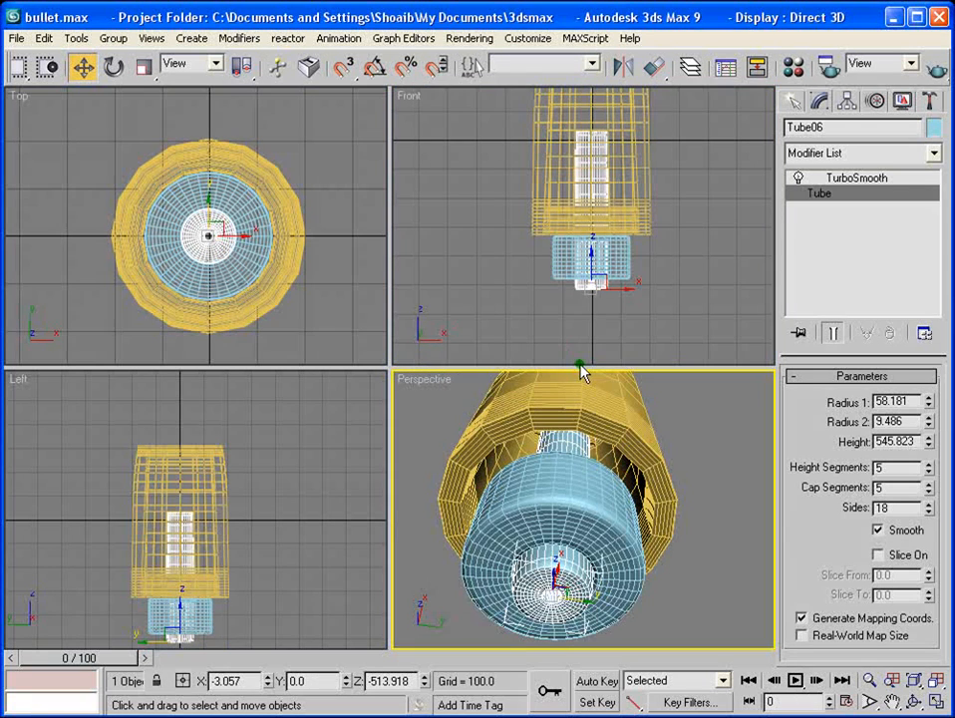
pyautogui.click(856, 177)
pyautogui.keyDown('alt'); pyautogui.moveTo(582, 513); pyautogui.dragTo(556, 569, button='middle'); pyautogui.keyUp('alt')
pyautogui.moveTo(260, 239); pyautogui.dragTo(262, 237, button='middle')
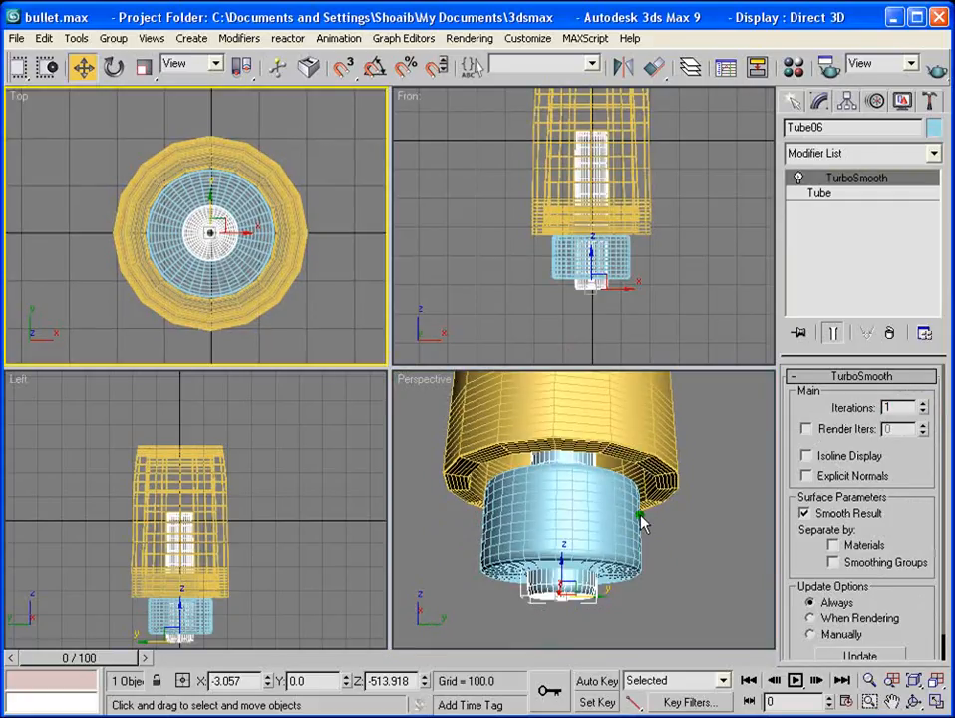
pyautogui.middleClick(687, 518)
pyautogui.moveTo(222, 201); pyautogui.dragTo(221, 197, button='middle')
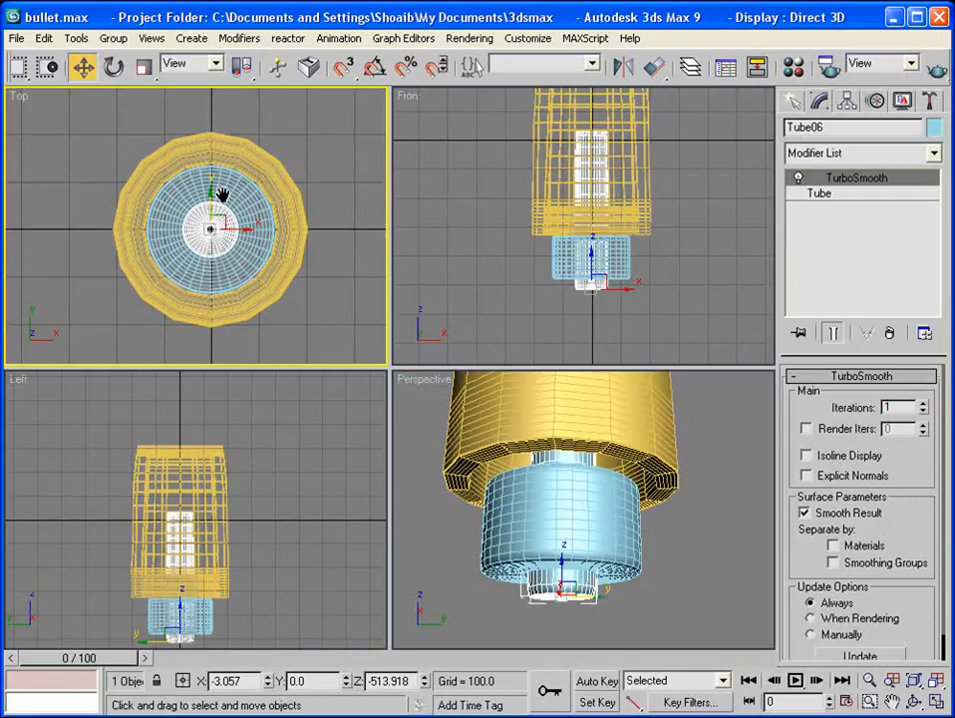
# Step: Draw a 26-point star spline around the bullet's centre in the top view, with radii of about 193 and 169
pyautogui.scroll(2, 233, 216)
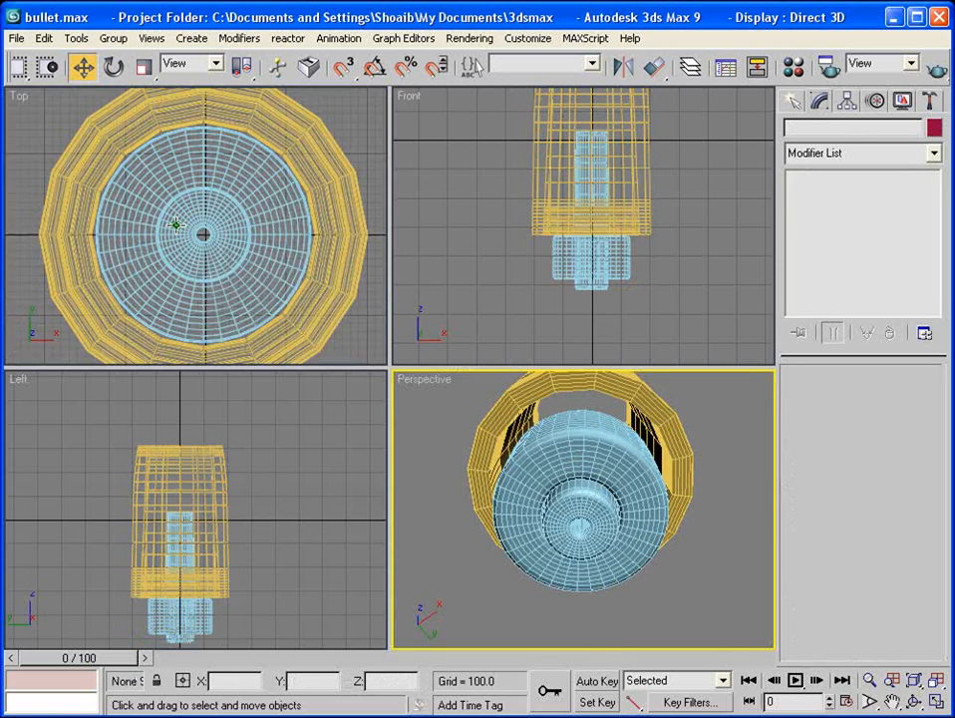
pyautogui.middleClick(175, 225)
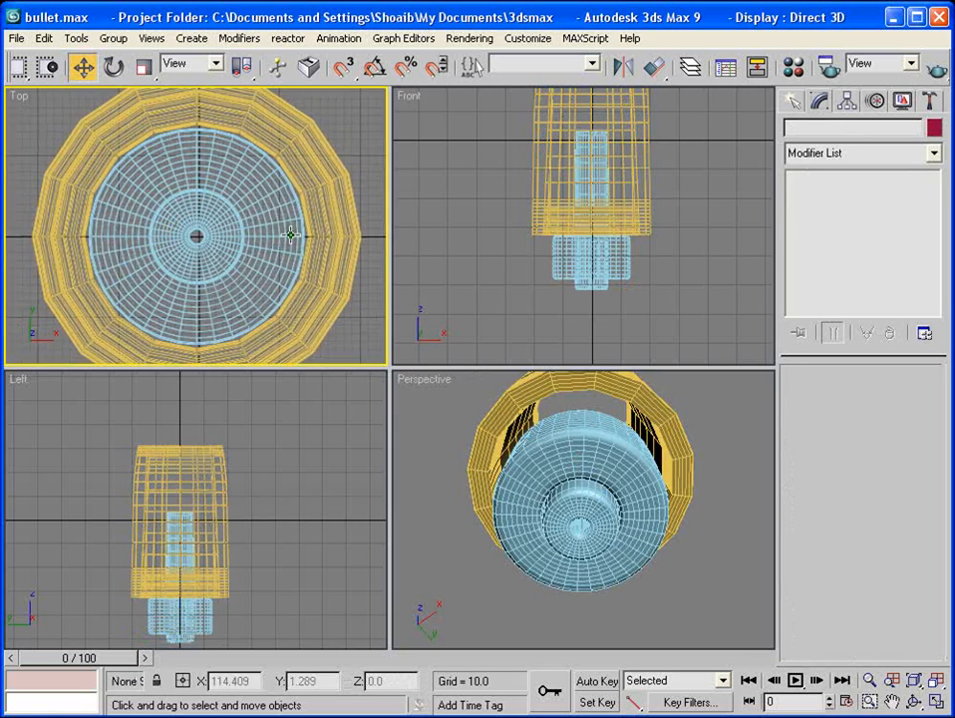
pyautogui.hotkey('alt', 'w')
pyautogui.click(795, 103)
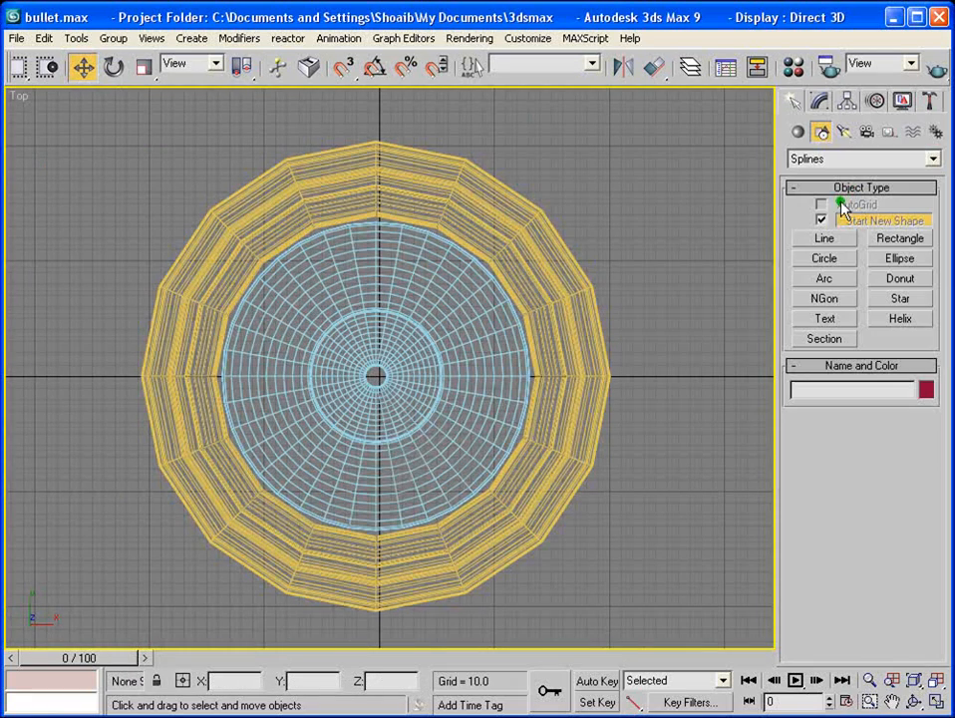
pyautogui.click(902, 302)
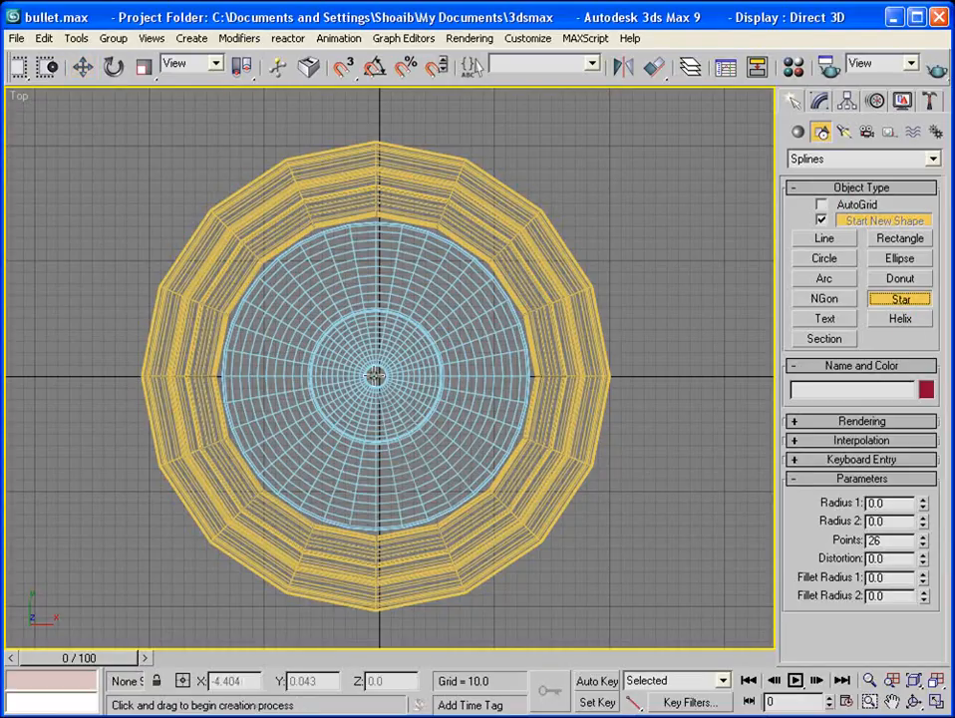
pyautogui.moveTo(376, 376); pyautogui.dragTo(516, 243)
pyautogui.click(820, 101)
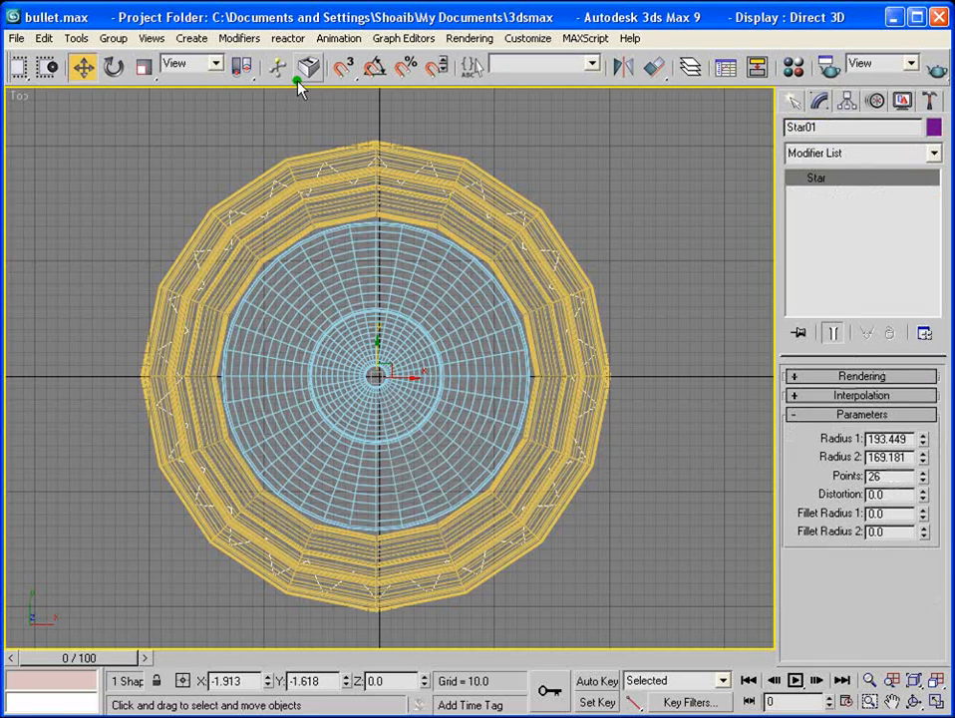
# Step: Scale the star up uniformly to about 134% and round its points with Fillet Radius 1 about 15 and Fillet Radius 2 about 10.7
pyautogui.press('r')
pyautogui.moveTo(379, 379); pyautogui.dragTo(407, 345)
pyautogui.scroll(-2, 371, 333)
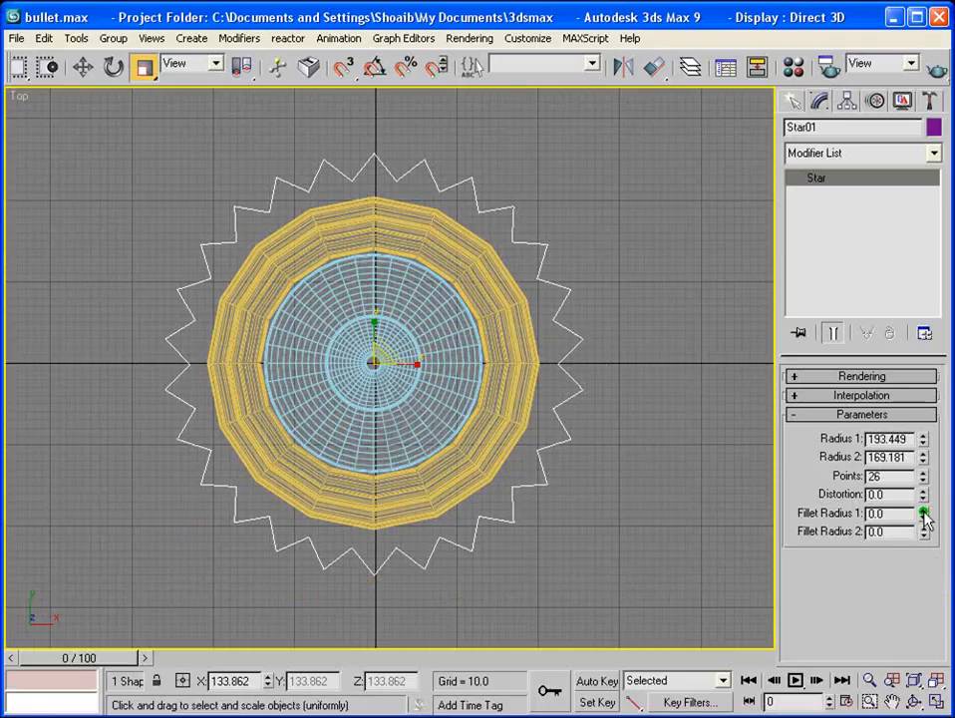
pyautogui.moveTo(923, 513); pyautogui.dragTo(927, 419)
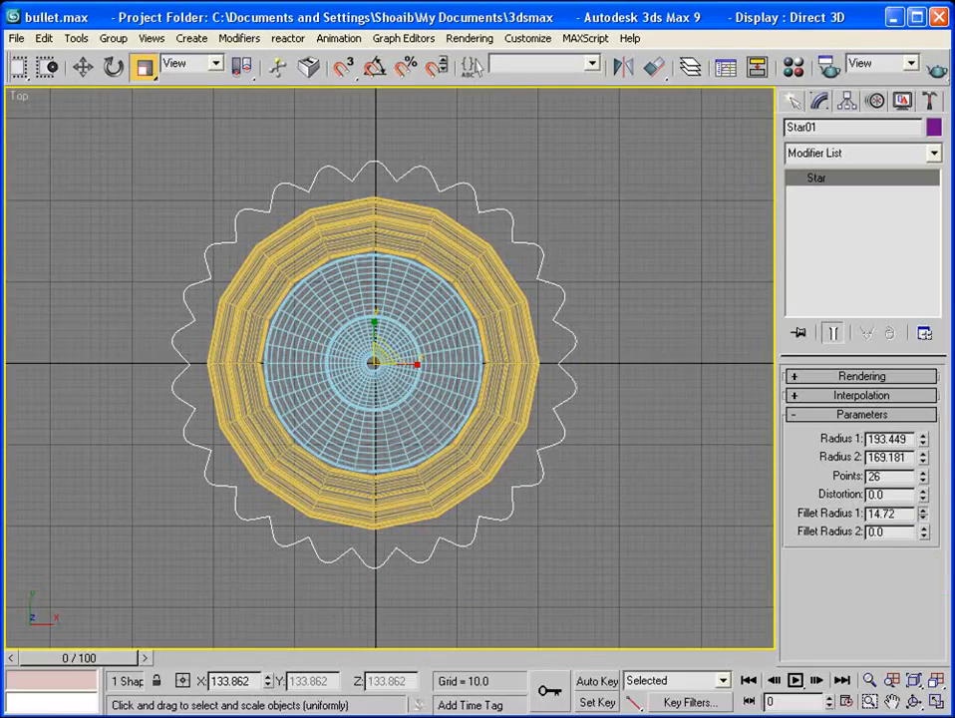
pyautogui.moveTo(923, 531); pyautogui.dragTo(938, 349)
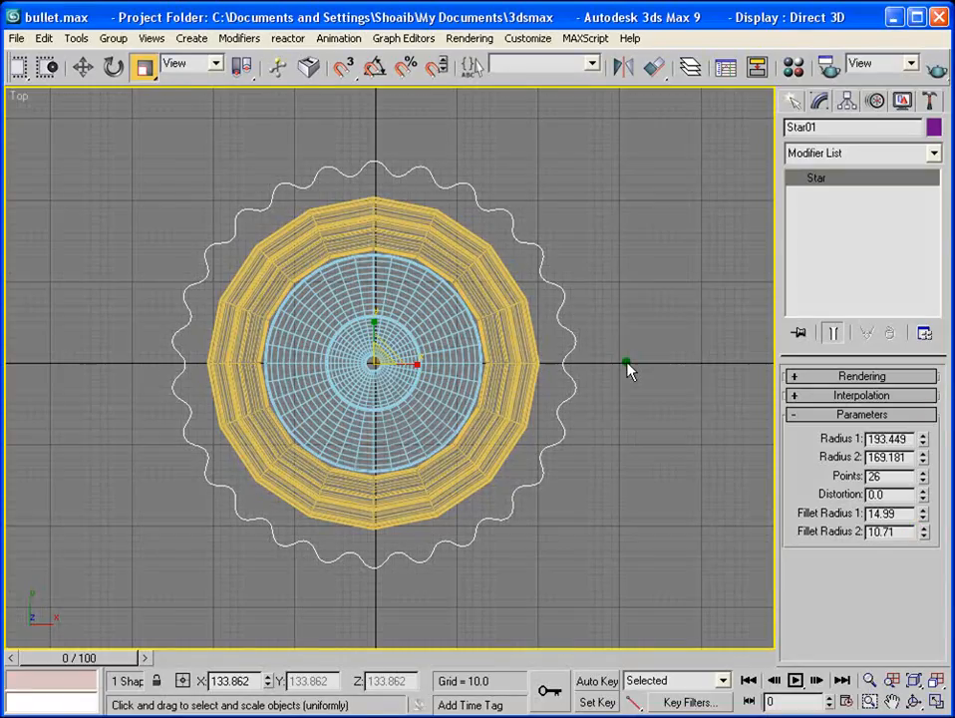
# Step: Apply a Bevel modifier to the star with Level 2 enabled at a height of 73.5
pyautogui.click(863, 153)
pyautogui.click(906, 471)
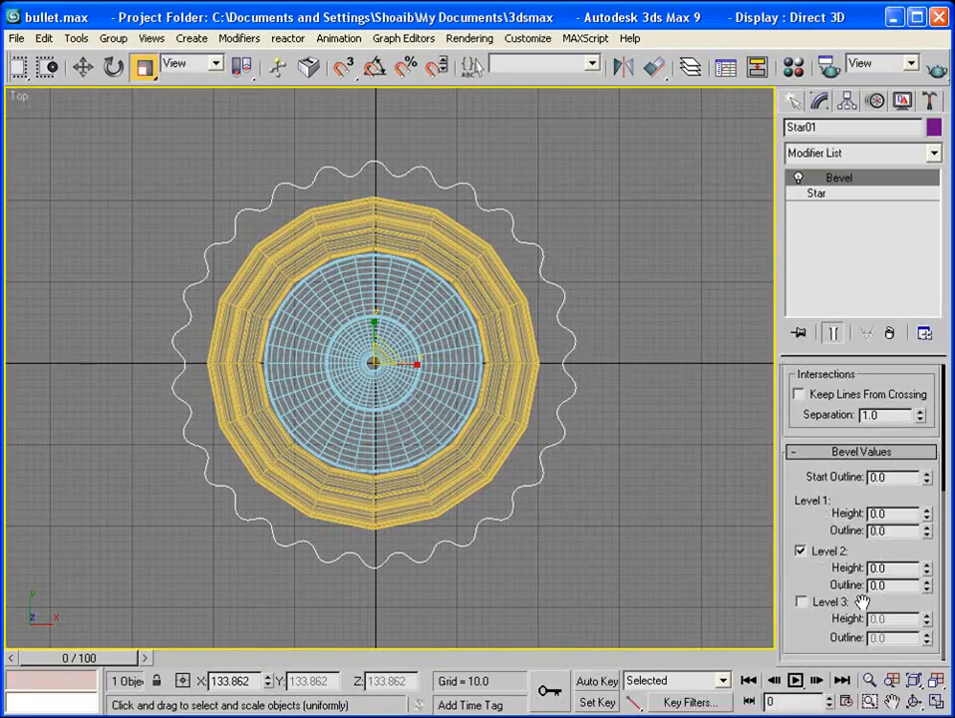
pyautogui.hotkey('alt', 'w')
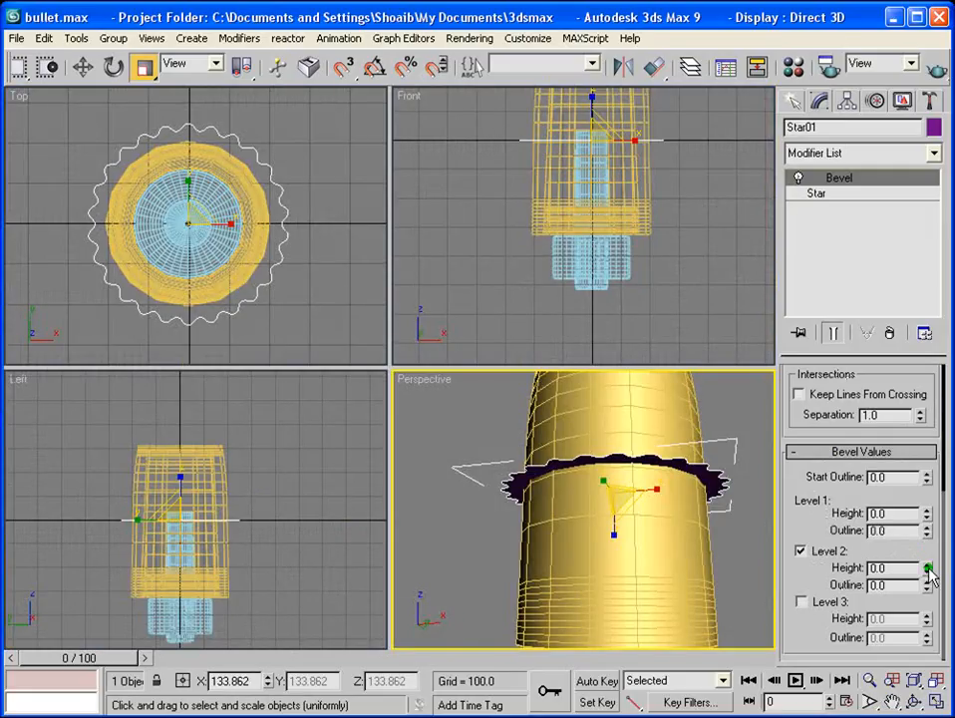
pyautogui.moveTo(928, 568); pyautogui.dragTo(942, 422)
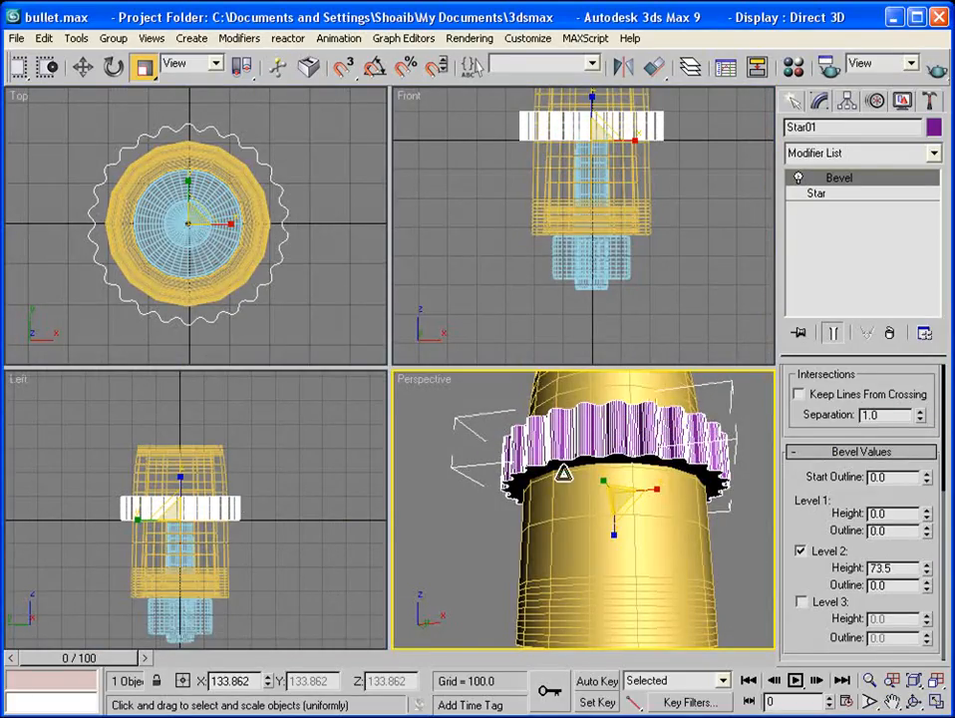
# Step: Set the bevel's Level 1 height and outline to 1, and enable Level 3 with height 1 and outline -1
pyautogui.doubleClick(884, 513)
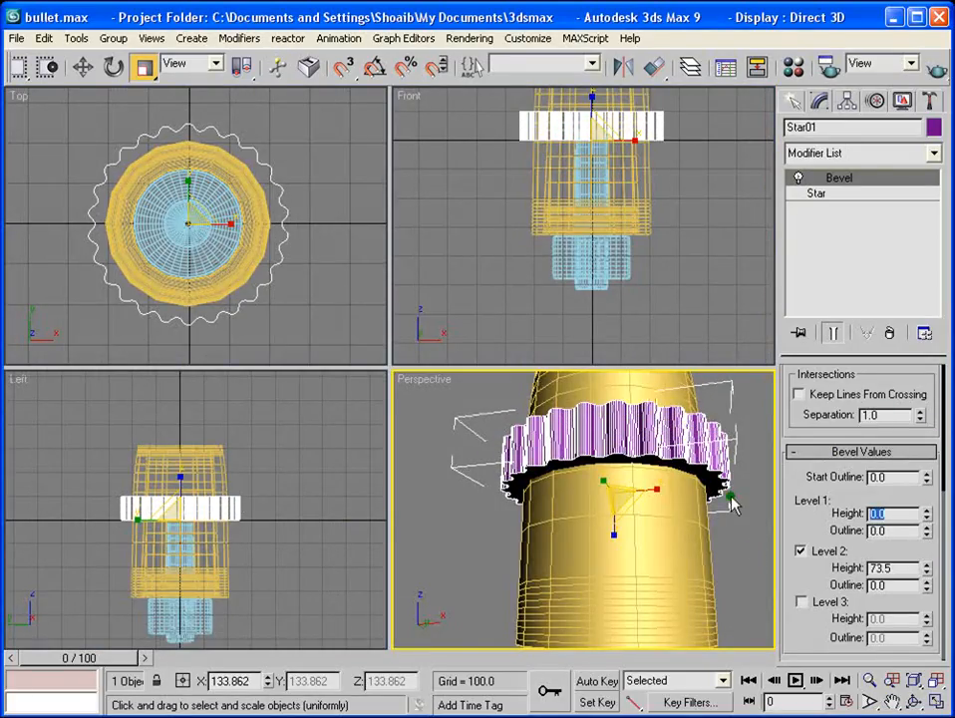
pyautogui.write('1')
pyautogui.press('Return')
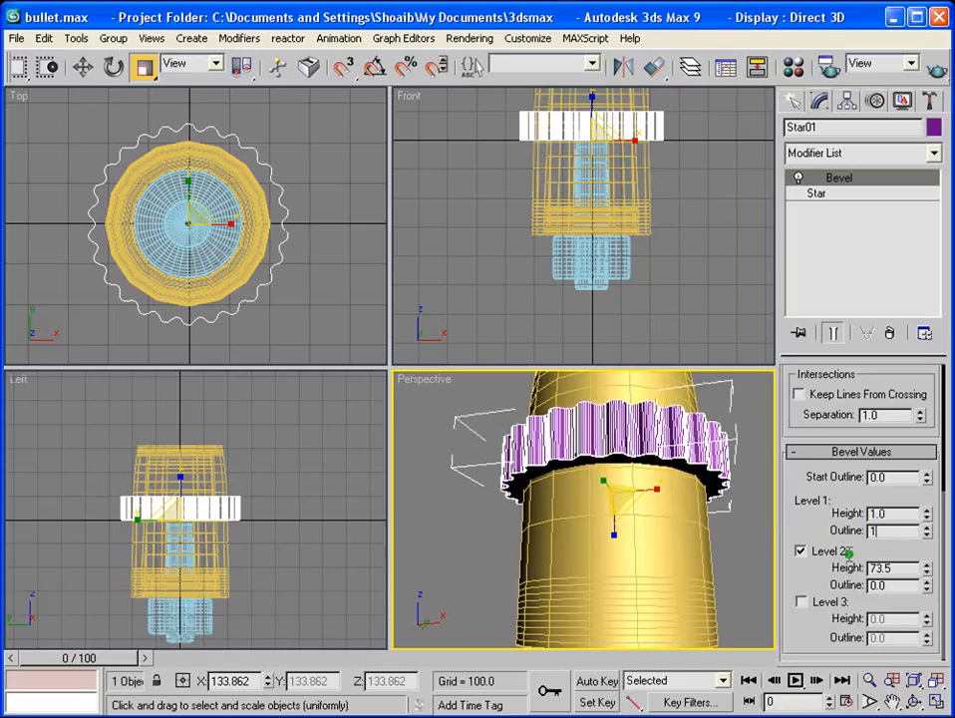
pyautogui.click(802, 602)
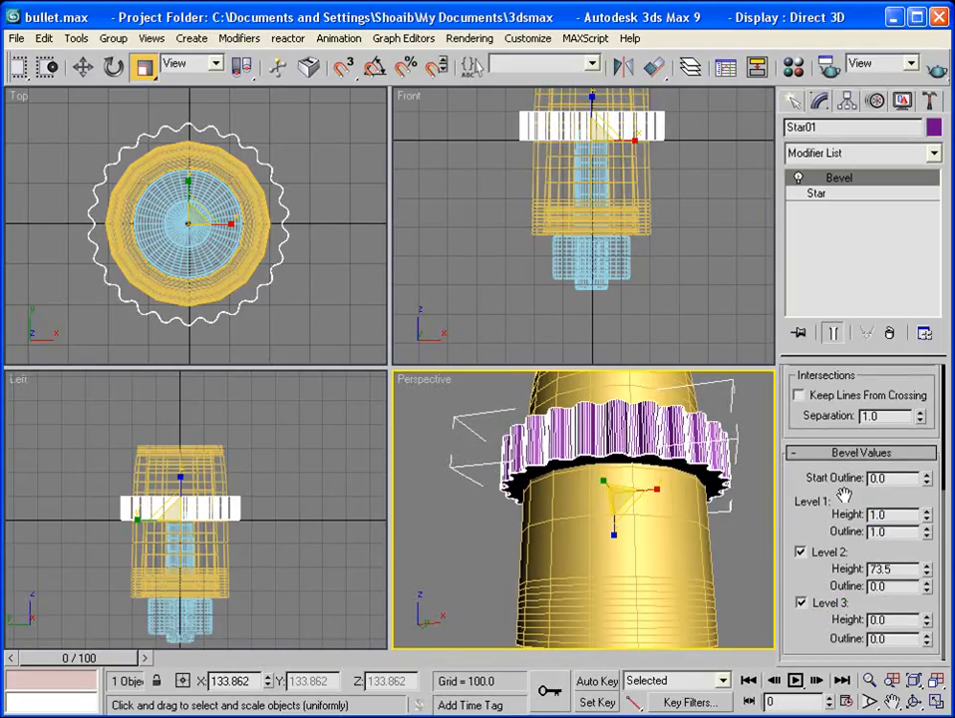
pyautogui.doubleClick(895, 619)
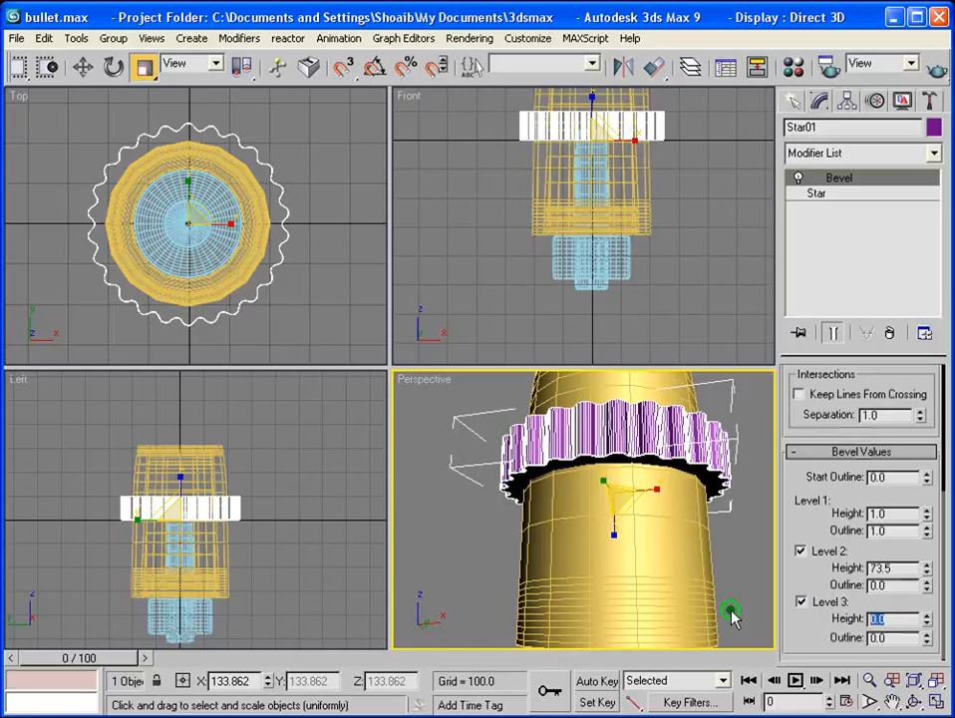
pyautogui.doubleClick(894, 639)
pyautogui.write('-1')
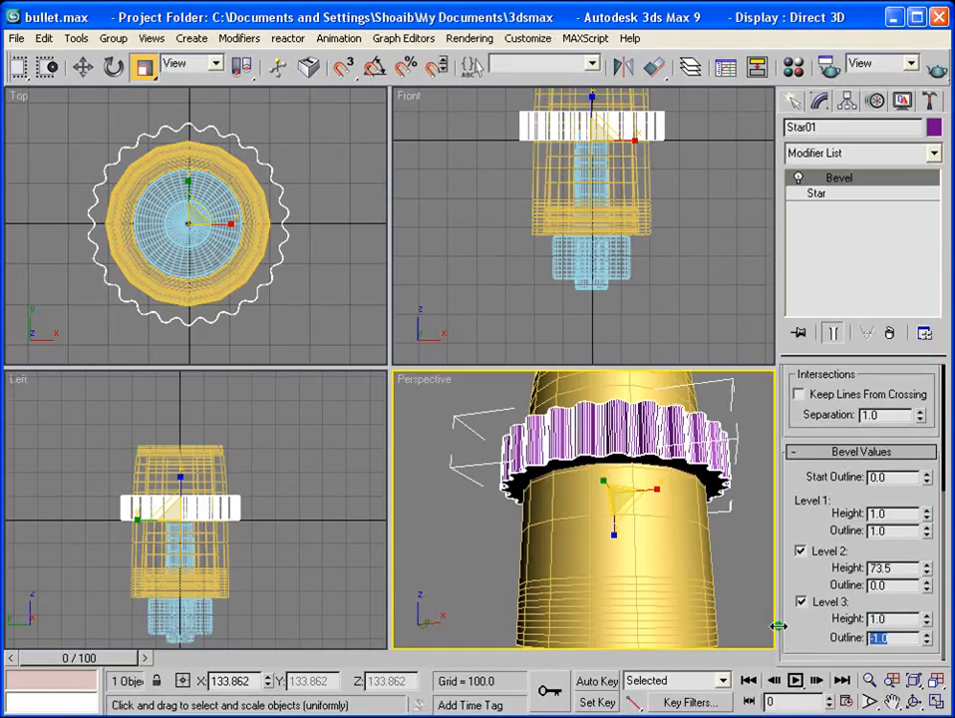
# Step: Lower the beveled star to about Z -398.5 and scale it down uniformly to about 73% to match the wide tube's rim
pyautogui.moveTo(203, 437); pyautogui.dragTo(208, 533)
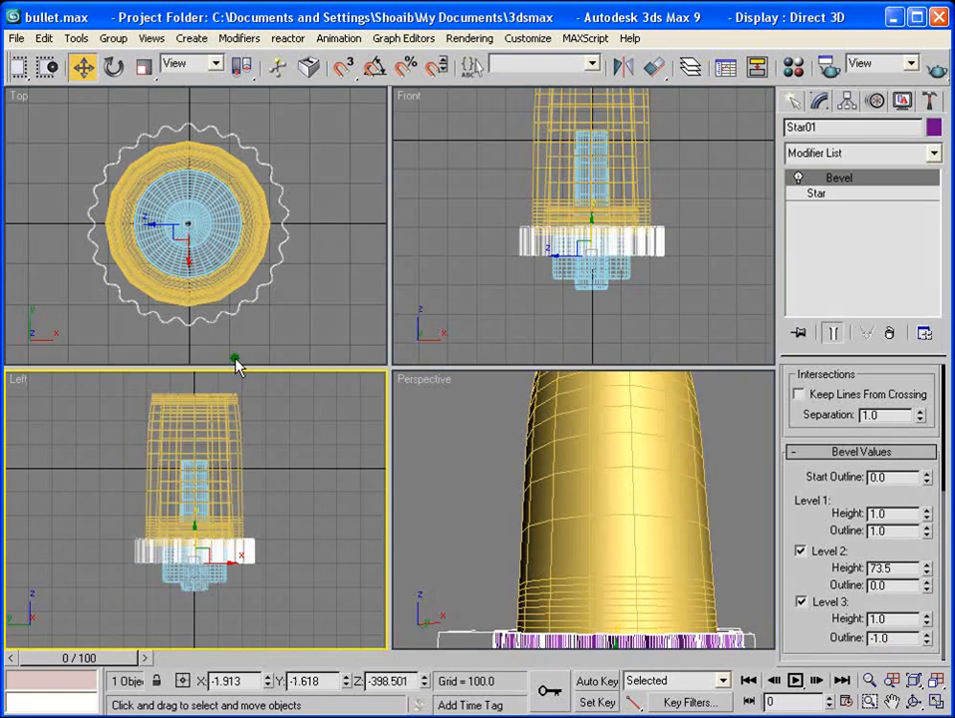
pyautogui.click(247, 275)
pyautogui.hotkey('alt', 'w')
pyautogui.scroll(-1, 471, 335)
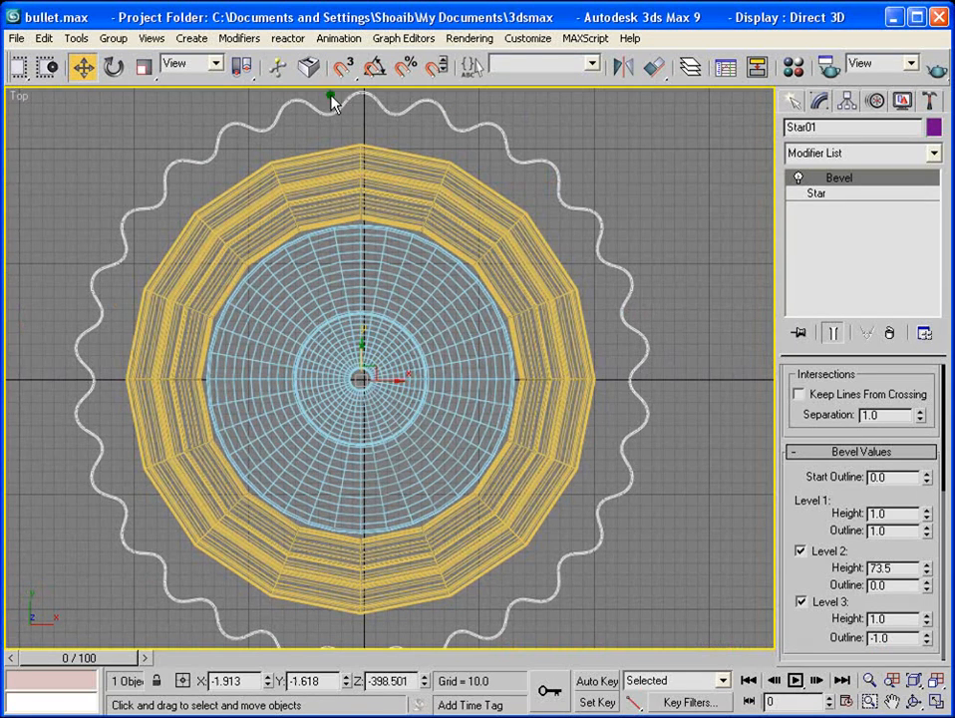
pyautogui.click(143, 67)
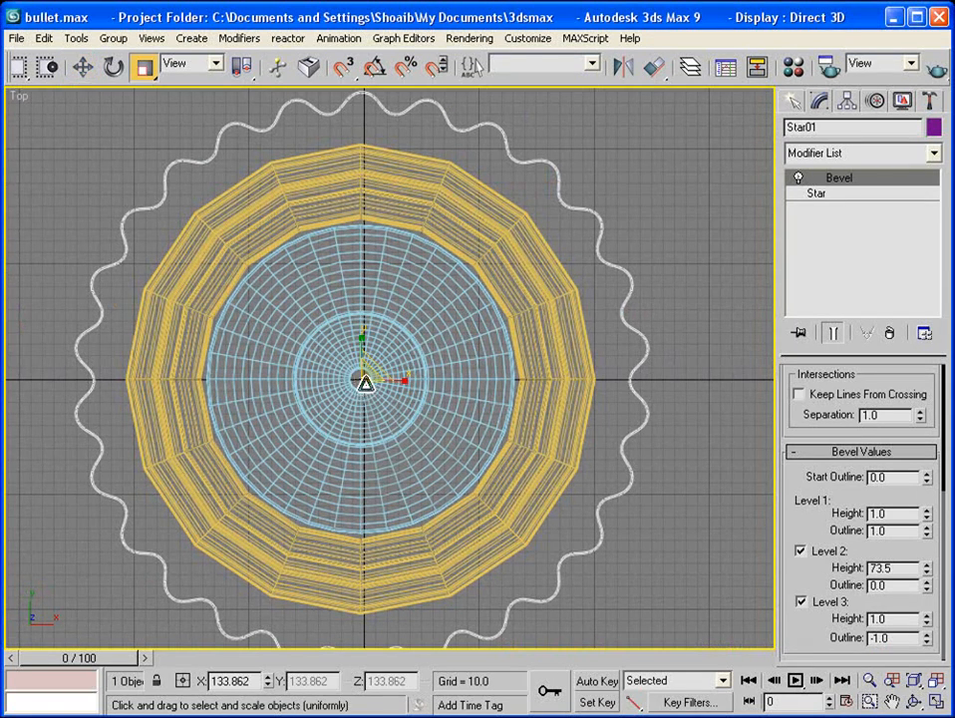
pyautogui.moveTo(365, 380); pyautogui.dragTo(405, 465)
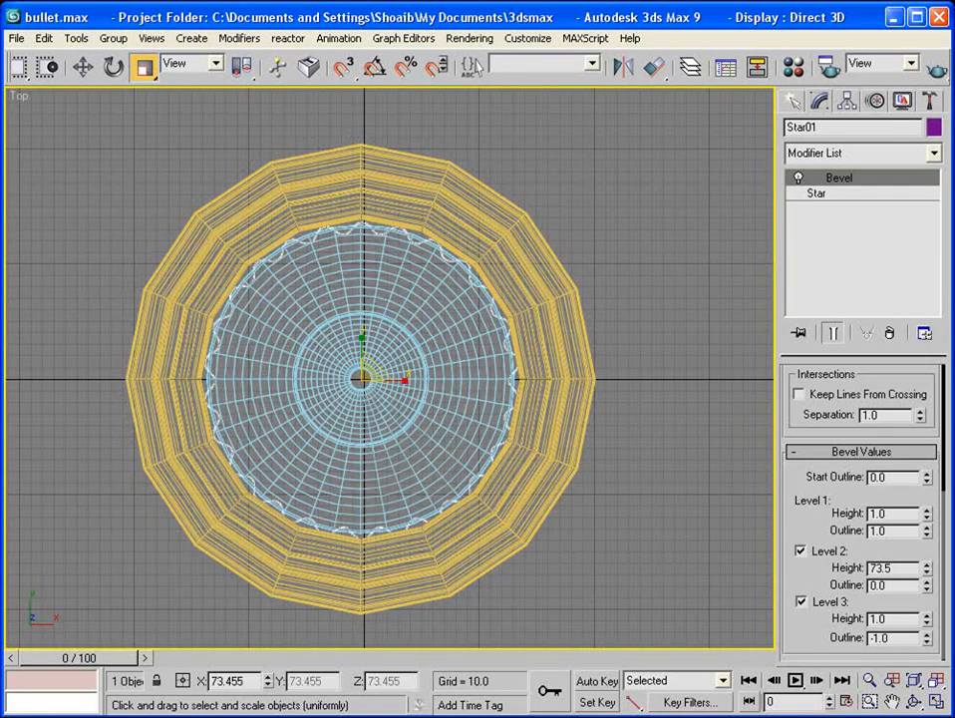
# Step: Centre the ribbed star on the wide tube at about Z -451 and raise its bevel Level 2 height to 123
pyautogui.moveTo(577, 217); pyautogui.dragTo(578, 243)
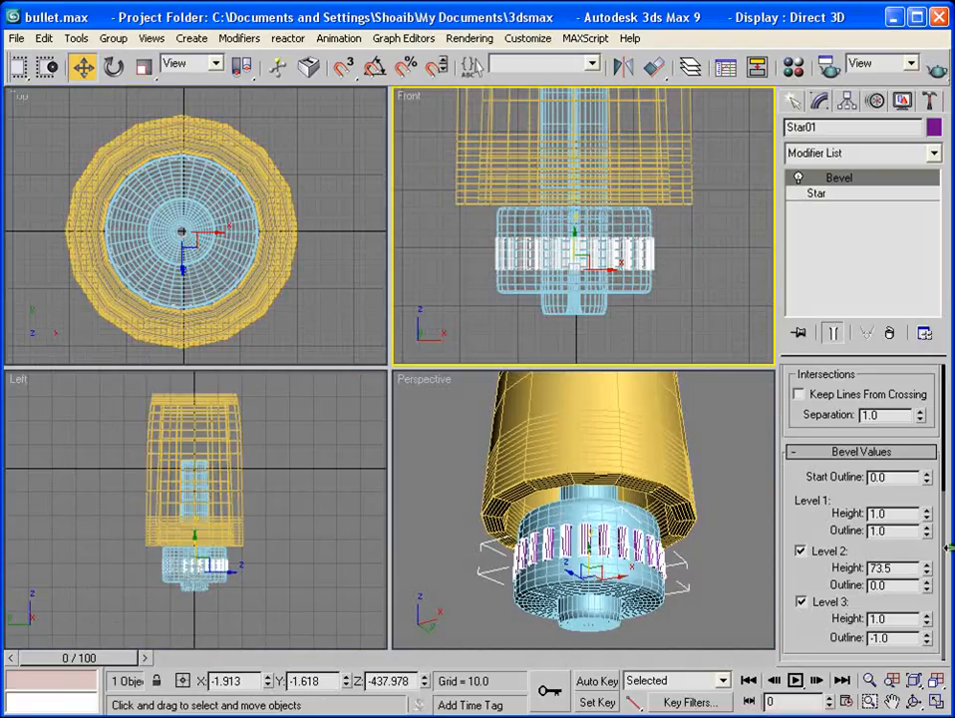
pyautogui.moveTo(929, 586); pyautogui.dragTo(926, 476)
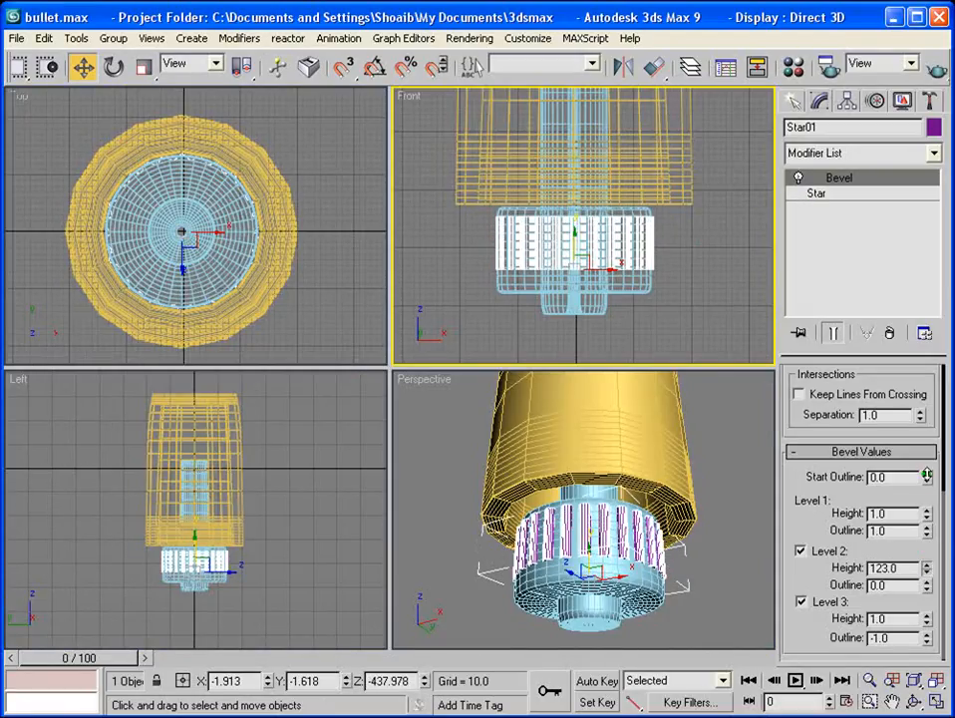
pyautogui.moveTo(572, 230); pyautogui.dragTo(572, 236)
# Step: Render the perspective view to check the ribbed connector, and close the rendered image
pyautogui.rightClick(626, 594)
pyautogui.click(934, 70)
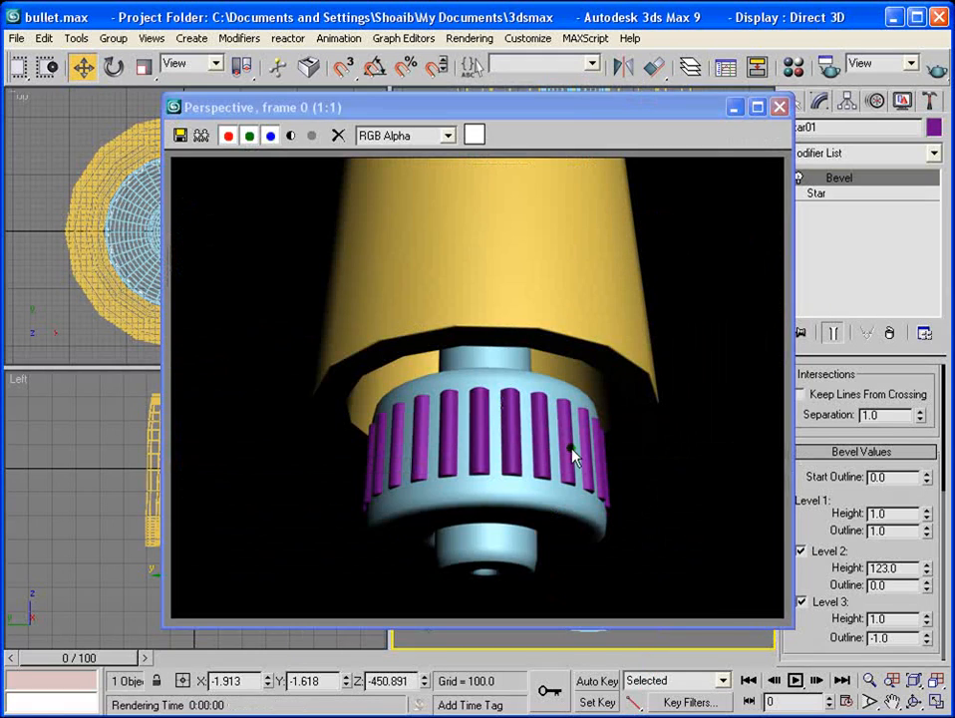
pyautogui.click(781, 106)
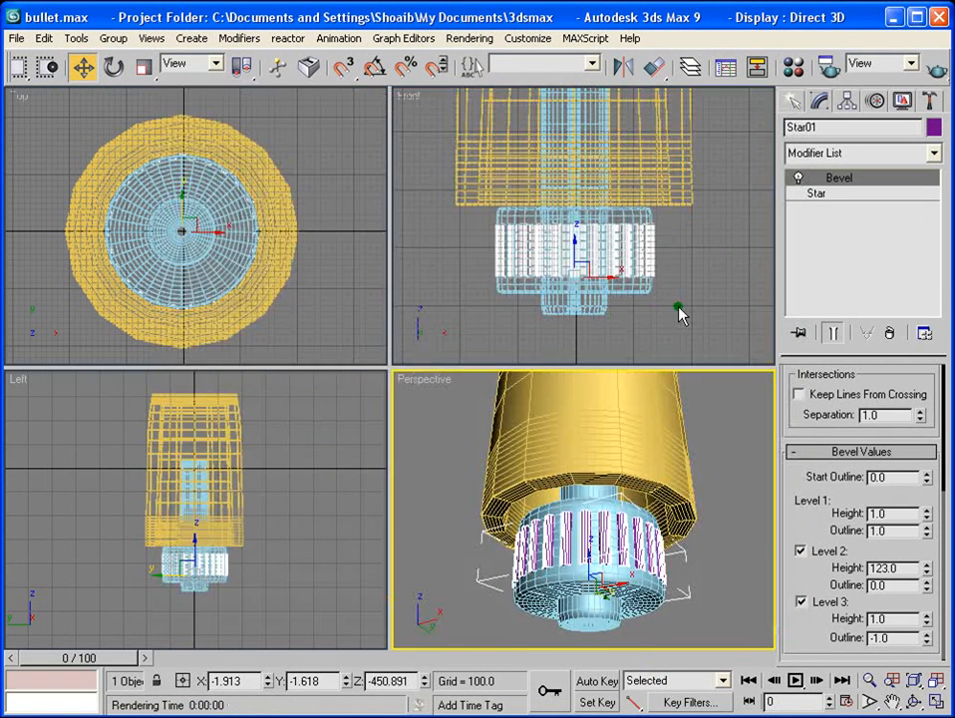
# Step: Reduce the wide tube's Radius 2 to about 134.1 so the purple ribs stand out from its surface
pyautogui.rightClick(678, 310)
pyautogui.click(644, 290)
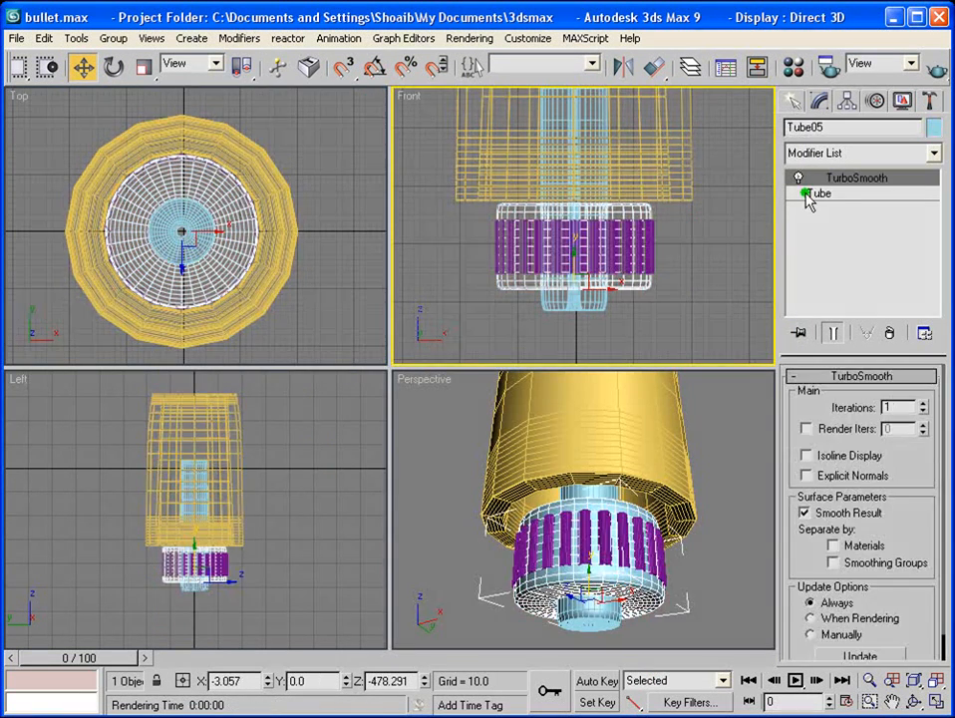
pyautogui.rightClick(715, 578)
pyautogui.scroll(3, 693, 558)
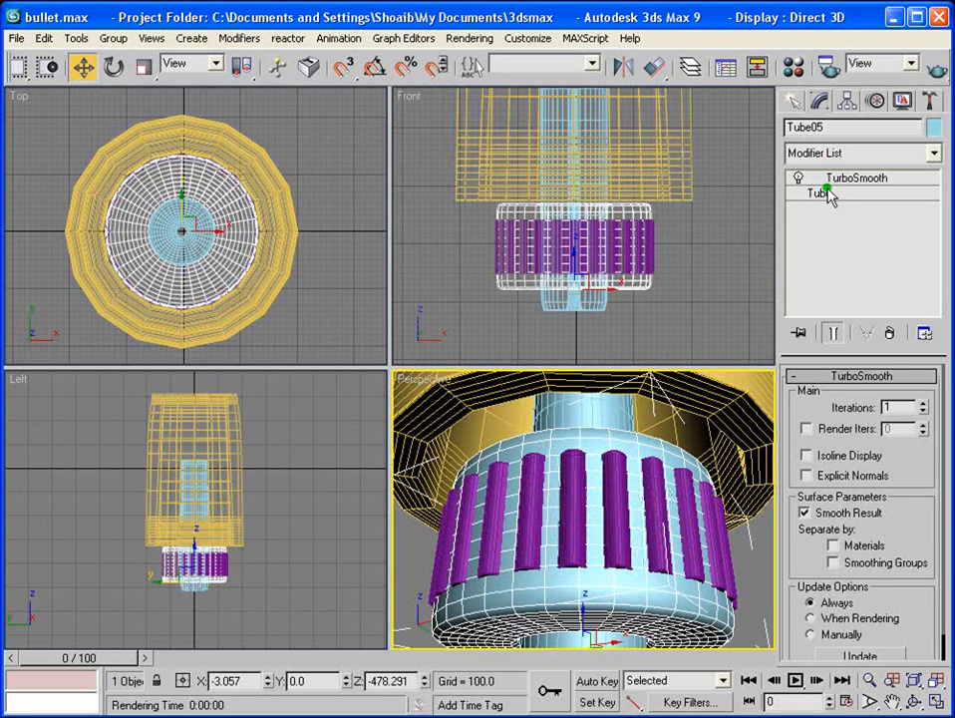
pyautogui.click(820, 193)
pyautogui.moveTo(931, 427); pyautogui.dragTo(930, 420)
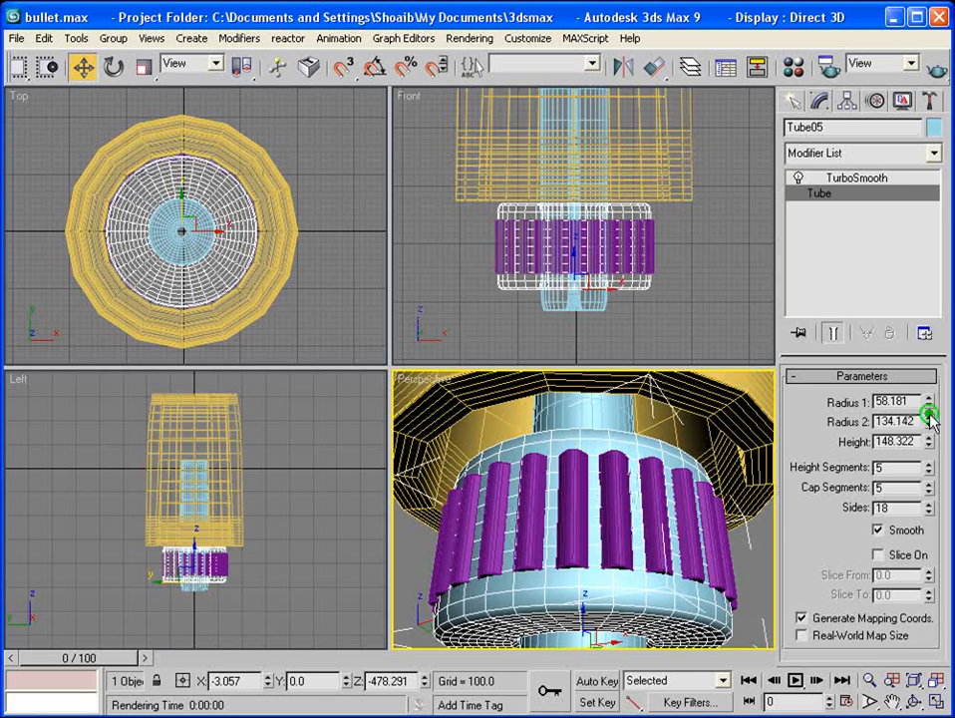
# Step: Lengthen the purple ribs by raising the bevel's Level 2 height, and lower them slightly to centre them on the wide tube
pyautogui.click(857, 177)
pyautogui.click(666, 246)
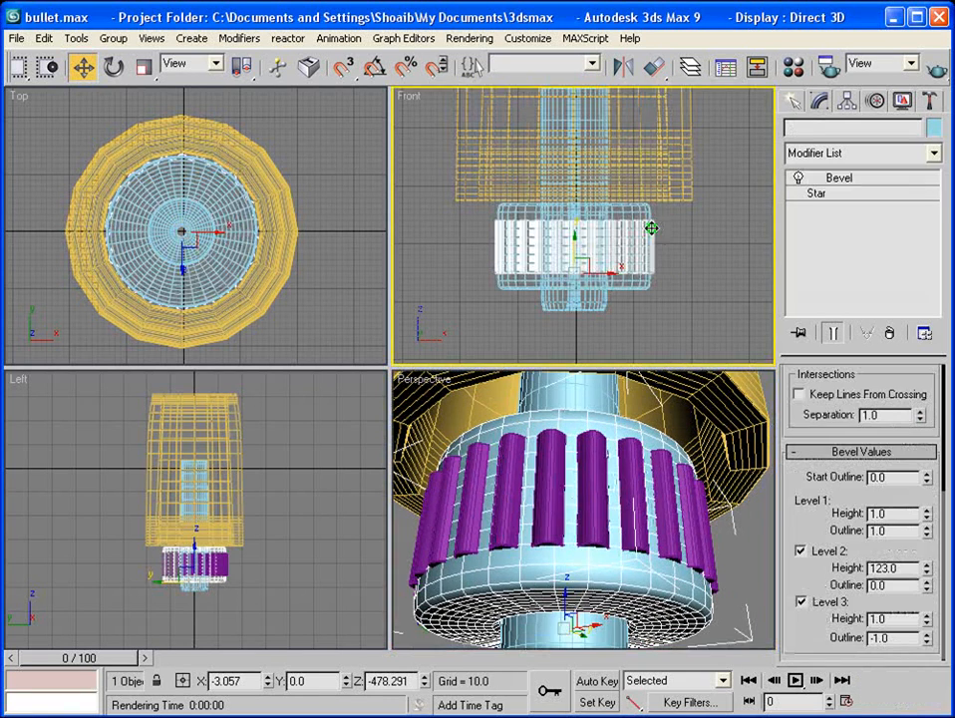
pyautogui.moveTo(932, 571); pyautogui.dragTo(931, 553)
pyautogui.moveTo(569, 242); pyautogui.dragTo(572, 251)
# Step: Deselect the ribs and save the bullet scene
pyautogui.click(733, 535)
pyautogui.scroll(-10, 726, 550)
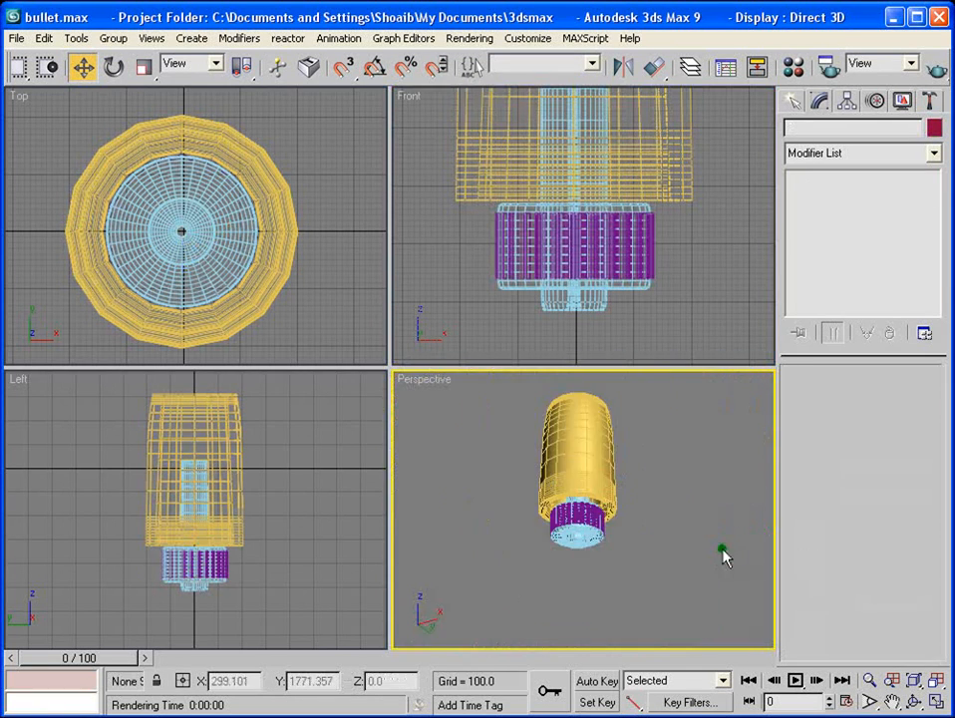
pyautogui.scroll(10, 665, 540)
pyautogui.scroll(-4, 698, 499)
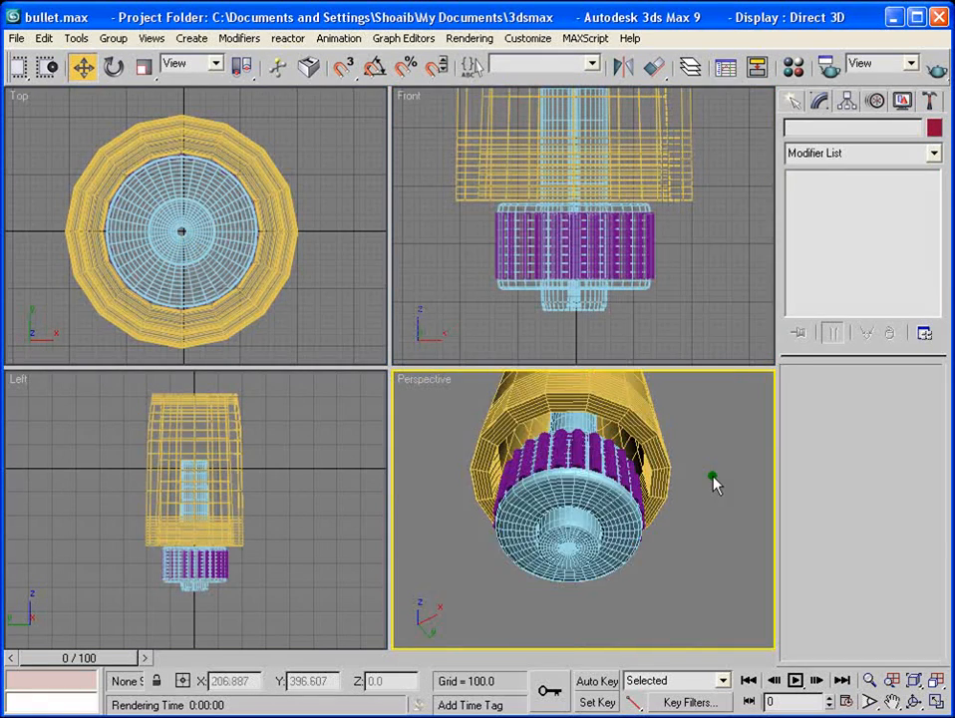
pyautogui.hotkey('ctrl', 's')
pyautogui.moveTo(679, 465); pyautogui.dragTo(681, 481, button='middle')
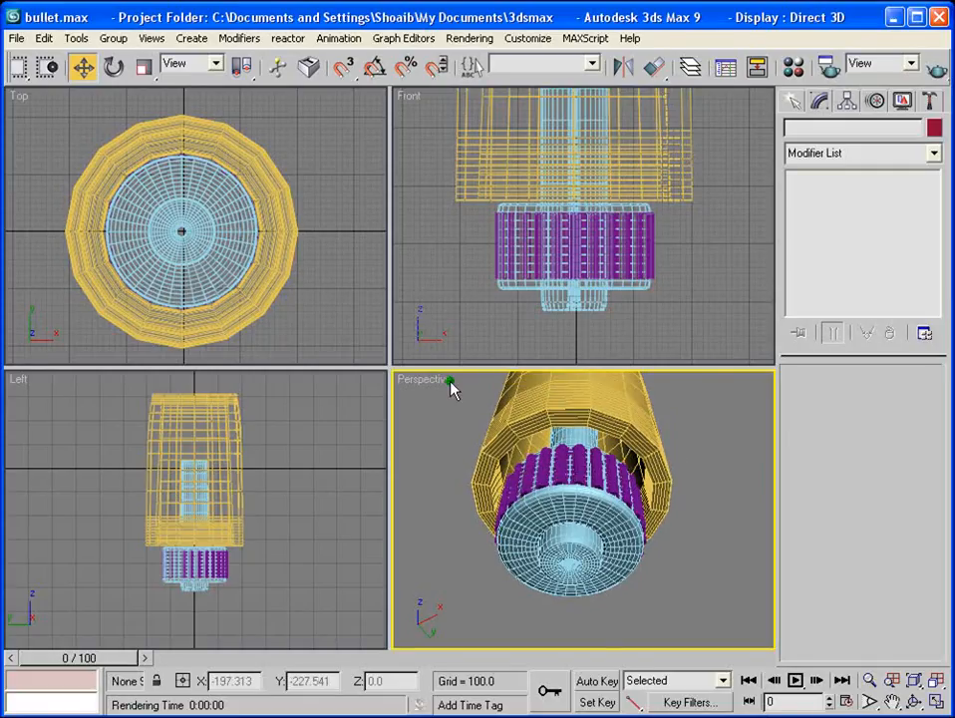
# Step: Switch to the bullet3.max reference scene and examine the shape and parameters of the torus knot under its connector
pyautogui.click(550, 300)
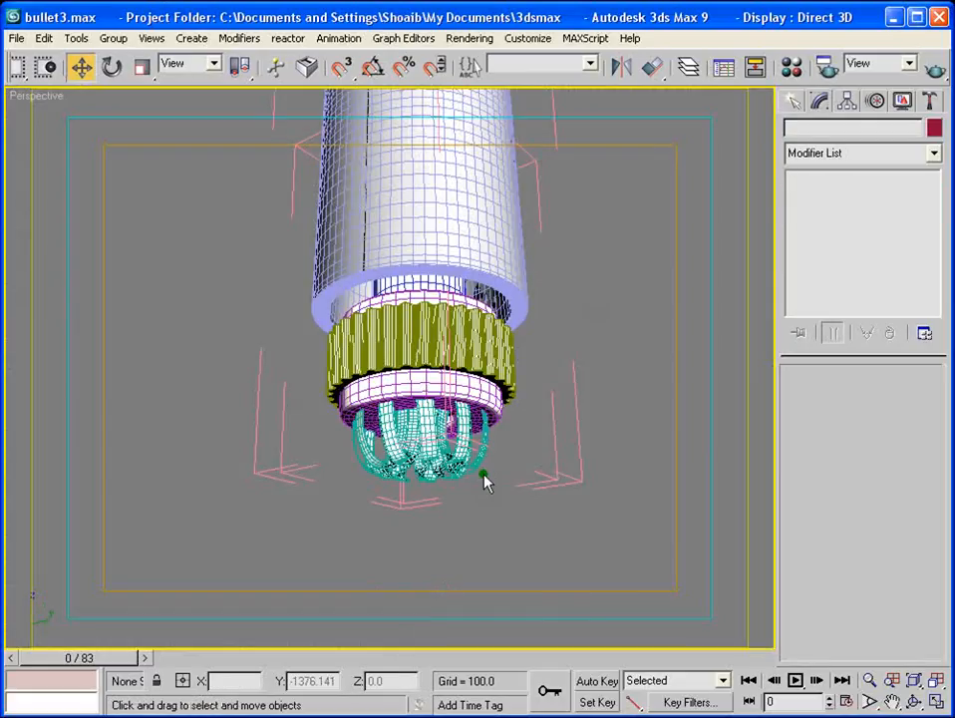
pyautogui.click(498, 481)
pyautogui.moveTo(523, 453)
pyautogui.keyDown('alt'); pyautogui.mouseDown(button='middle')
pyautogui.moveTo(527, 490)
pyautogui.moveTo(510, 457)
pyautogui.mouseUp(button='middle'); pyautogui.keyUp('alt')
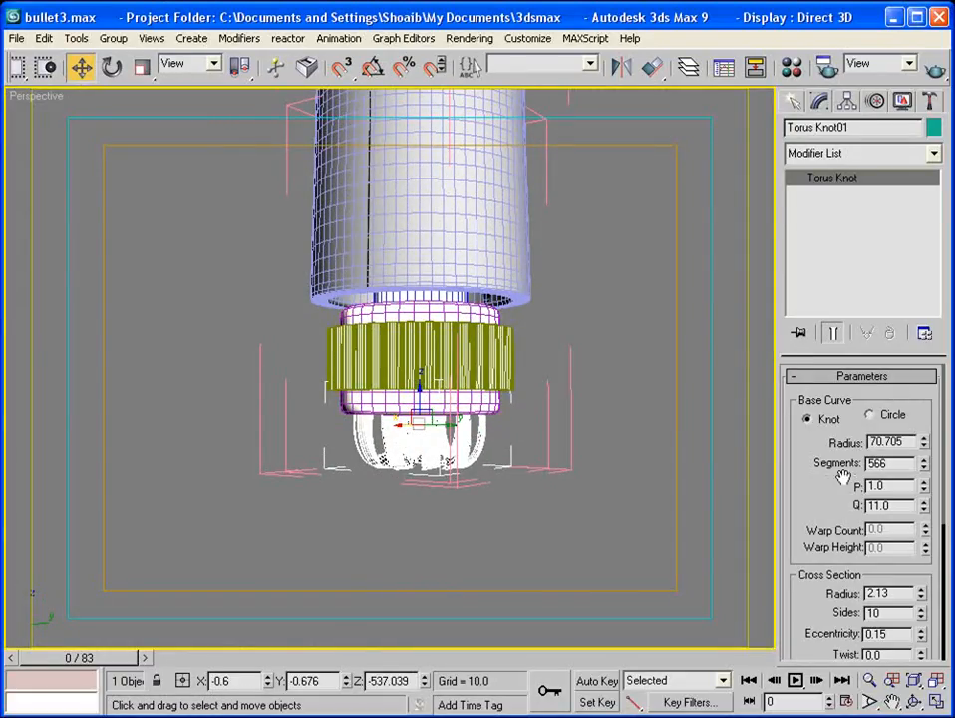
pyautogui.keyDown('alt'); pyautogui.moveTo(442, 456); pyautogui.dragTo(391, 442, button='middle'); pyautogui.keyUp('alt')
pyautogui.scroll(3, 448, 382)
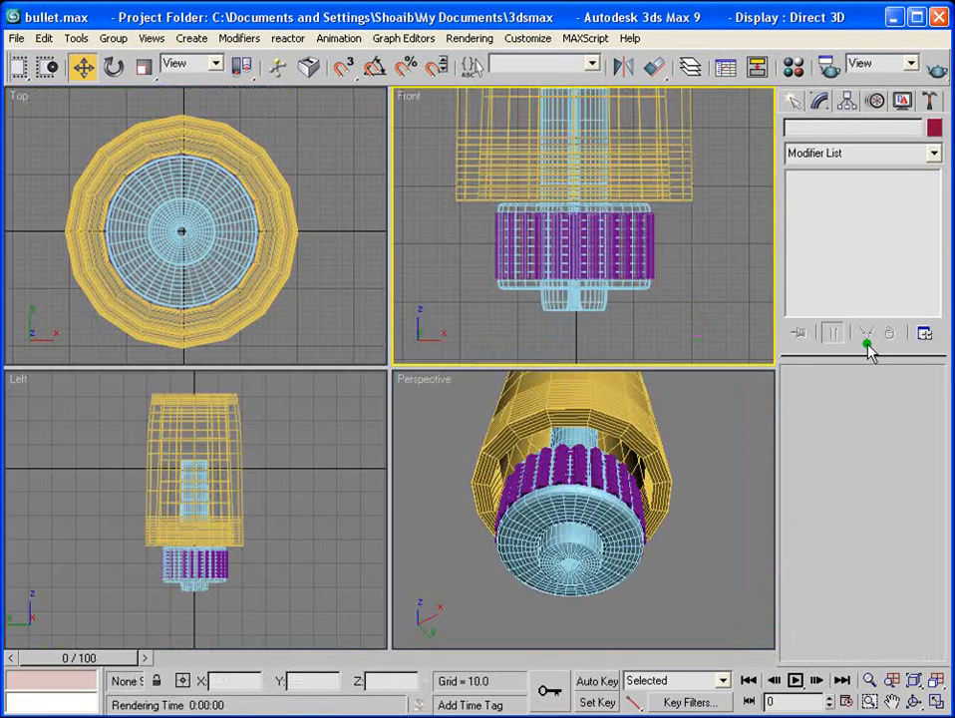
# Step: Back in bullet.max, create a Torus Knot from the tube's centre in the Top view, with a base radius of about 104.8
pyautogui.click(217, 187)
pyautogui.click(793, 103)
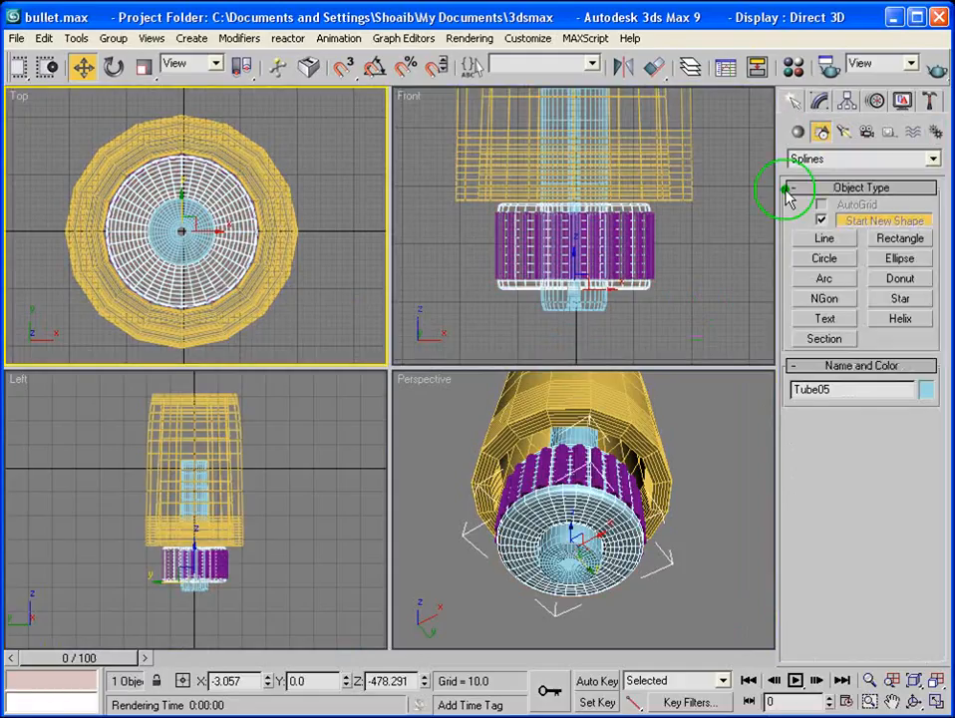
pyautogui.click(797, 132)
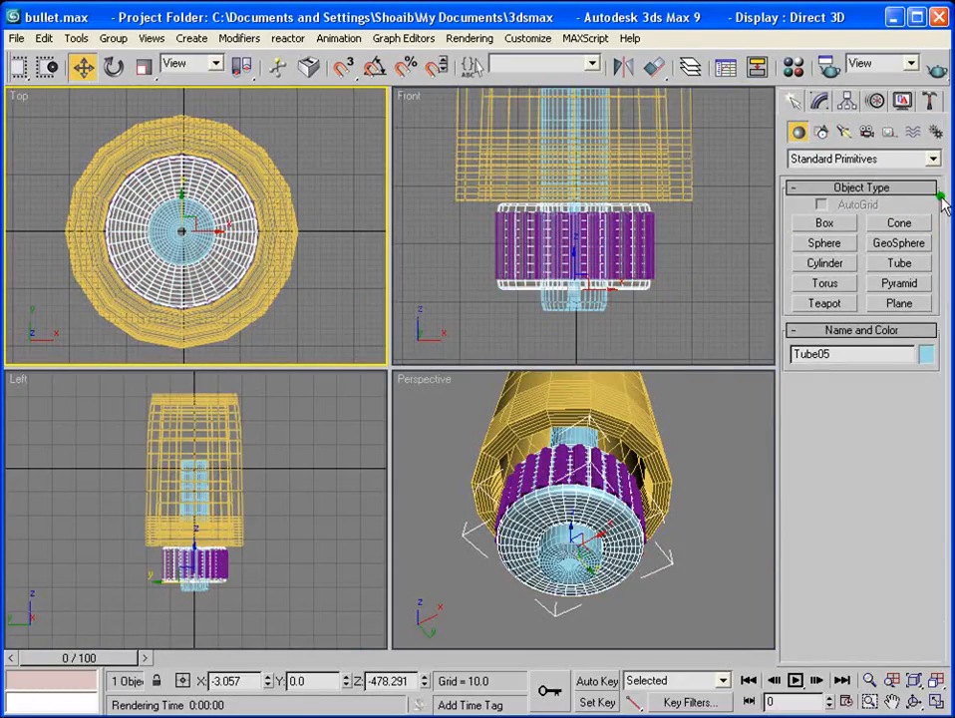
pyautogui.click(931, 159)
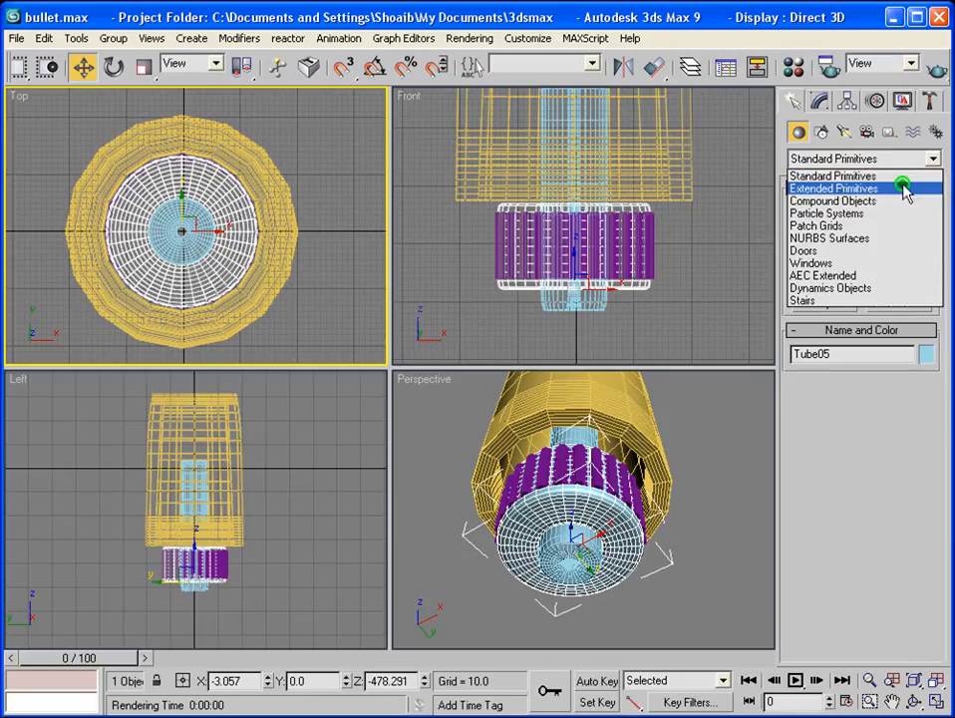
pyautogui.click(902, 189)
pyautogui.click(897, 223)
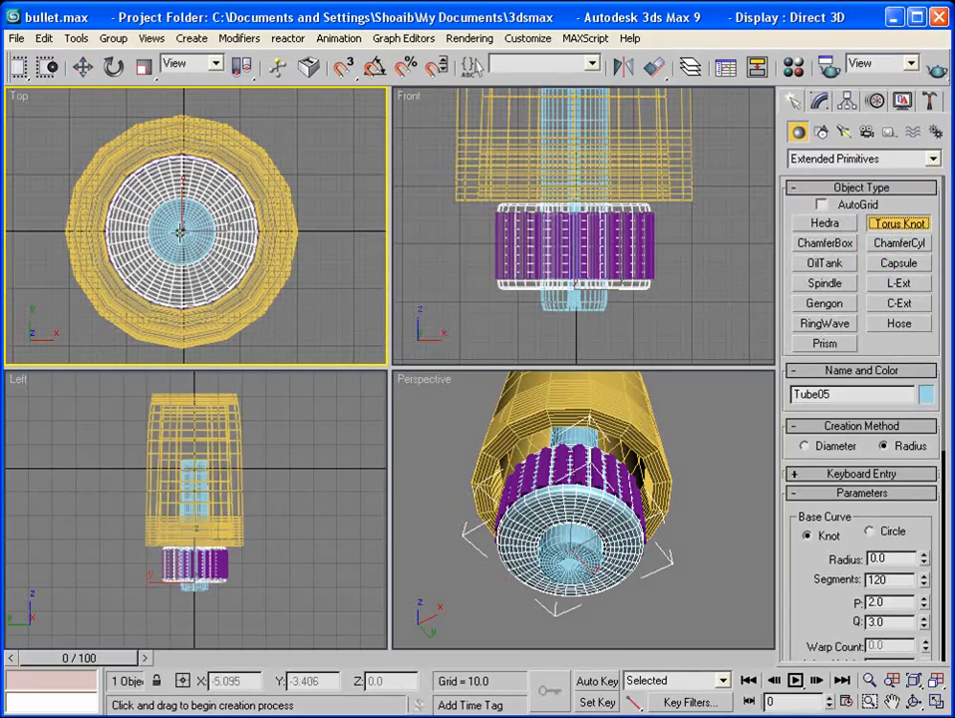
pyautogui.moveTo(182, 231); pyautogui.dragTo(213, 174)
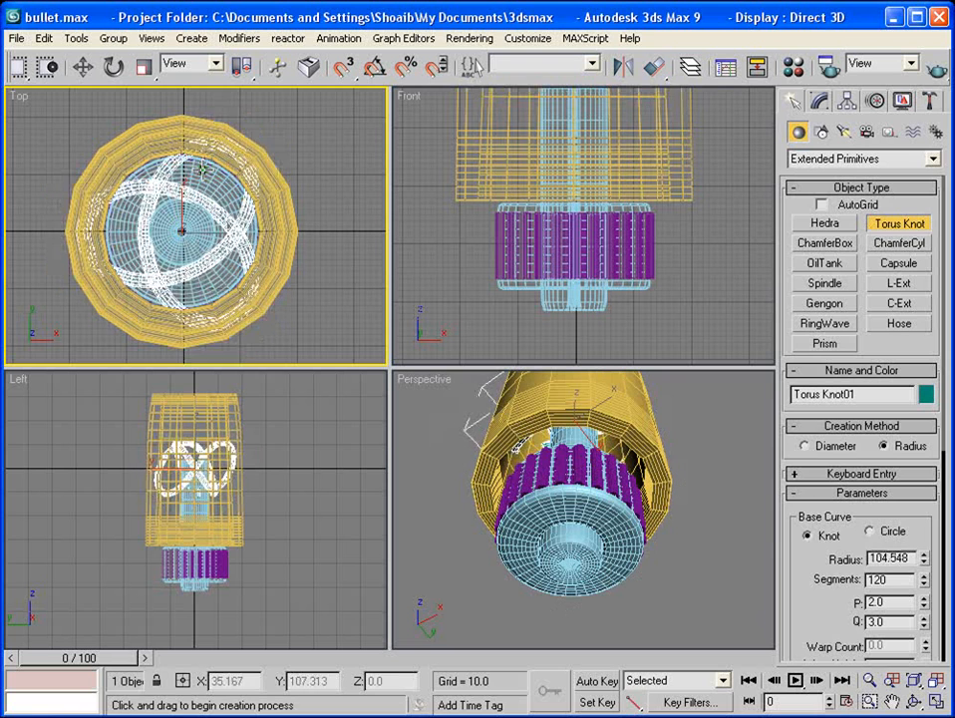
# Step: Align the torus knot to the gold casing and lower it to about Z -490.6, beneath the ribbed tube
pyautogui.click(83, 67)
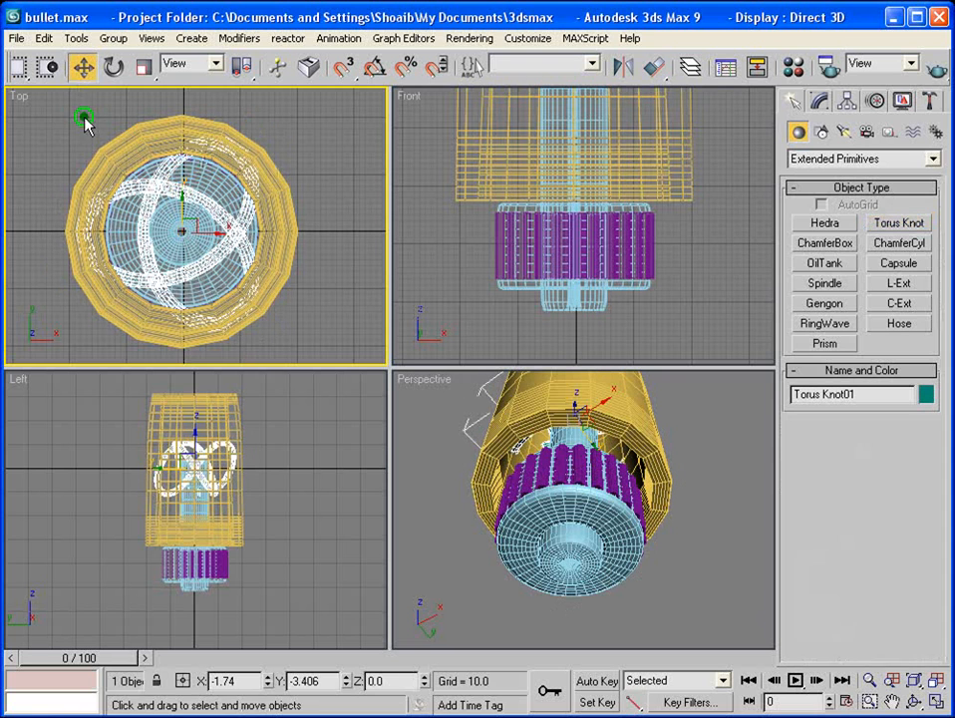
pyautogui.click(654, 70)
pyautogui.click(673, 150)
pyautogui.click(482, 526)
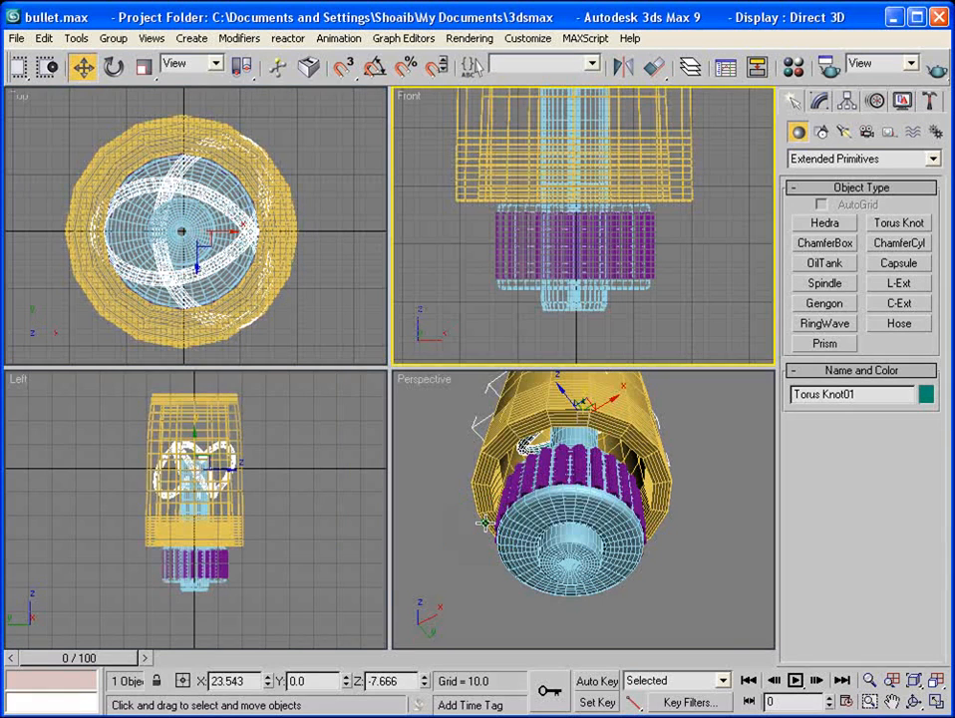
pyautogui.rightClick(224, 483)
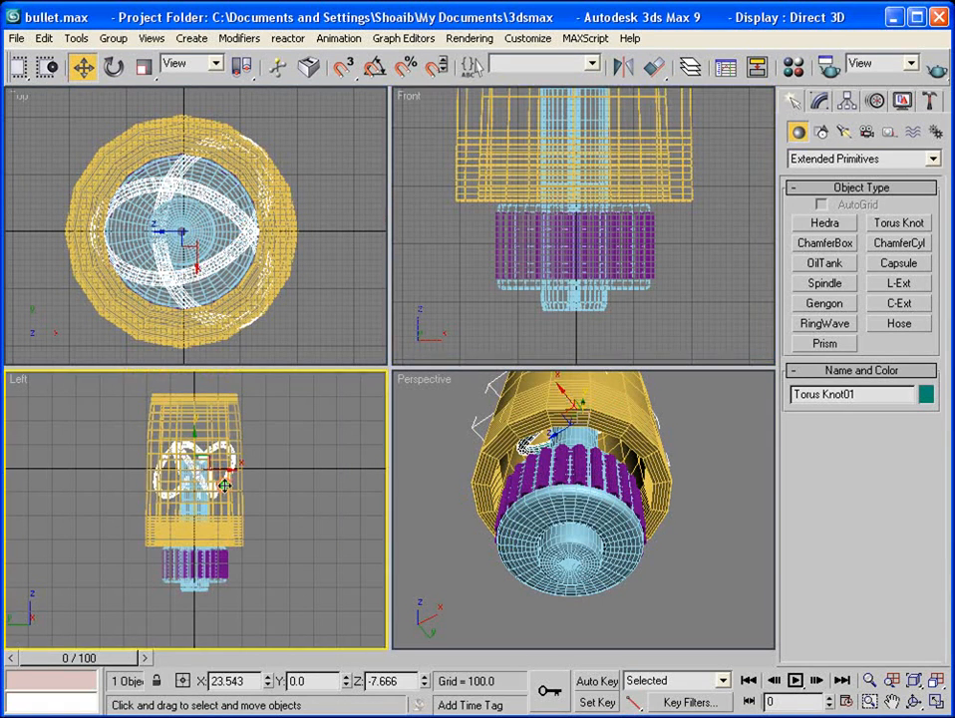
pyautogui.moveTo(197, 447); pyautogui.dragTo(196, 563)
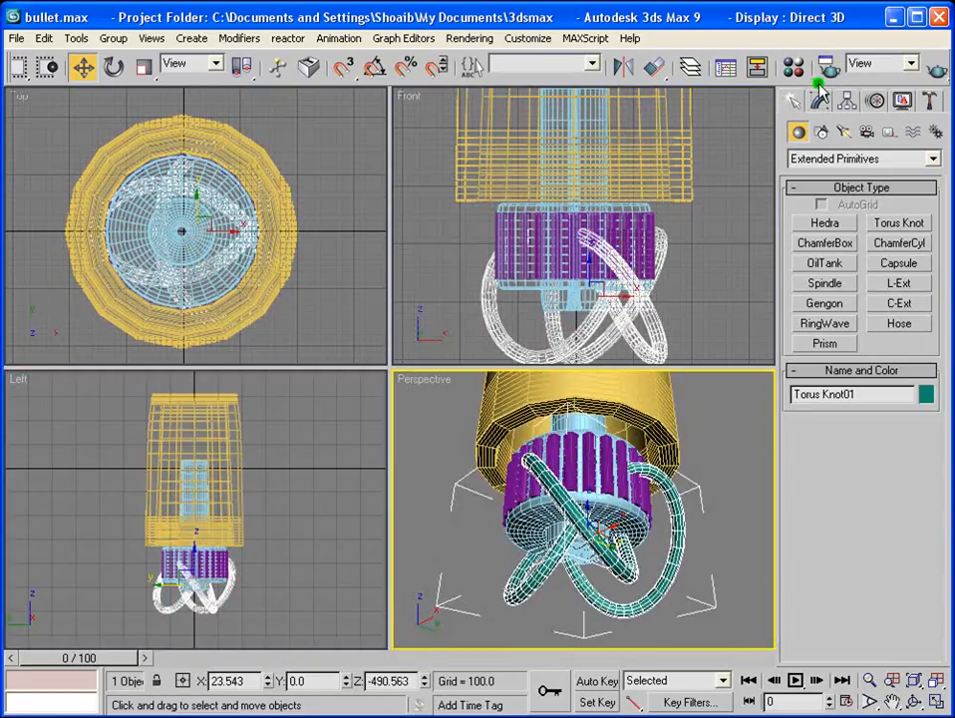
# Step: Set the torus knot's base curve to P 1, Q 15, 498 segments and a radius of about 55.6
pyautogui.click(819, 99)
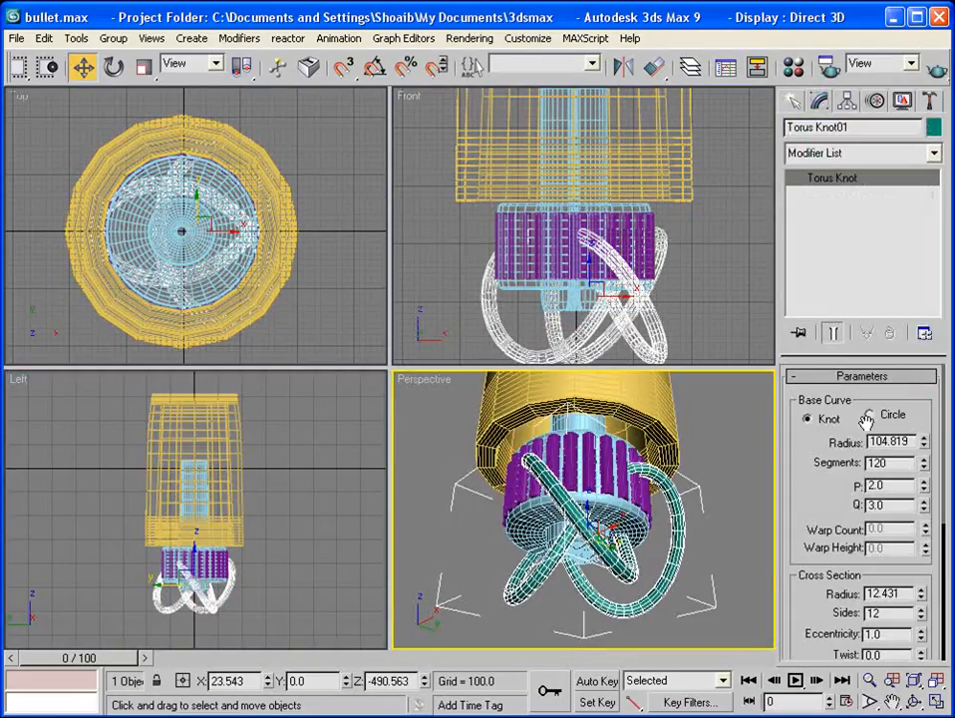
pyautogui.moveTo(827, 472); pyautogui.dragTo(830, 410)
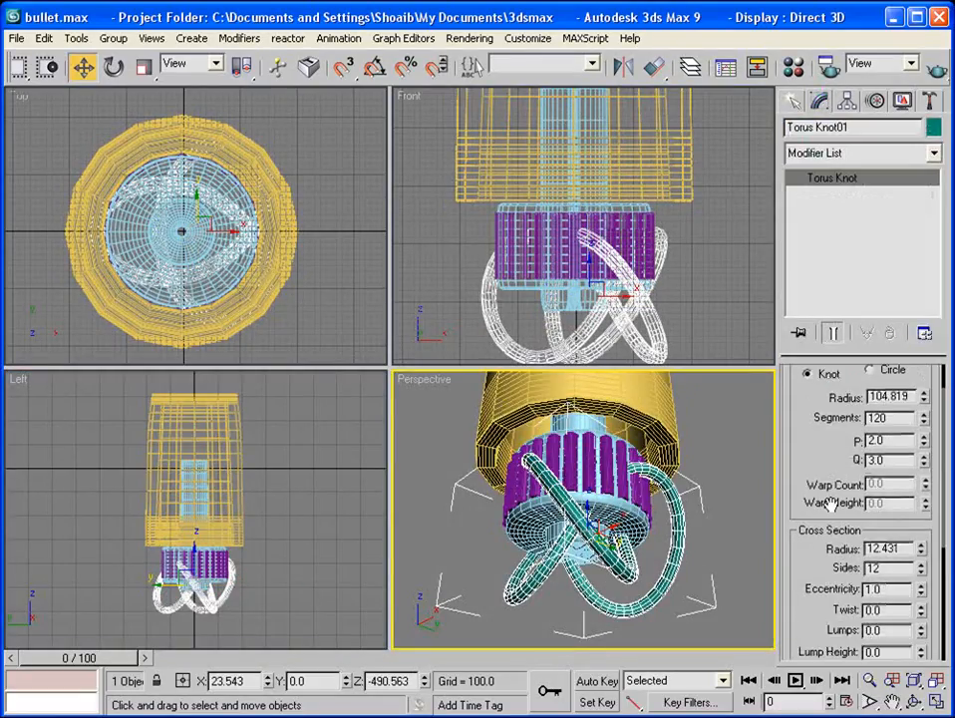
pyautogui.moveTo(927, 447)
pyautogui.mouseDown()
pyautogui.moveTo(927, 389)
pyautogui.moveTo(934, 451)
pyautogui.moveTo(918, 457)
pyautogui.moveTo(931, 407)
pyautogui.moveTo(925, 461)
pyautogui.mouseUp()
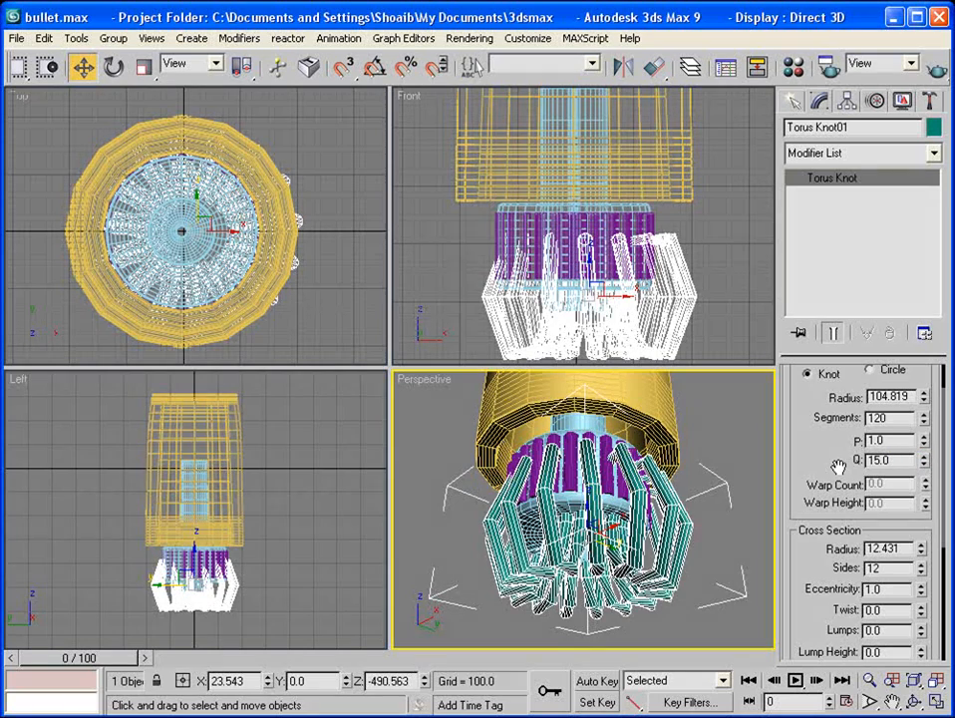
pyautogui.moveTo(923, 418)
pyautogui.mouseDown()
pyautogui.moveTo(923, 357)
pyautogui.moveTo(925, 425)
pyautogui.mouseUp()
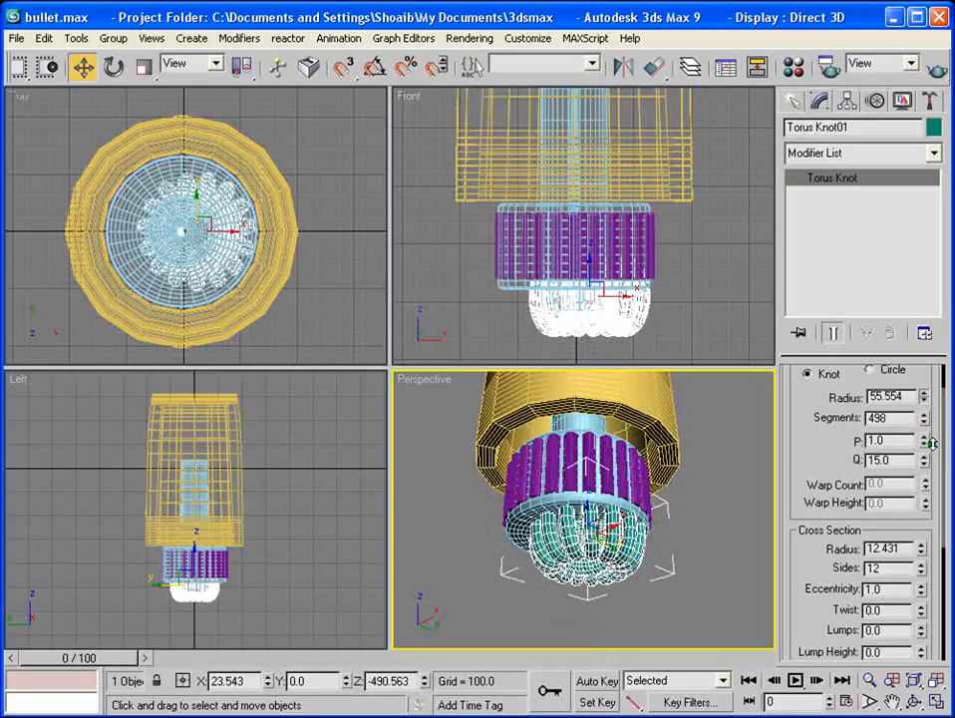
# Step: Align the torus knot centre to centre with the wide tube Tube05 on X, Y and Z
pyautogui.moveTo(643, 315); pyautogui.dragTo(648, 290, button='middle')
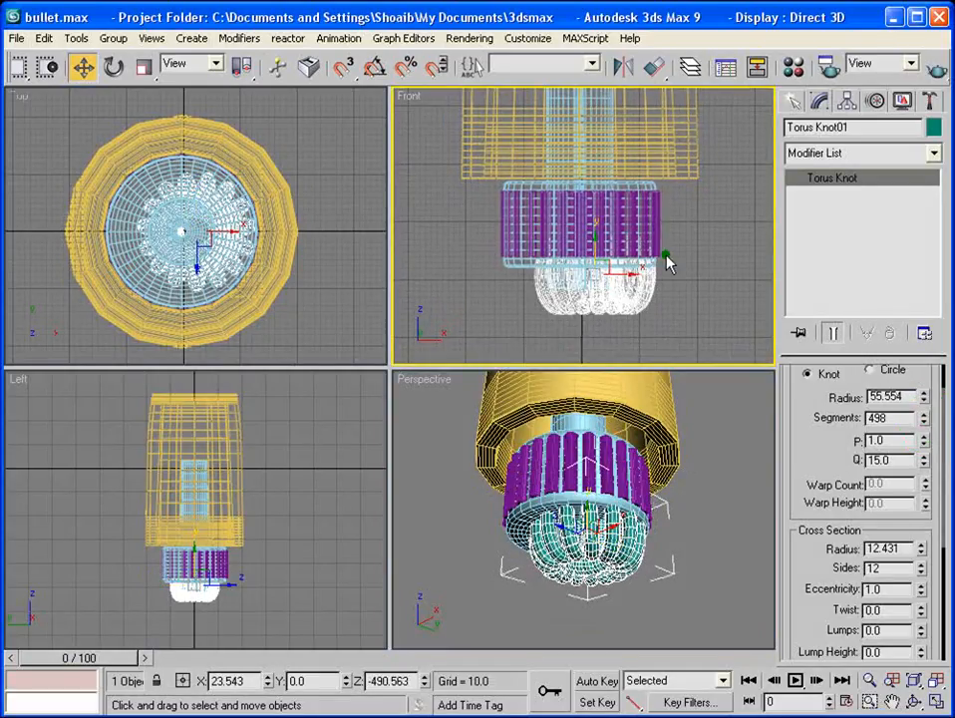
pyautogui.click(655, 66)
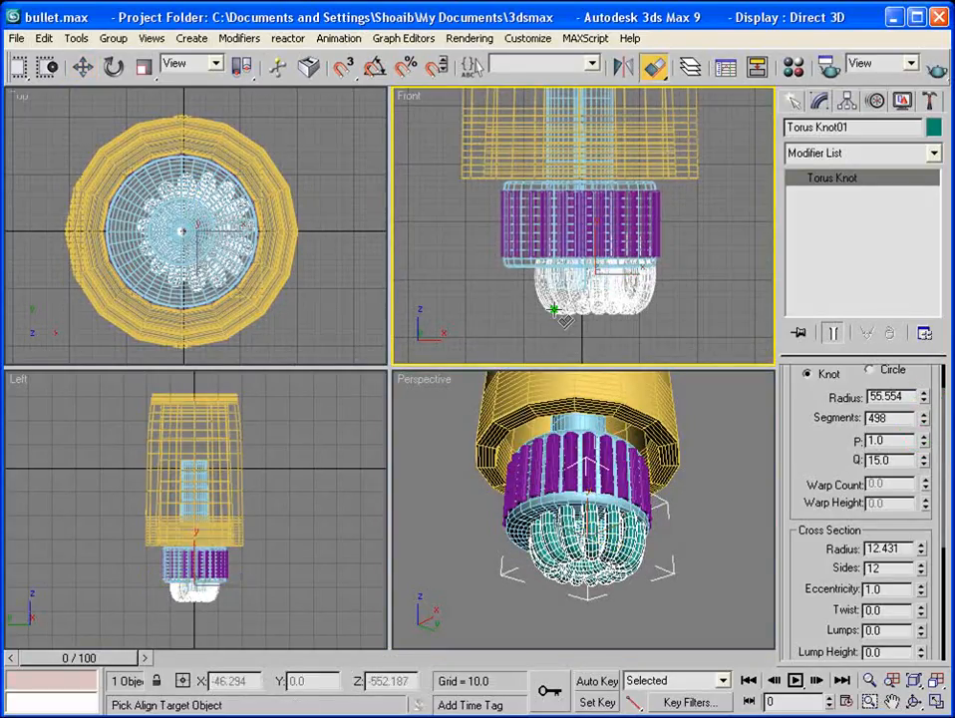
pyautogui.click(519, 270)
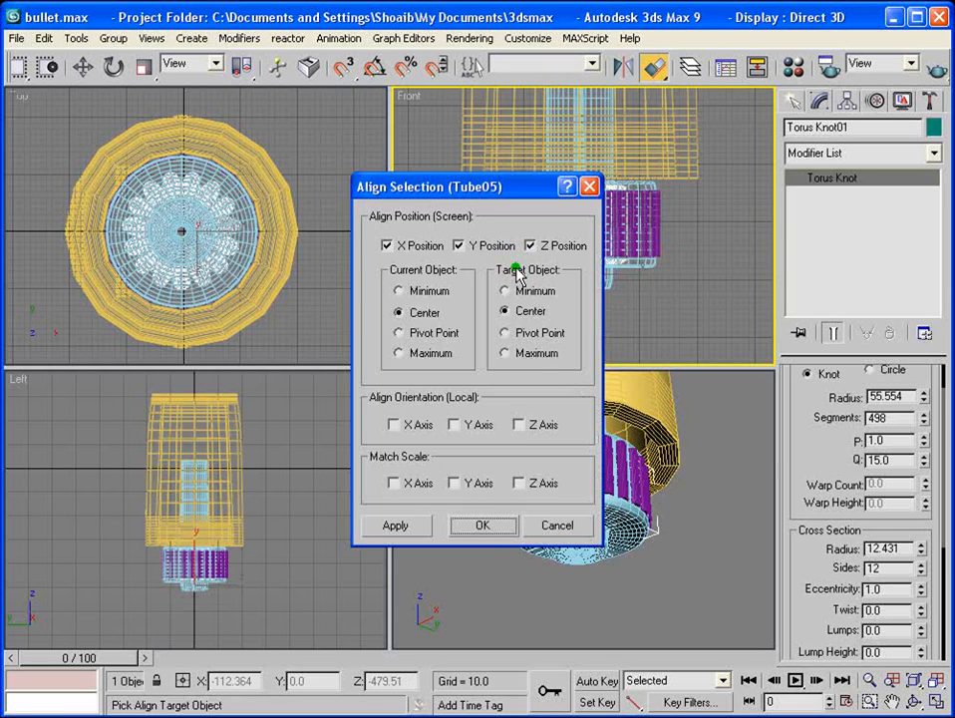
pyautogui.click(483, 525)
# Step: Lower the torus knot to about Z -484.3 so its loops protrude below the wide tube
pyautogui.rightClick(615, 275)
pyautogui.click(580, 189)
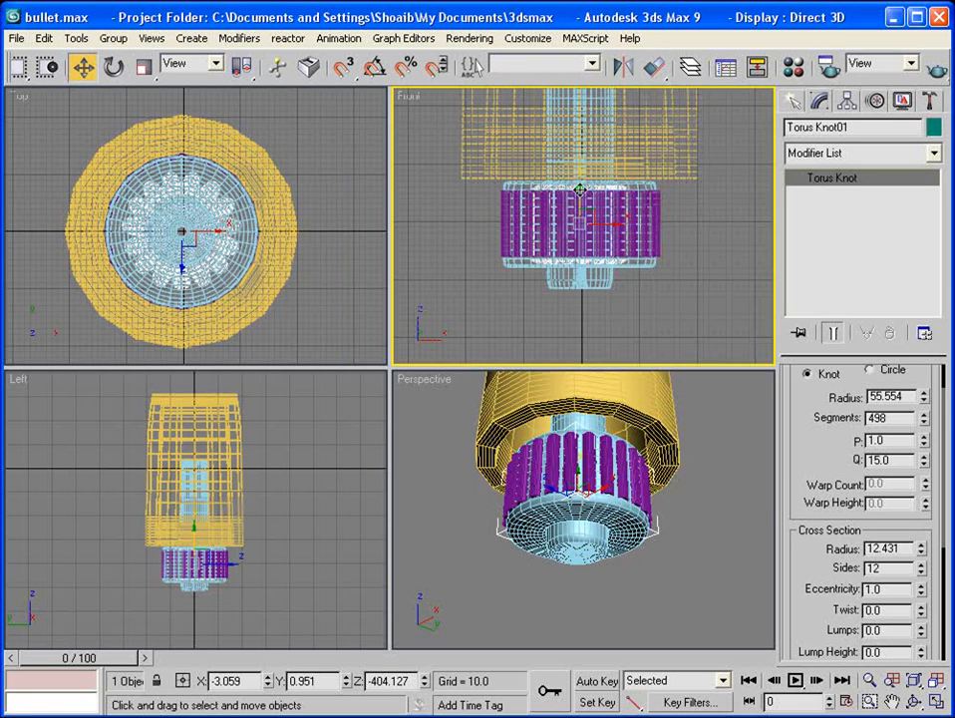
pyautogui.moveTo(580, 190); pyautogui.dragTo(584, 247)
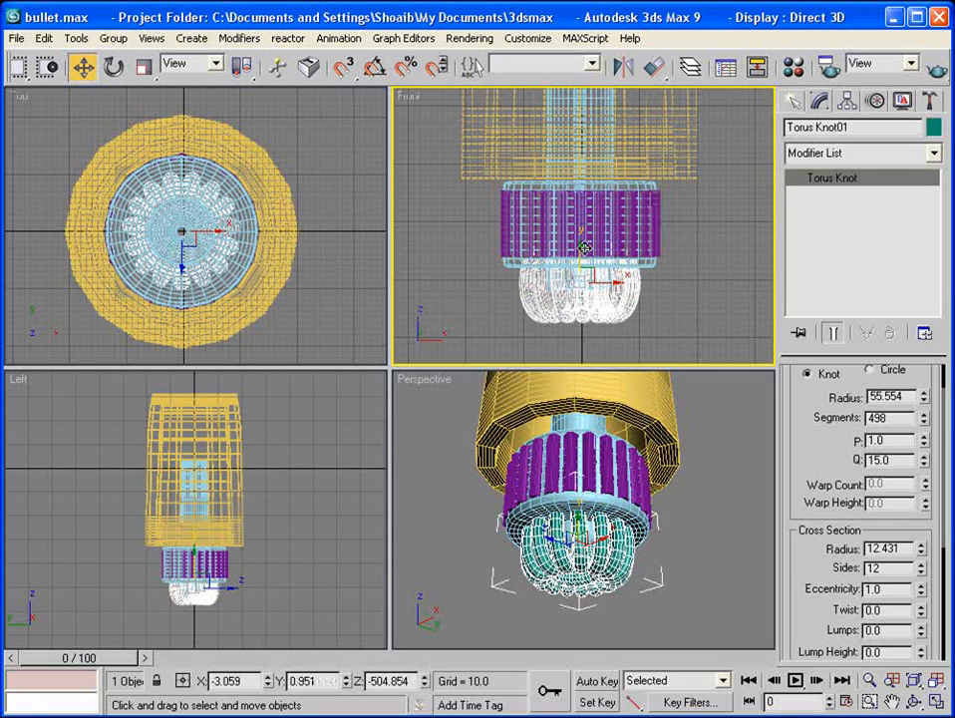
pyautogui.keyDown('alt'); pyautogui.moveTo(658, 514); pyautogui.dragTo(564, 504, button='middle'); pyautogui.keyUp('alt')
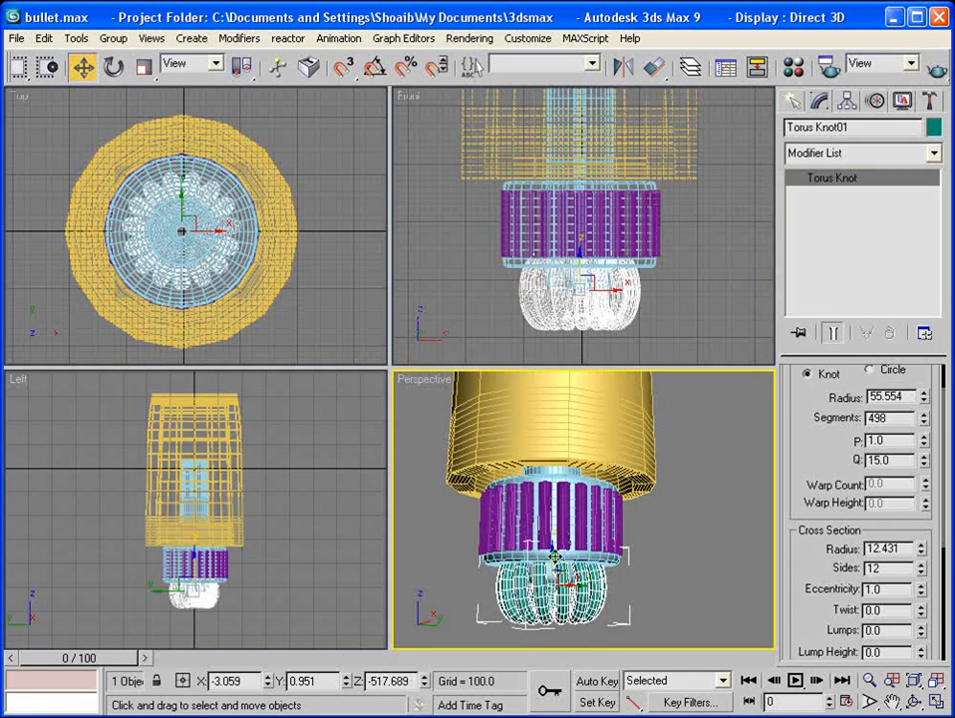
pyautogui.moveTo(556, 571); pyautogui.dragTo(555, 538)
pyautogui.keyDown('alt'); pyautogui.moveTo(564, 544); pyautogui.dragTo(925, 485, button='middle'); pyautogui.keyUp('alt')
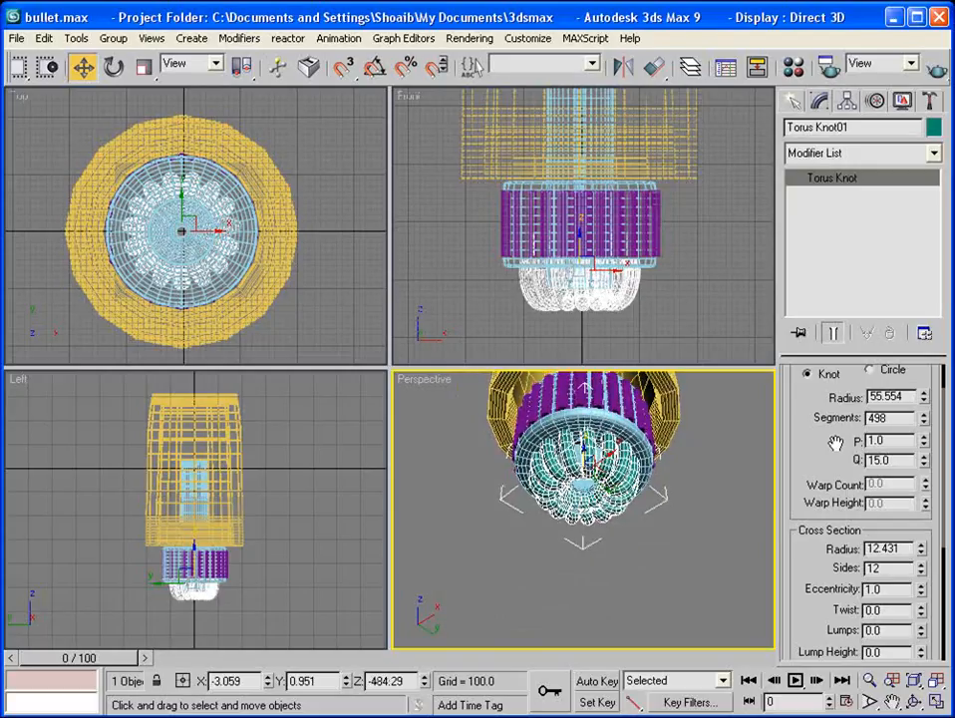
# Step: Thin the torus knot's loops by setting the cross-section radius to about 7.1
pyautogui.moveTo(835, 443); pyautogui.dragTo(833, 403)
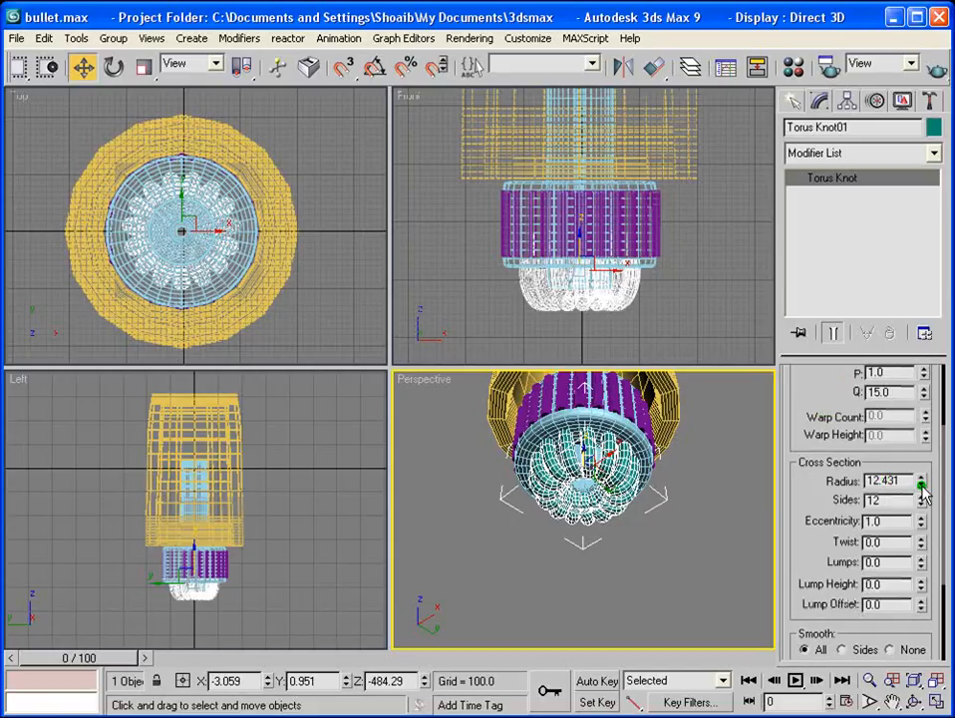
pyautogui.moveTo(922, 488); pyautogui.dragTo(926, 526)
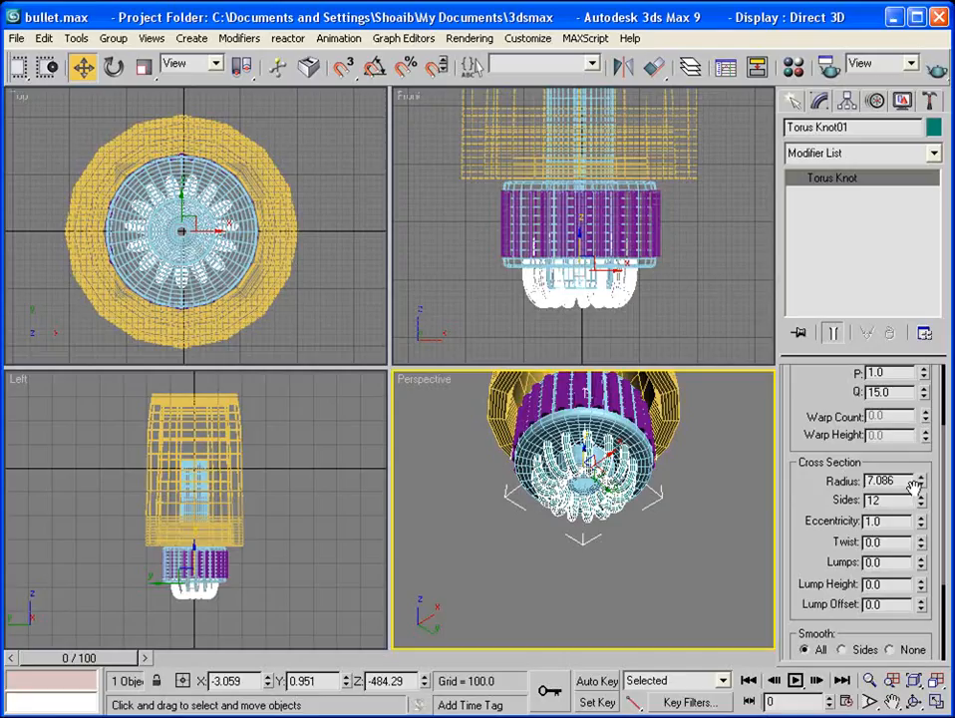
pyautogui.moveTo(923, 479)
pyautogui.mouseDown()
pyautogui.moveTo(930, 436)
pyautogui.moveTo(933, 463)
pyautogui.mouseUp()
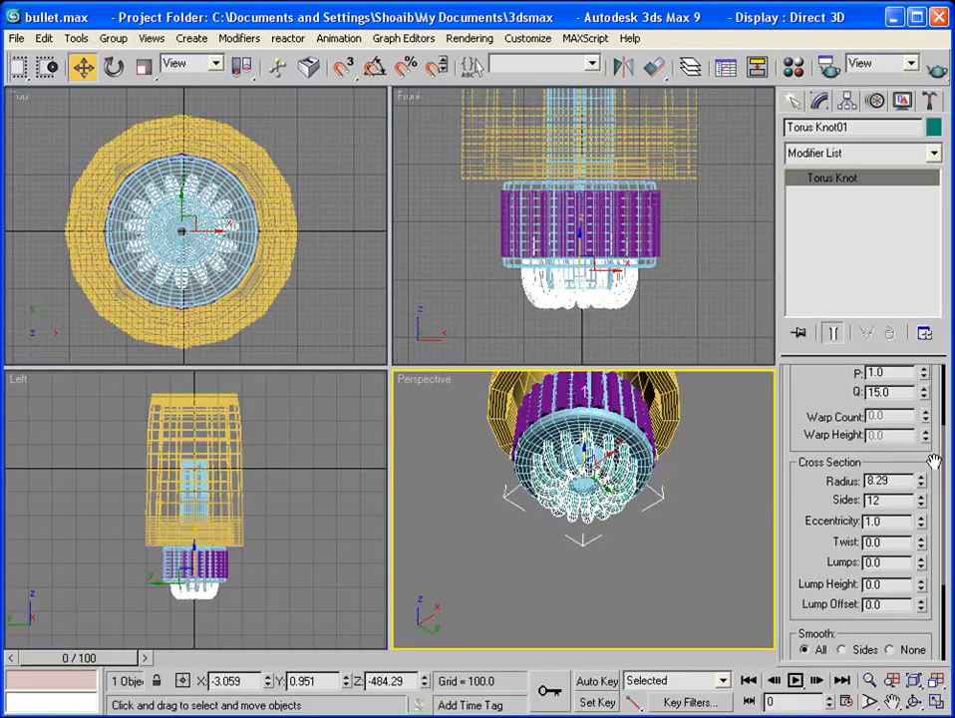
pyautogui.hotkey('ctrl', 'z')
# Step: Enlarge the torus knot's base radius slightly so its loops spread closer to the wide tube's rim, and deselect it
pyautogui.moveTo(835, 422); pyautogui.dragTo(834, 519)
pyautogui.moveTo(927, 429); pyautogui.dragTo(928, 405)
pyautogui.click(653, 284)
pyautogui.moveTo(653, 284); pyautogui.dragTo(653, 266, button='middle')
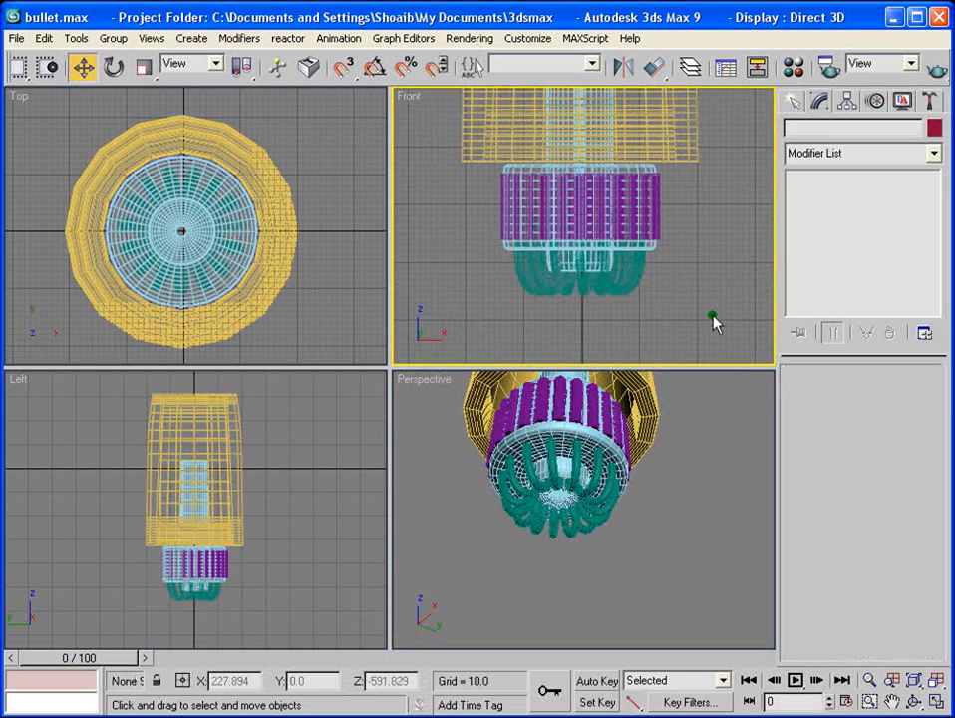
# Step: Group the two tubes, the rib ring and the torus knot under the name middle_inside
pyautogui.moveTo(714, 319); pyautogui.dragTo(450, 182)
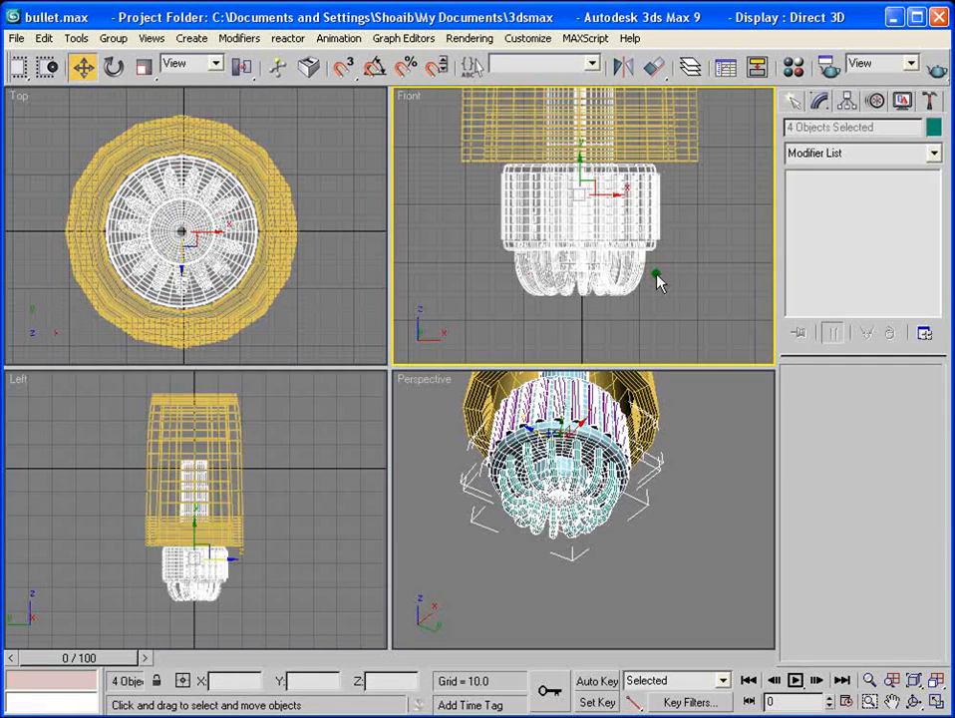
pyautogui.click(113, 38)
pyautogui.click(125, 59)
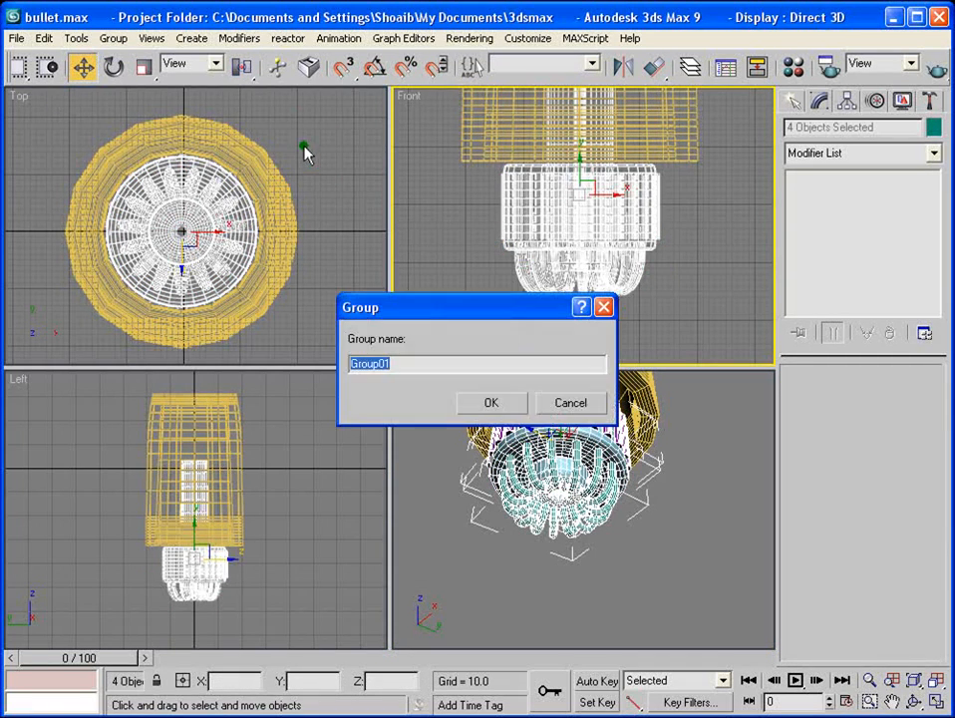
pyautogui.write('middle_inside')
pyautogui.press('Return')
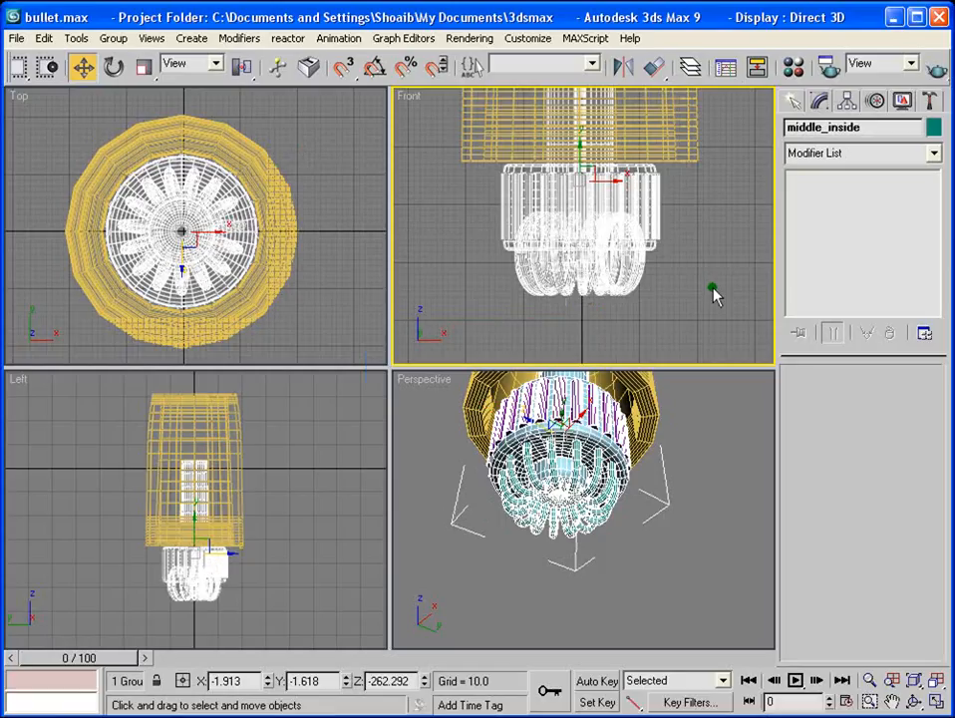
# Step: Clear the edge selection in Bullet_middle's Edit Poly modifier and turn its TurboSmooth back on
pyautogui.moveTo(713, 292); pyautogui.dragTo(514, 176)
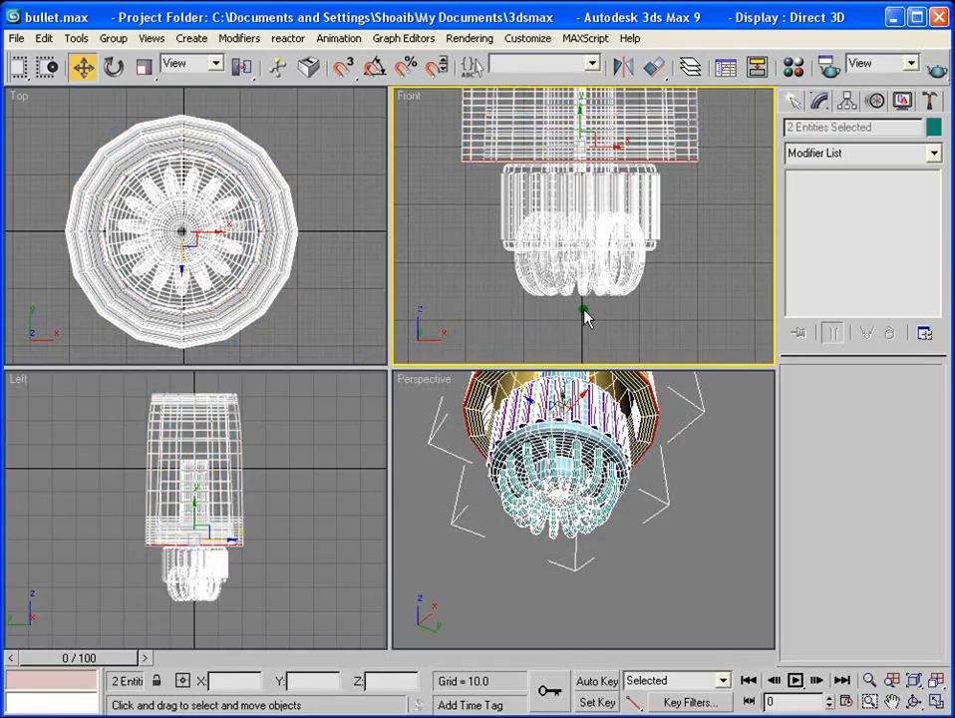
pyautogui.click(684, 215)
pyautogui.click(686, 152)
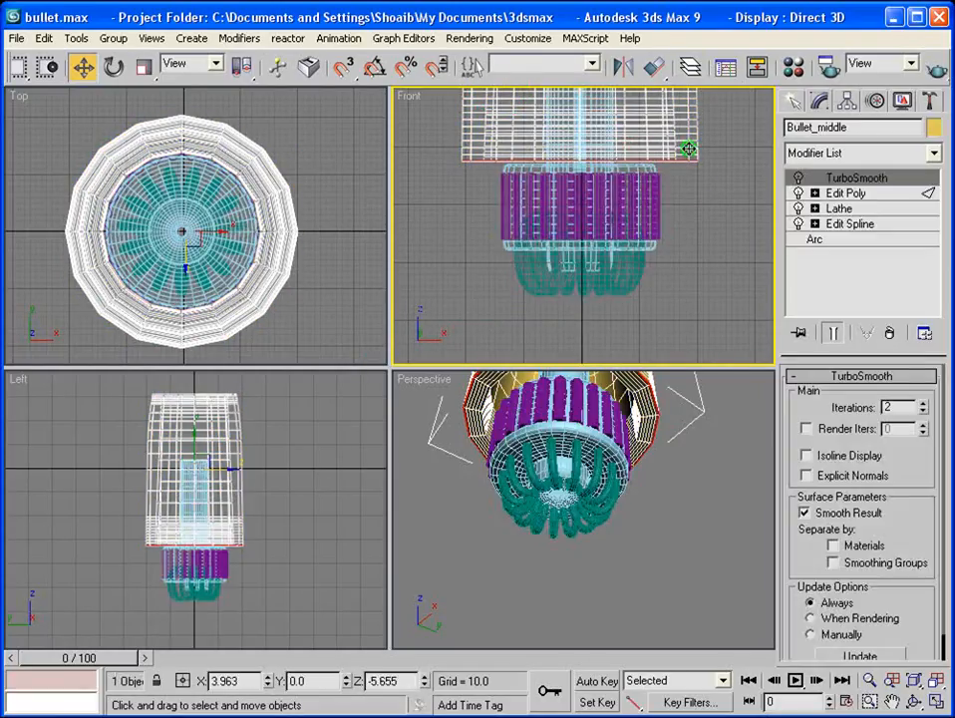
pyautogui.click(845, 192)
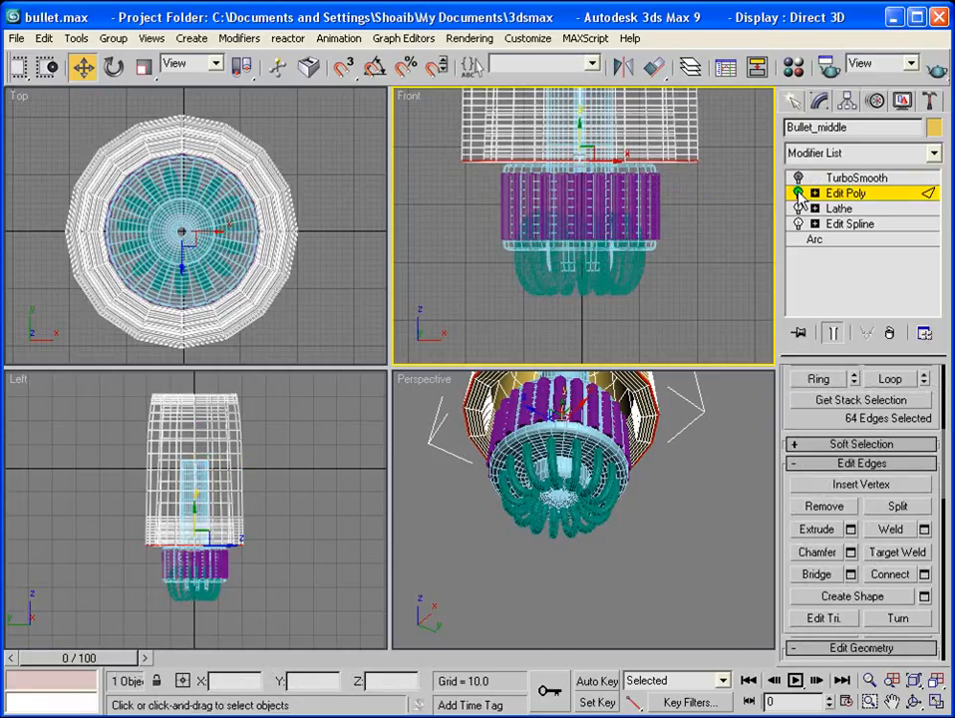
pyautogui.click(751, 191)
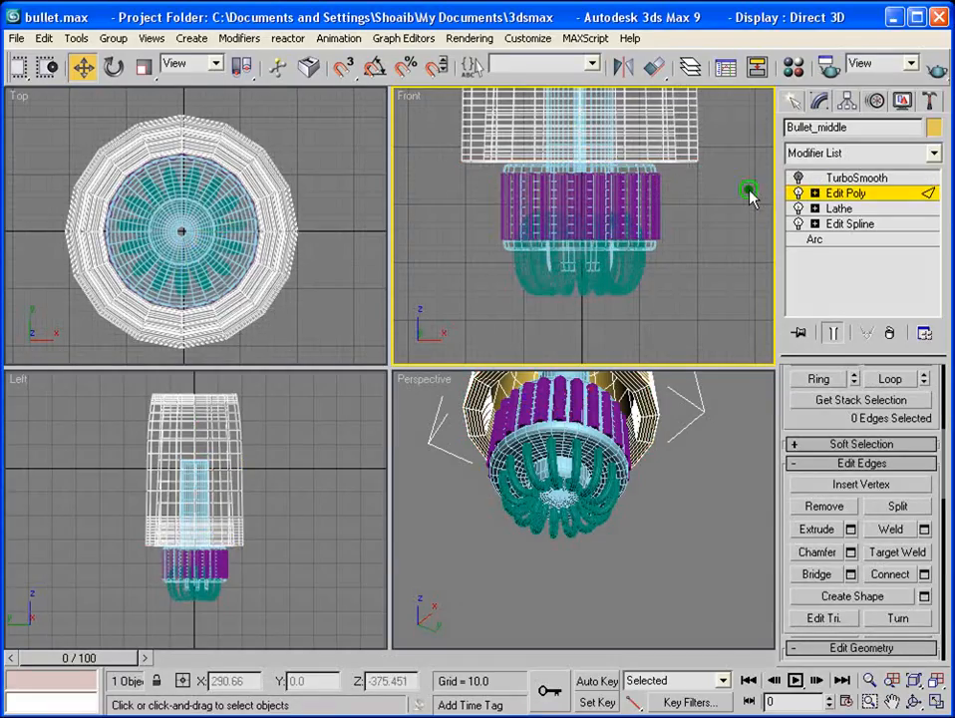
pyautogui.click(815, 180)
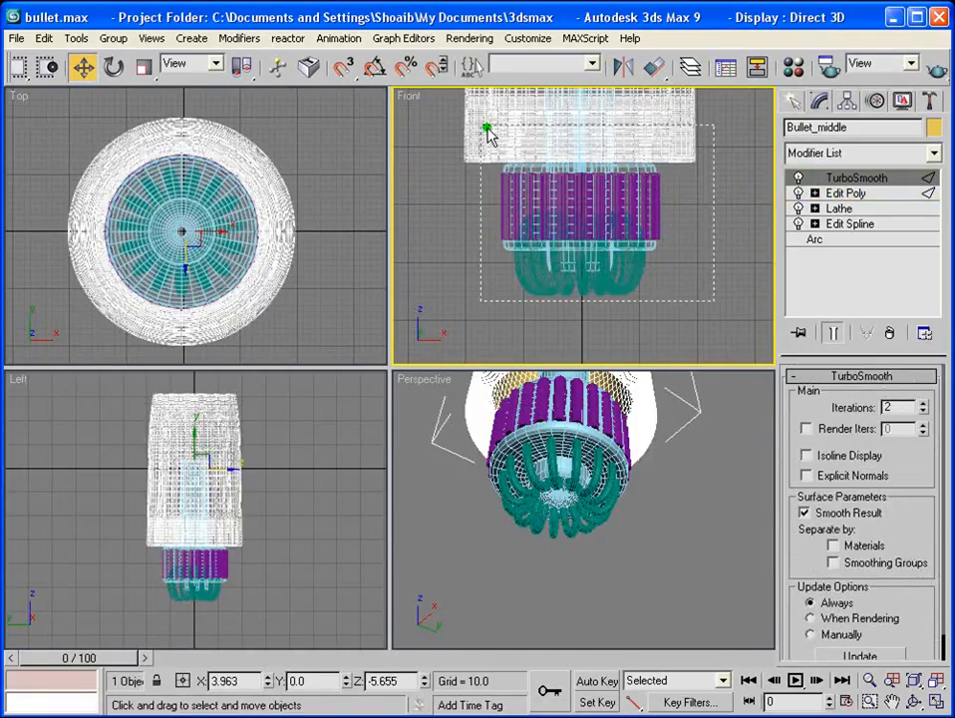
# Step: Group Bullet_middle together with the middle_inside group under the name middle
pyautogui.keyDown('ctrl'); pyautogui.click(488, 135); pyautogui.keyUp('ctrl')
pyautogui.click(112, 38)
pyautogui.click(115, 58)
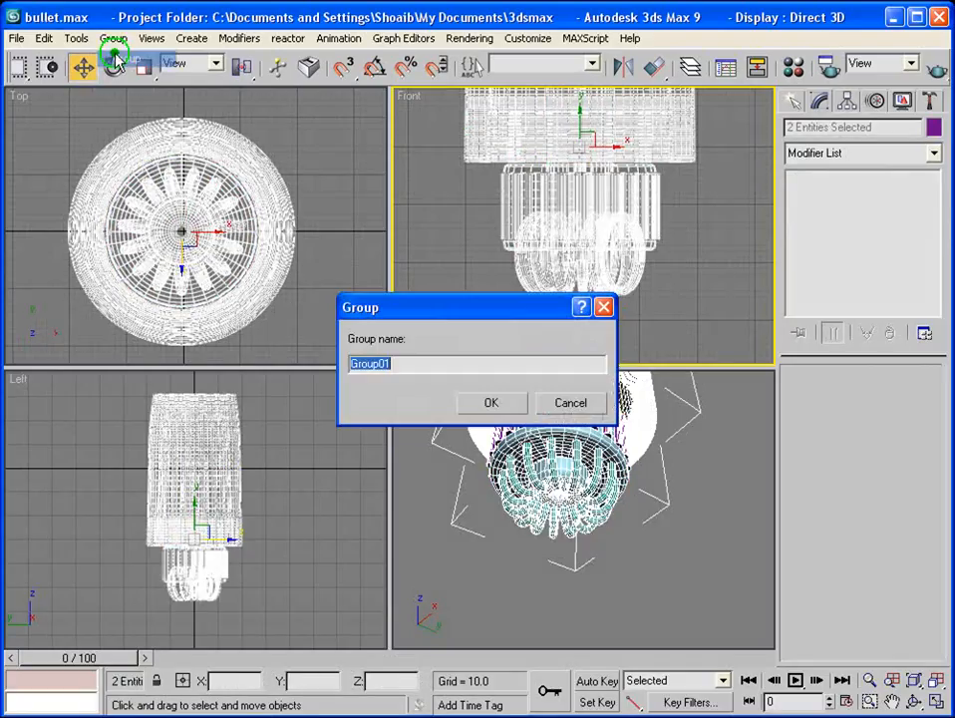
pyautogui.write('middle')
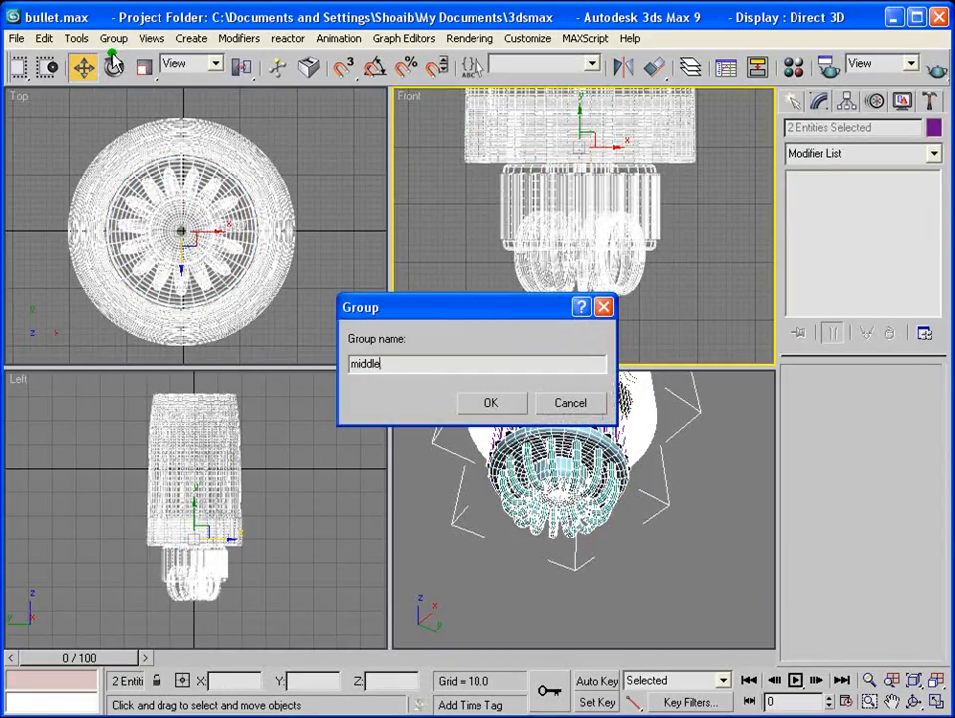
pyautogui.press('Return')
# Step: Assign the metal material 01 - Default to the middle group
pyautogui.keyDown('alt'); pyautogui.moveTo(507, 499); pyautogui.dragTo(702, 494, button='middle'); pyautogui.keyUp('alt')
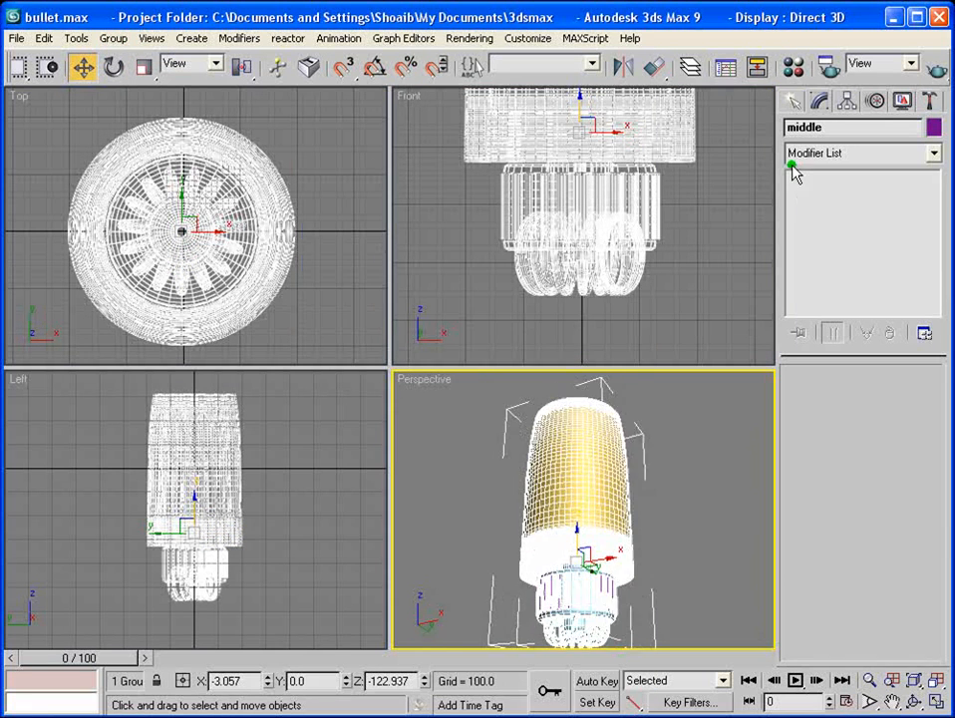
pyautogui.click(794, 66)
pyautogui.click(374, 306)
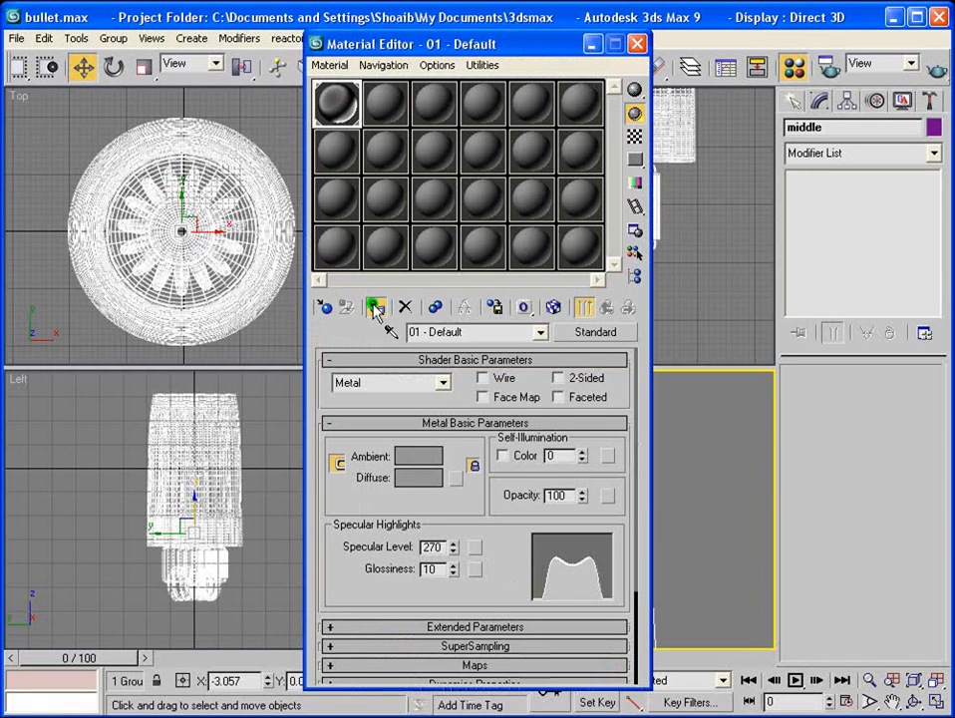
pyautogui.click(594, 46)
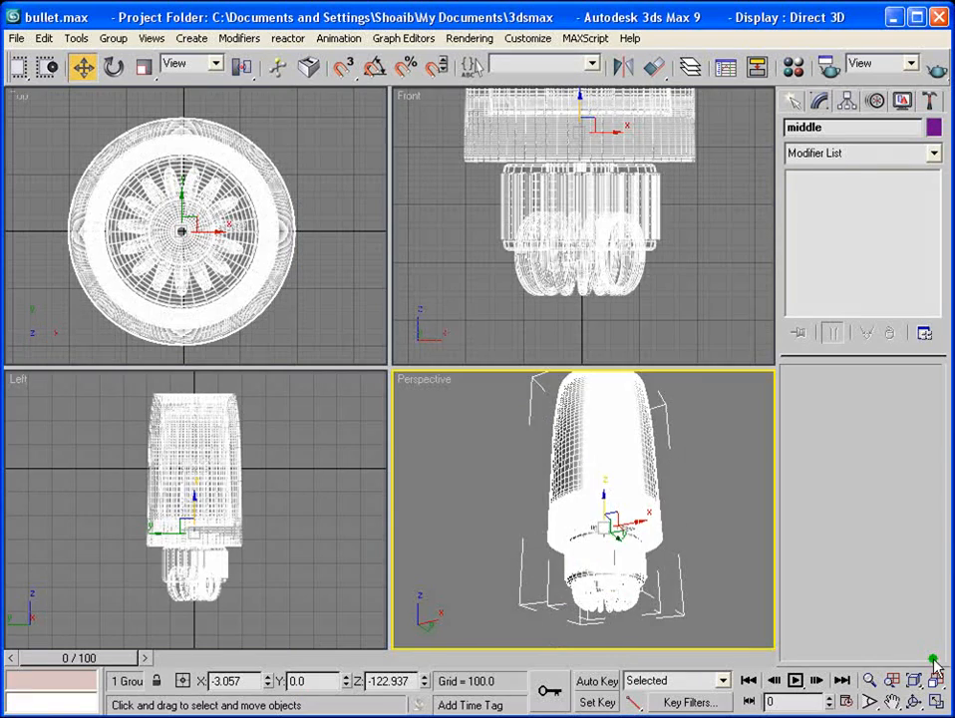
# Step: Render the maximized perspective view to check the middle group's metal look from below, and restore the four-view layout
pyautogui.click(936, 702)
pyautogui.keyDown('alt'); pyautogui.moveTo(631, 352); pyautogui.dragTo(654, 365, button='middle'); pyautogui.keyUp('alt')
pyautogui.click(939, 70)
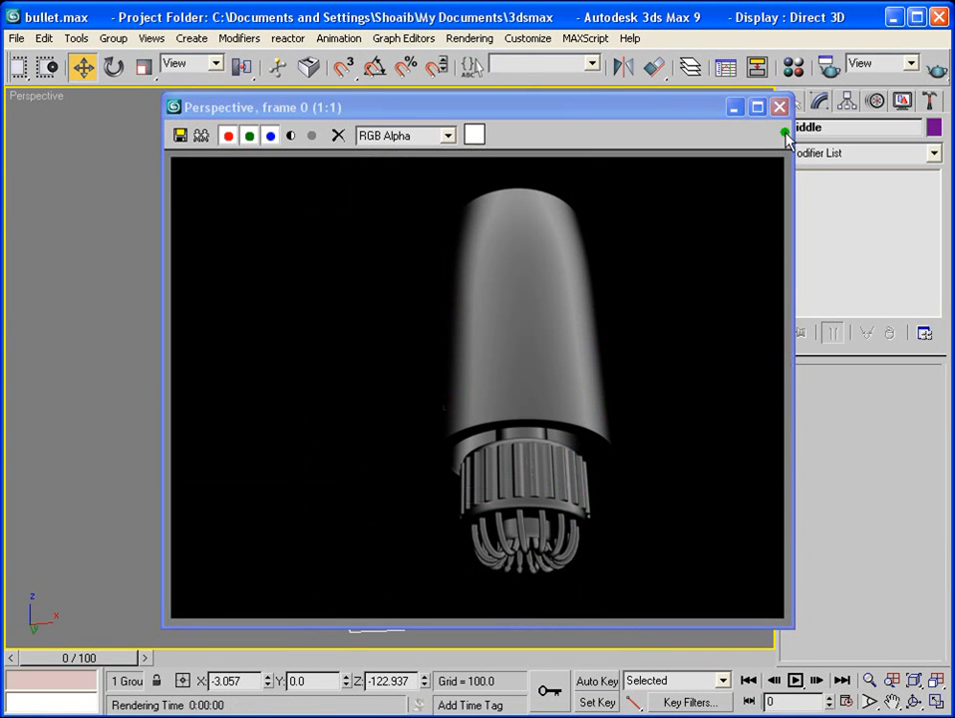
pyautogui.click(779, 106)
pyautogui.hotkey('alt', 'w')
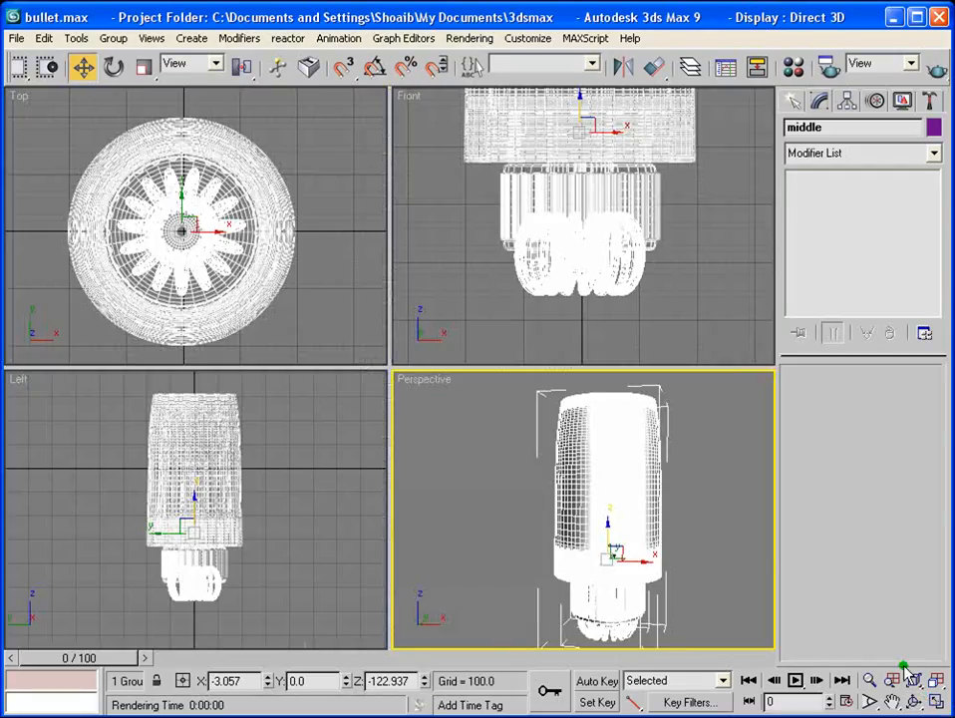
# Step: Unhide only the Bullet_bottom object
pyautogui.rightClick(625, 326)
pyautogui.scroll(-3, 603, 299)
pyautogui.moveTo(601, 262); pyautogui.dragTo(582, 322, button='middle')
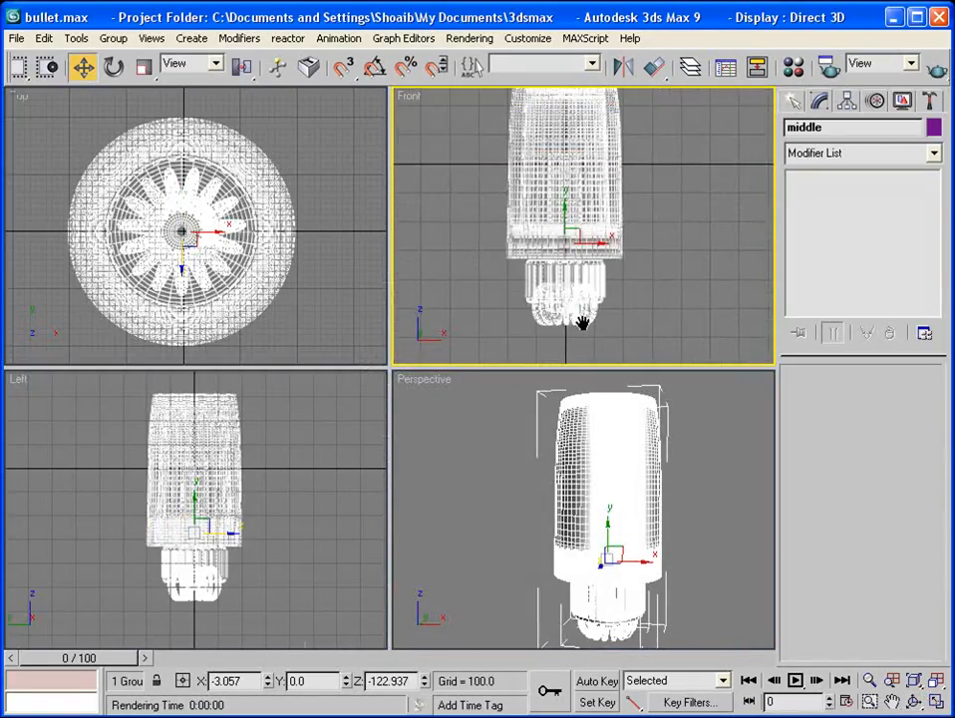
pyautogui.rightClick(659, 247)
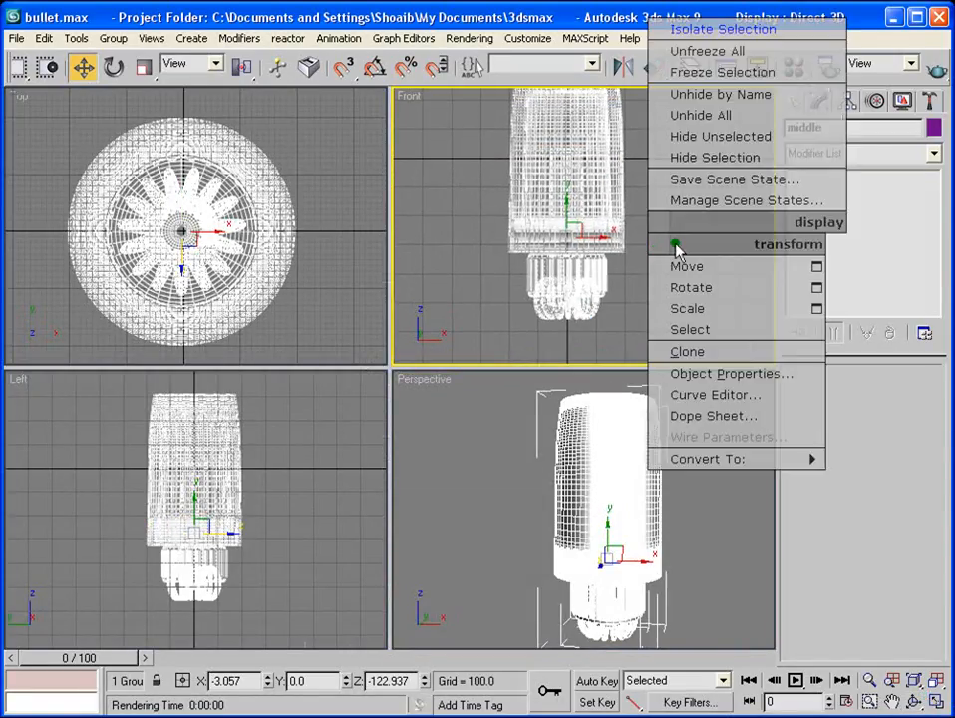
pyautogui.click(723, 93)
pyautogui.click(333, 206)
pyautogui.click(558, 552)
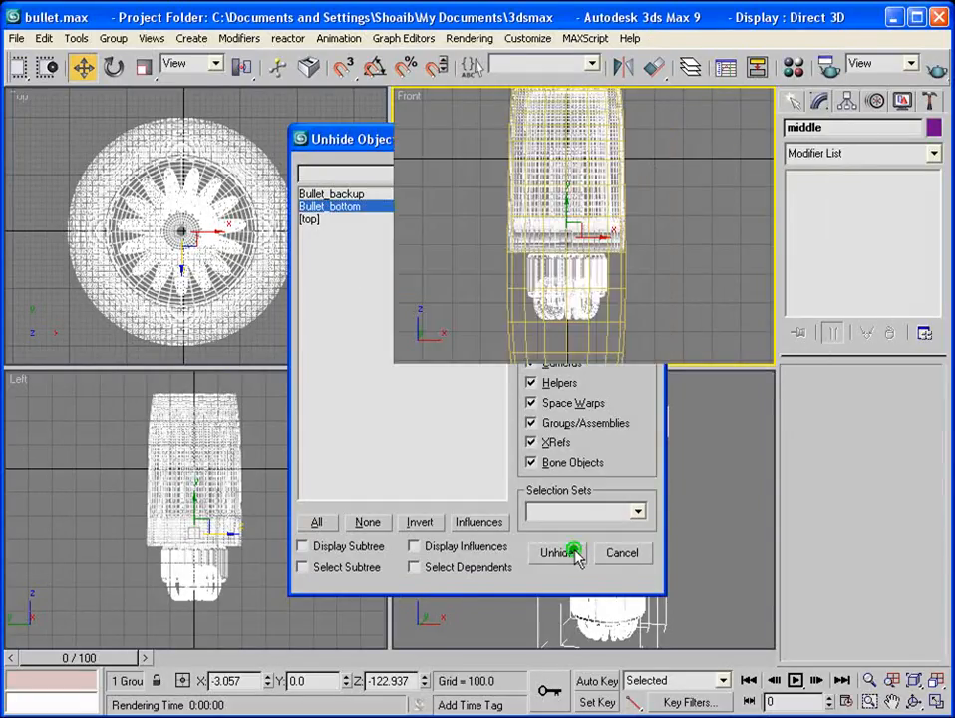
# Step: Add an Edit Poly modifier to Bullet_bottom
pyautogui.click(627, 257)
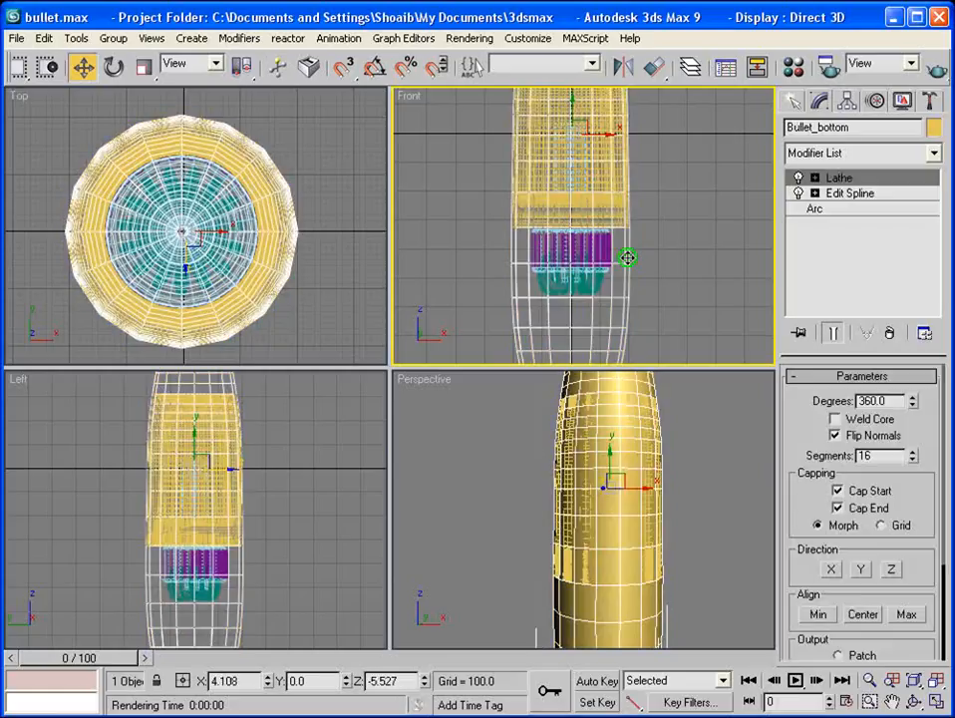
pyautogui.click(938, 153)
pyautogui.moveTo(938, 212); pyautogui.dragTo(940, 285)
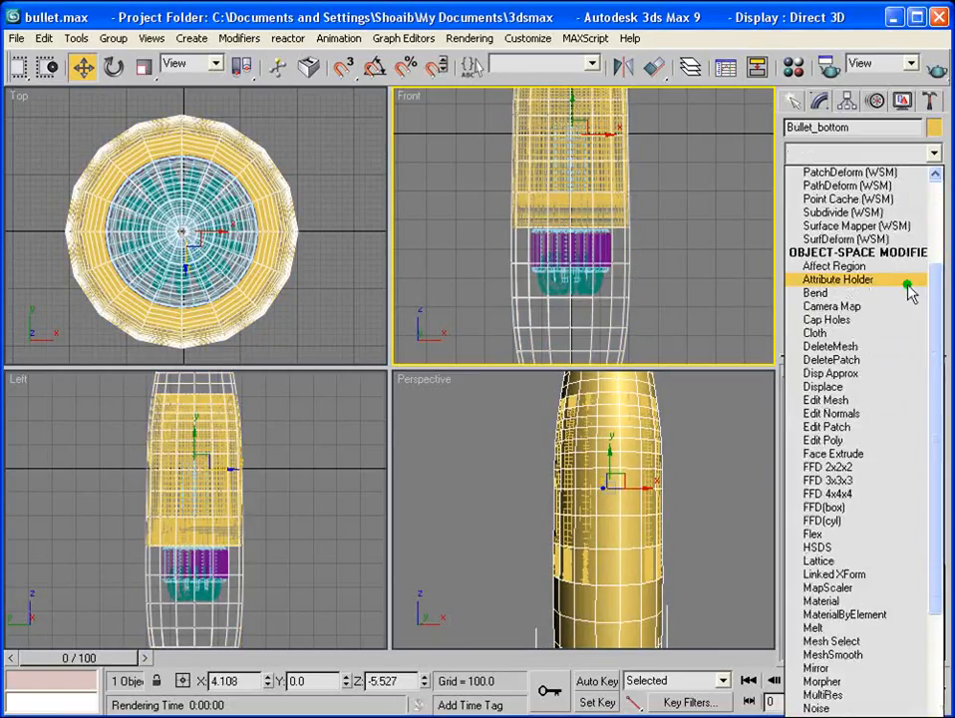
pyautogui.click(858, 441)
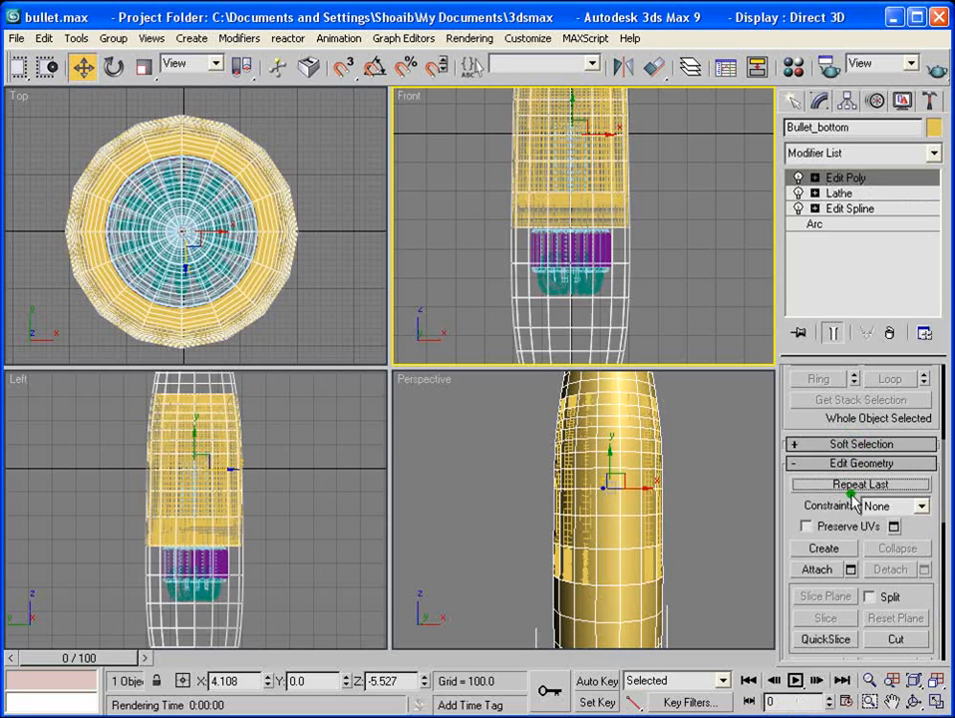
# Step: Delete Bullet_bottom's polygons from the tip down to the last ring overlapping the middle casing
pyautogui.click(836, 179)
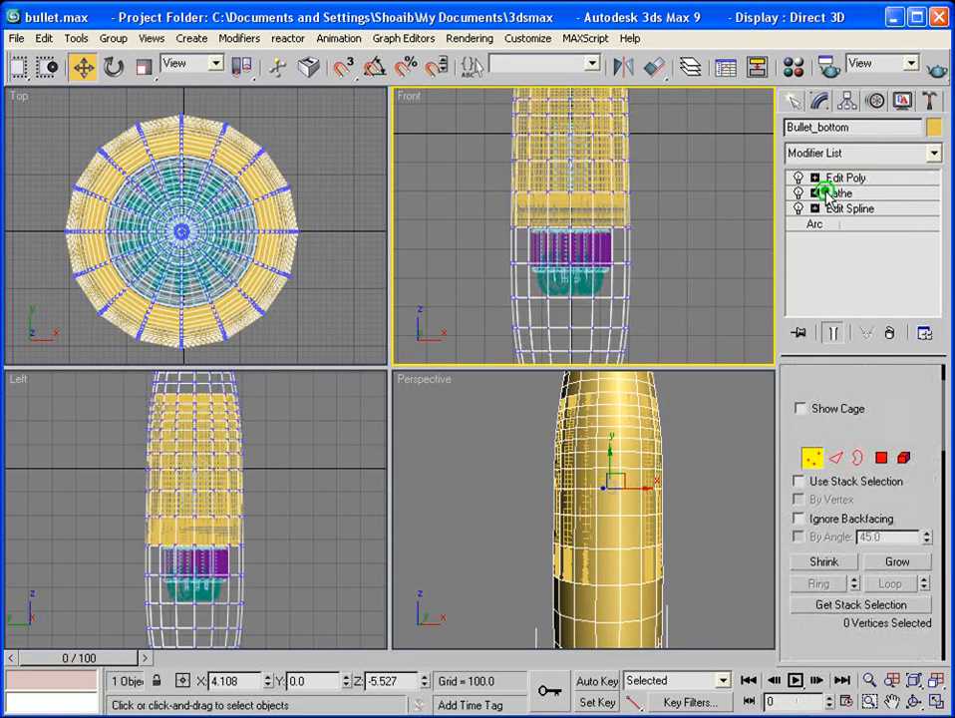
pyautogui.click(880, 458)
pyautogui.scroll(-4, 599, 222)
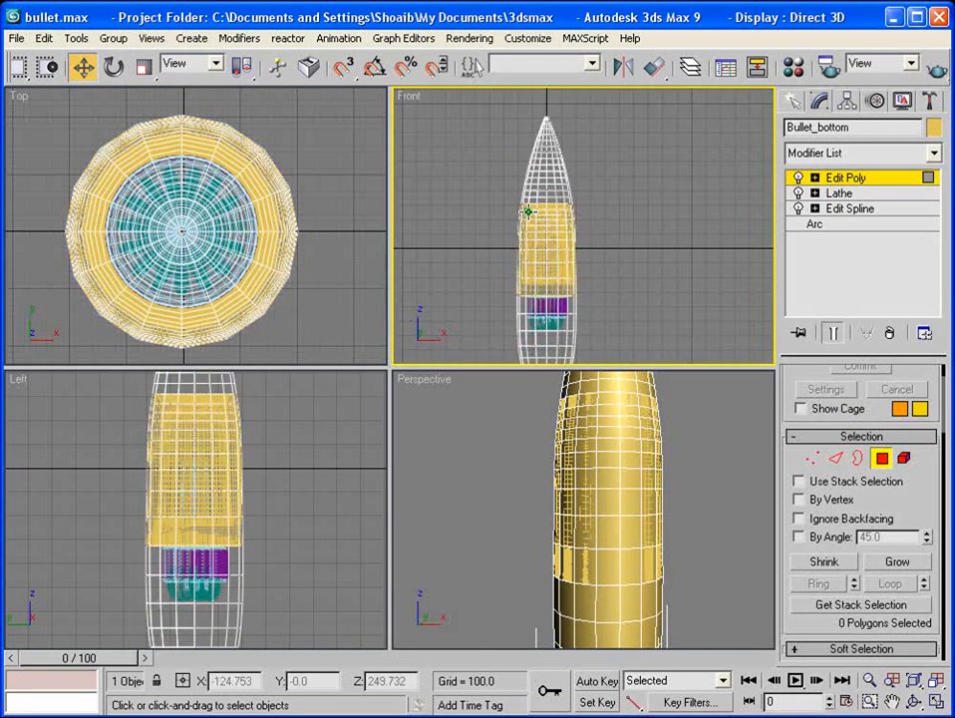
pyautogui.moveTo(477, 103); pyautogui.dragTo(646, 296)
pyautogui.moveTo(646, 296); pyautogui.dragTo(650, 257, button='middle')
pyautogui.scroll(2, 650, 258)
pyautogui.press('Delete')
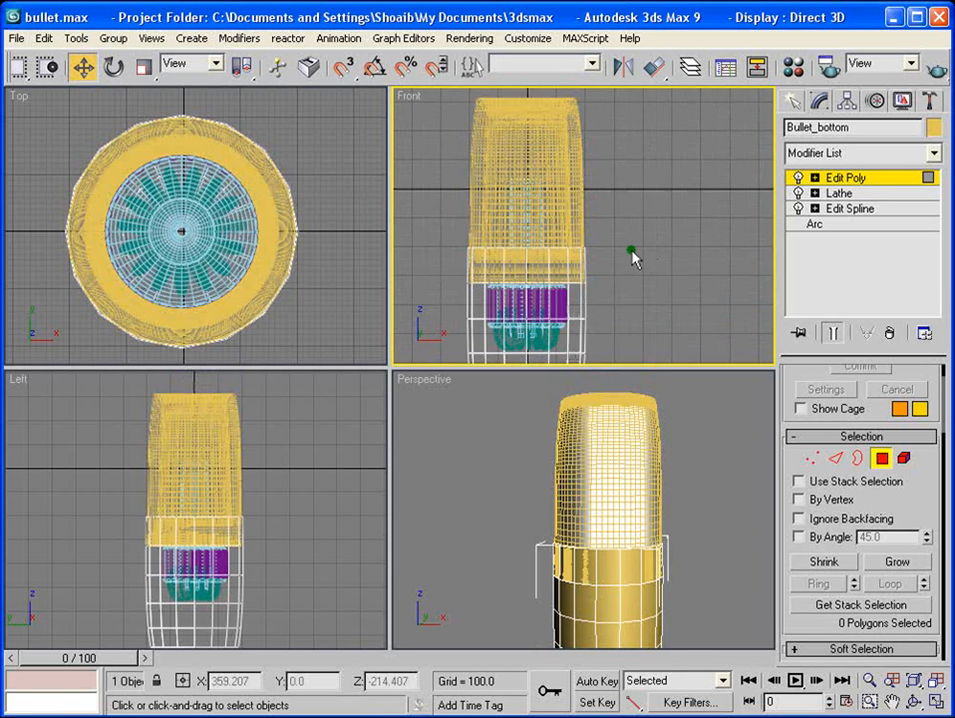
# Step: Delete the ring of polygons overlapping the middle casing's lower edge and leave polygon editing
pyautogui.moveTo(627, 238); pyautogui.dragTo(450, 261)
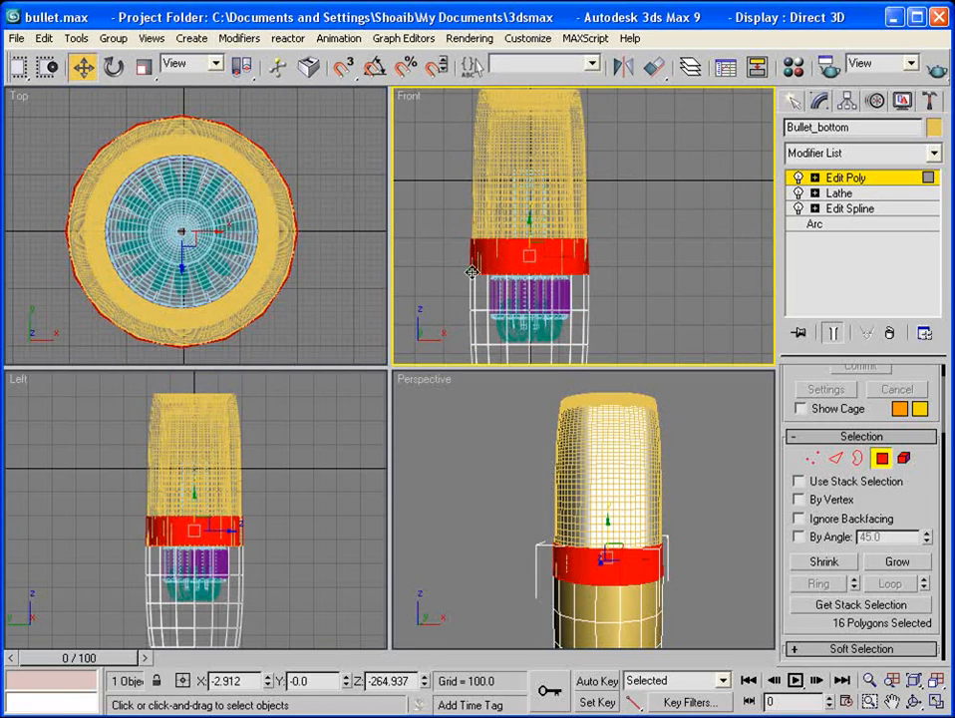
pyautogui.press('Delete')
pyautogui.moveTo(622, 310); pyautogui.dragTo(676, 202, button='middle')
pyautogui.moveTo(698, 572); pyautogui.dragTo(688, 515, button='middle')
pyautogui.scroll(5, 688, 514)
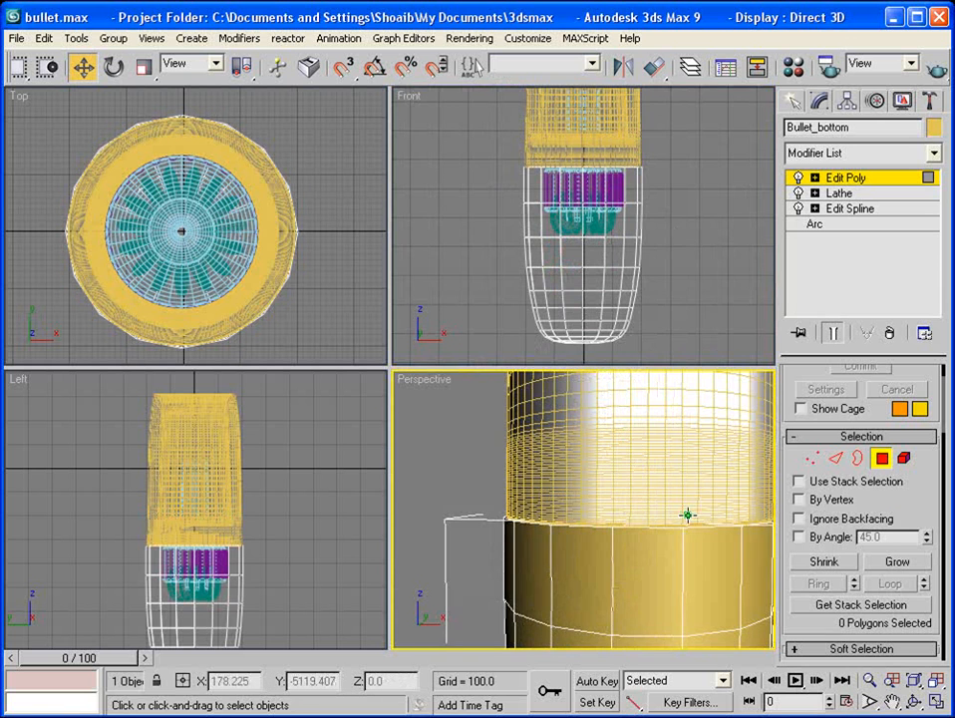
pyautogui.click(881, 458)
# Step: Add a TurboSmooth modifier with 2 iterations to Bullet_bottom
pyautogui.moveTo(659, 553); pyautogui.dragTo(604, 483, button='middle')
pyautogui.scroll(2, 593, 511)
pyautogui.scroll(-2, 604, 483)
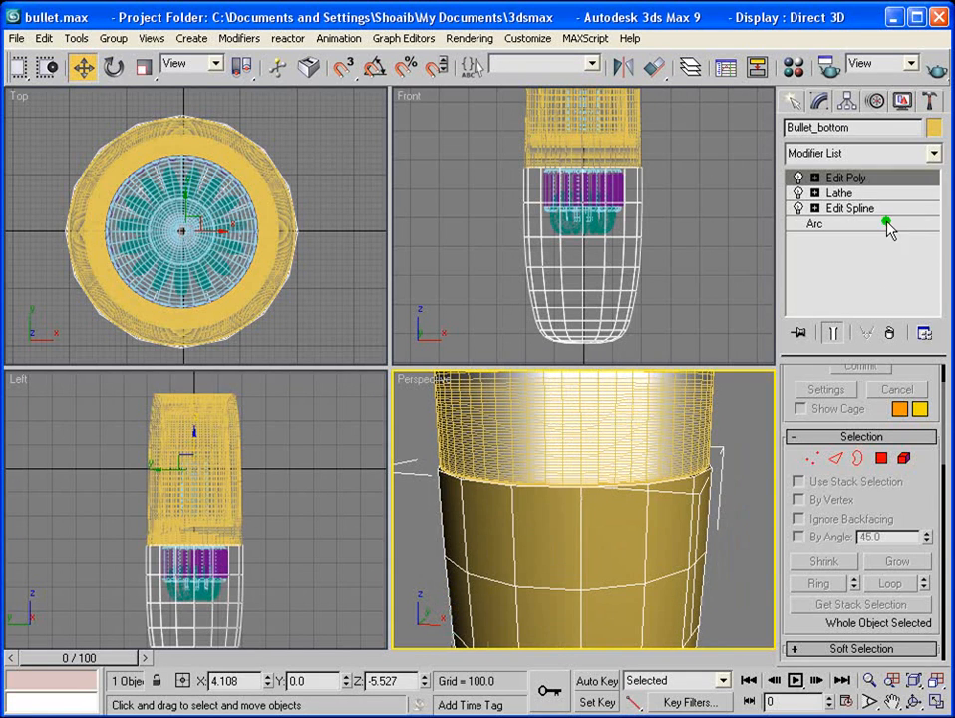
pyautogui.click(935, 153)
pyautogui.moveTo(940, 191); pyautogui.dragTo(949, 369)
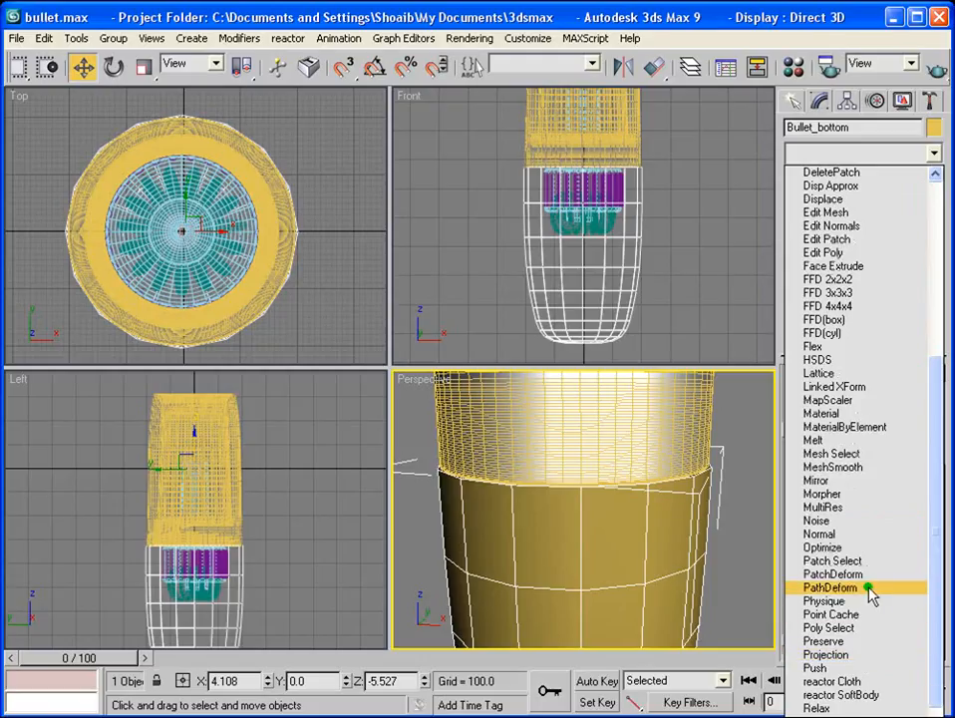
pyautogui.scroll(-8, 872, 598)
pyautogui.click(867, 682)
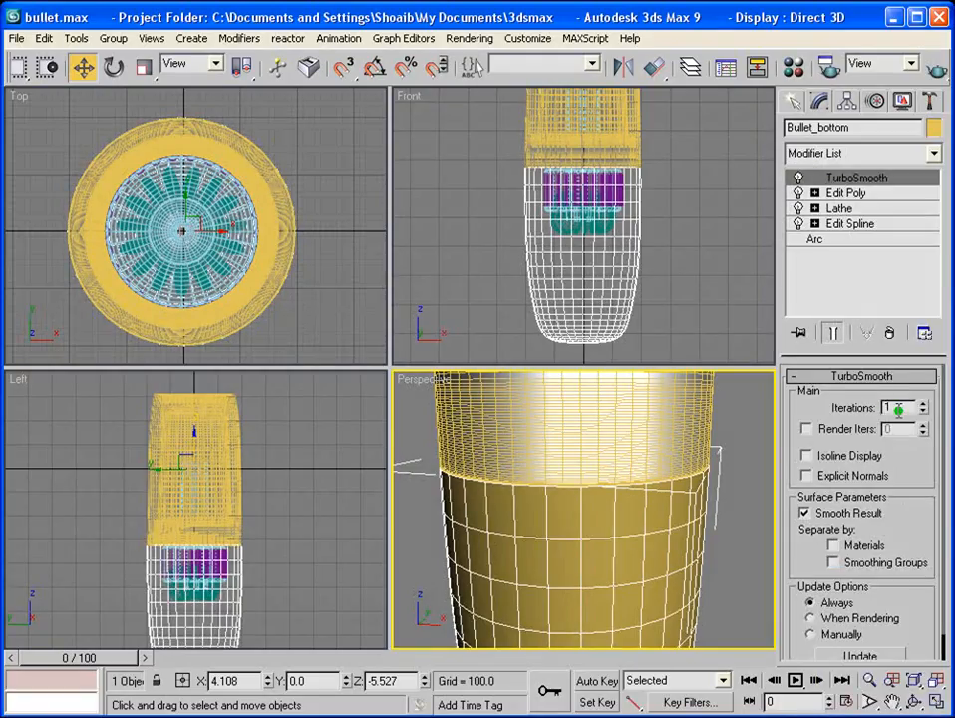
pyautogui.press('Return')
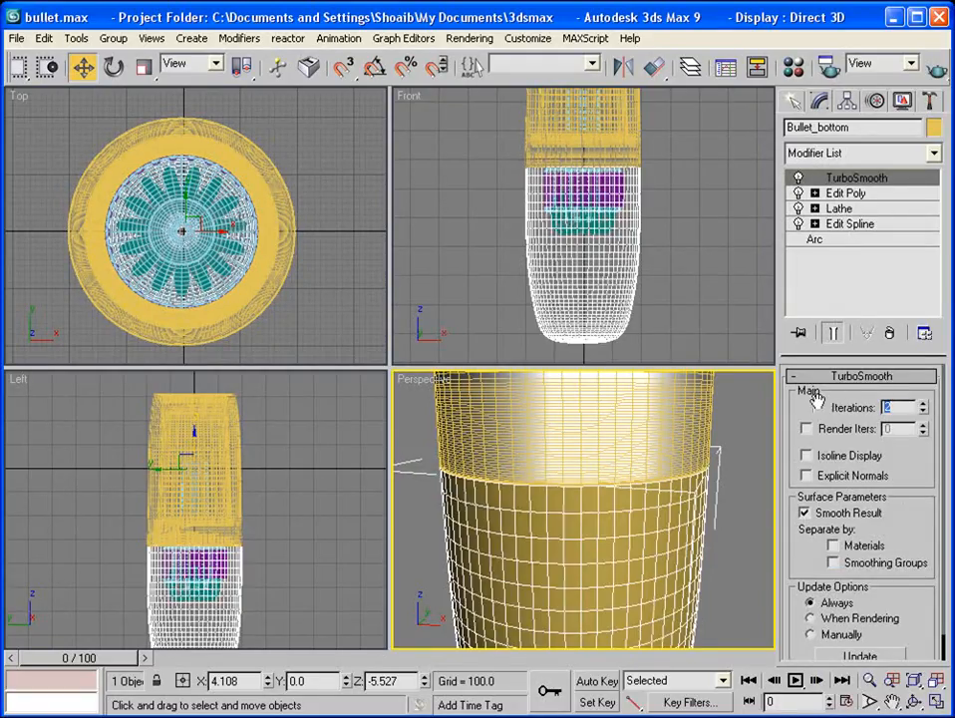
# Step: Hide the middle group so only Bullet_bottom is shown
pyautogui.click(588, 175)
pyautogui.rightClick(587, 175)
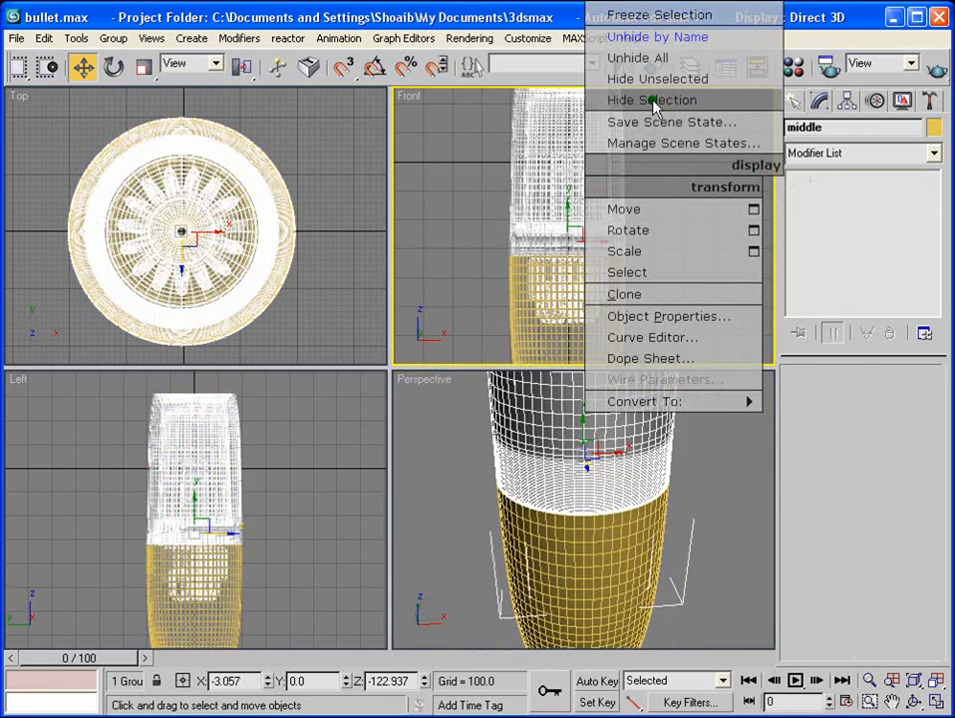
pyautogui.click(642, 97)
# Step: Turn off Bullet_bottom's TurboSmooth and select the open upper border in its Edit Poly modifier
pyautogui.keyDown('alt'); pyautogui.moveTo(574, 419); pyautogui.dragTo(575, 559, button='middle'); pyautogui.keyUp('alt')
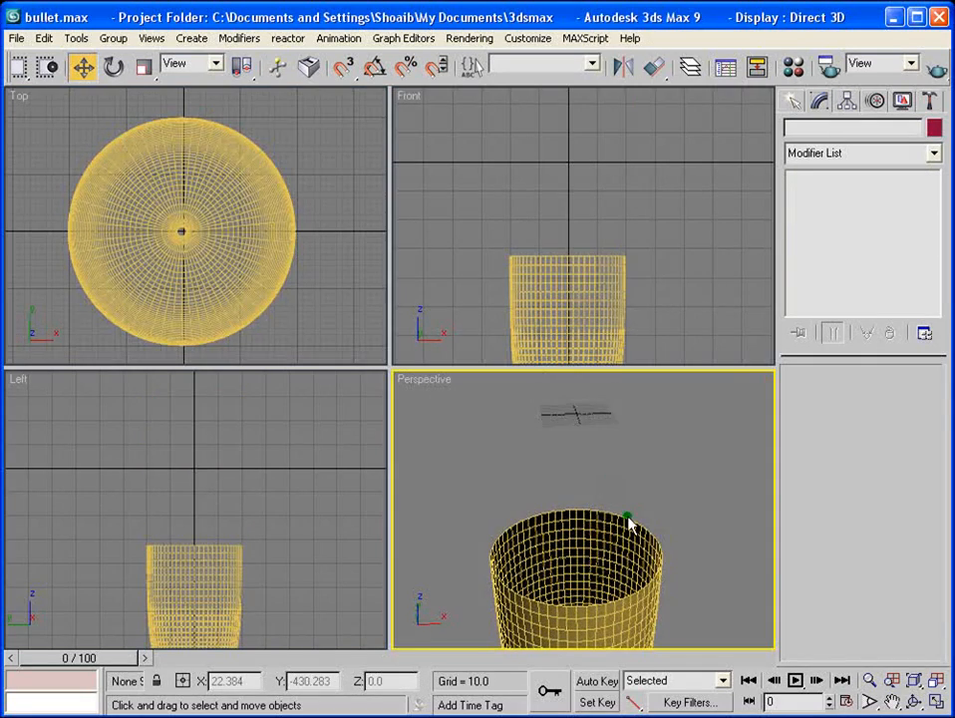
pyautogui.hotkey('alt', 'w')
pyautogui.keyDown('alt'); pyautogui.moveTo(629, 519); pyautogui.dragTo(403, 175, button='middle'); pyautogui.keyUp('alt')
pyautogui.click(403, 178)
pyautogui.click(797, 178)
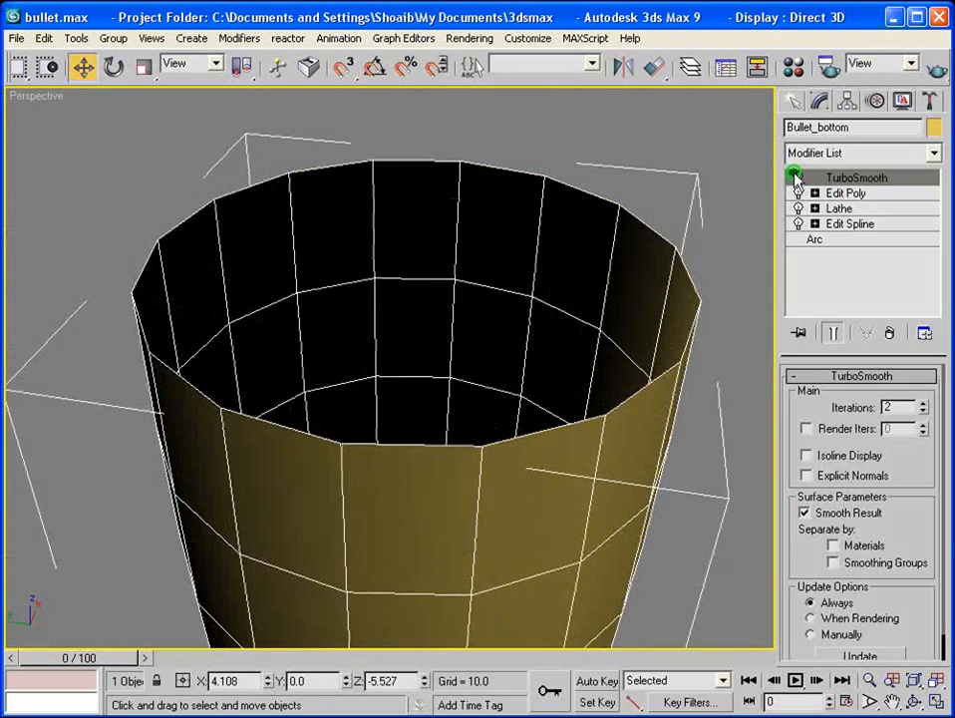
pyautogui.click(855, 195)
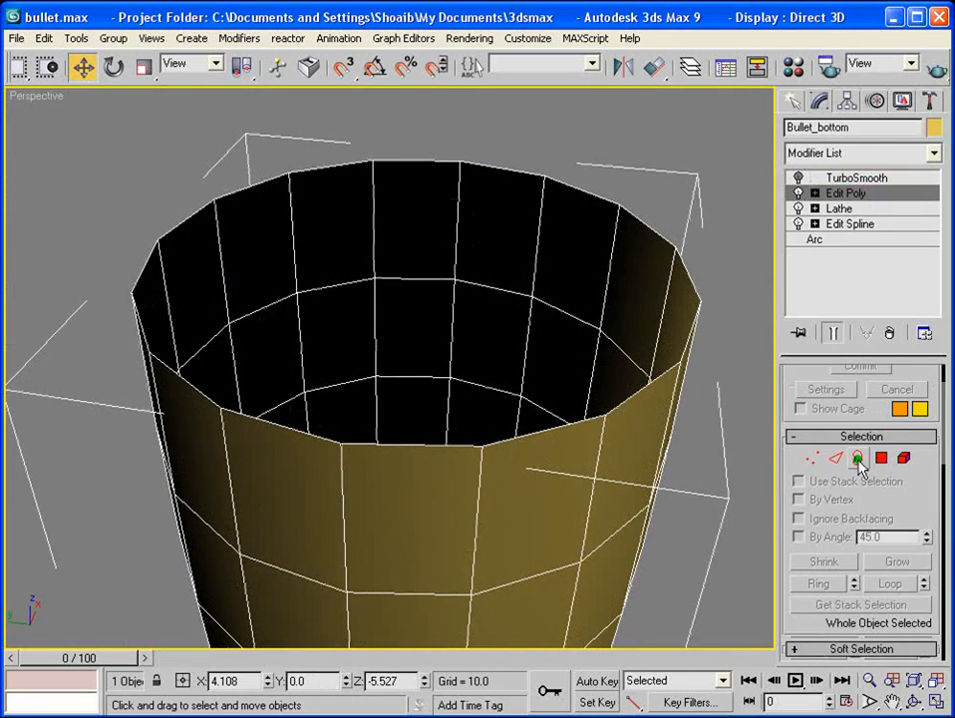
pyautogui.click(858, 459)
pyautogui.click(658, 234)
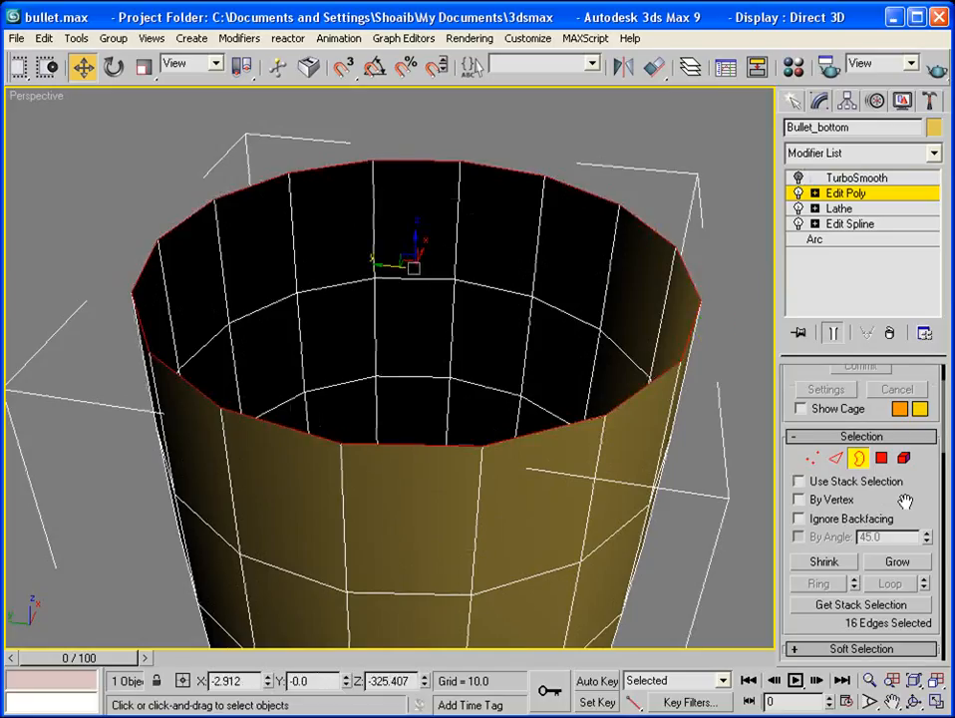
# Step: Extrude the selected upper border inward with a height of -32.66 and base width 0.0 to form the casing's flat rim
pyautogui.moveTo(905, 501); pyautogui.dragTo(916, 365)
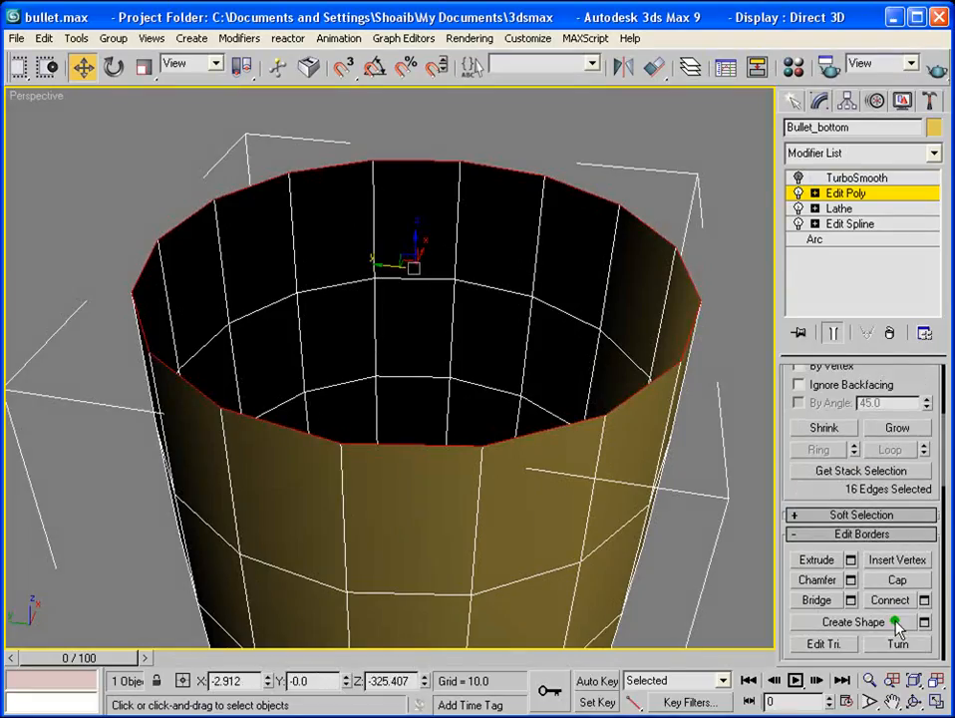
pyautogui.click(851, 560)
pyautogui.moveTo(661, 286); pyautogui.dragTo(661, 351)
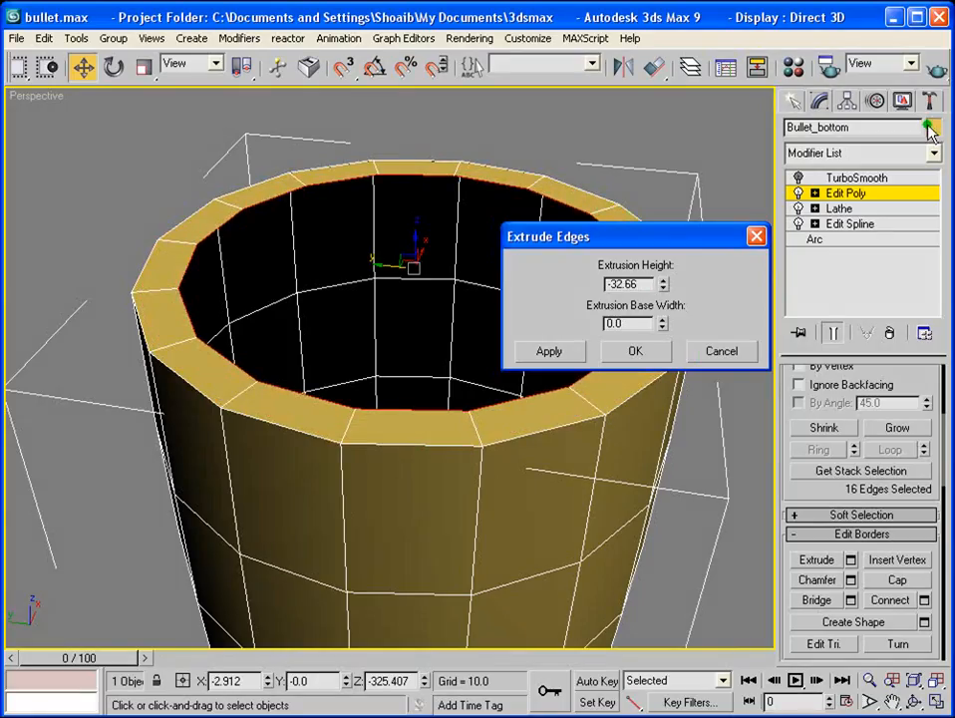
pyautogui.click(568, 351)
# Step: Extrude the rim's inner border again, down inside the casing towards its base, to form the inner wall
pyautogui.moveTo(665, 286); pyautogui.dragTo(764, 538)
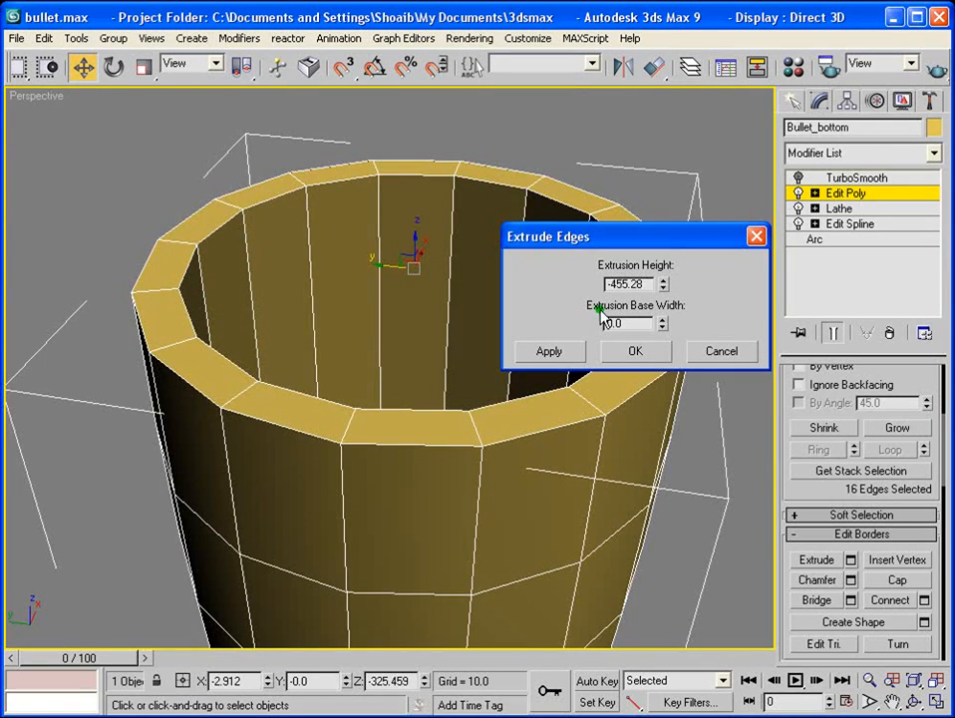
pyautogui.keyDown('alt'); pyautogui.moveTo(468, 379); pyautogui.dragTo(381, 419, button='middle'); pyautogui.keyUp('alt')
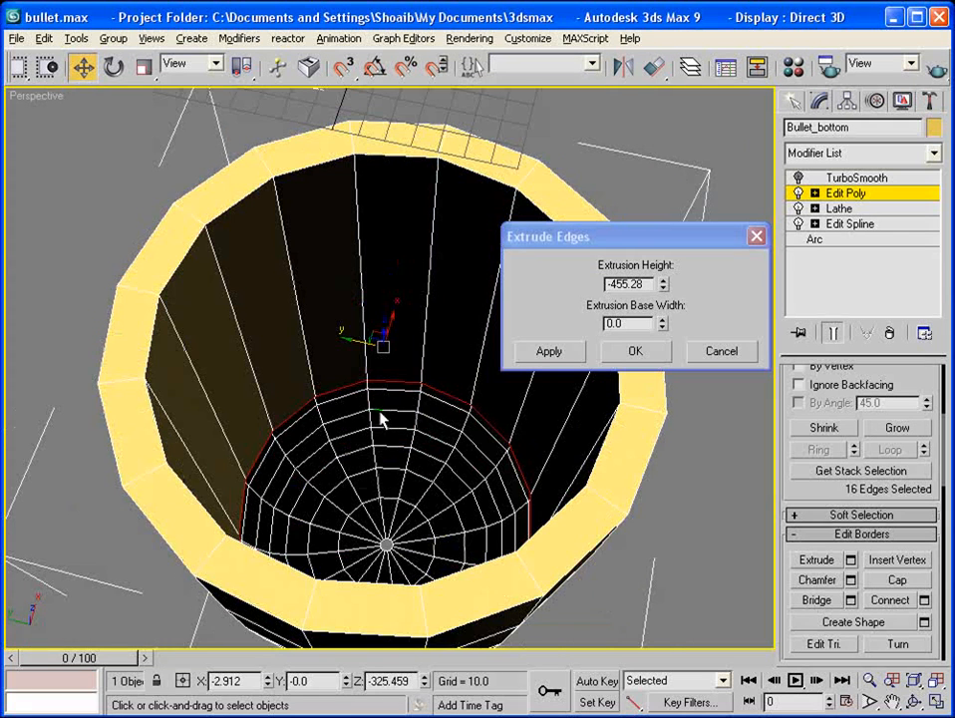
pyautogui.moveTo(662, 286); pyautogui.dragTo(682, 283)
pyautogui.keyDown('alt'); pyautogui.moveTo(384, 452); pyautogui.dragTo(638, 519, button='middle'); pyautogui.keyUp('alt')
pyautogui.click(626, 357)
# Step: Preview the thick-walled casing with TurboSmooth turned on, then turn the smoothing off again
pyautogui.click(883, 180)
pyautogui.click(802, 180)
pyautogui.keyDown('alt'); pyautogui.moveTo(662, 280); pyautogui.dragTo(753, 263, button='middle'); pyautogui.keyUp('alt')
pyautogui.click(803, 177)
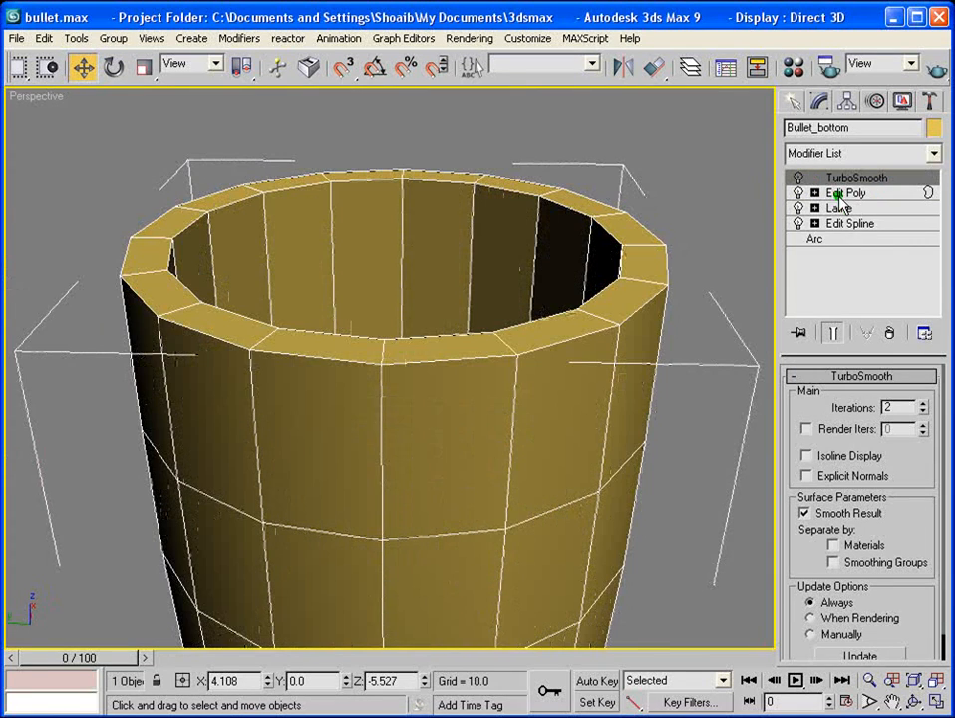
# Step: Select the ring of edges crossing the flat rim in Edit Poly and connect them with 4 segments
pyautogui.click(815, 193)
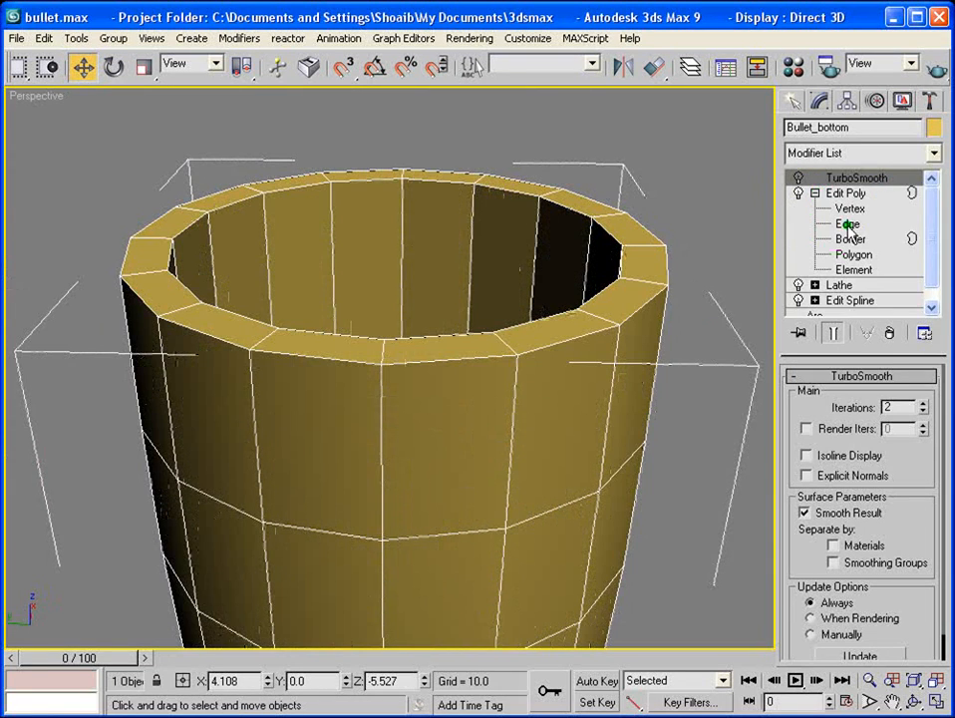
pyautogui.click(848, 223)
pyautogui.click(645, 281)
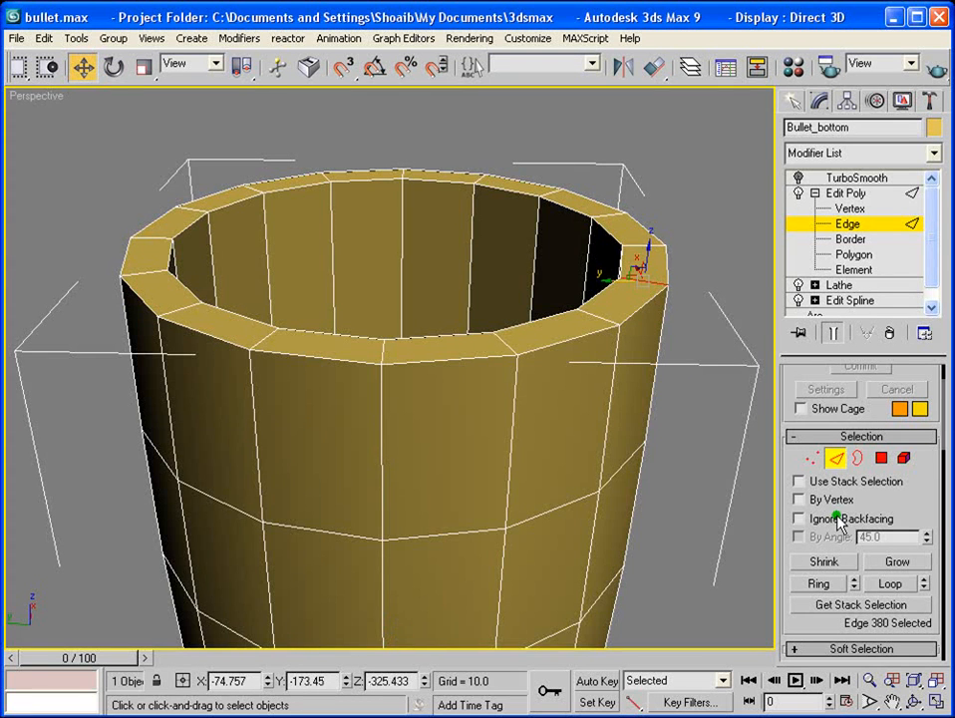
pyautogui.moveTo(579, 327); pyautogui.dragTo(541, 358, button='middle')
pyautogui.scroll(2, 549, 361)
pyautogui.scroll(-2, 552, 364)
pyautogui.click(823, 585)
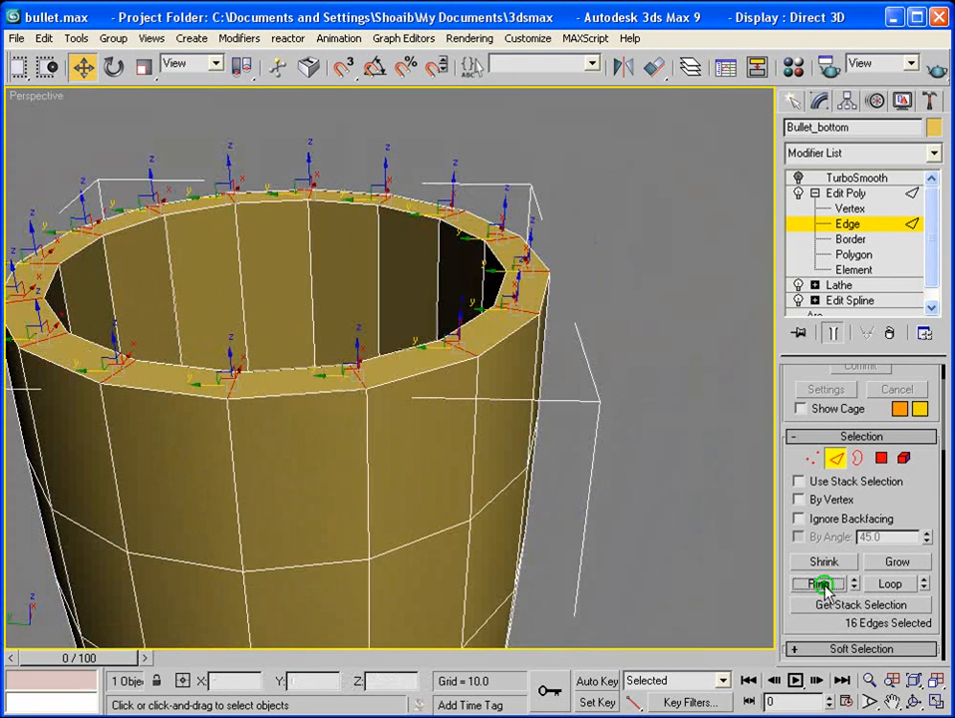
pyautogui.moveTo(904, 518); pyautogui.dragTo(907, 294)
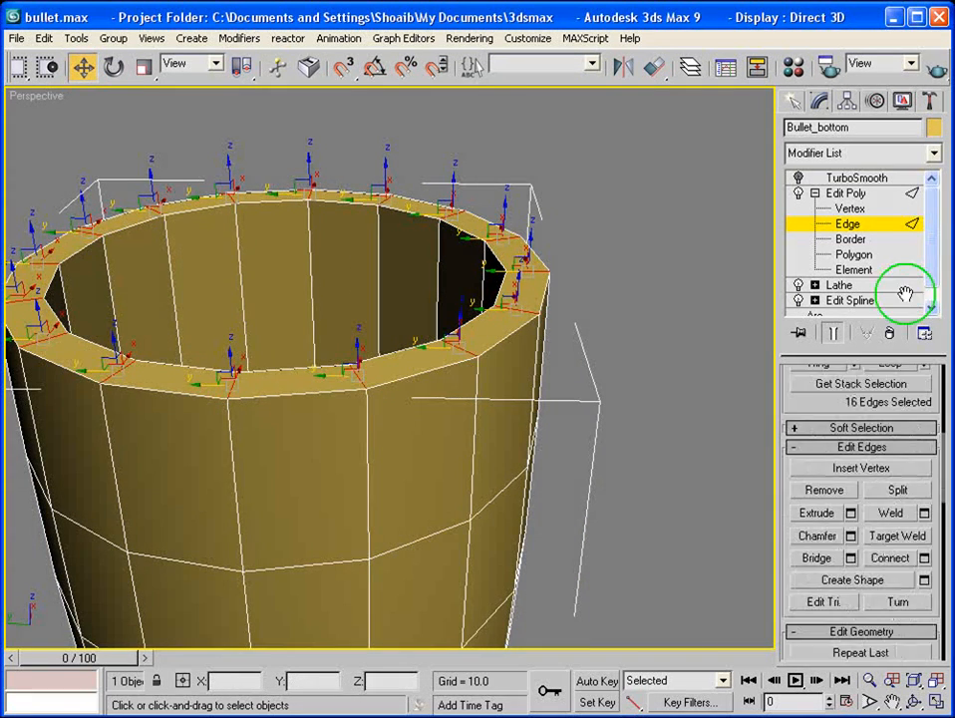
pyautogui.click(925, 560)
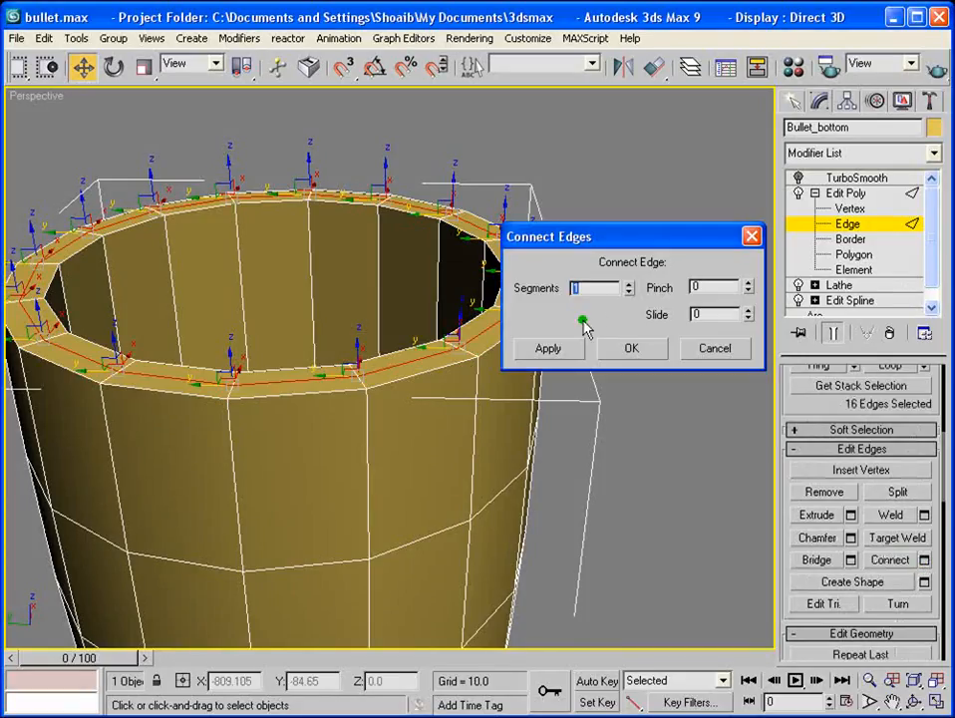
pyautogui.click(631, 285)
pyautogui.click(631, 285)
pyautogui.click(631, 284)
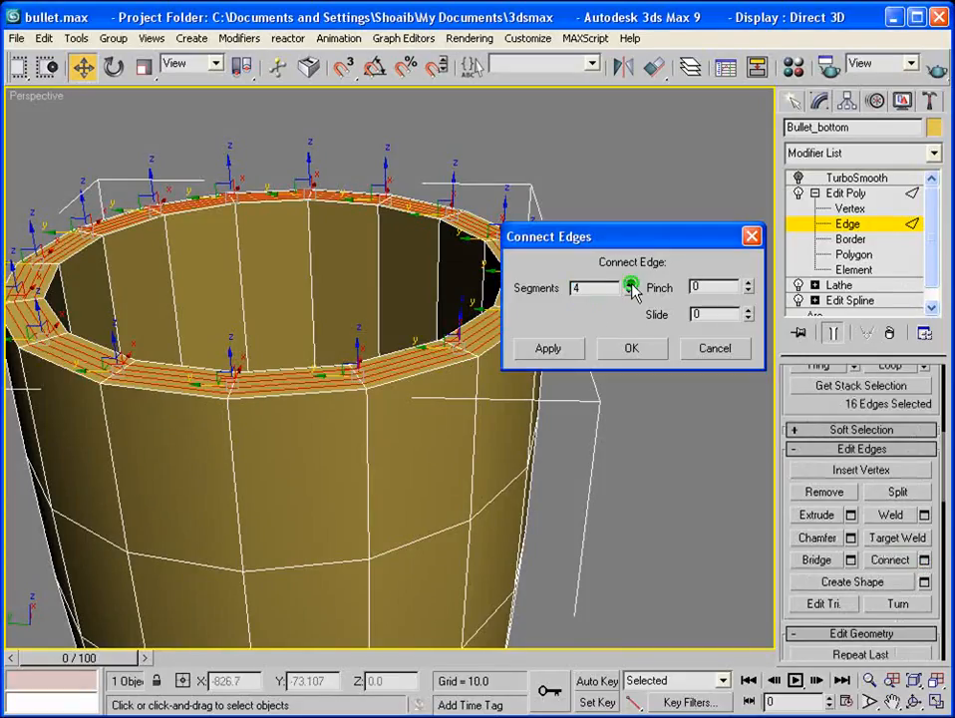
pyautogui.click(611, 351)
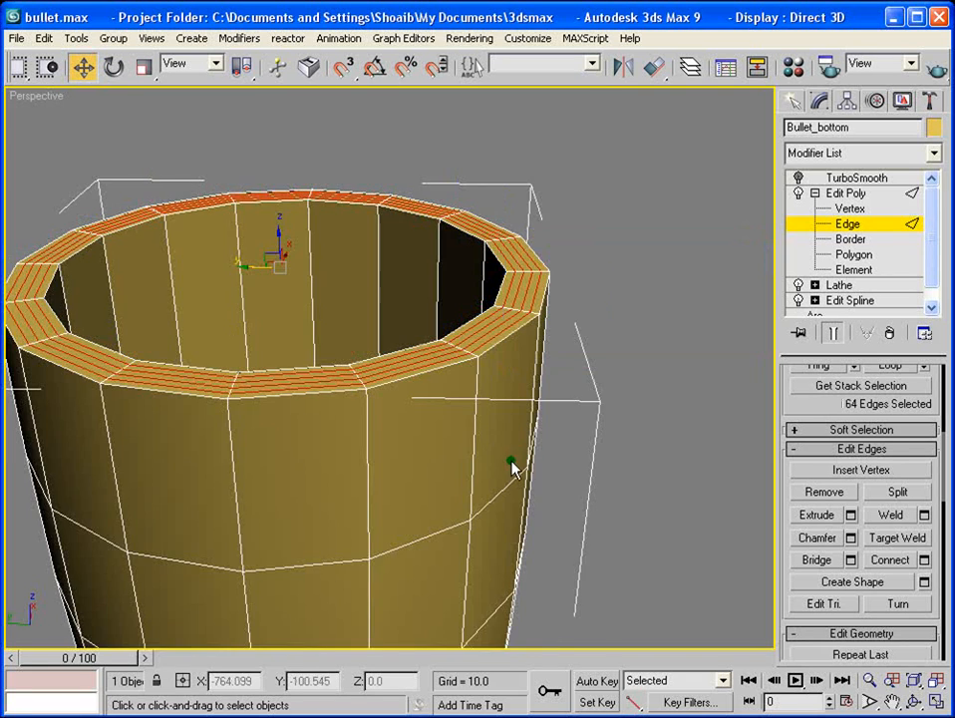
# Step: Select the vertical edges around the casing's uppermost band, including the inner wall, and connect them with 11 segments
pyautogui.keyDown('alt'); pyautogui.moveTo(511, 469); pyautogui.dragTo(580, 325, button='middle'); pyautogui.keyUp('alt')
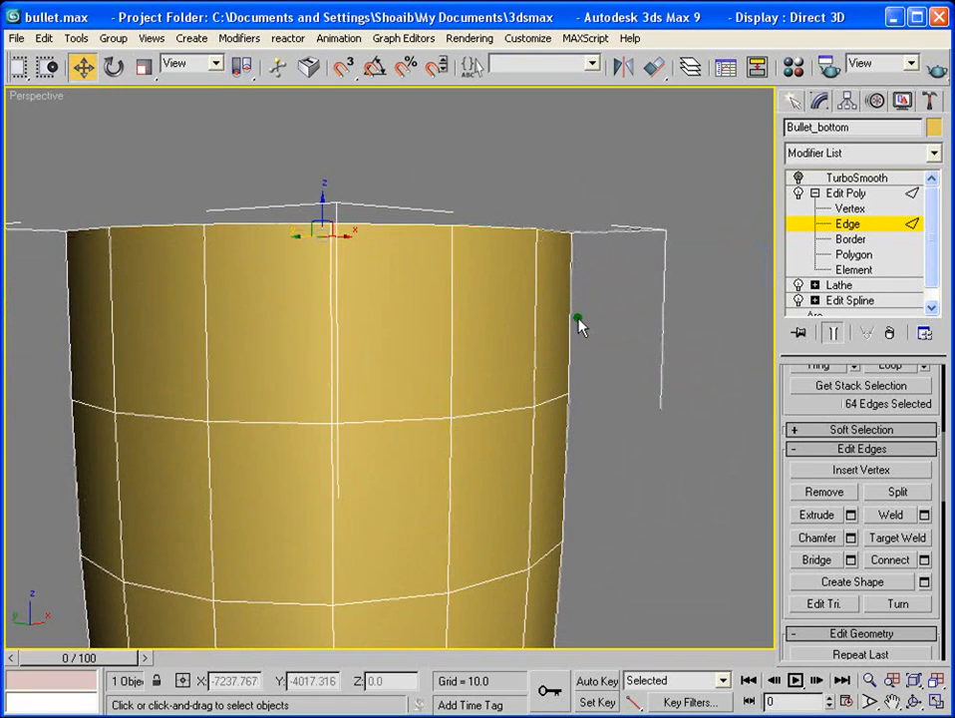
pyautogui.moveTo(377, 345); pyautogui.dragTo(21, 359)
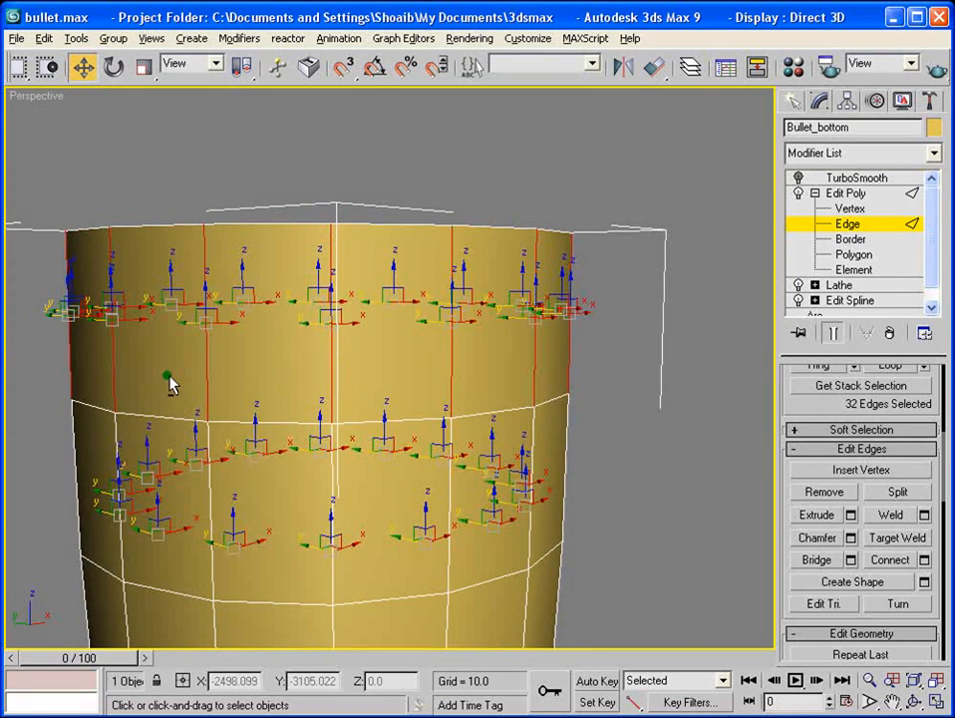
pyautogui.keyDown('alt'); pyautogui.moveTo(171, 383); pyautogui.dragTo(360, 454, button='middle'); pyautogui.keyUp('alt')
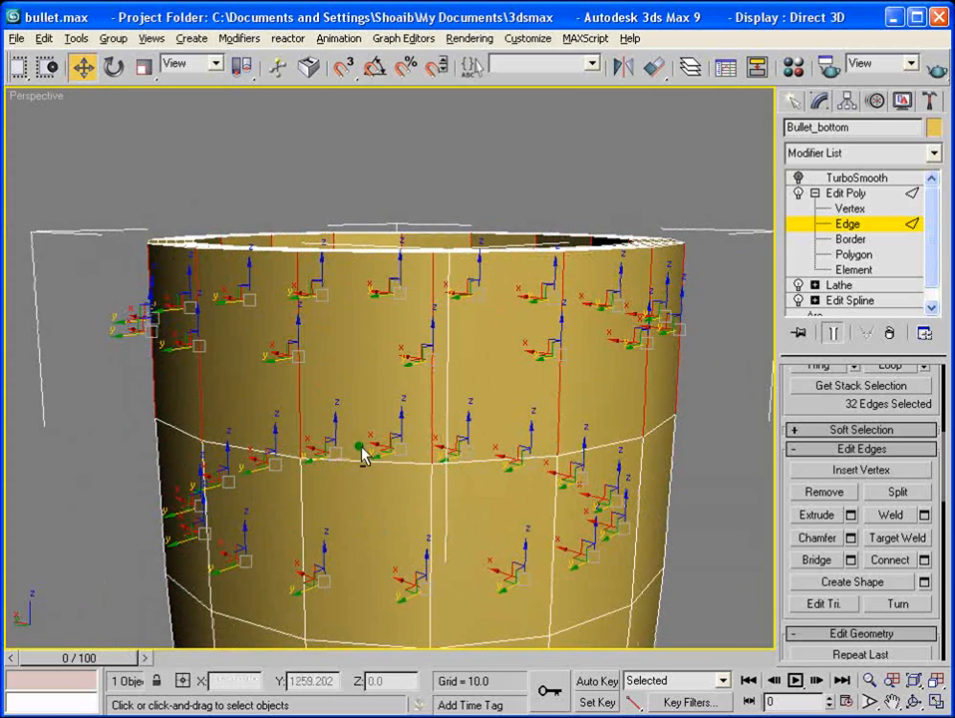
pyautogui.click(923, 559)
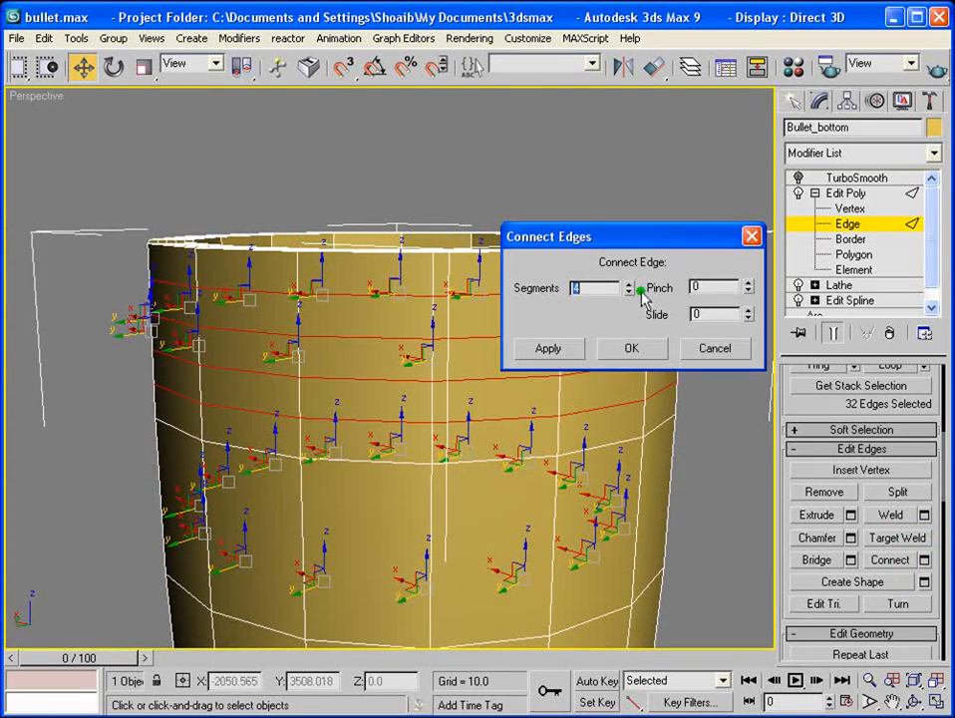
pyautogui.moveTo(627, 284); pyautogui.dragTo(626, 286)
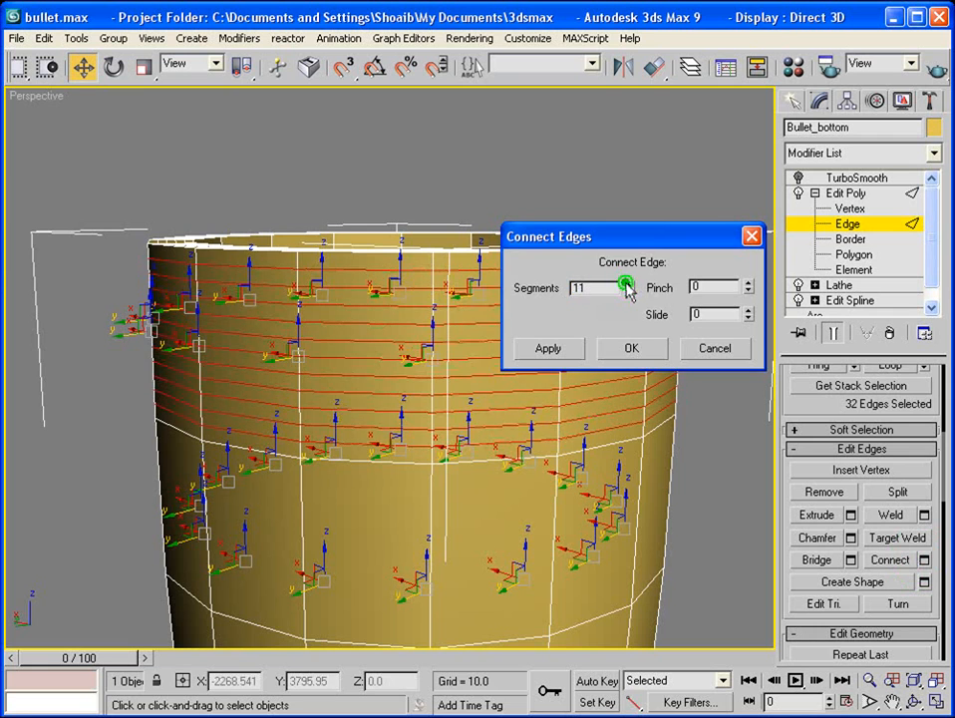
pyautogui.click(616, 352)
# Step: Select the whole outer edge loop of the casing's rim and open the Chamfer settings for it
pyautogui.keyDown('alt'); pyautogui.moveTo(589, 358); pyautogui.dragTo(686, 333, button='middle'); pyautogui.keyUp('alt')
pyautogui.click(741, 326)
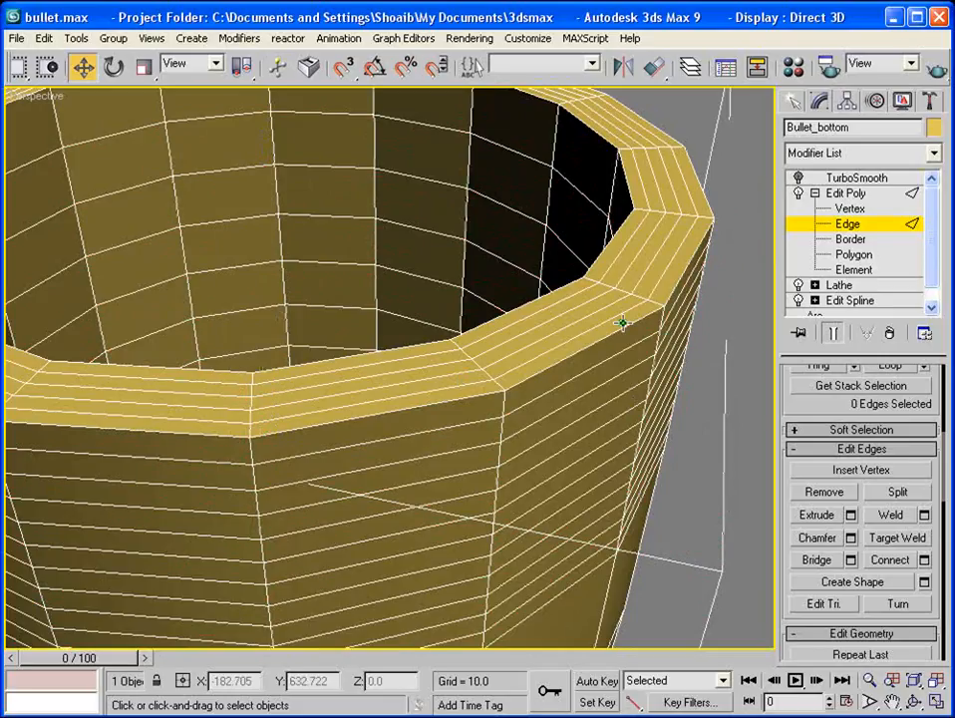
pyautogui.click(623, 326)
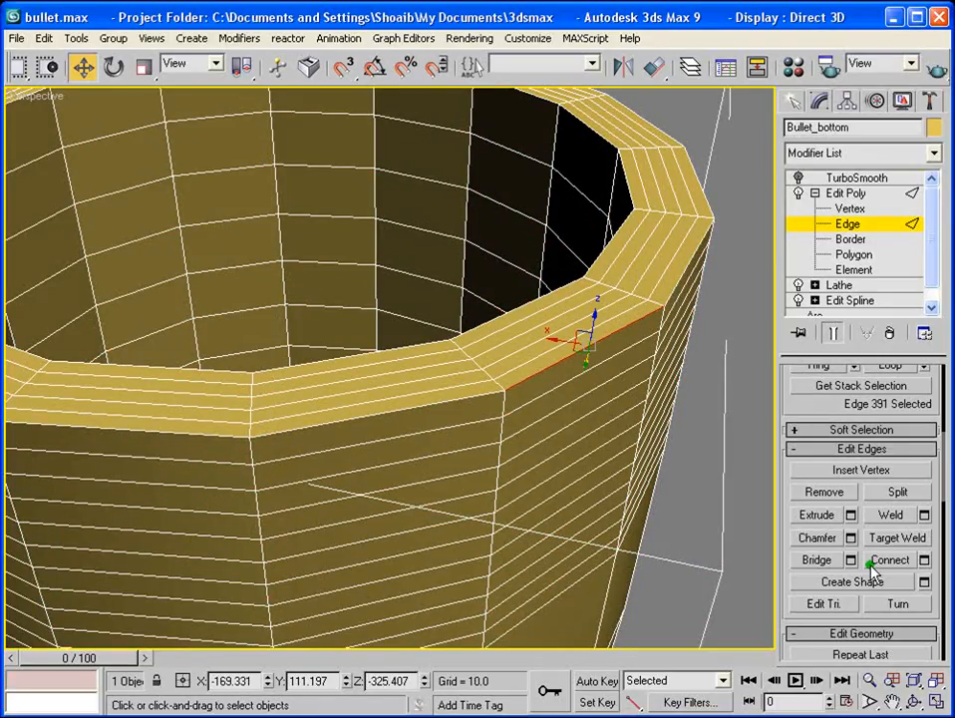
pyautogui.scroll(1, 808, 409)
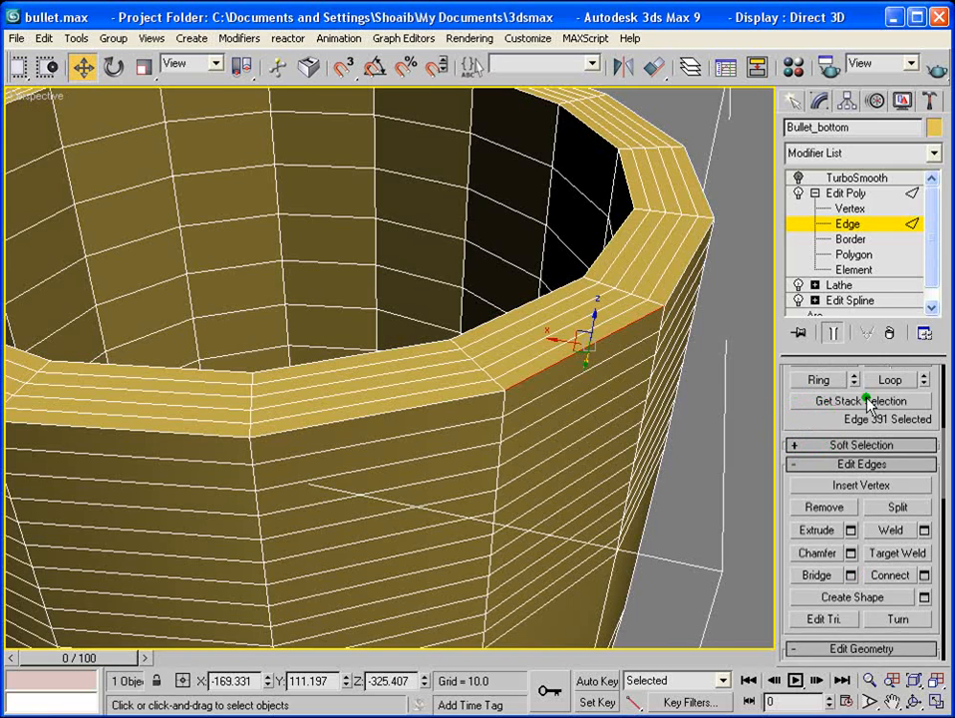
pyautogui.click(891, 380)
pyautogui.keyDown('alt'); pyautogui.moveTo(698, 379); pyautogui.dragTo(807, 347, button='middle'); pyautogui.keyUp('alt')
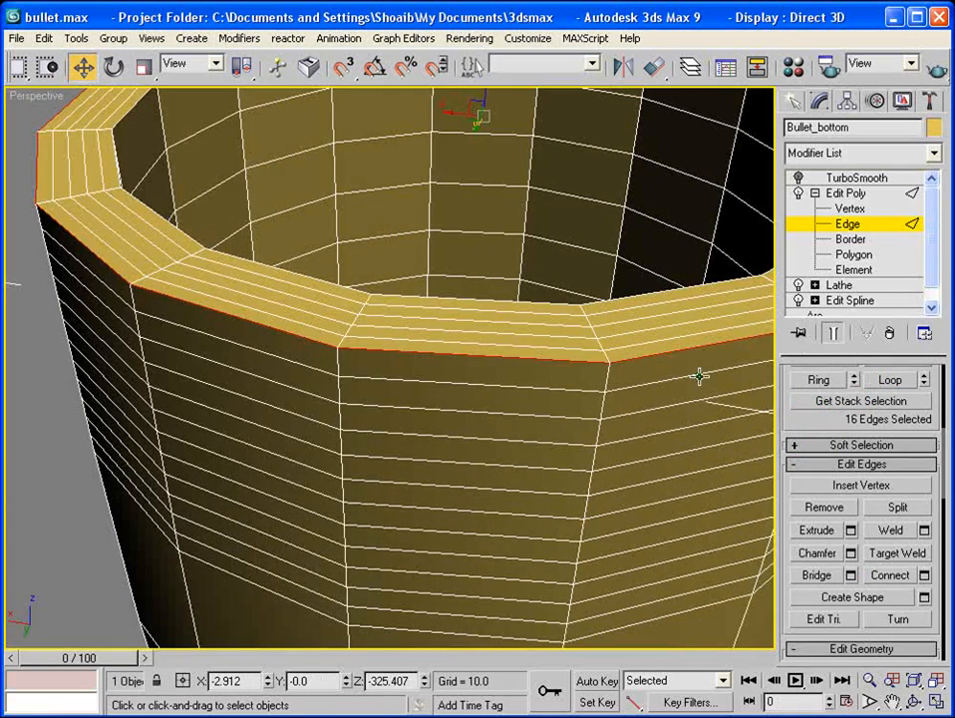
pyautogui.scroll(3, 627, 381)
pyautogui.moveTo(631, 382); pyautogui.dragTo(572, 362, button='middle')
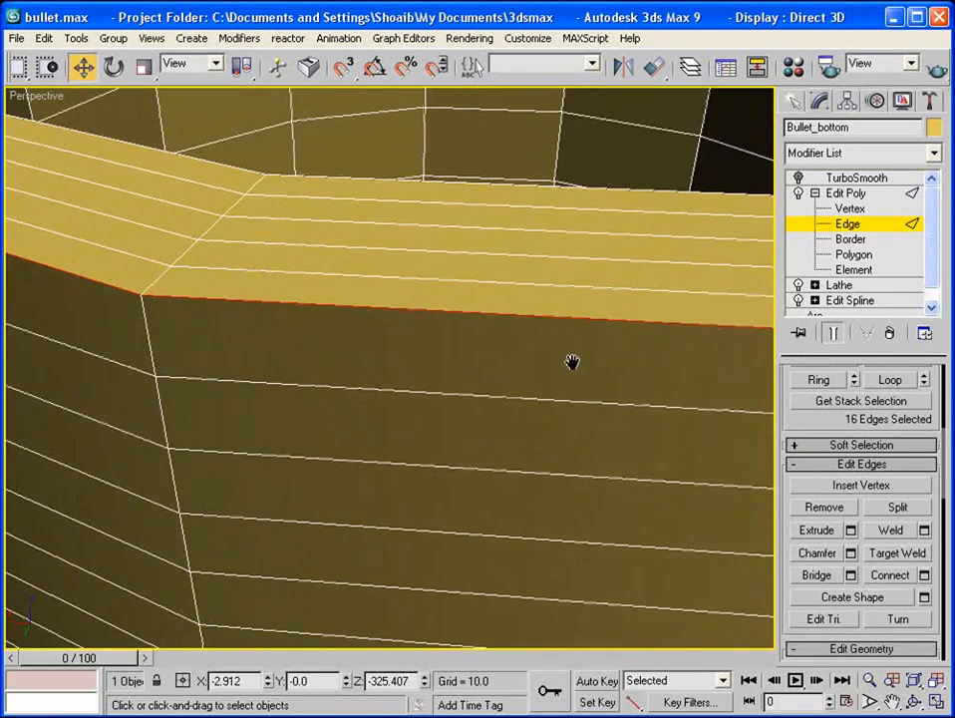
pyautogui.click(849, 553)
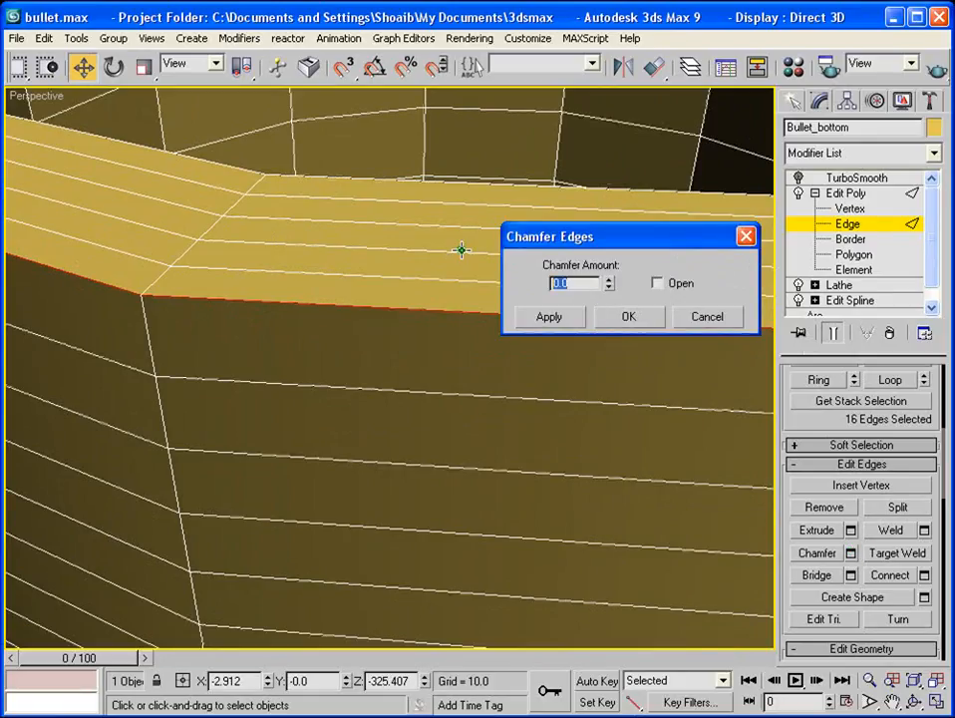